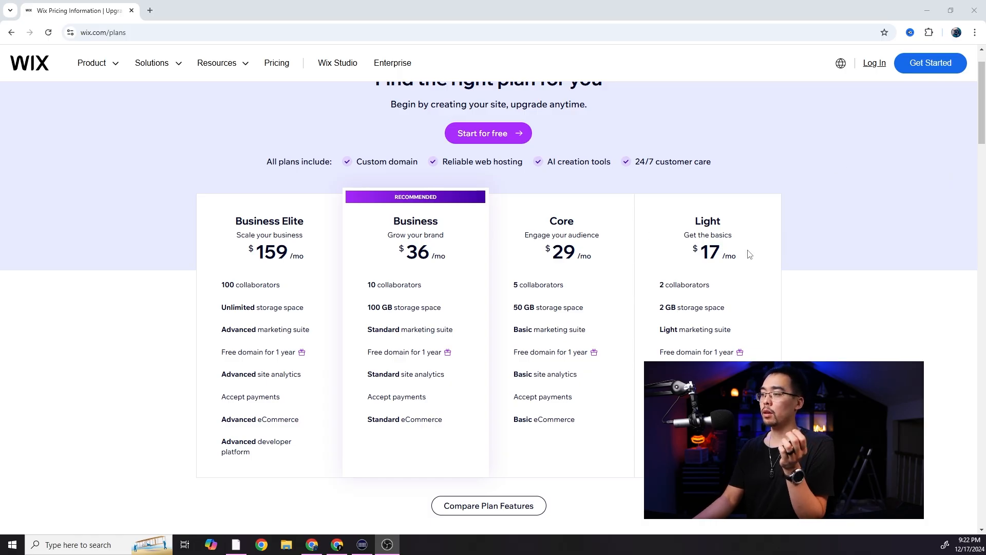
- Compare the prices and site features of the Business Elite, Business, Core and Light plans
scroll(750, 254, down, 10)
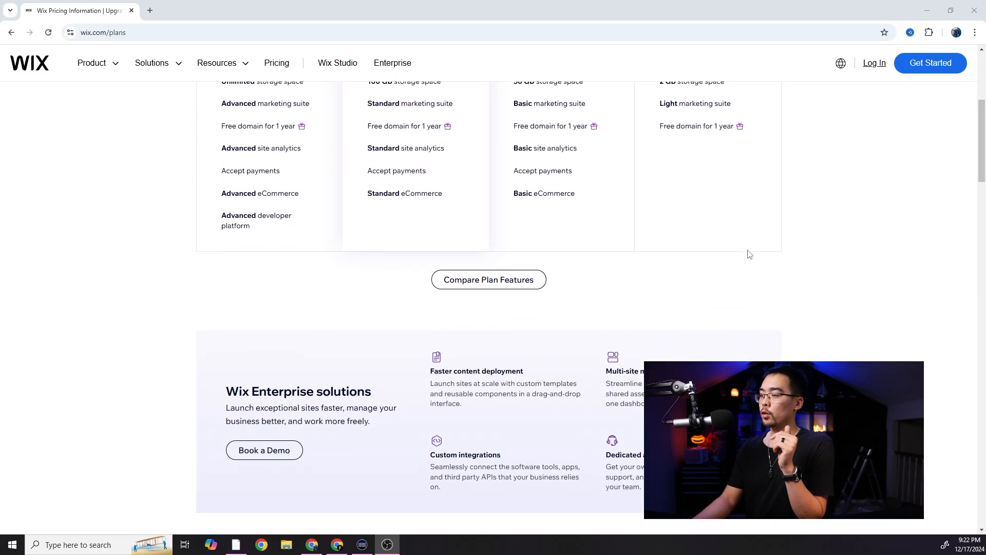
scroll(749, 254, down, 10)
scroll(749, 254, up, 4)
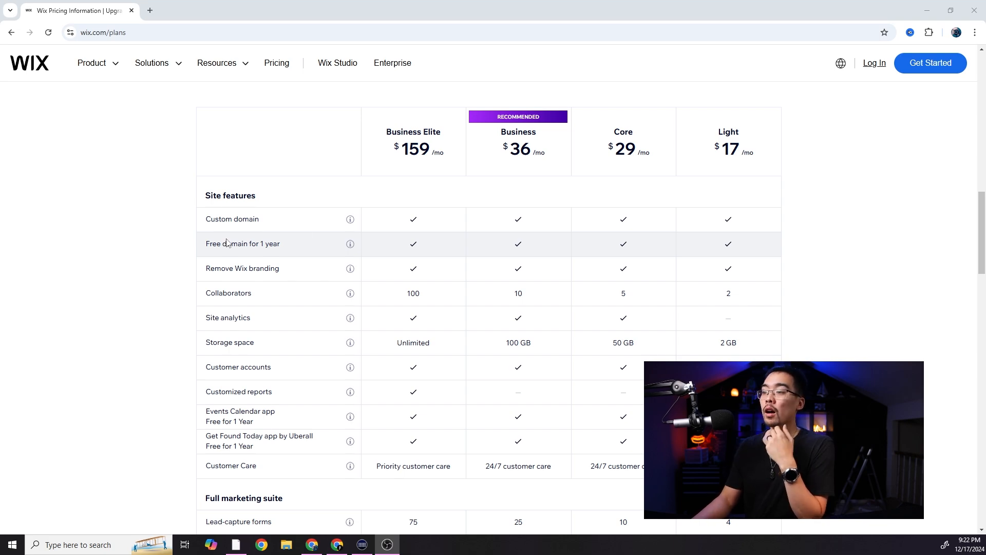
scroll(635, 234, up, 15)
scroll(635, 234, up, 1)
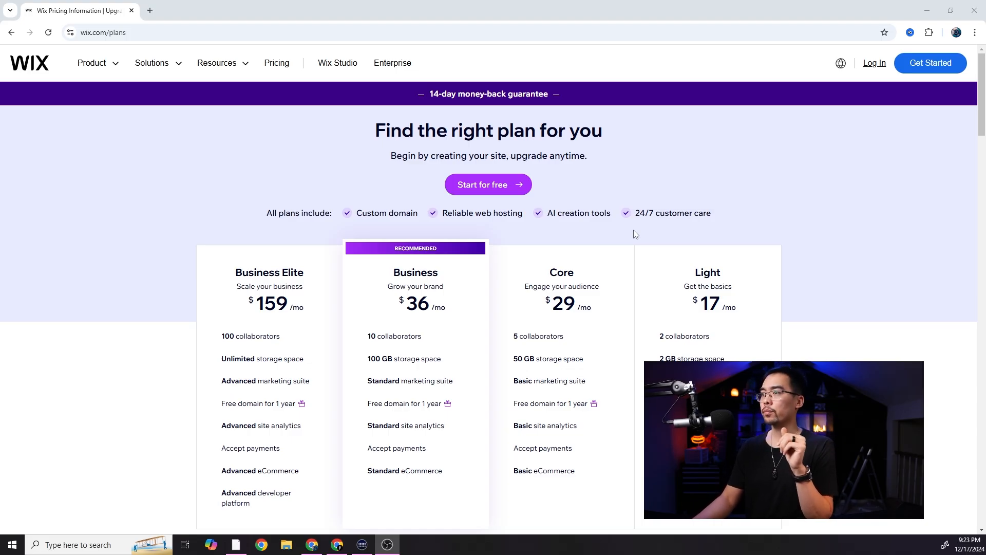
- Get started with a new Wix account by signing up through an existing Google account
click(918, 69)
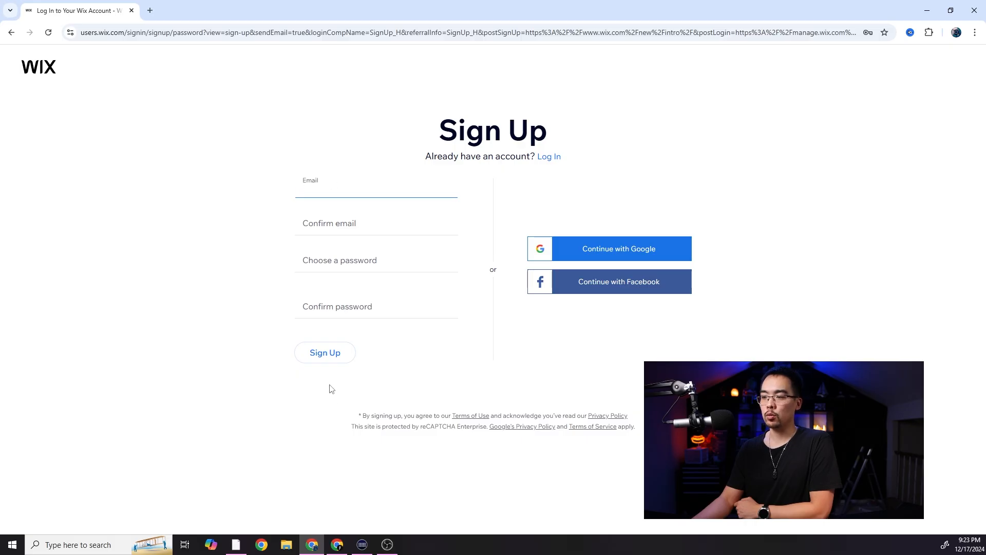
click(624, 254)
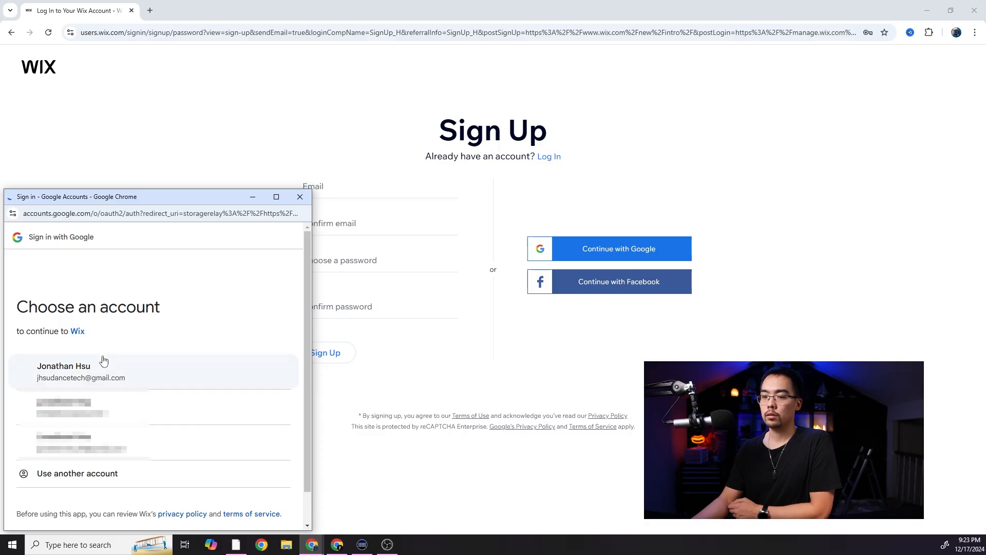
click(93, 374)
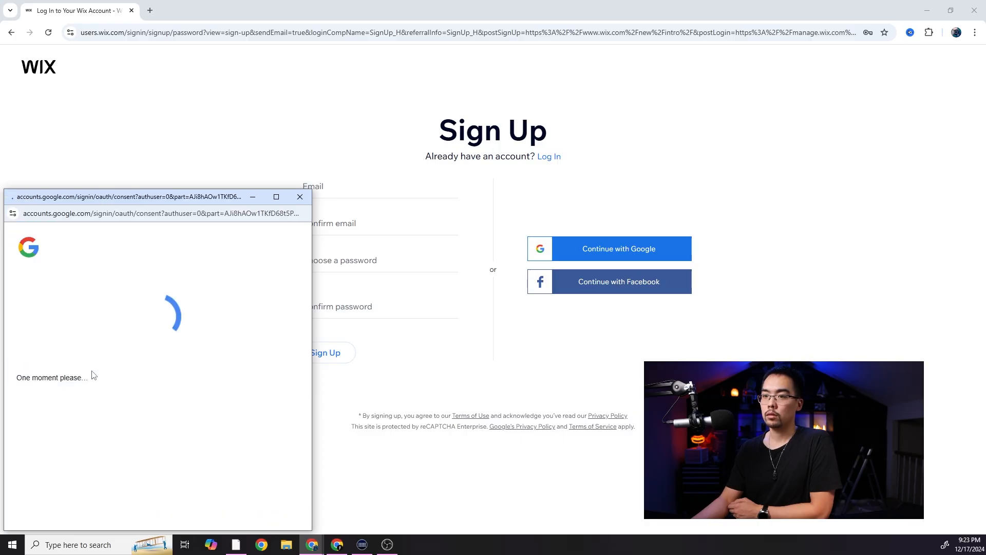
click(559, 320)
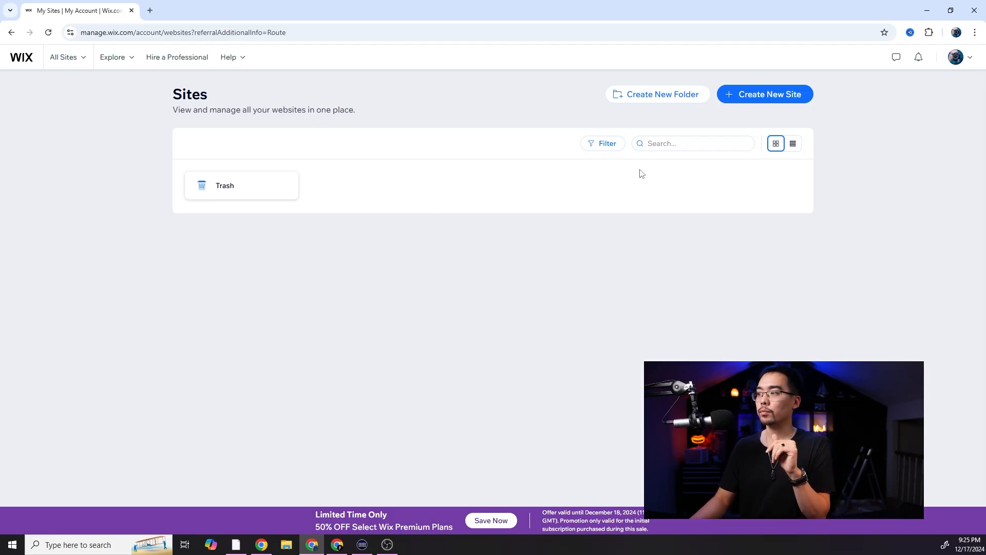
- Start a new site with the AI chat and describe it as a freelance dancer and dance teacher's site to find teaching clients and showcase work
click(762, 97)
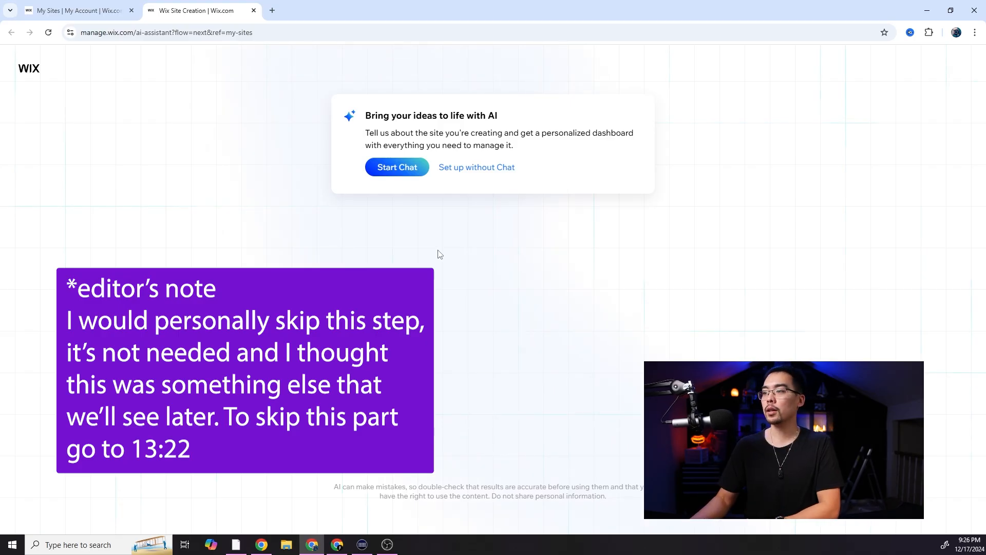
click(399, 170)
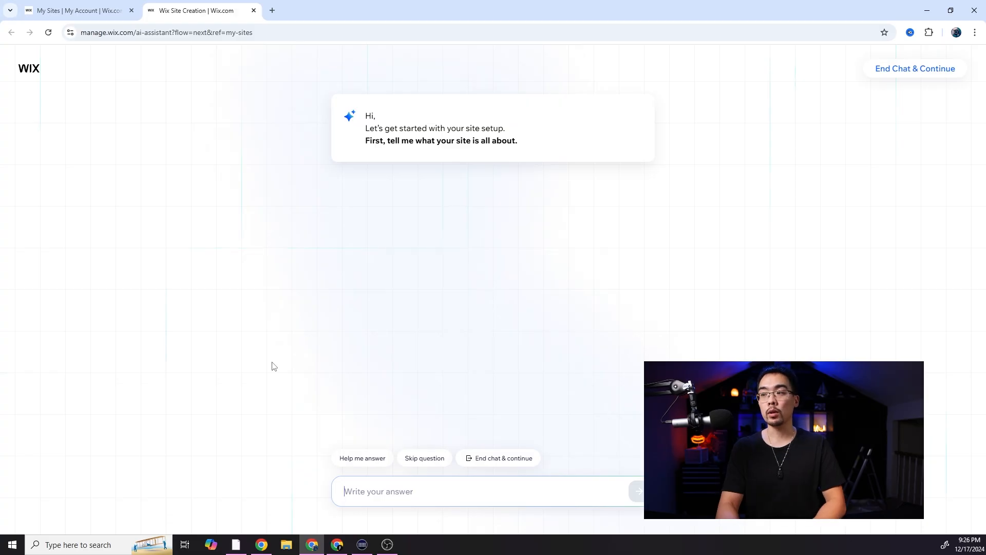
text(I am a freelance dancer and dance teacher. My website is to help me find more teaching clients and to showcase my work as a professional dancer)
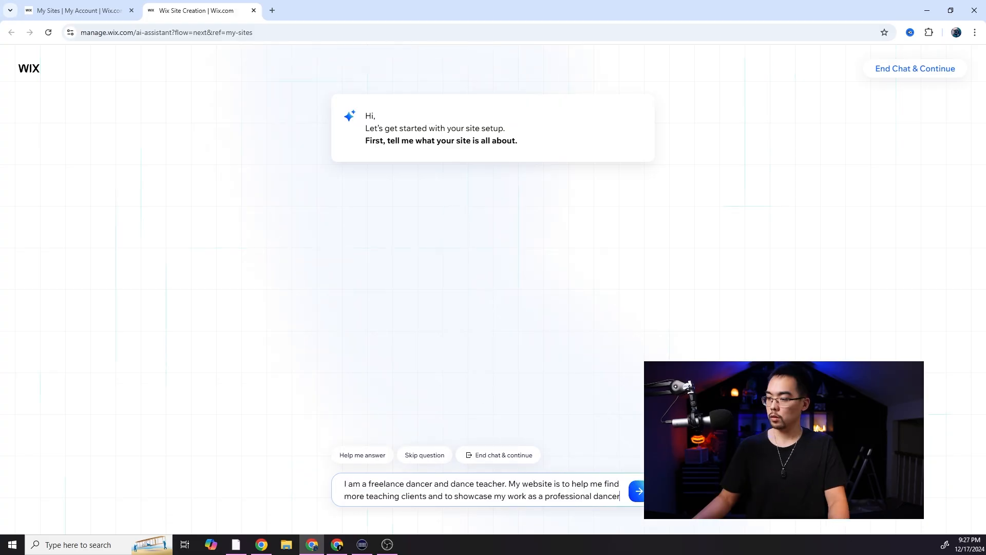
click(369, 456)
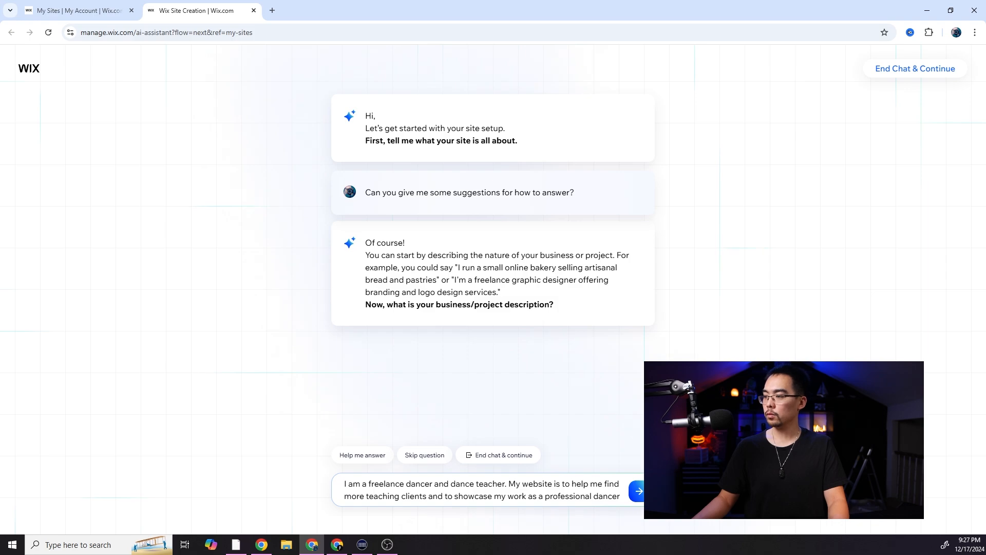
click(638, 490)
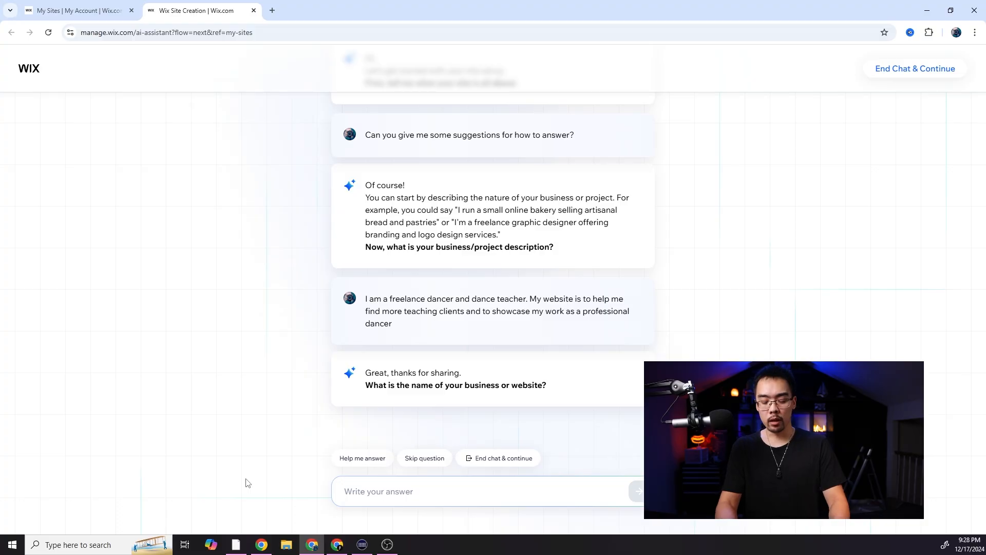
- Answer with the business name and list the content: professional headshot, artist statement, teaching philosophy, artist bio, professional dance pictures and videos, contact page
text(JHsu)
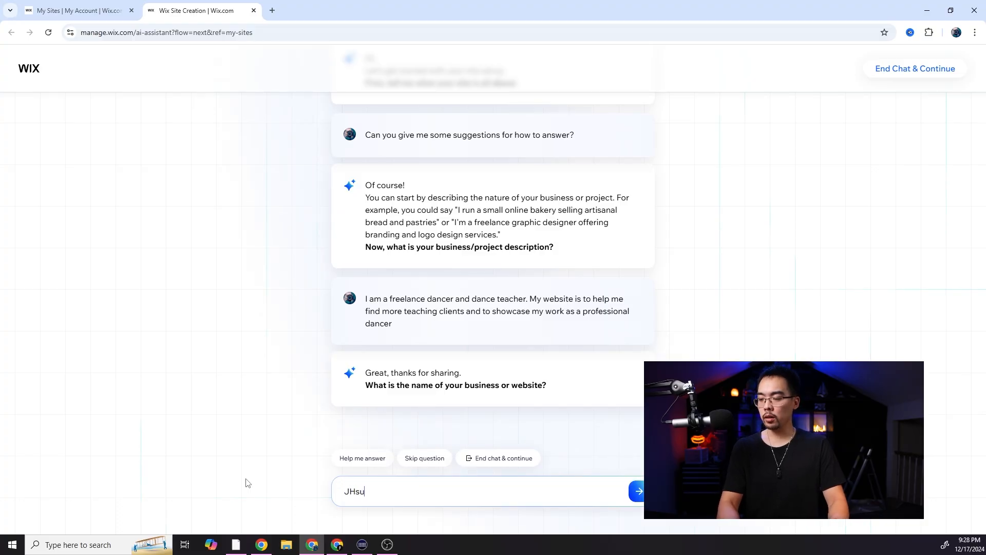
key(Return)
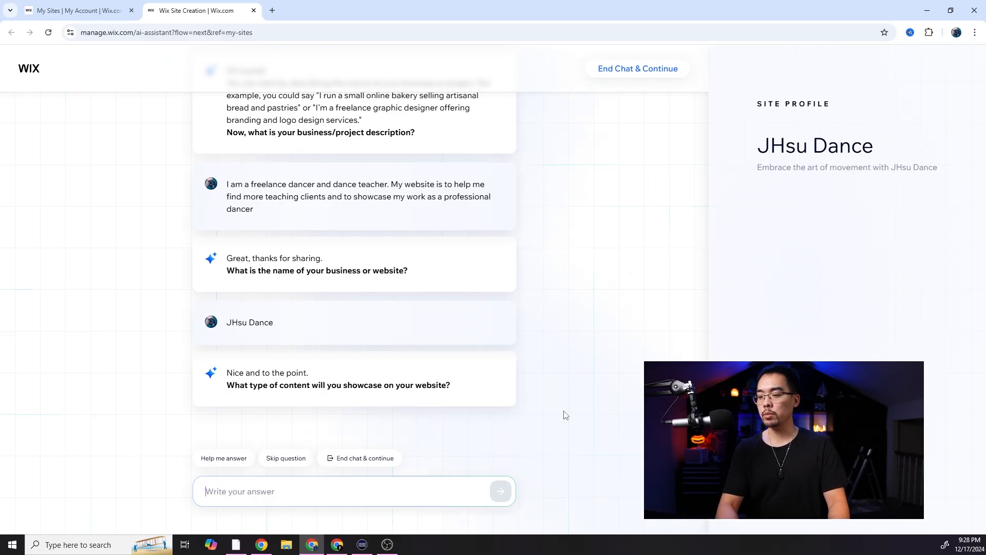
text(my professional headshot, an artist statement, teaching philosophy, artist bio, professional pictures and videos of me dancing, and a contact page)
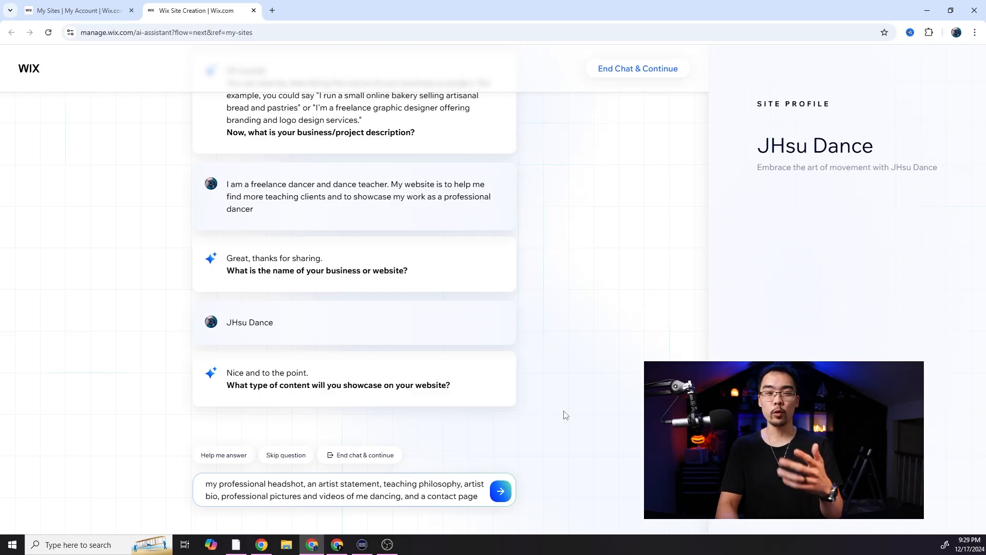
key(Return)
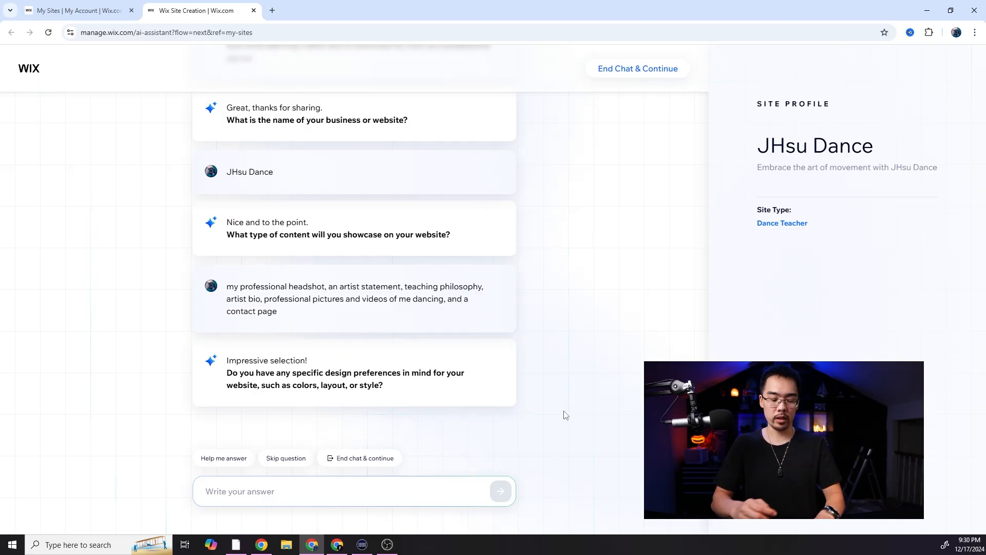
- Search Google for "adobe color wheel" in a new tab and open the Adobe Color wheel page
key(ctrl+t)
text(adobe color wheel)
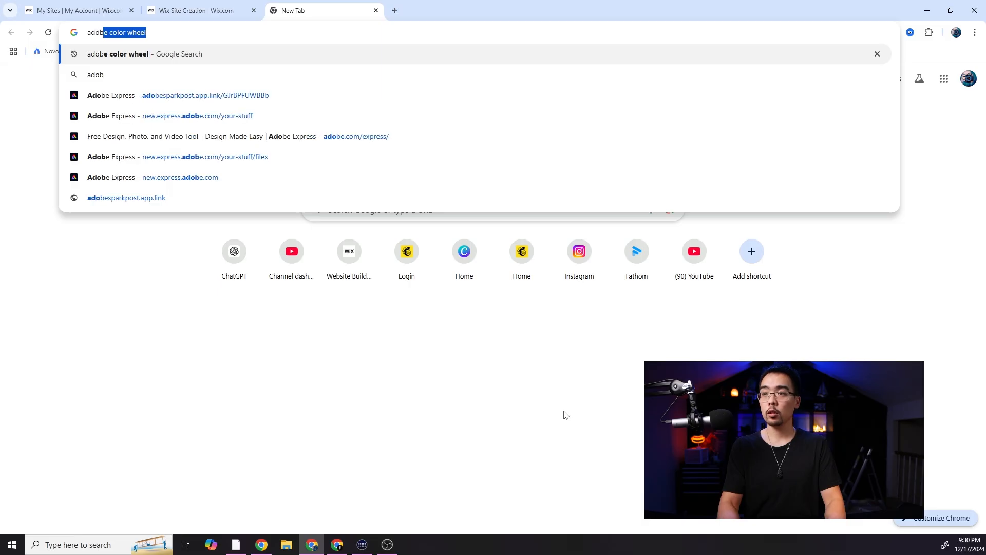
key(Return)
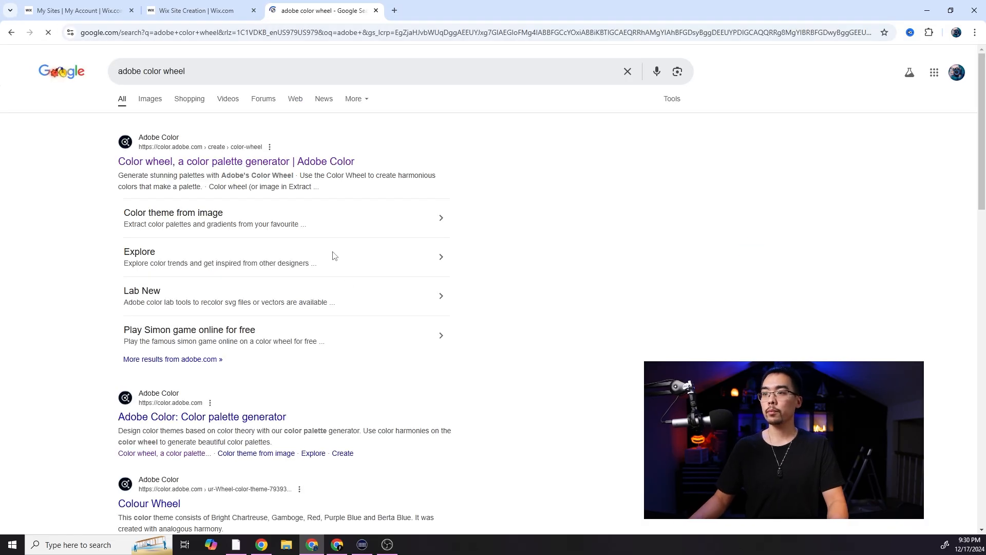
click(278, 163)
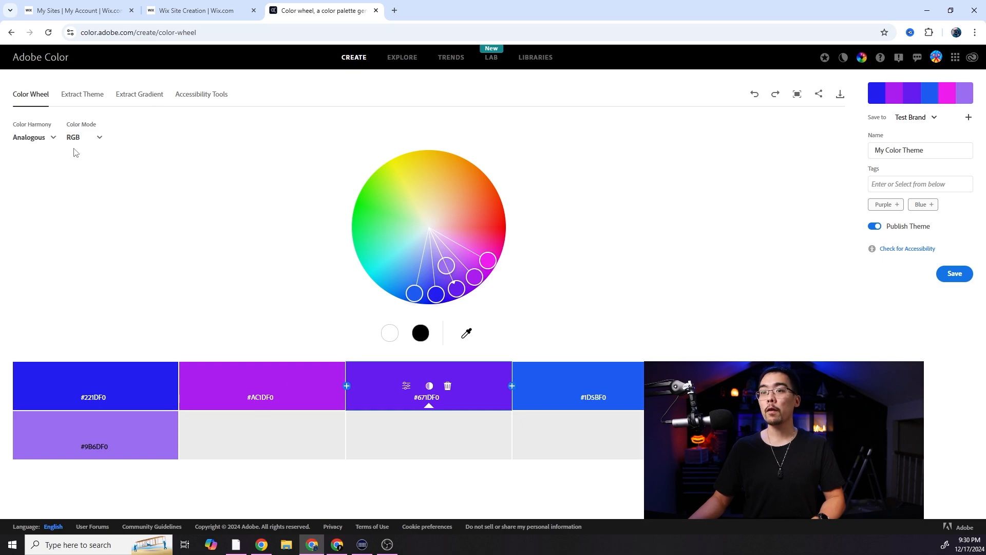
- Try the Monochromatic and Triad color harmonies, rotating the triad so the bright green swatch becomes purple #A81AF5
click(50, 137)
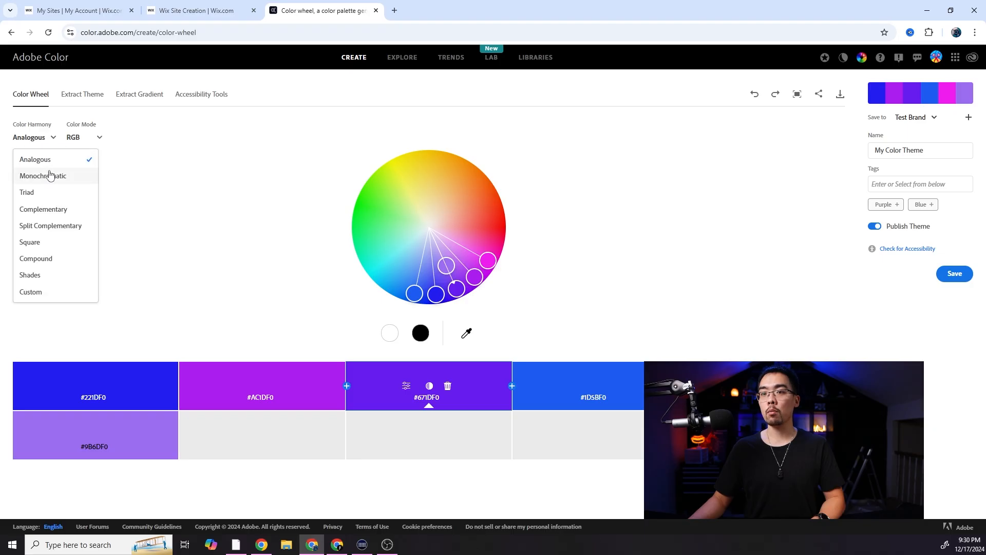
click(50, 176)
click(39, 137)
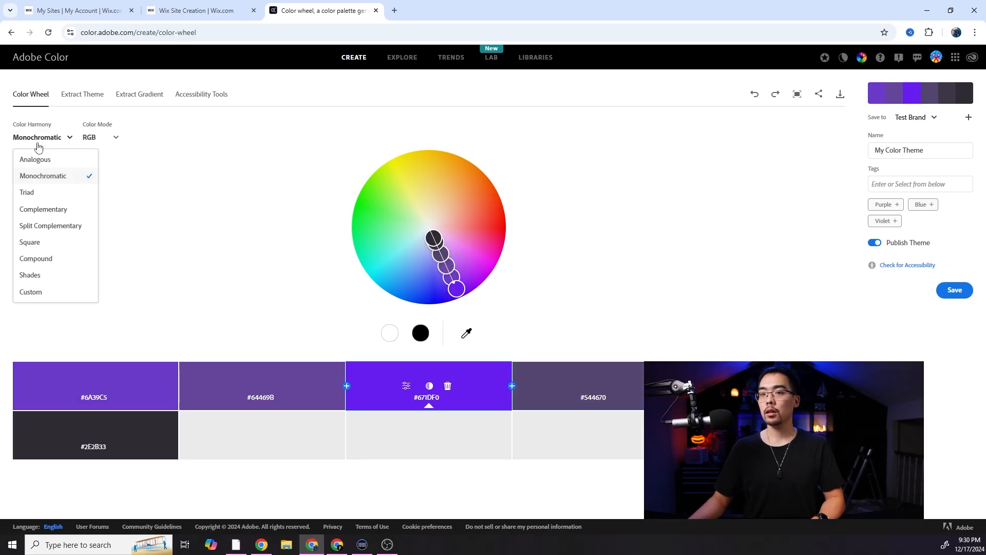
click(34, 194)
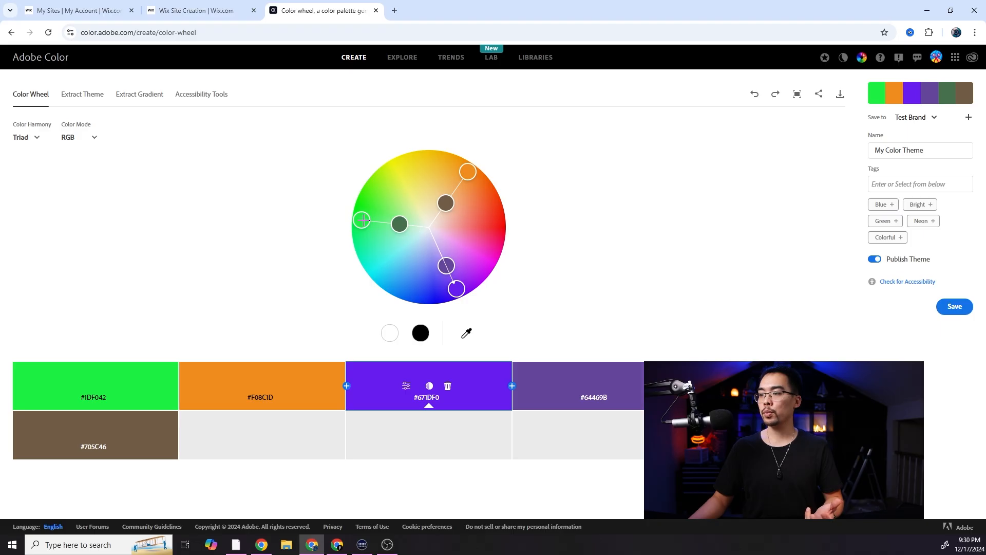
drag(363, 220, 475, 279)
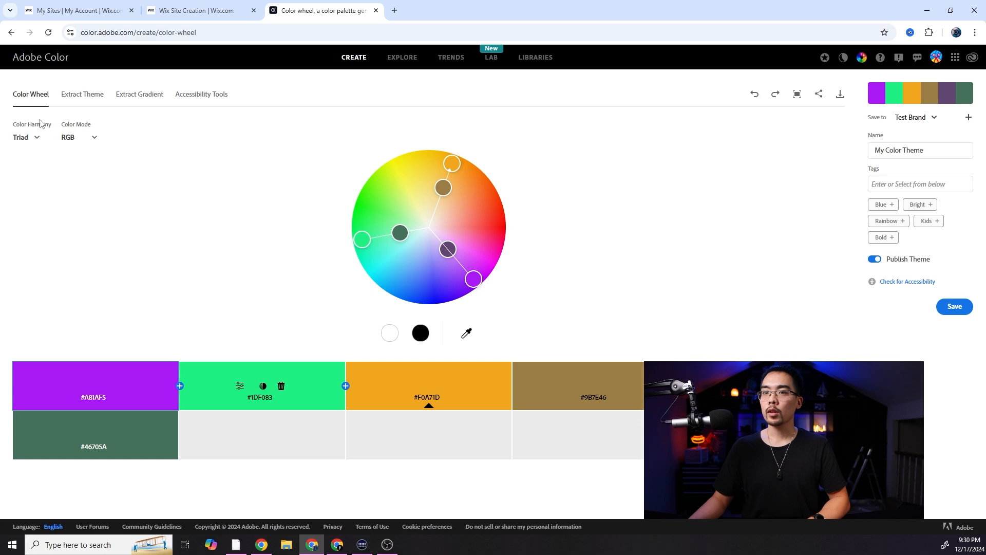
- Switch the color harmony to Complementary and rotate the blue color on the wheel to magenta #E123F0
click(35, 142)
click(49, 210)
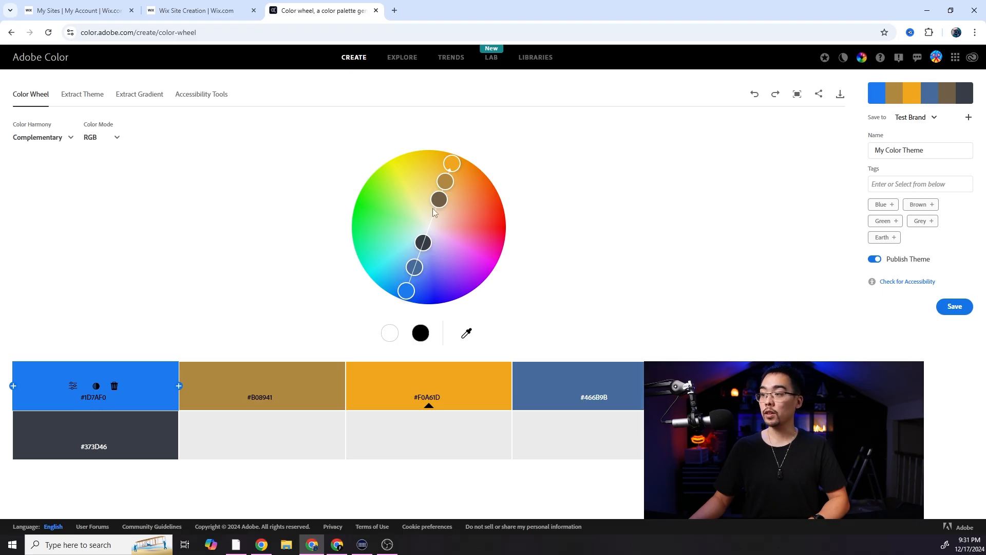
drag(407, 290, 482, 263)
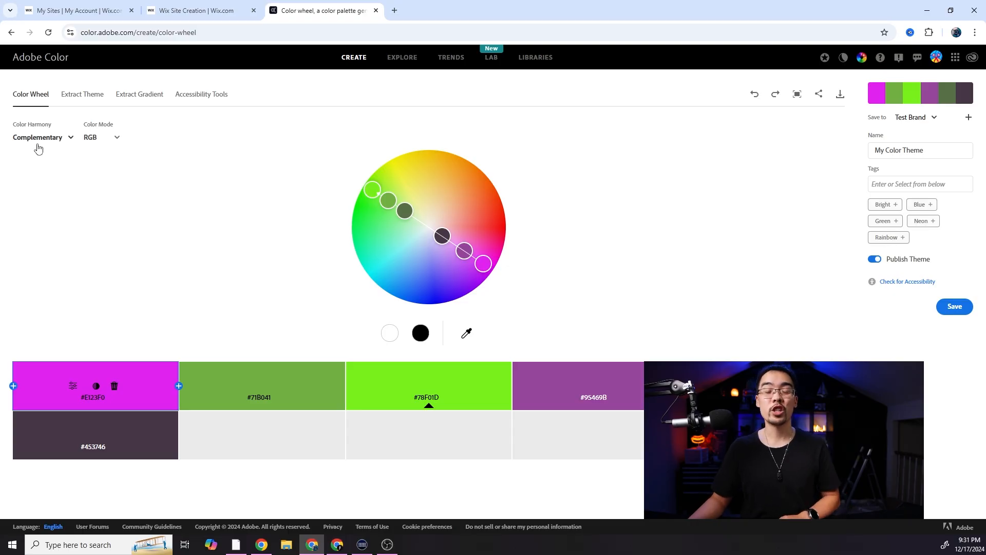
- Open chatgpt.com in a new tab and draft a prompt requesting three color themes for a dance website showcasing work, including each suggestion's color psychology
click(395, 11)
text(chatgpt.com)
key(Return)
text(I am creating )
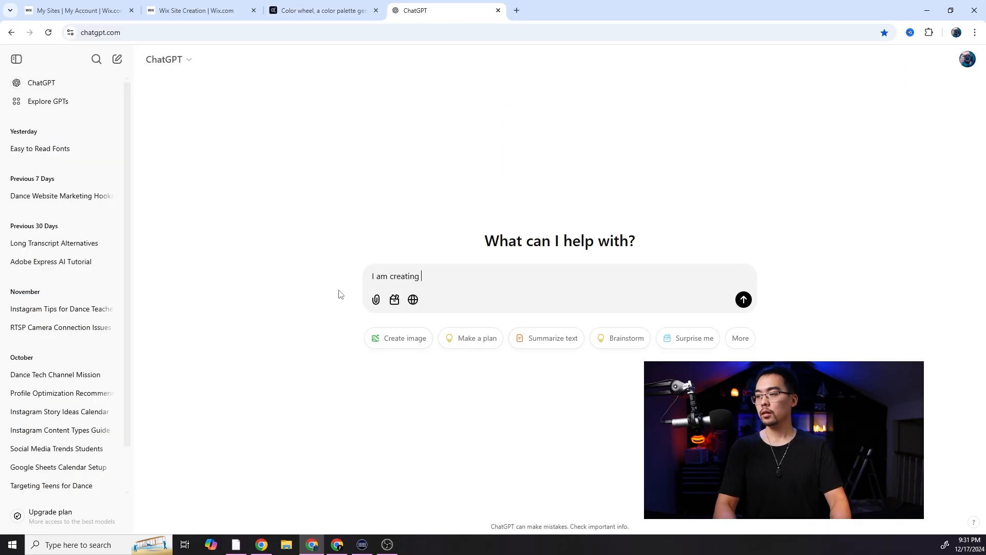
text(a dance website to showcase my work and need some color theme suggestions. Can you give me three options and include the color psychology behind each op)
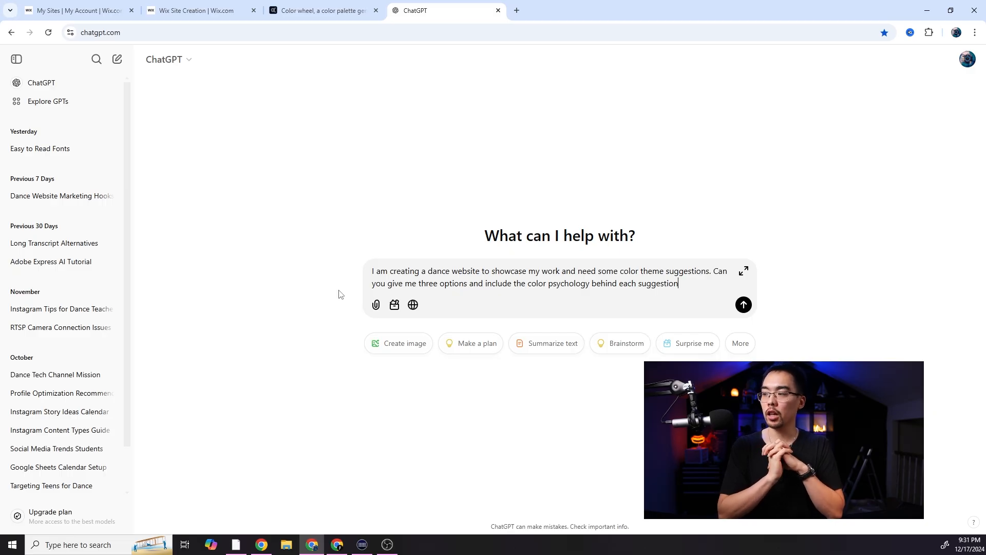
text(.)
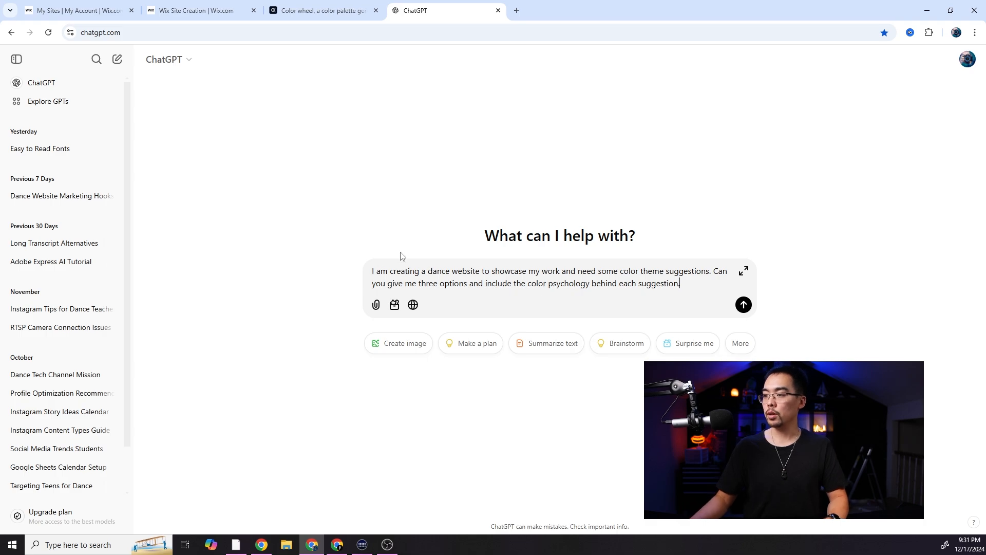
- Add "Act as a marketing and branding expert." at the start of the prompt and send it
click(373, 271)
text(Act as a mark)
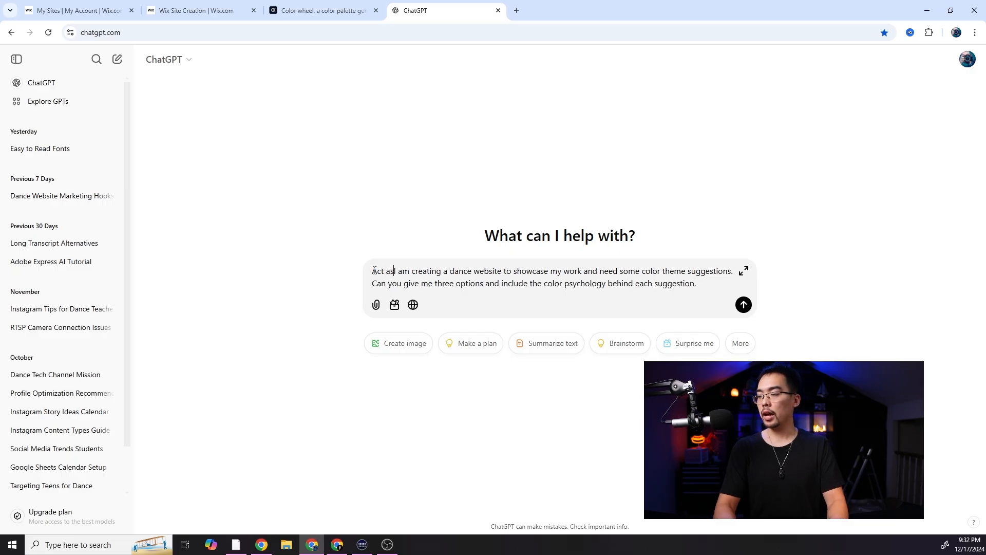
text(eting and branding )
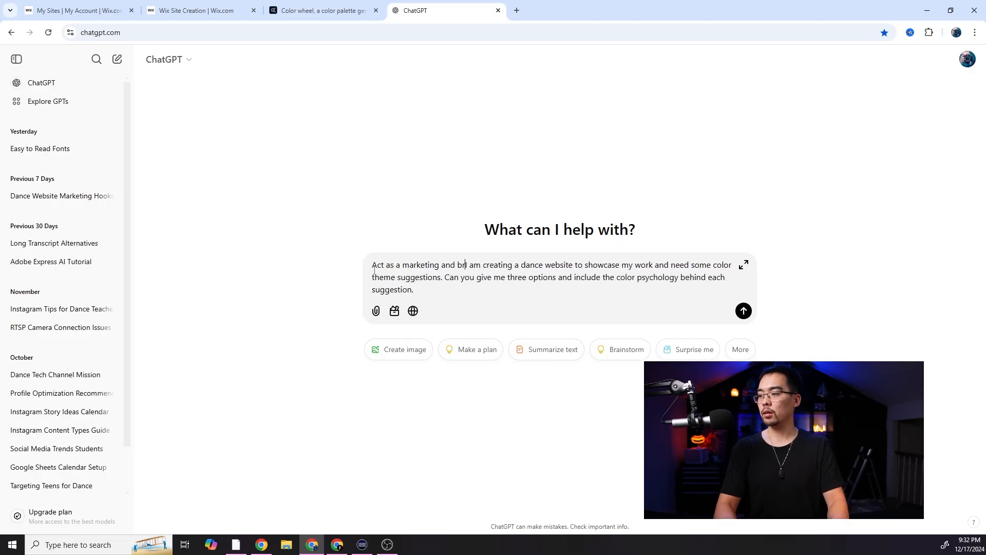
text(expert.)
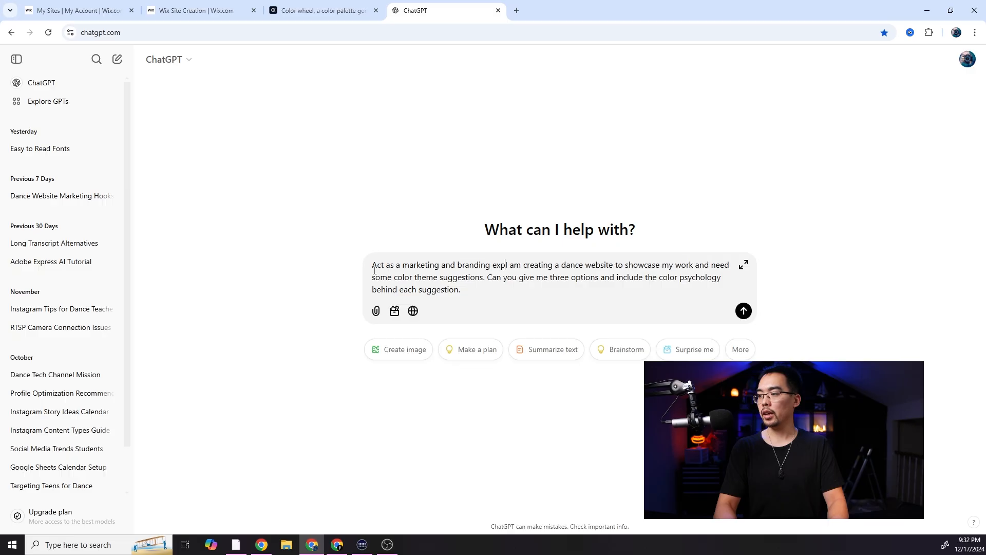
key(Return)
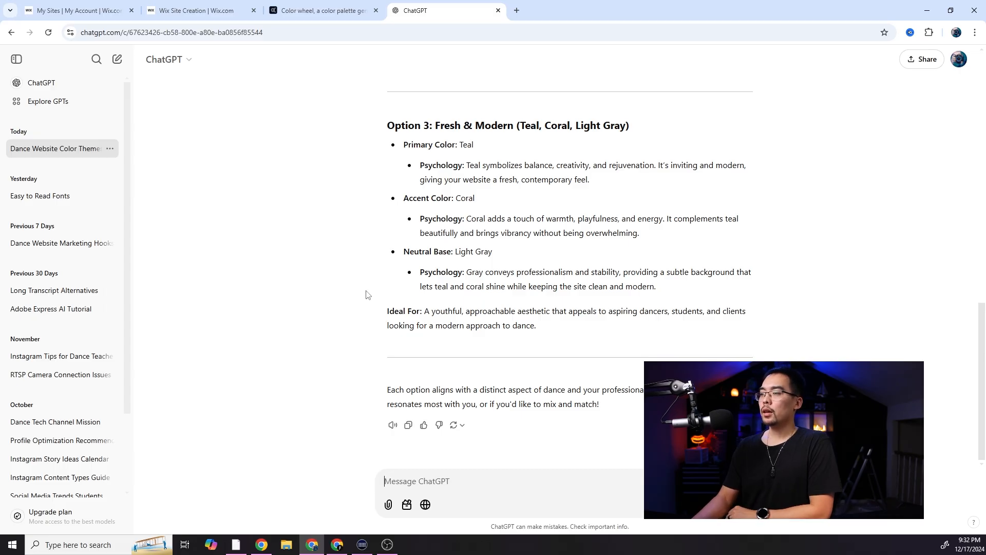
- Read through the three suggested color themes and their psychology, and return to the Wix site creation chat
scroll(367, 293, up, 15)
scroll(367, 293, down, 3)
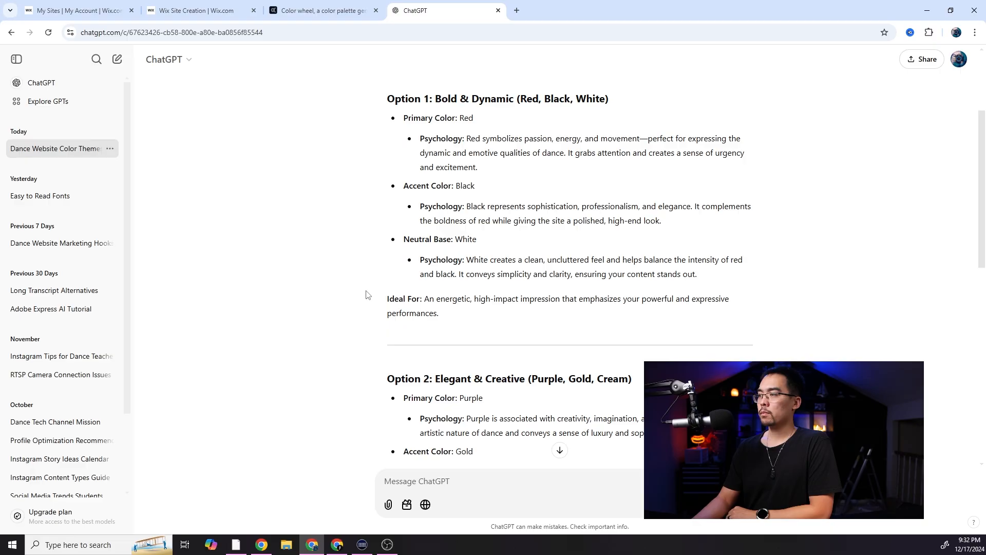
scroll(367, 294, down, 6)
scroll(367, 293, down, 2)
scroll(367, 293, down, 2)
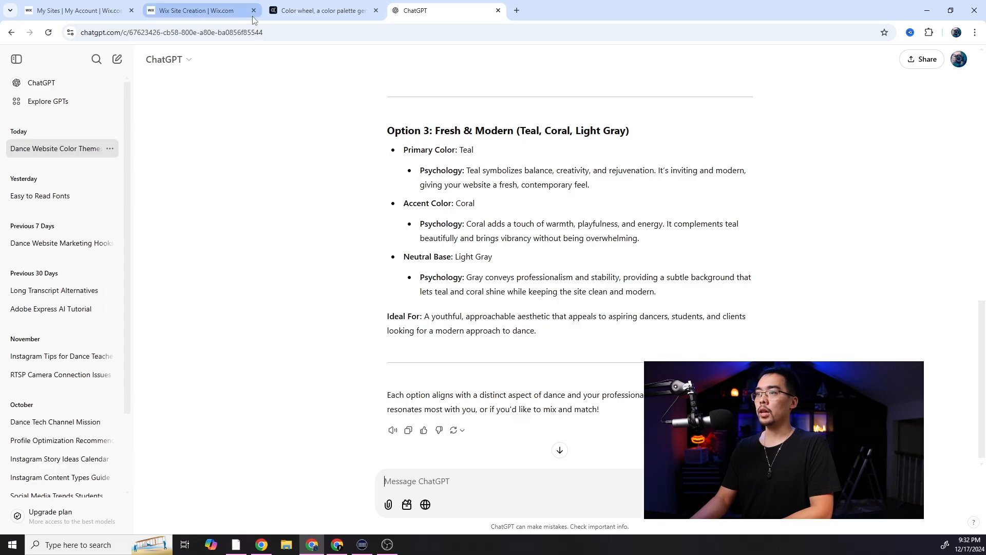
click(234, 15)
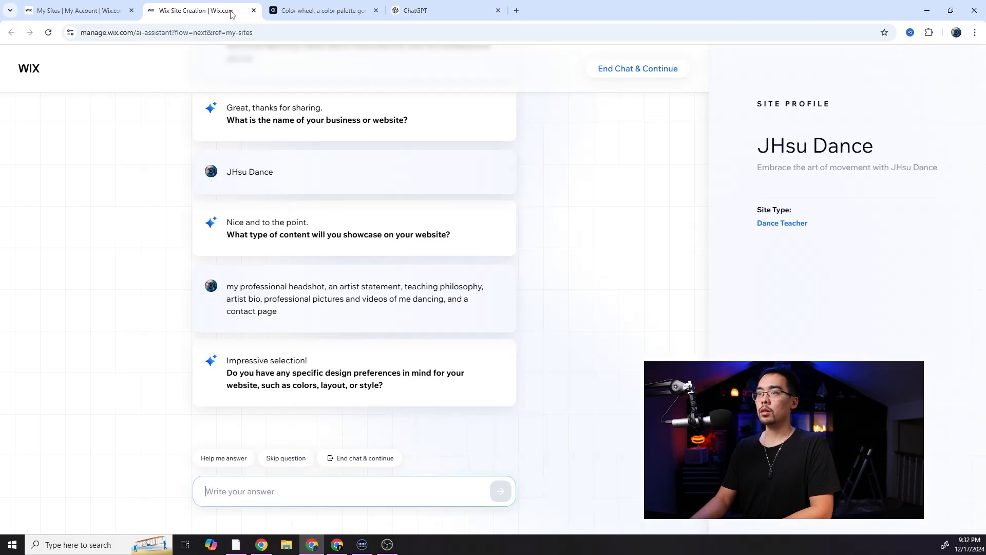
- Close the color wheel page
click(376, 10)
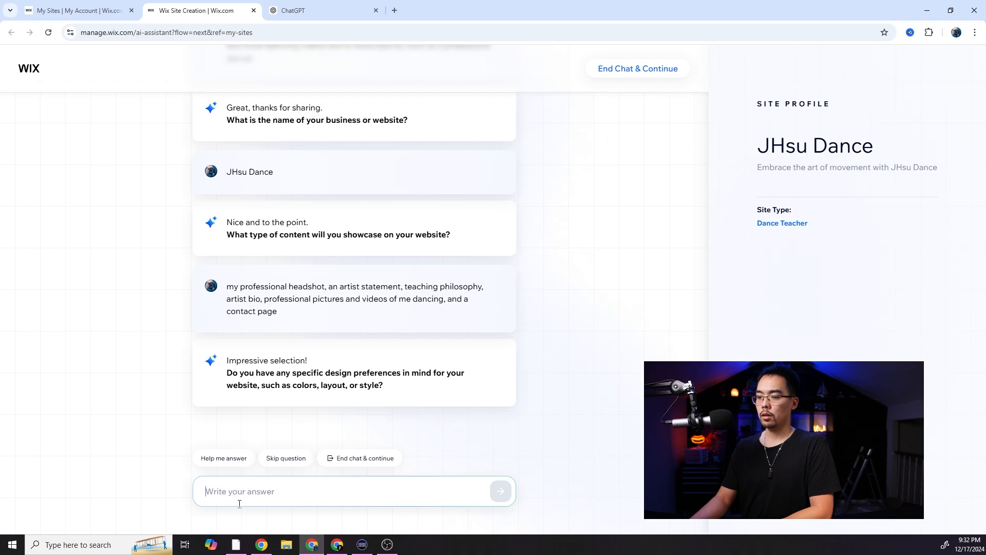
text(I like the colors teal, coral, and light gray )
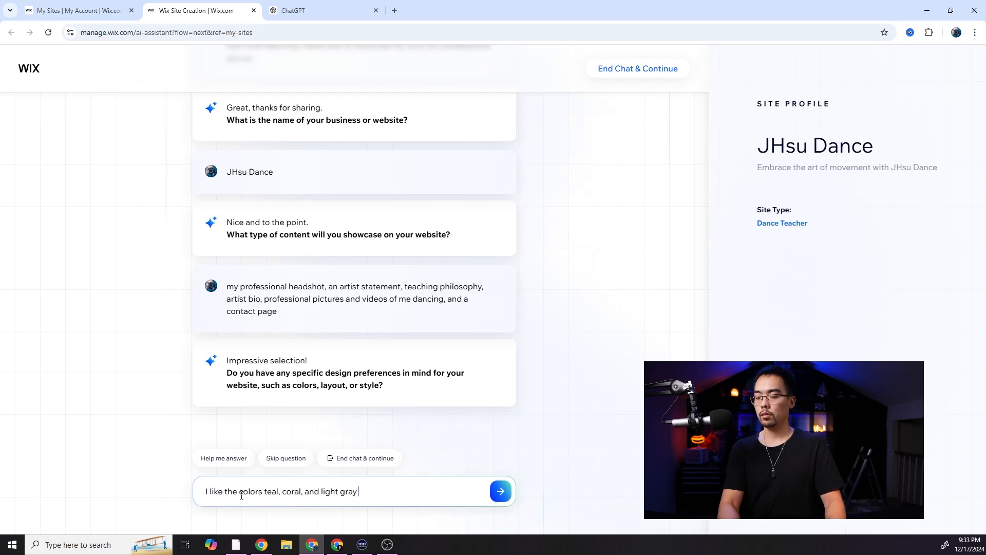
text(for the color scheme. Please kee)
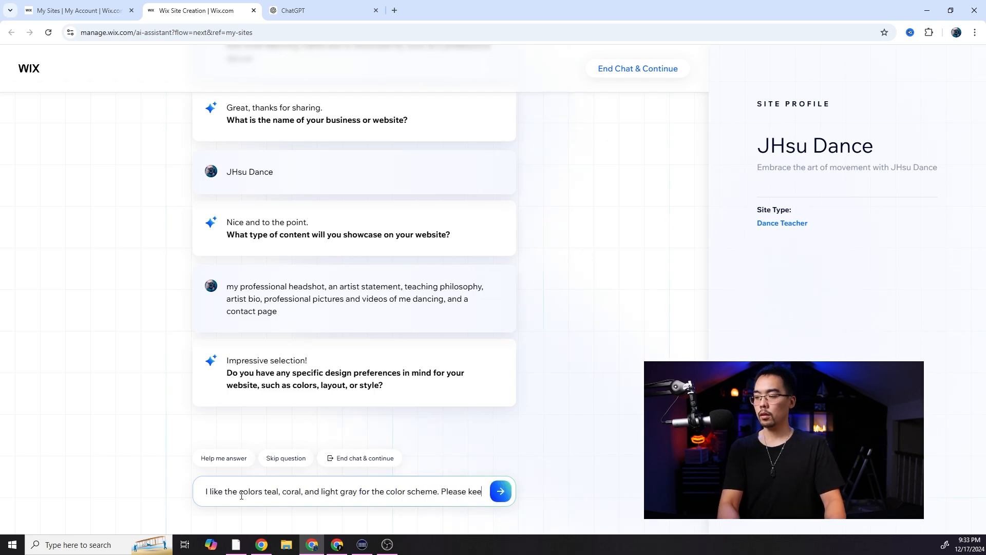
text(p the layout and style simple and minimal)
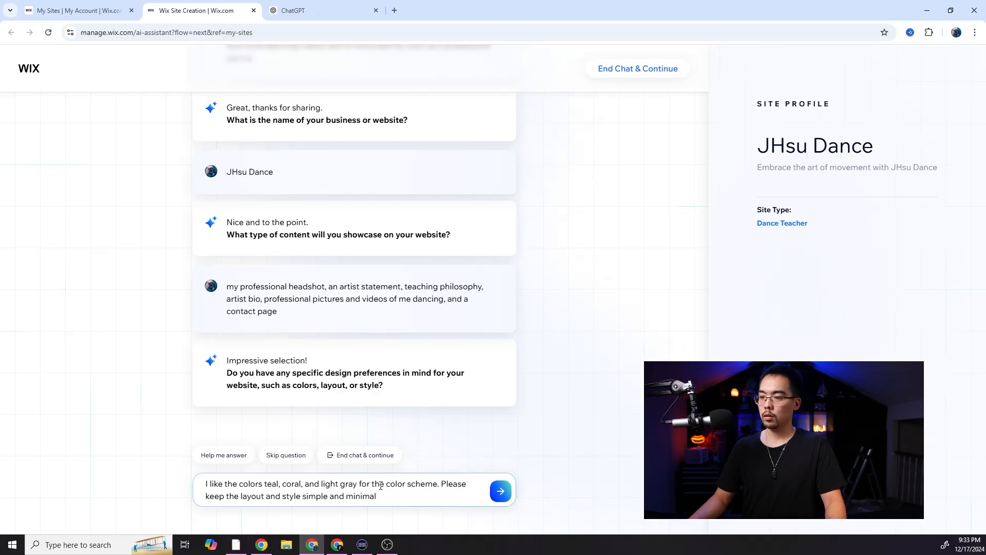
drag(390, 492, 202, 477)
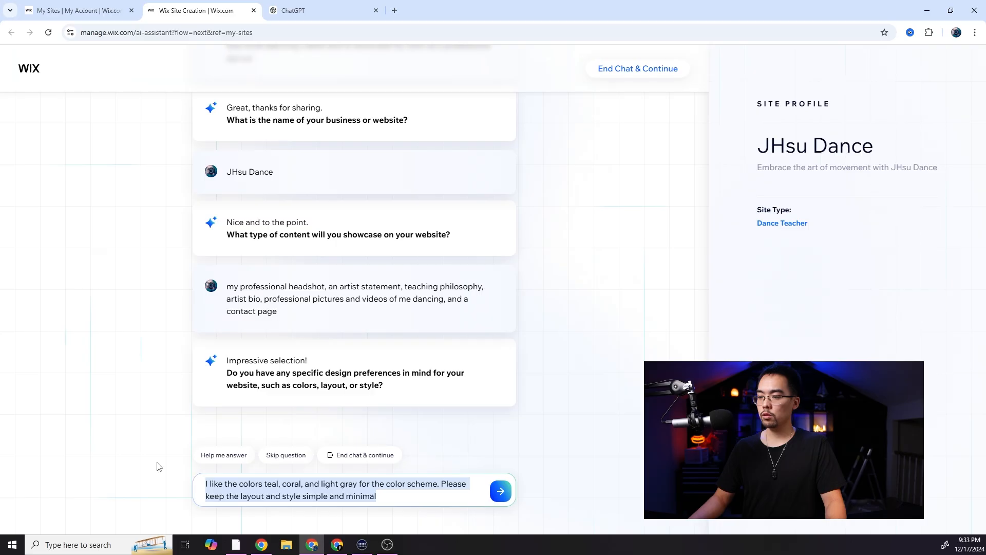
key(BackSpace)
- Ask the site creation chat "can you explain what you mean by layout and style? what are some examples?"
text(can you explain what you mean by layout an)
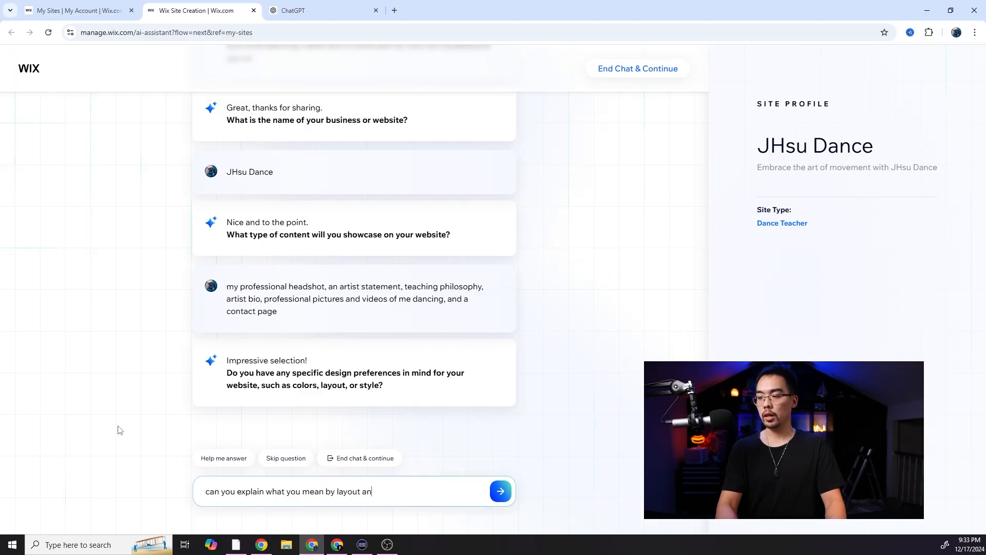
text(d style? what are some examp)
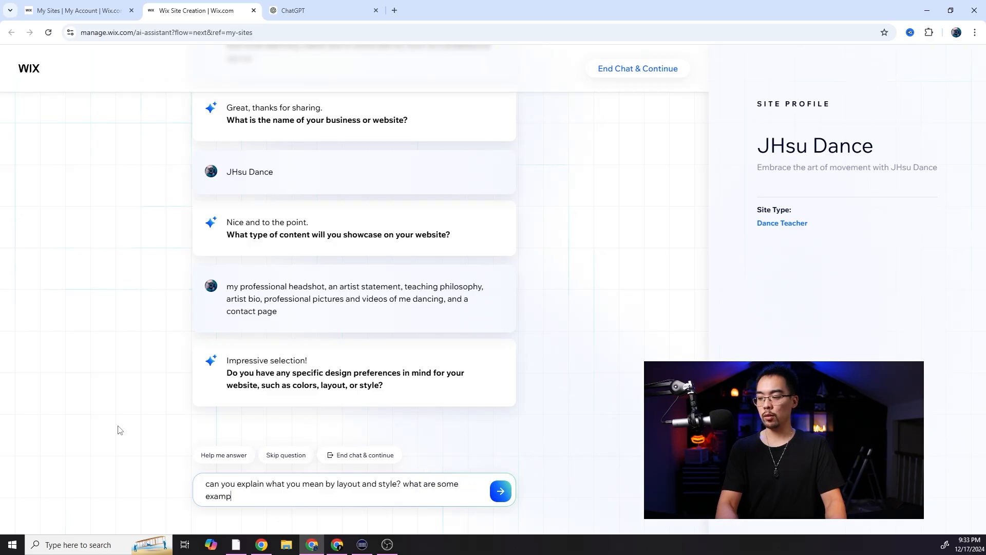
text(les?)
key(Return)
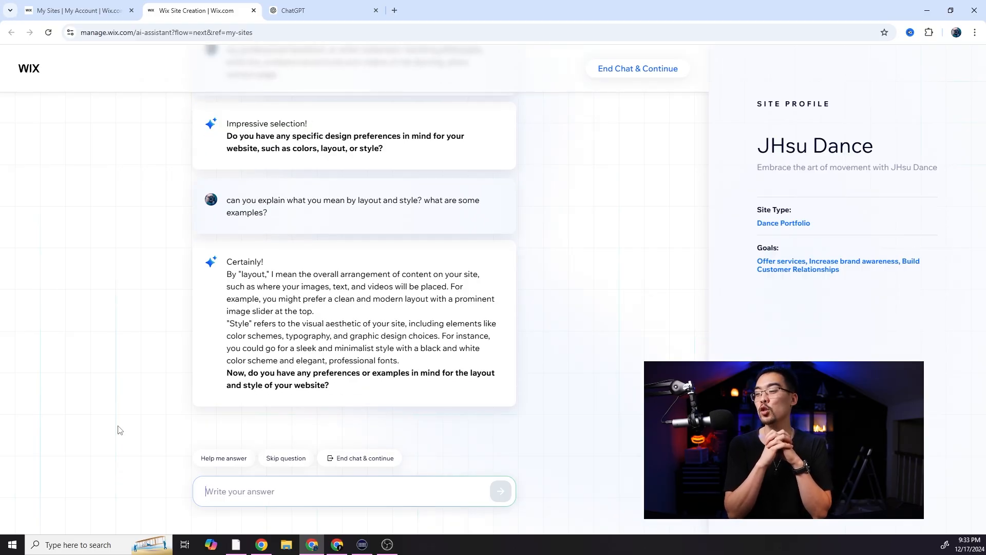
- Answer the chat by requesting a teal, coral, and light gray color scheme, a clean and modern layout, and a fresh and modern style
text(for color please use teal, coral, and light gray for the)
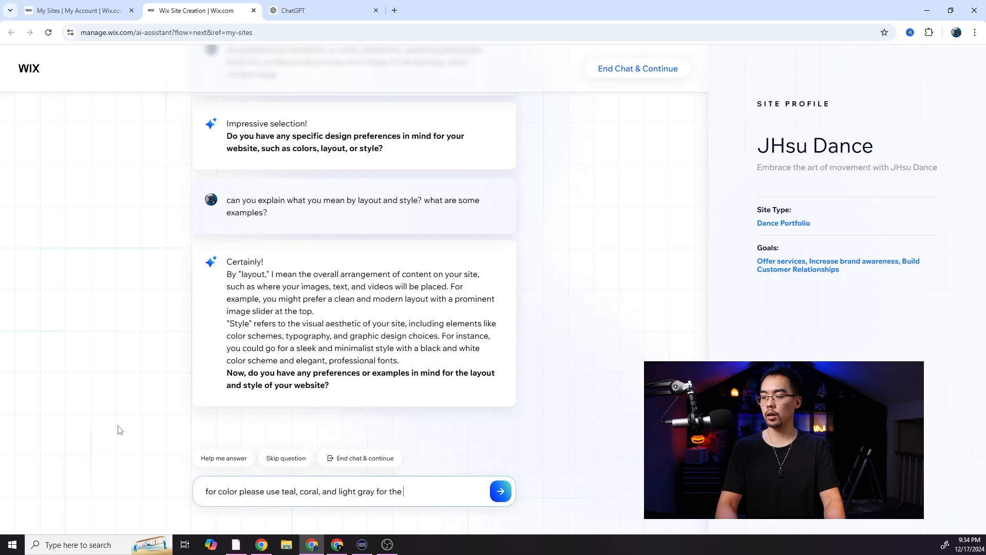
text(.)
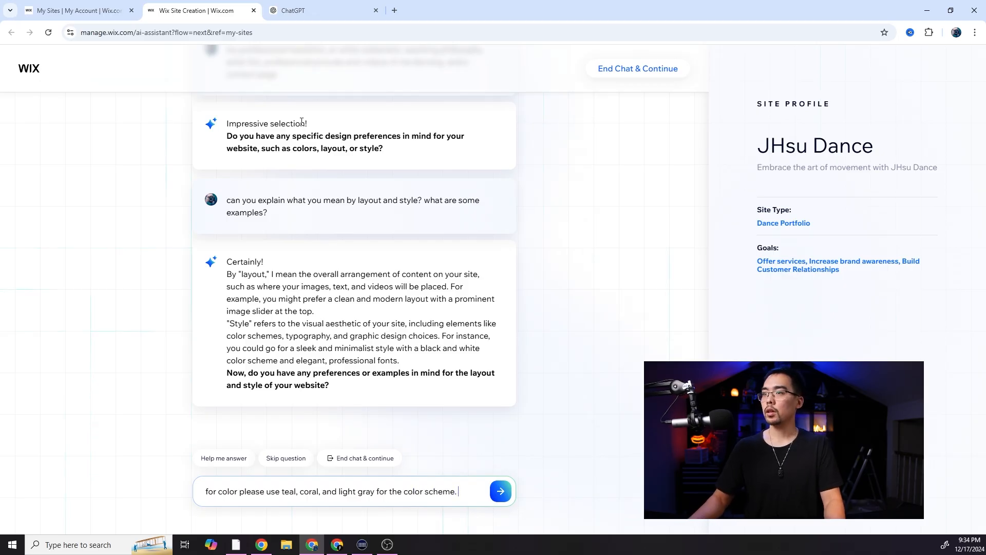
click(323, 19)
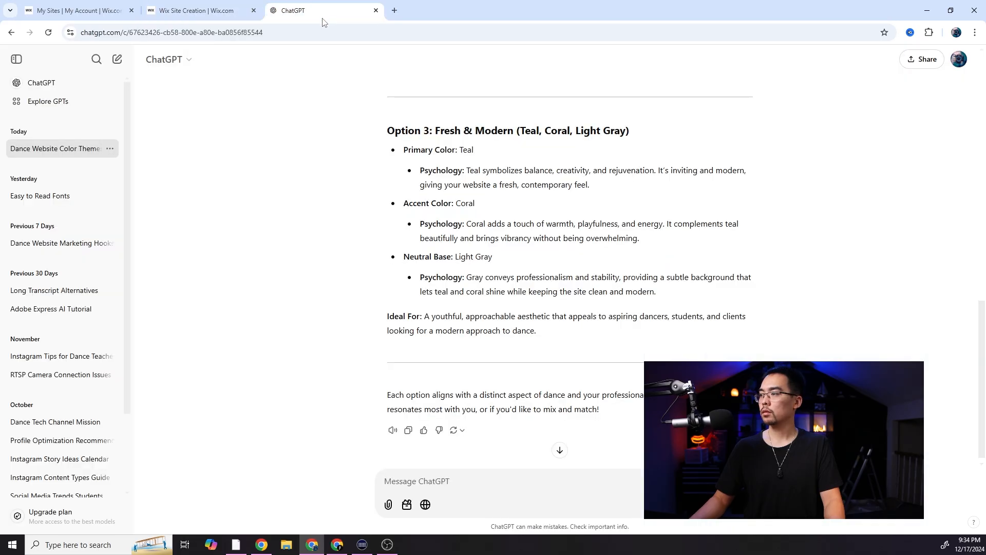
click(214, 11)
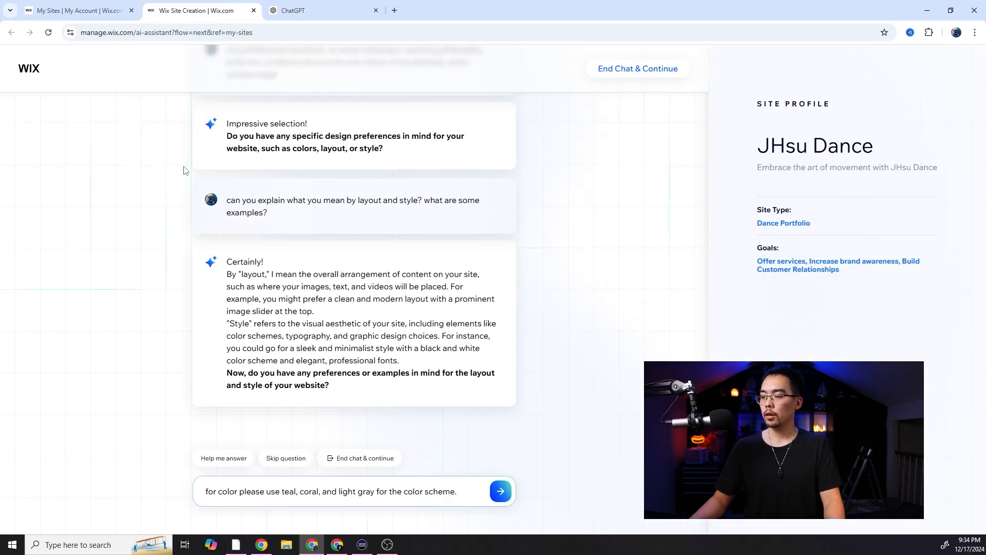
text(I would like a)
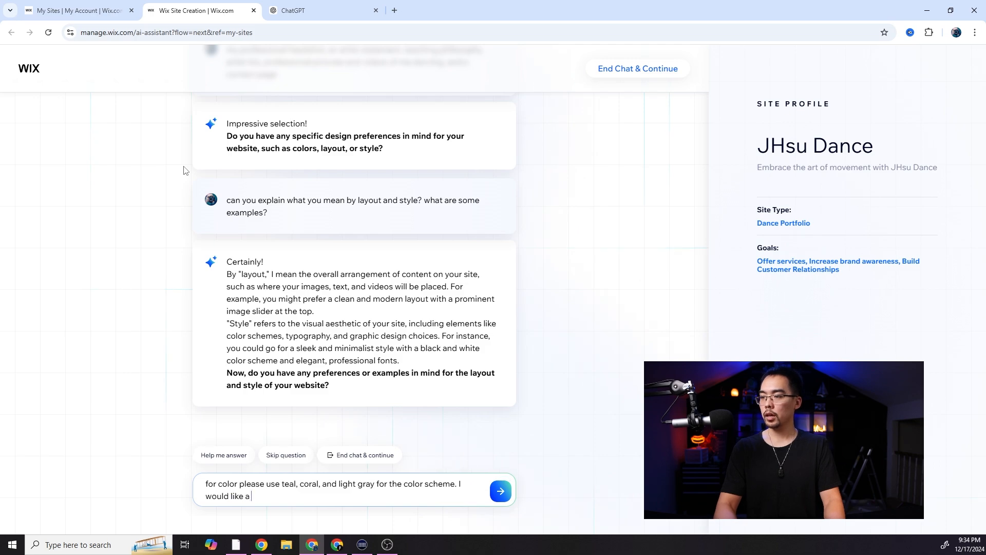
text( clean and modern layout)
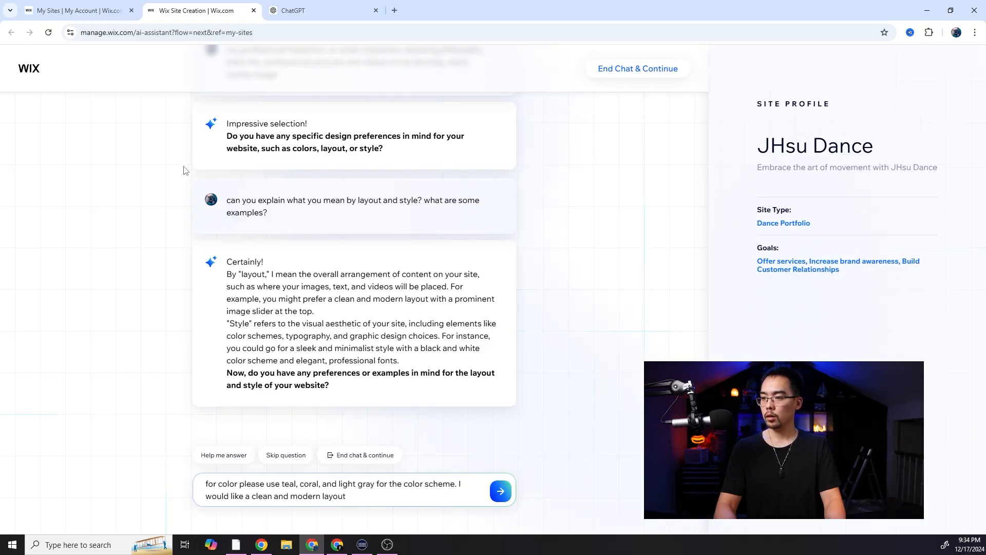
text(yle that is fresh)
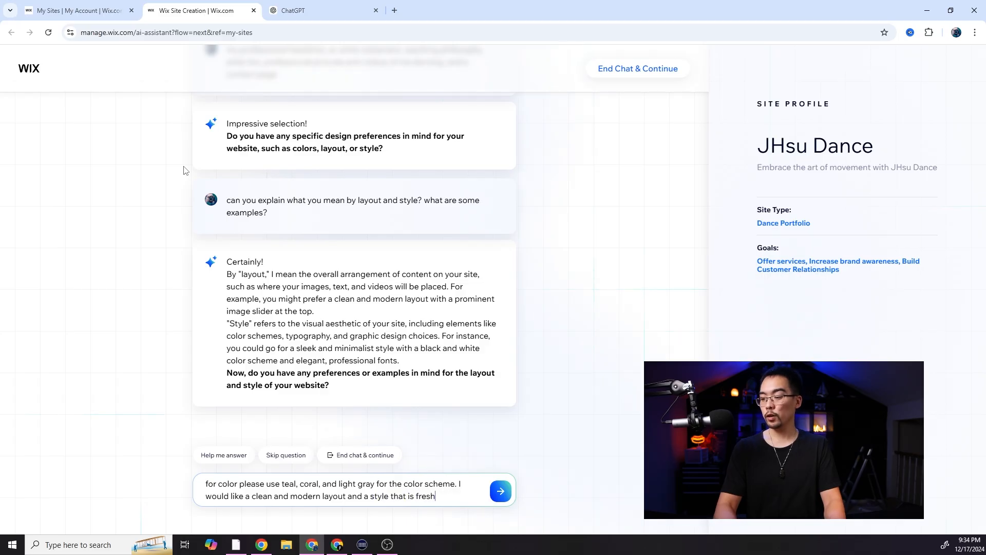
text( and modern.)
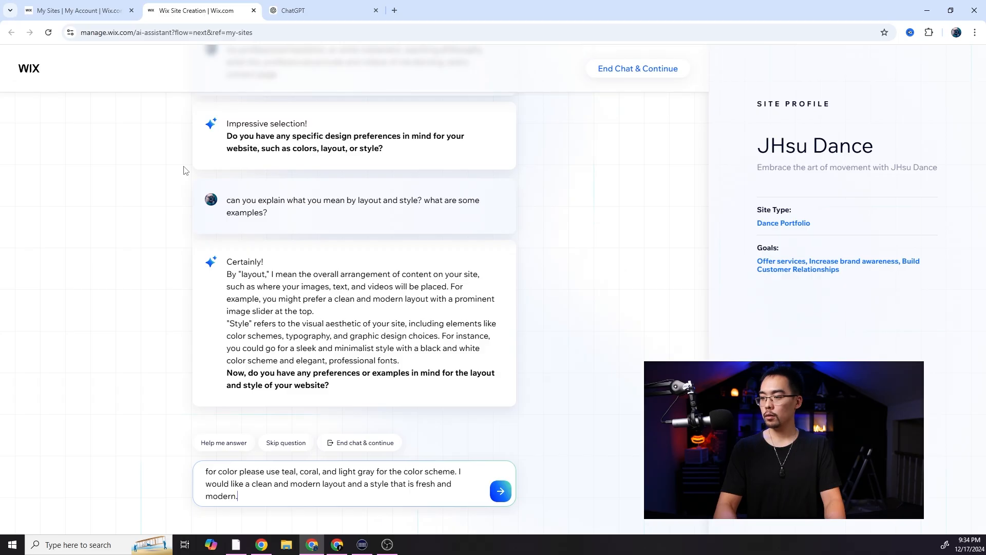
key(Return)
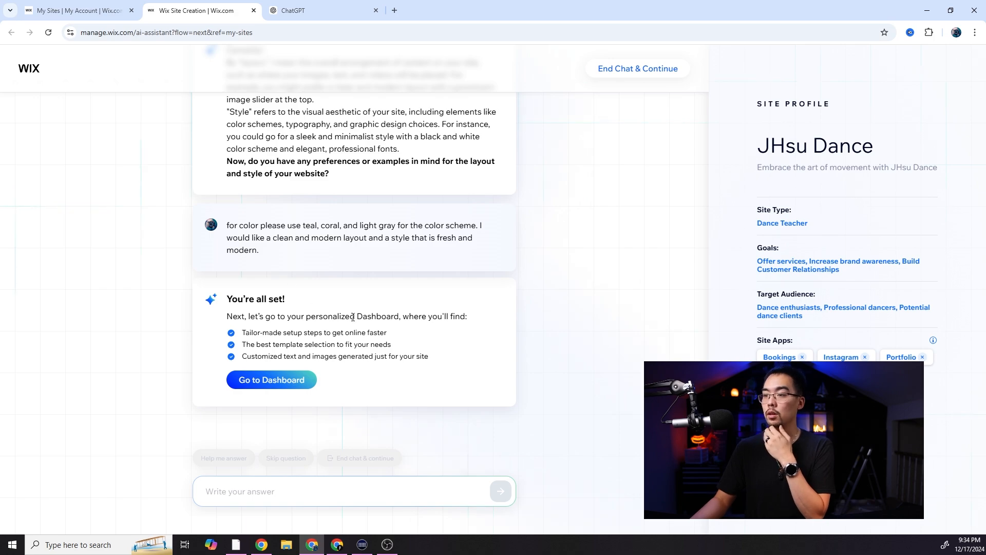
- Proceed to the site's personalized dashboard and dismiss the 50% off sale offer
click(291, 379)
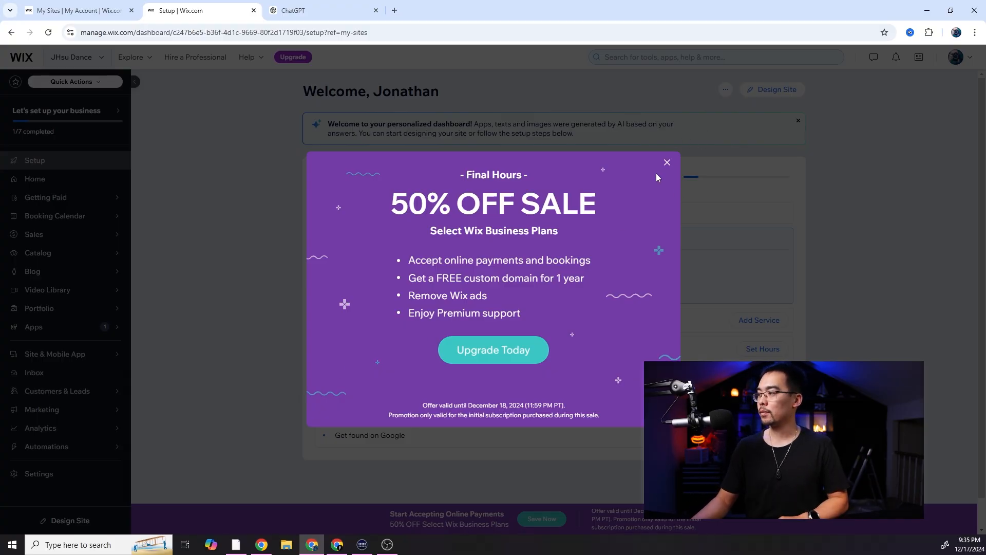
click(667, 162)
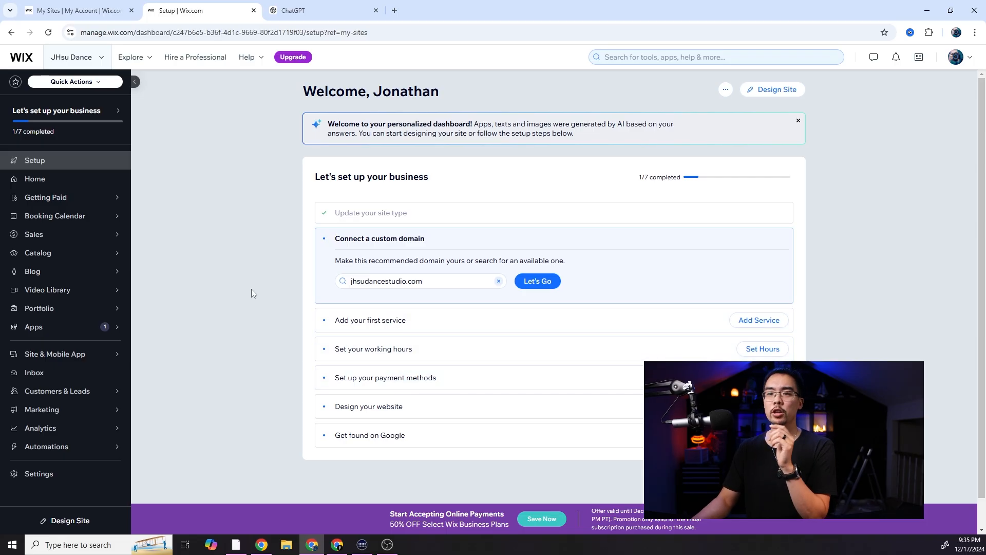
- Look through the dashboard's Home, Orders, Getting Paid, and Invoices pages
click(42, 181)
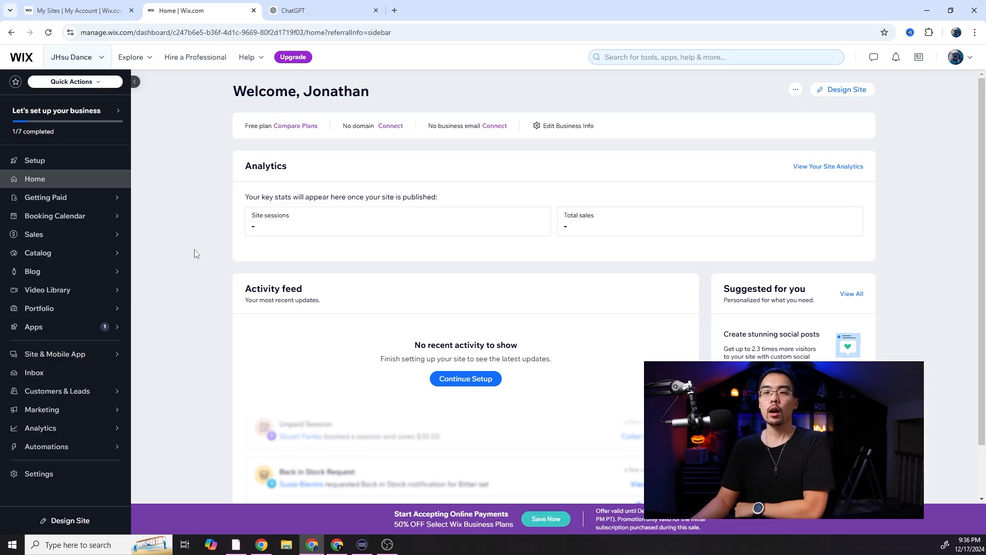
click(120, 236)
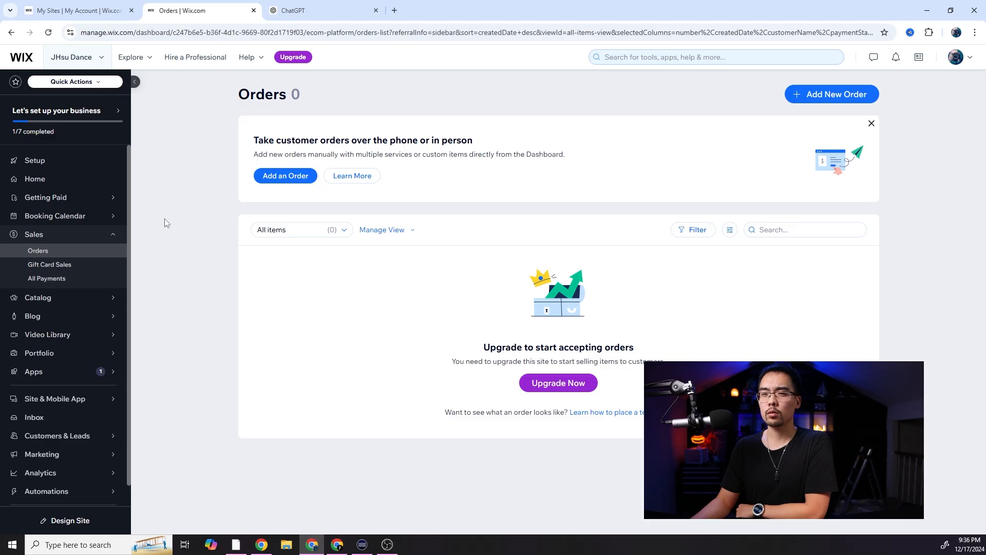
click(110, 204)
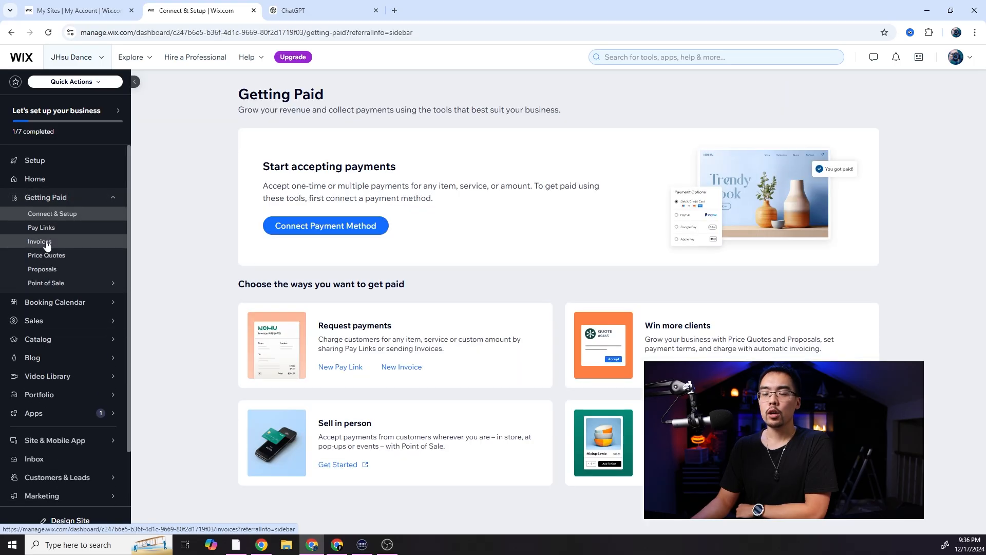
click(46, 243)
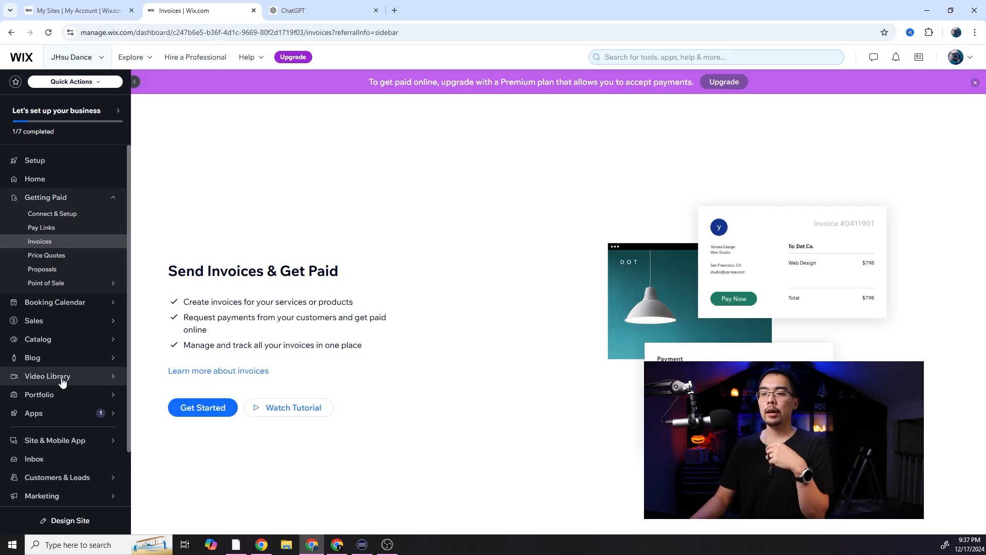
mouse_move(124, 352)
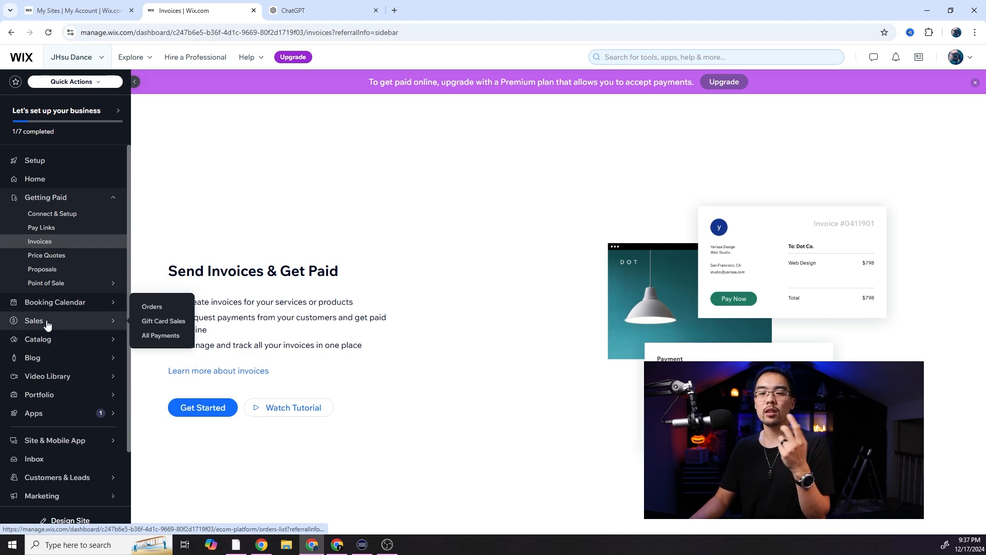
mouse_move(93, 365)
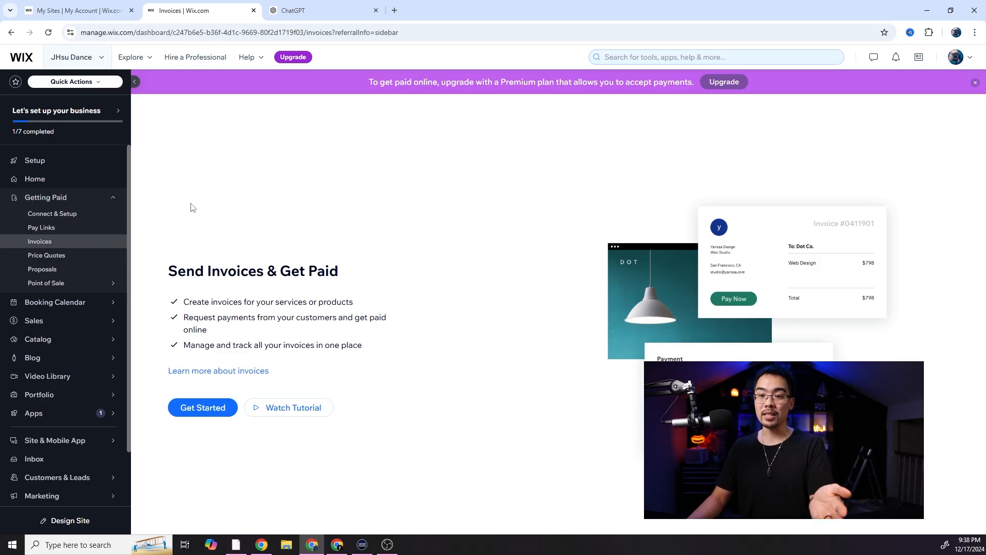
- Review the dashboard home, the business setup checklist, and the list of booking services
click(40, 182)
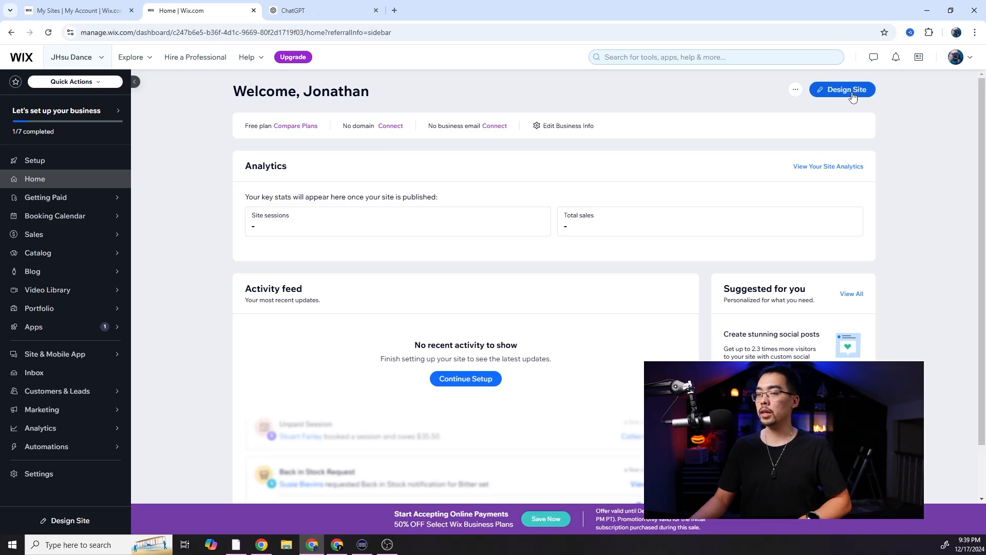
click(64, 166)
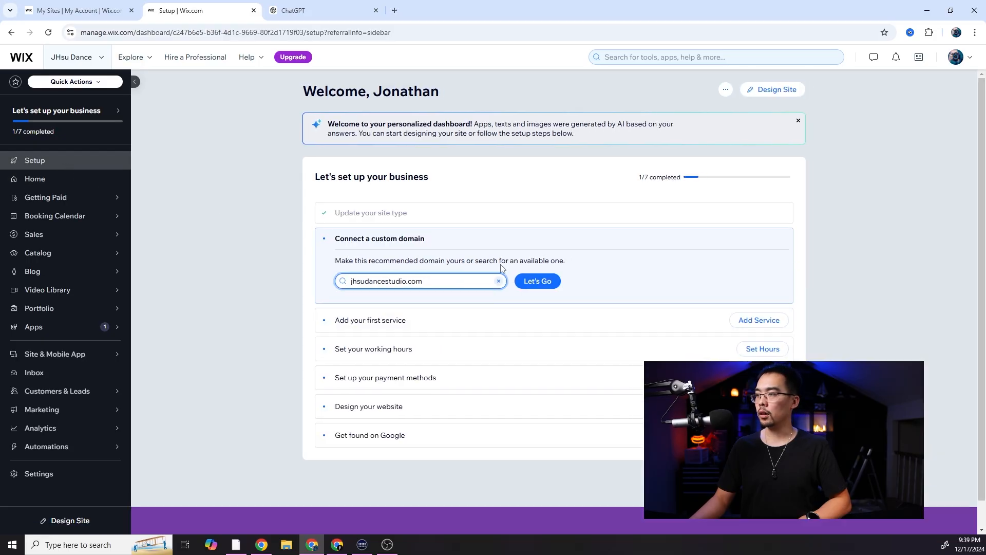
click(448, 324)
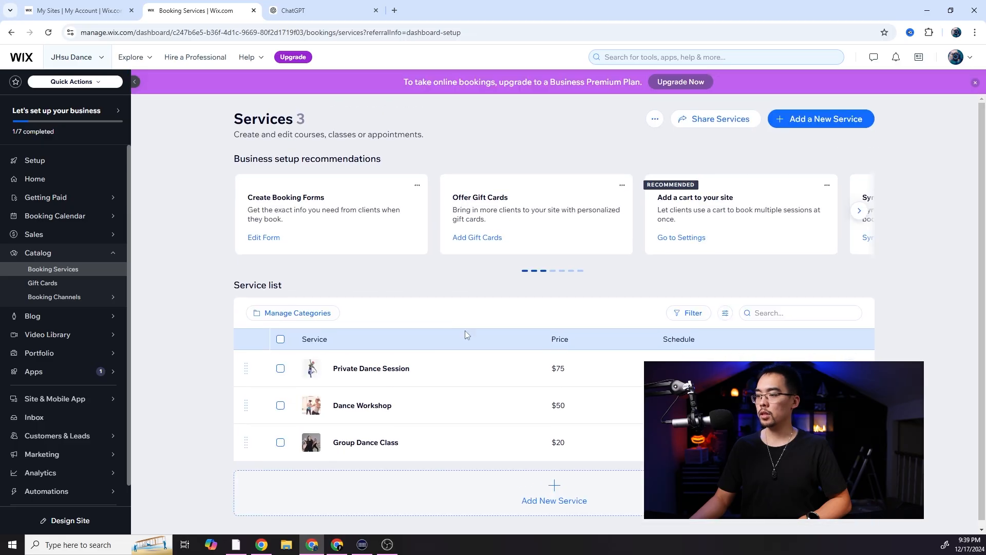
scroll(468, 368, down, 2)
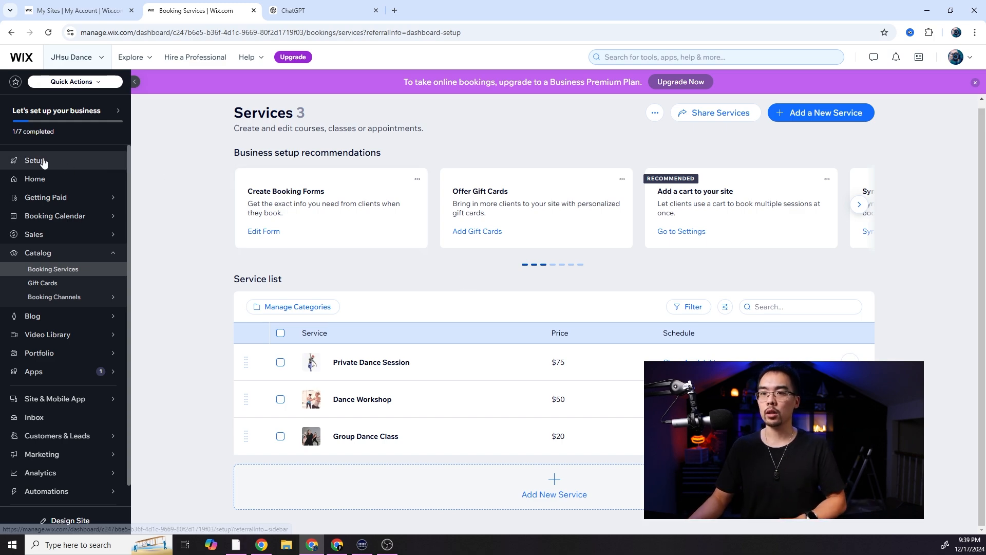
- Start designing the site from the dashboard home and tweak the generated design
click(39, 180)
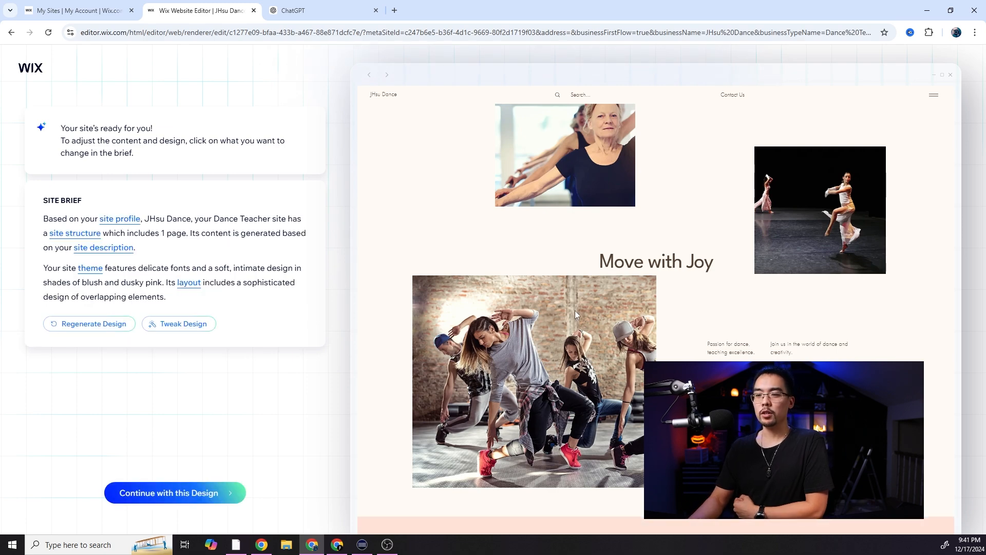
click(165, 330)
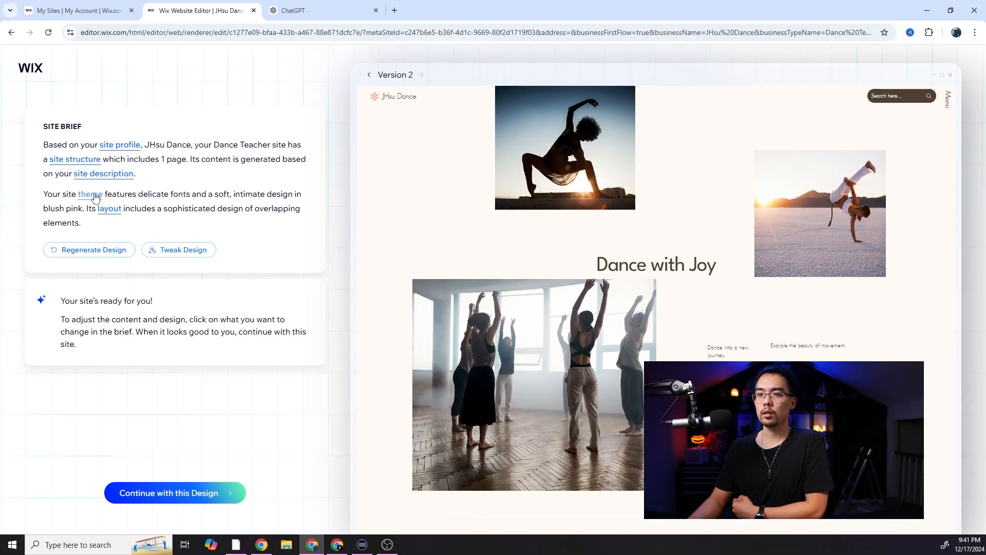
- Change the site theme to use teal, coral, and light gray as the main colors with a modern and fresh feel
click(95, 196)
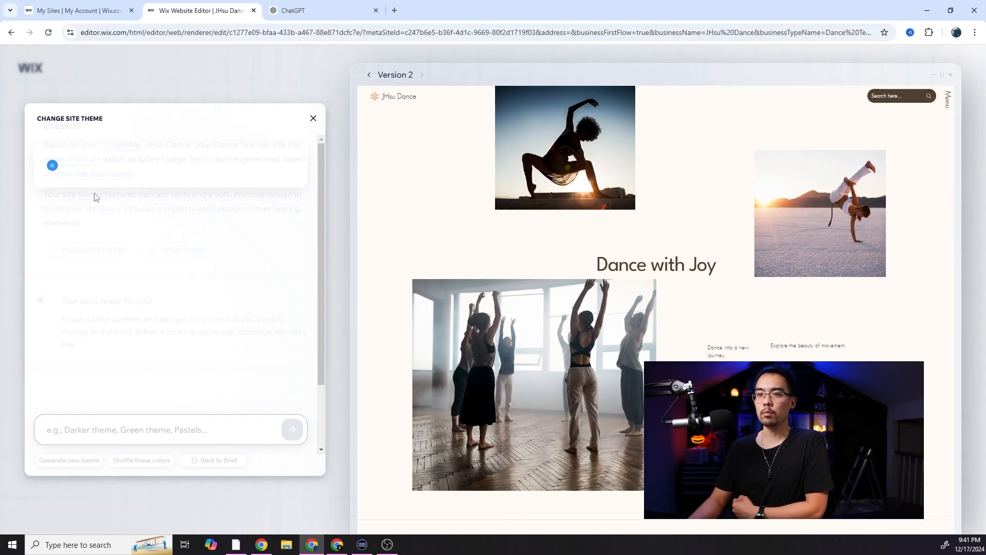
click(140, 430)
text(use teal, coral, and light gray as the main colors. I want the theme to feel m)
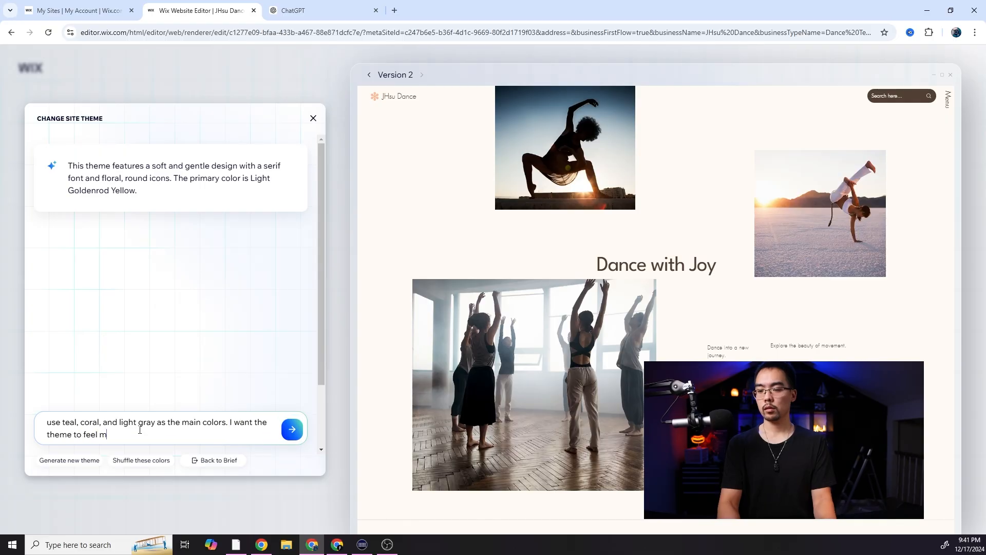
text(odern and fresh)
key(Return)
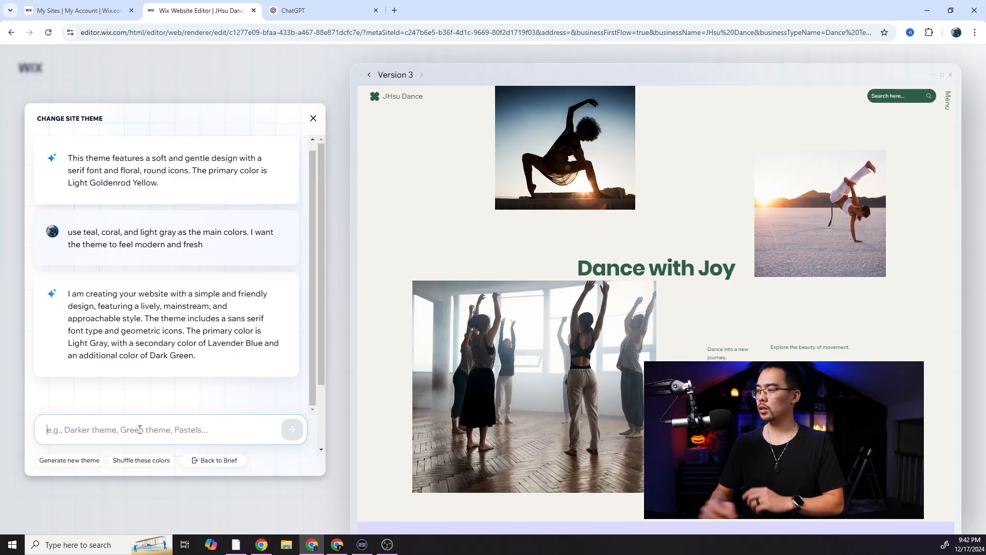
- Request a theme reflecting hip hop as the main dance style, and generate another new theme
text(the main style of dance is hip hop, can)
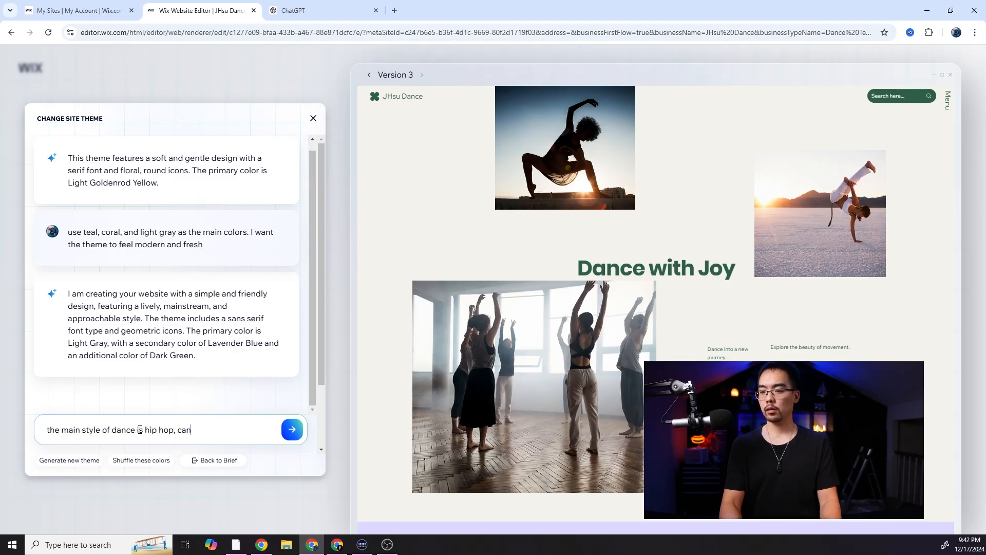
text( you make the theme reflect that)
key(Return)
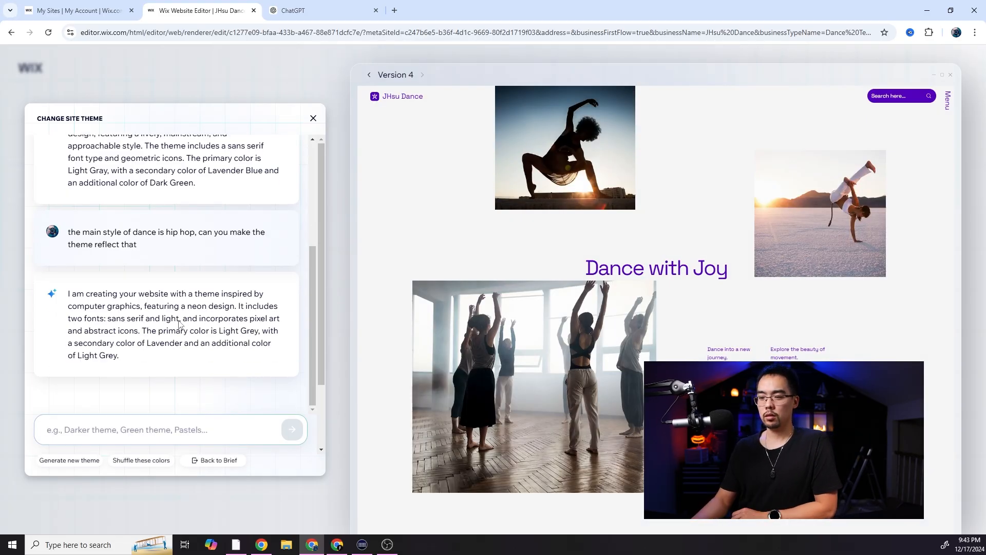
click(88, 461)
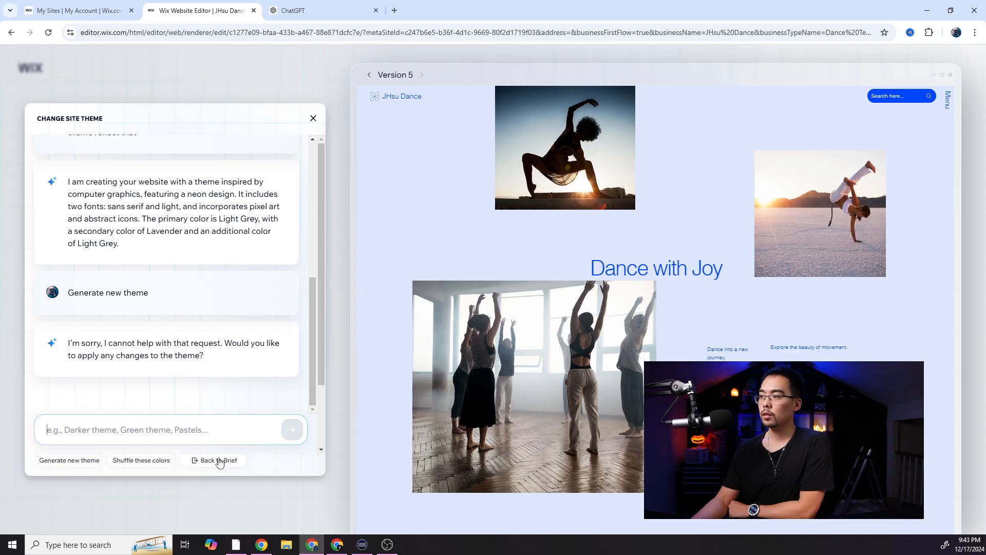
- Return to the site brief and request a cleaner layout with a clear navigation menu
click(219, 460)
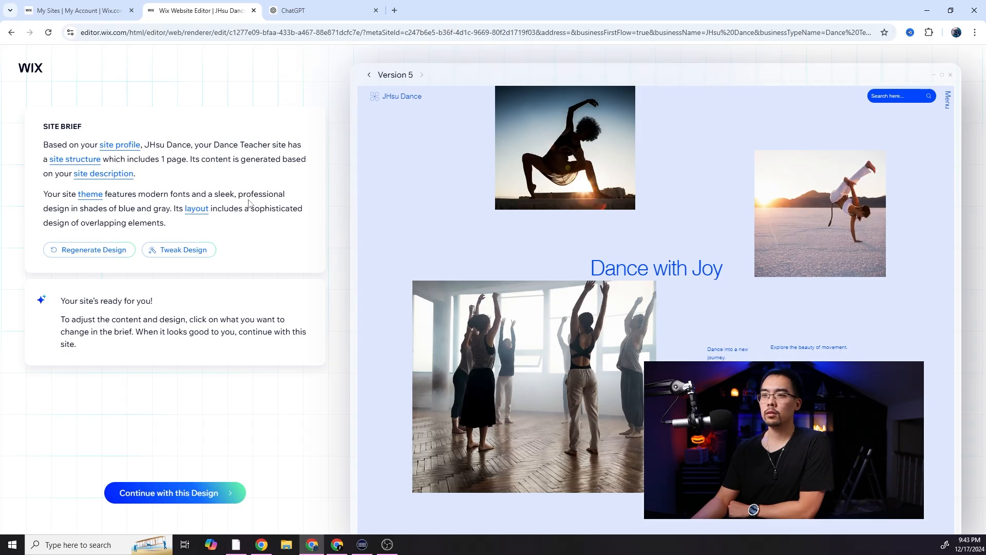
click(189, 210)
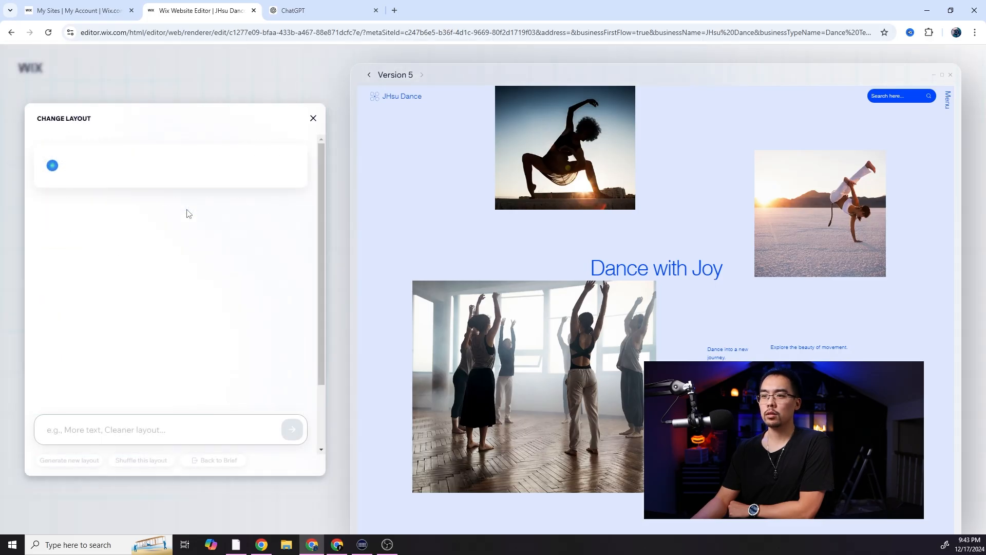
text(cleaner )
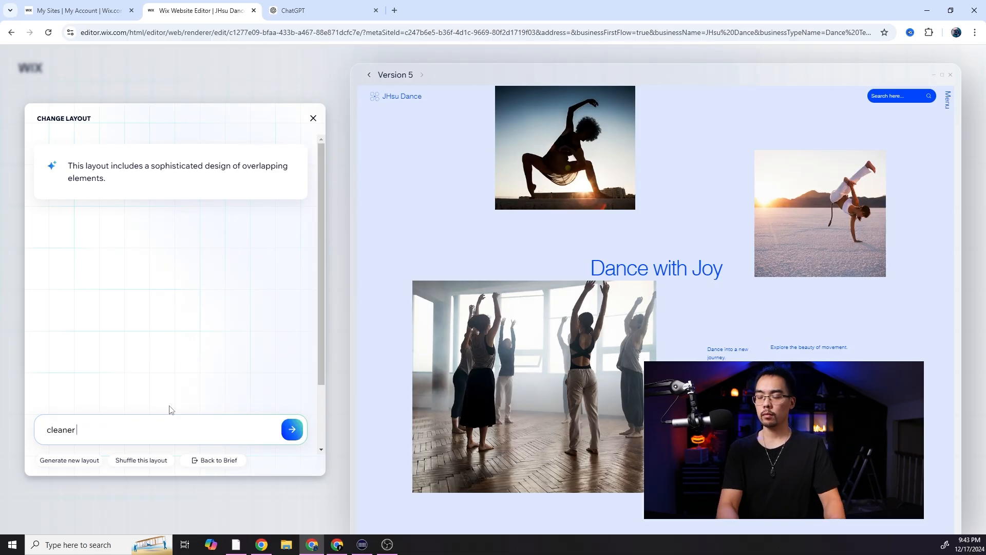
text(layout with a clear navigation menu)
key(Return)
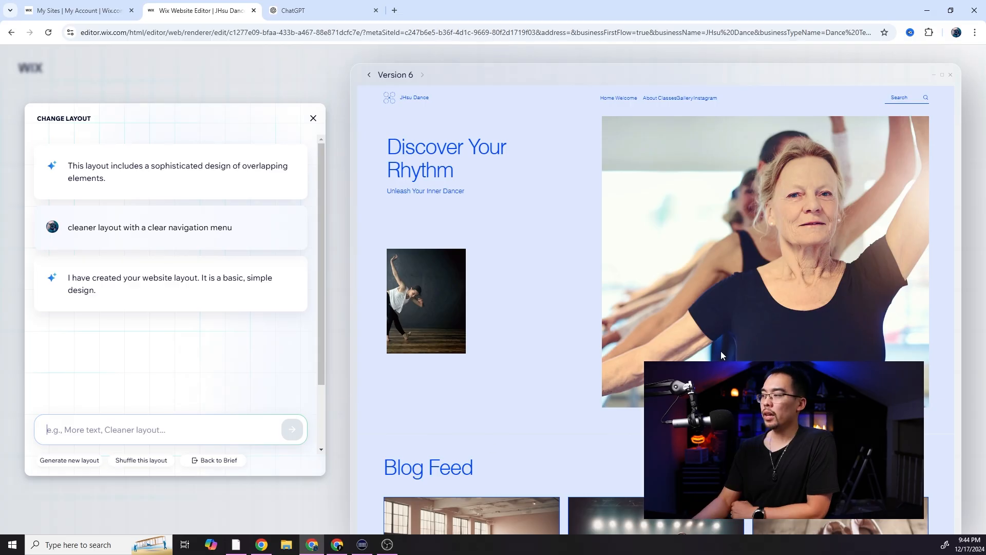
- Review the new layout's sections, continue with this design, and look through the resulting Portfolio page in the editor
scroll(721, 354, down, 3)
scroll(720, 351, down, 15)
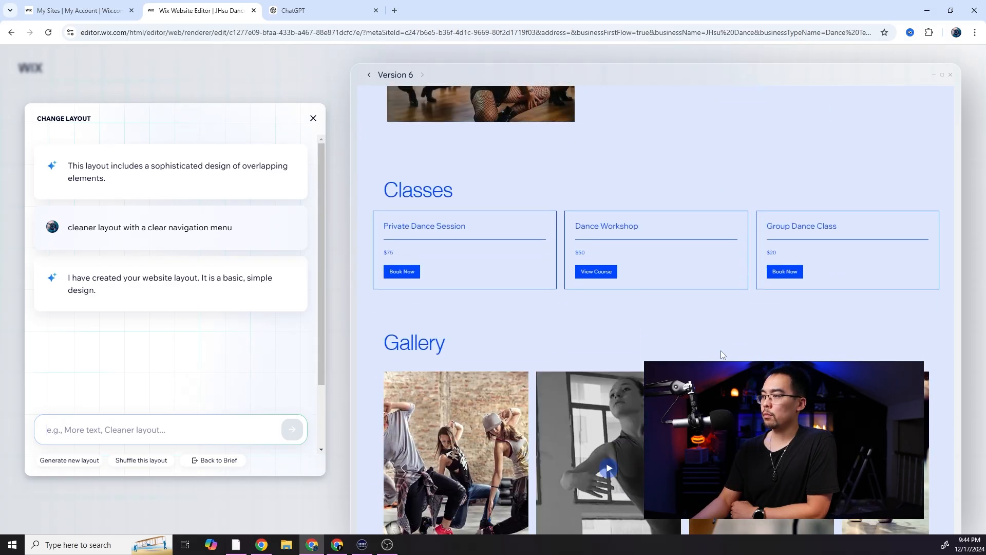
scroll(719, 350, down, 10)
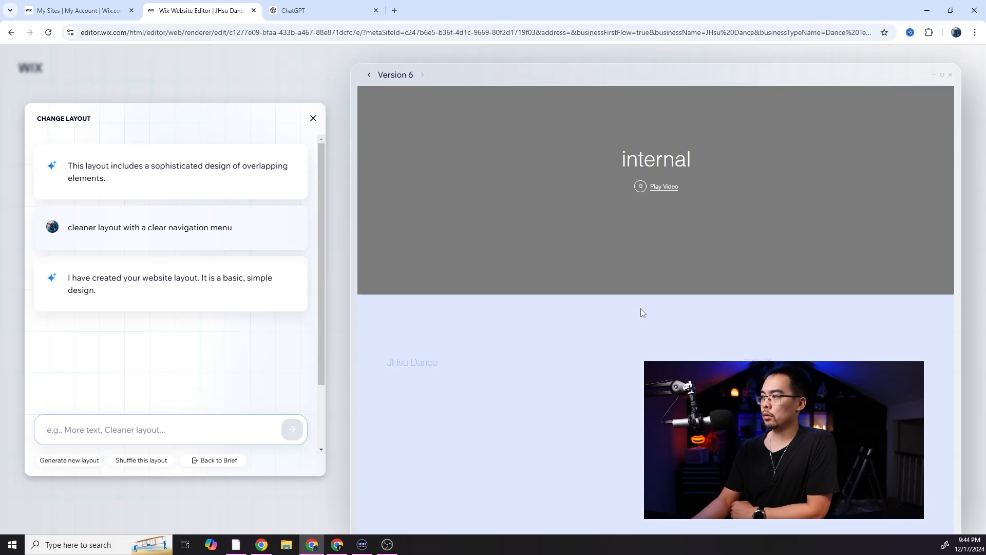
scroll(640, 308, up, 3)
scroll(639, 308, up, 20)
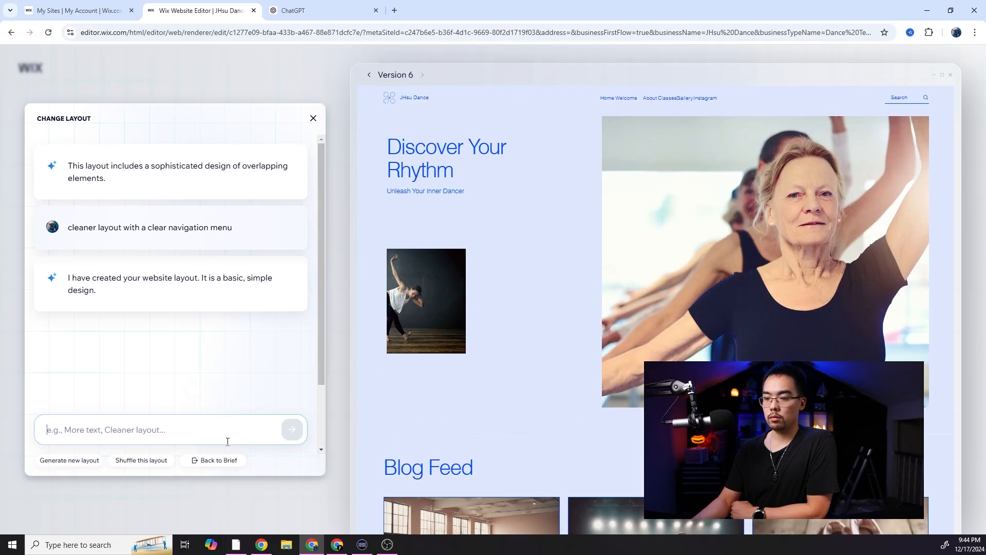
click(218, 461)
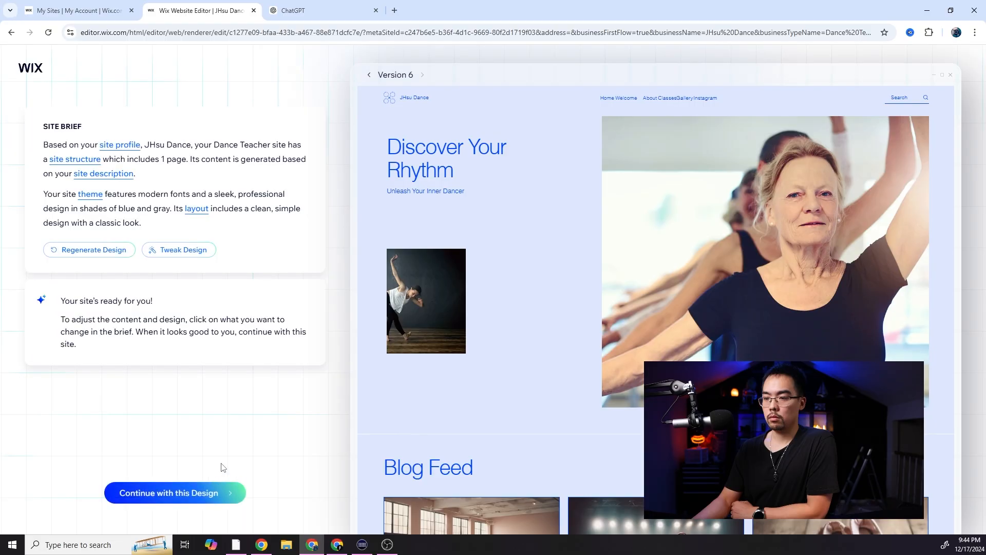
click(176, 493)
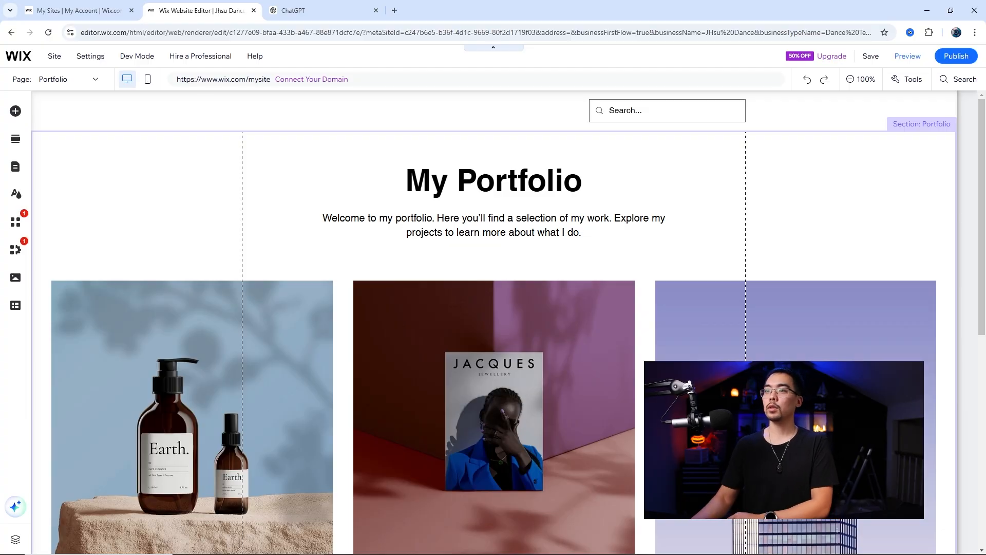
scroll(390, 288, down, 7)
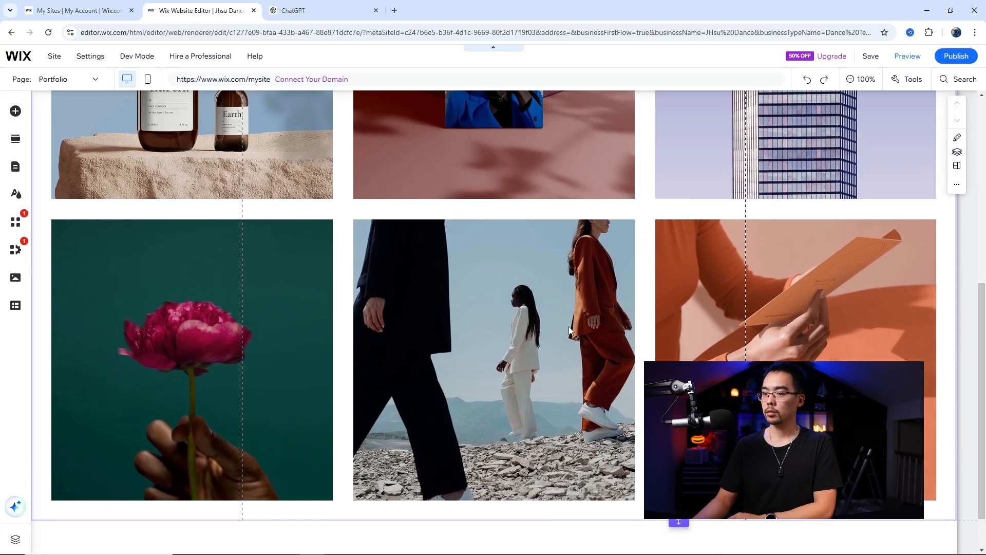
scroll(569, 328, up, 7)
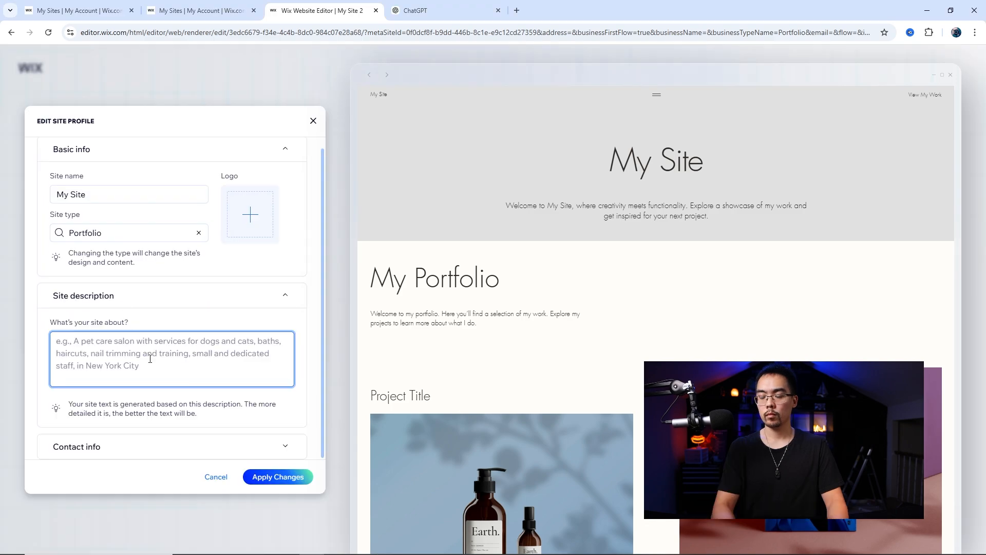
- Describe the site as a freelance hip hop dance teacher and performer's showcase seeking teaching clients, and request a cleaner single page scroll layout with sections
text(a freelance hip hop dance teacher and performer looking to showcase my work and to get more teaching clients both online private sessions and)
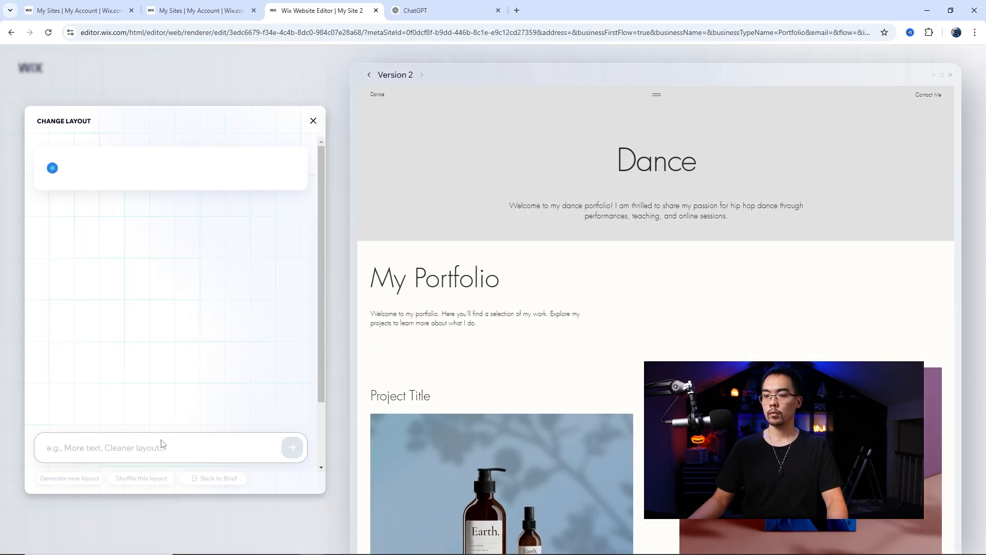
click(160, 448)
text(cleaner single page scroll with sections)
key(Return)
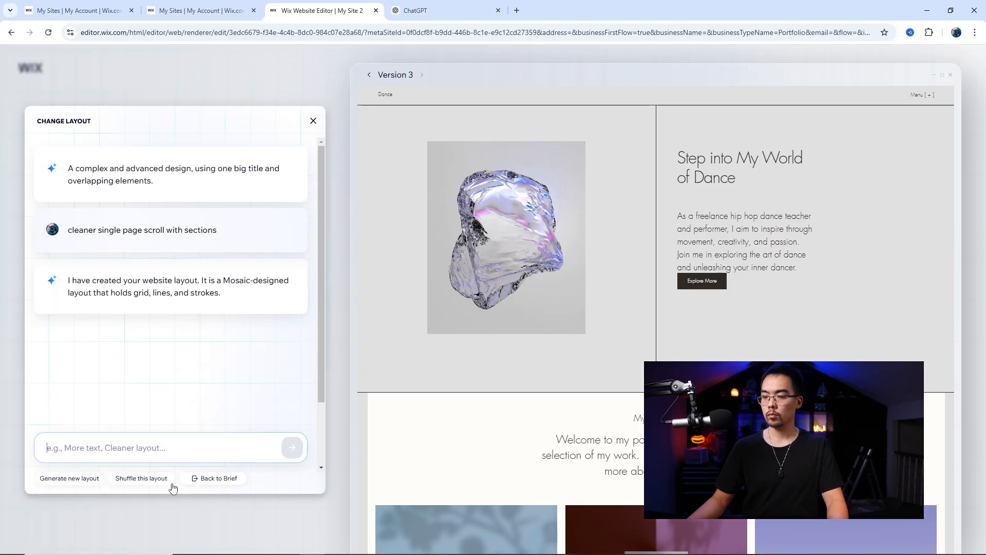
- Request an upbeat, brighter theme using coral, teal, and light gray
text(upbeat brighter theme using coral, teal, and light gray)
key(Return)
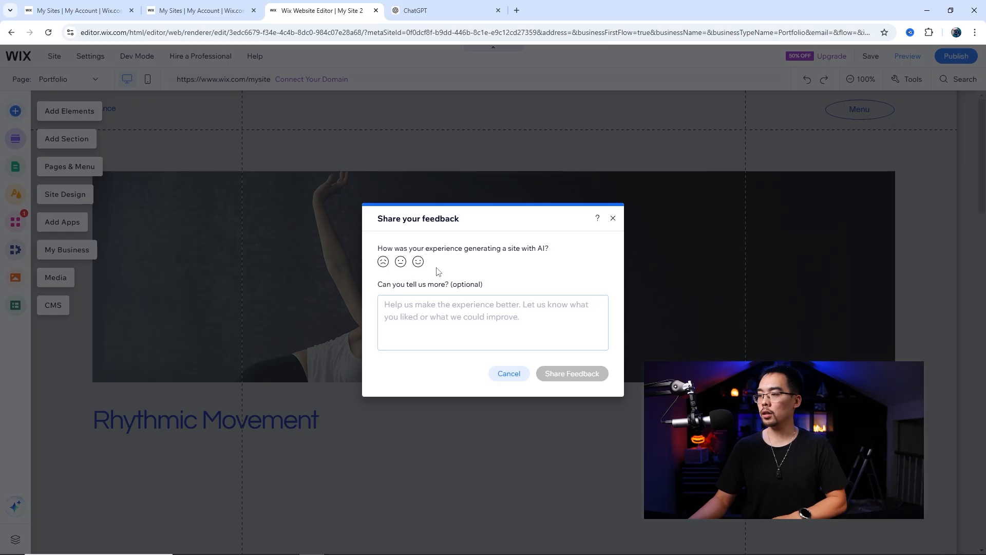
- Rate the AI site generation experience as neutral and share the feedback
click(400, 261)
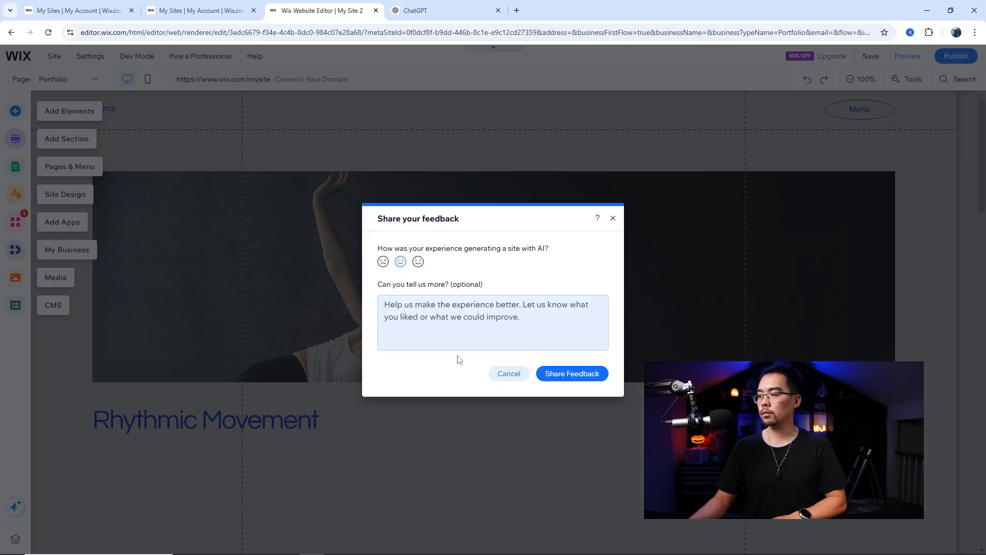
click(547, 381)
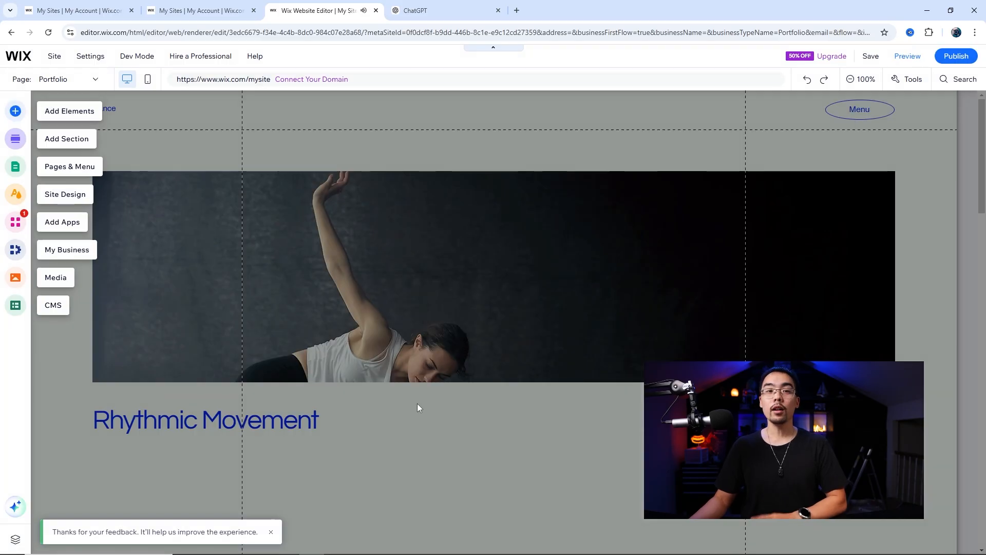
click(393, 447)
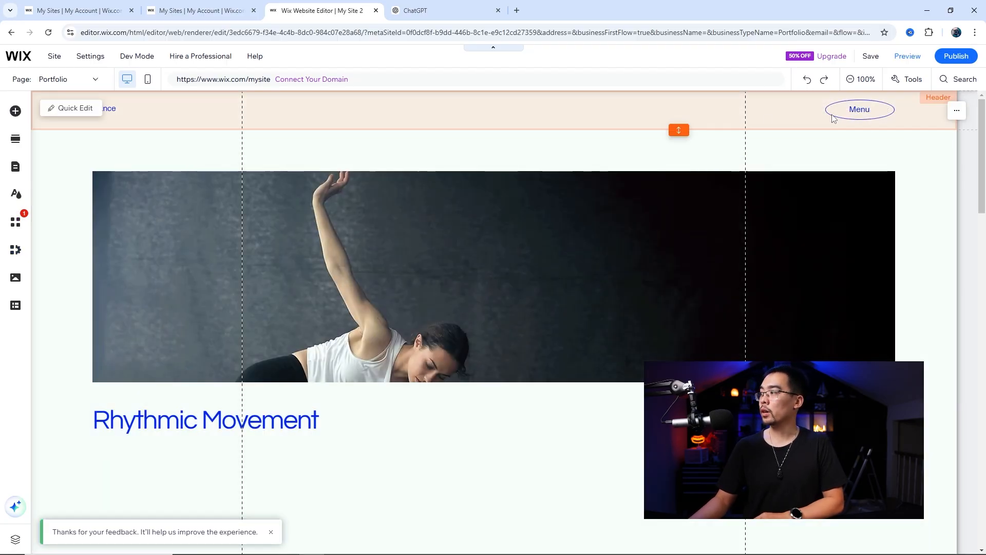
- Examine the generated page down to the footer and the Quick Edit content options for the Welcome and Portfolio sections
scroll(360, 293, down, 20)
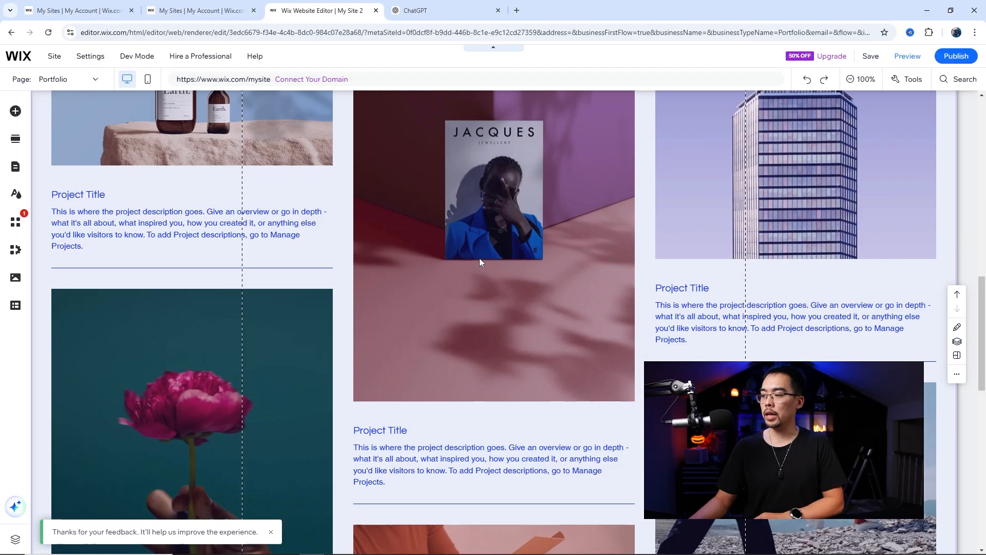
scroll(503, 272, up, 20)
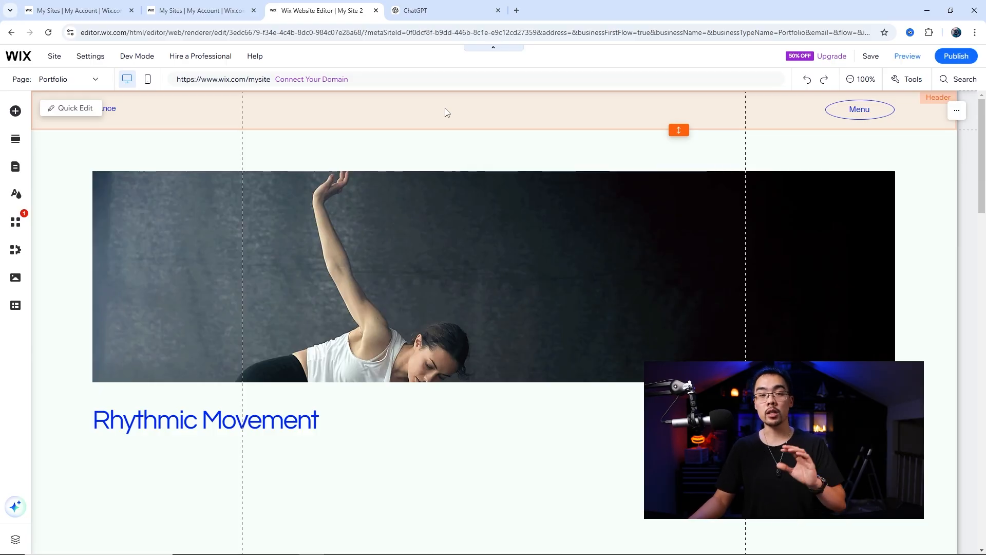
scroll(435, 470, down, 10)
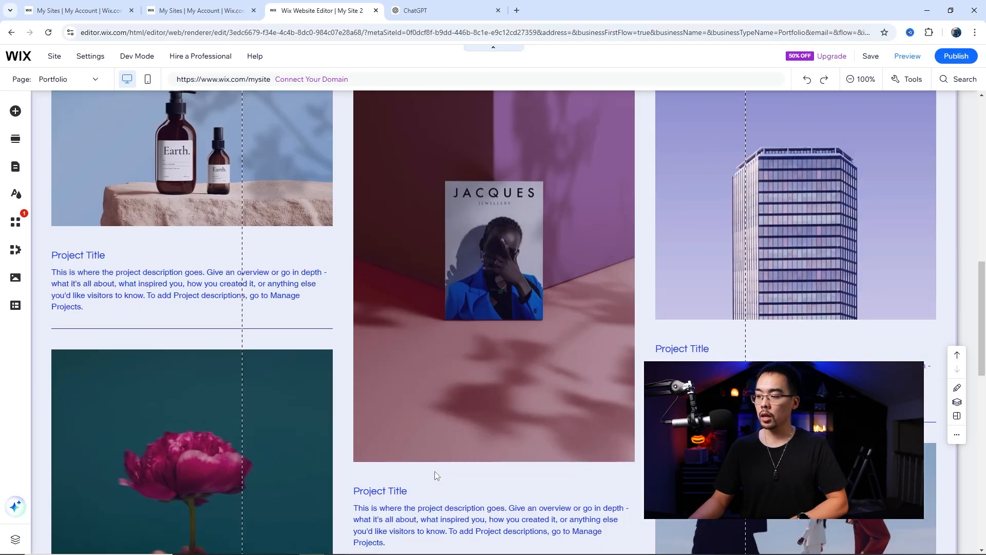
scroll(439, 465, down, 7)
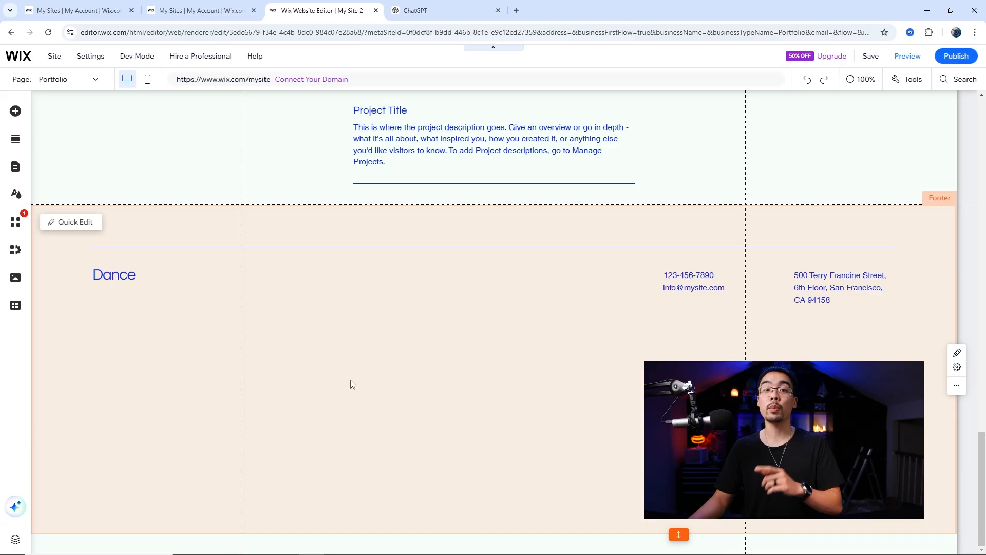
scroll(353, 384, up, 17)
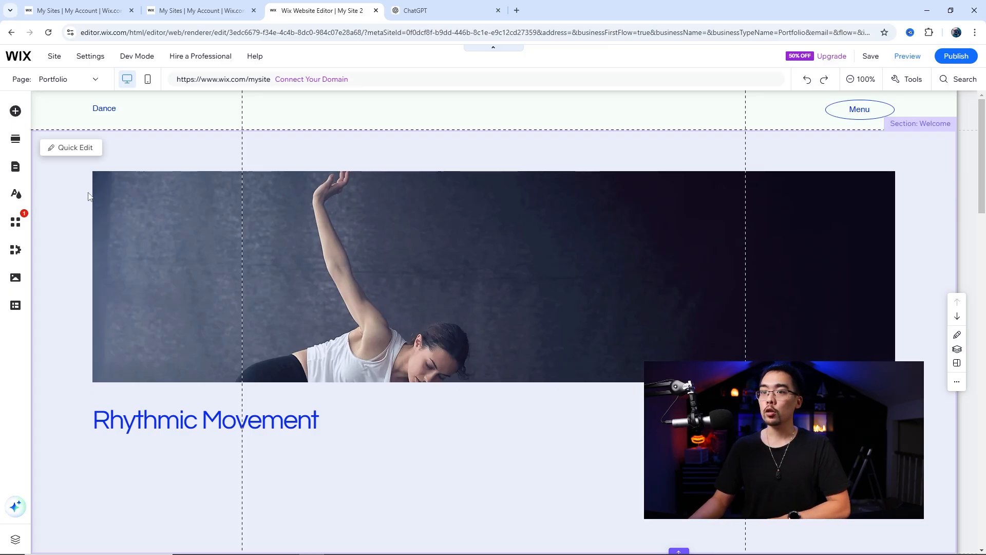
click(82, 147)
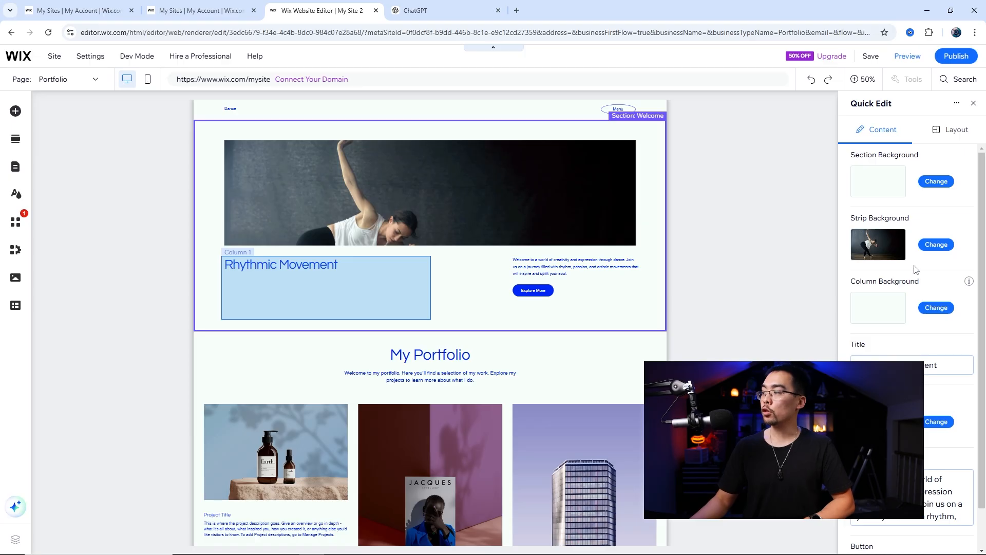
drag(982, 200, 981, 253)
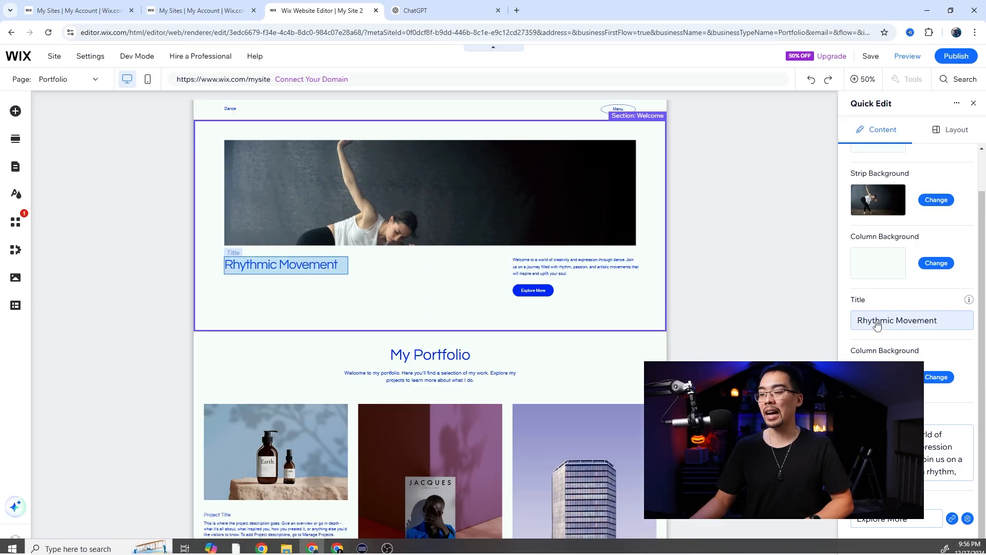
click(473, 367)
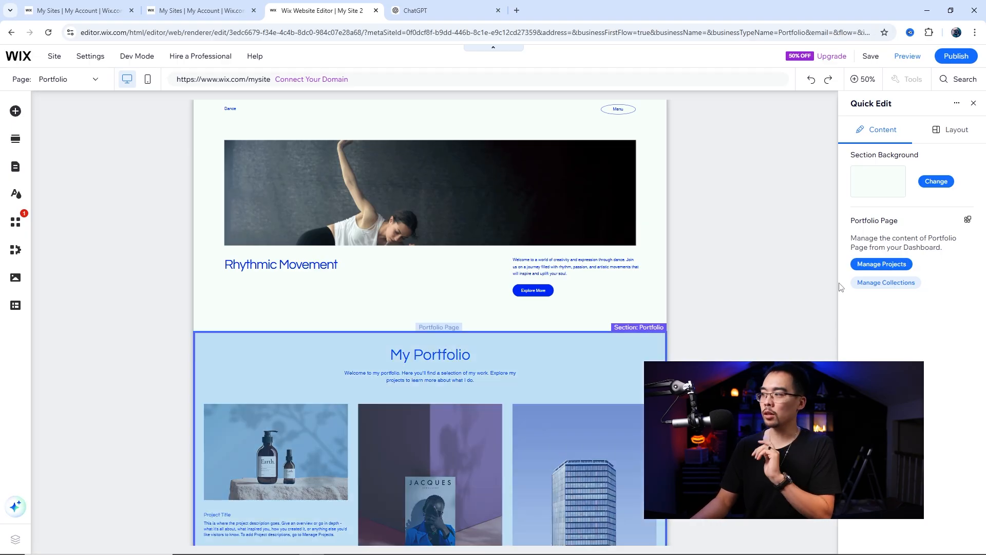
click(974, 106)
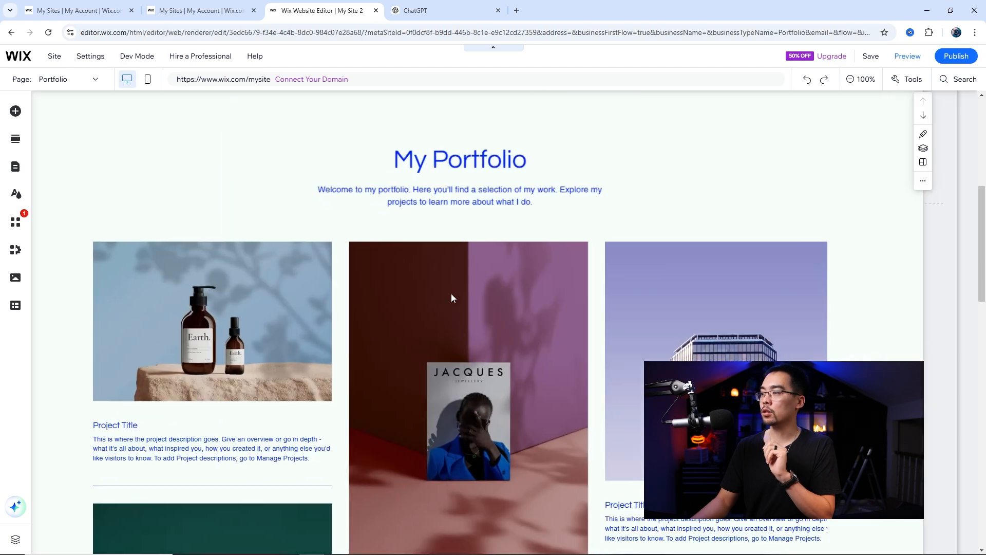
- Shift the top edge of the Portfolio Page element slightly down, just below the Welcome section
scroll(502, 294, up, 8)
scroll(503, 298, down, 4)
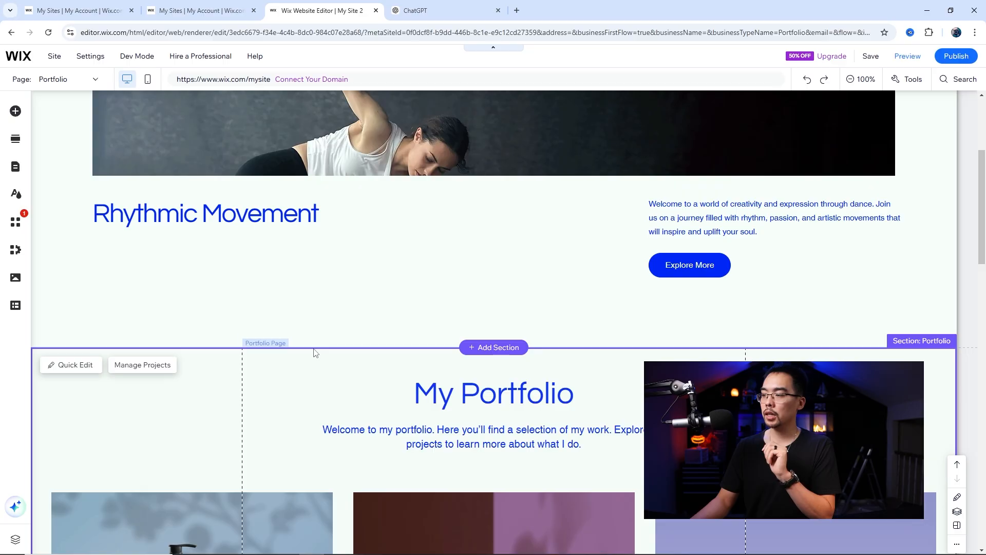
click(315, 352)
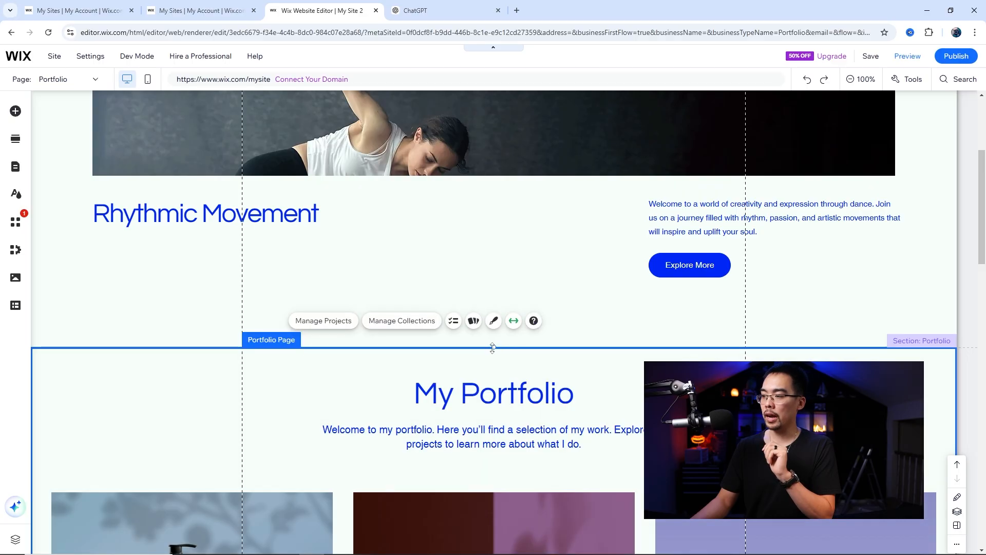
mouse_move(492, 349)
mouse_down()
mouse_move(493, 249)
mouse_move(491, 363)
mouse_move(492, 349)
mouse_up()
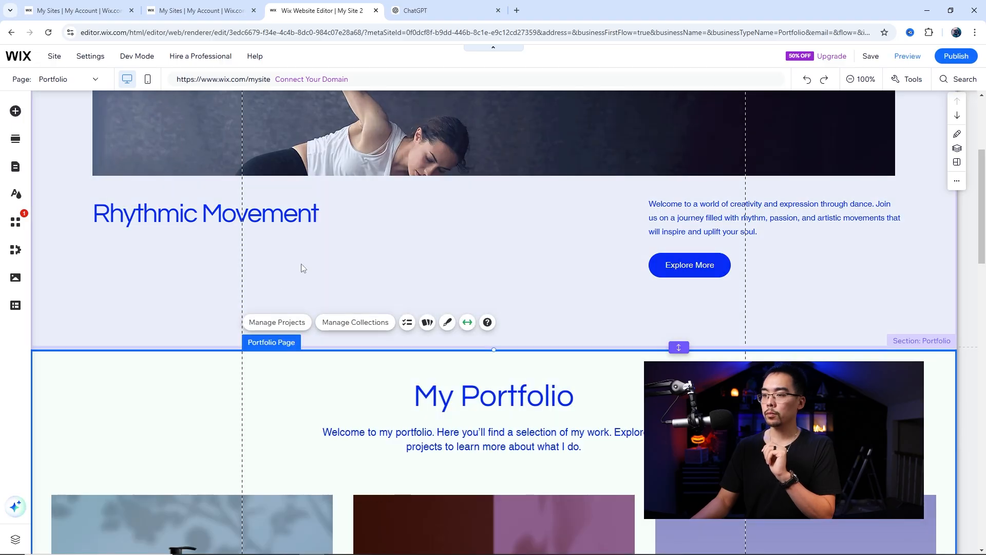
click(302, 266)
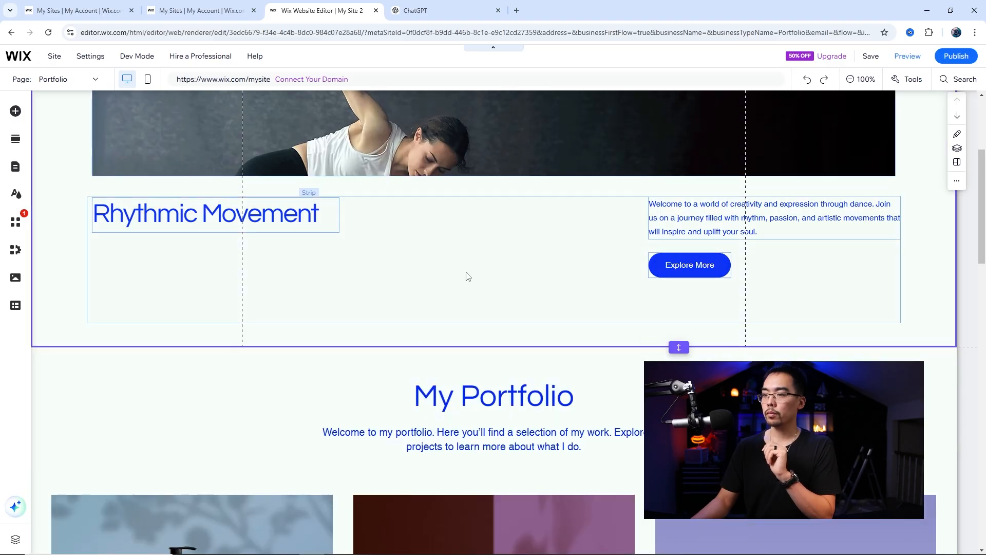
- Align the Rhythmic Movement heading with its column's left edge and widen its text box to the column guide
scroll(436, 293, up, 4)
scroll(272, 375, down, 1)
click(260, 381)
mouse_move(240, 370)
mouse_down()
mouse_move(302, 398)
mouse_move(228, 388)
mouse_move(250, 376)
mouse_move(233, 376)
mouse_move(233, 365)
mouse_up()
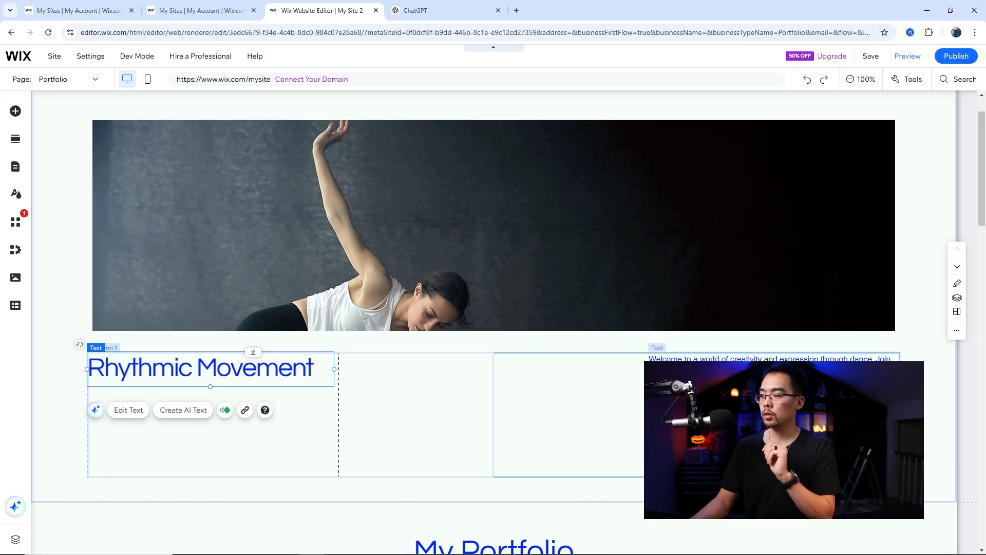
mouse_move(334, 369)
mouse_down()
mouse_move(241, 365)
mouse_move(337, 373)
mouse_up()
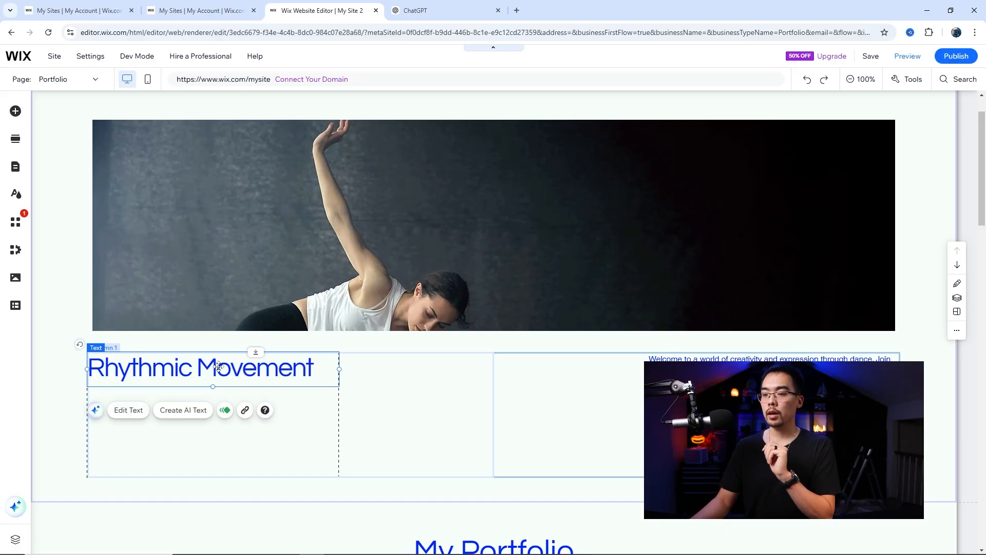
- Examine the Rhythmic Movement heading's text settings and the dancer image strip's layout and stretch settings
click(132, 418)
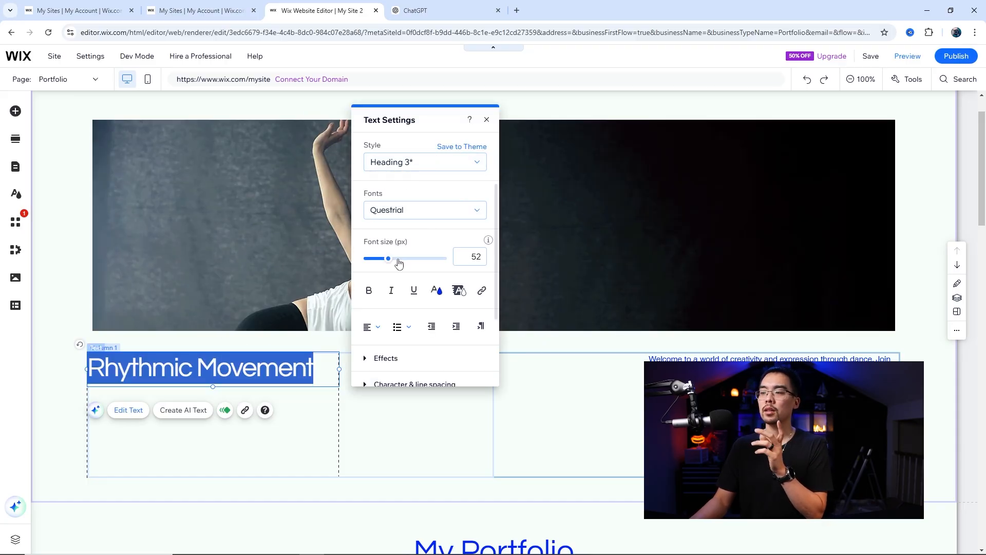
scroll(396, 277, down, 2)
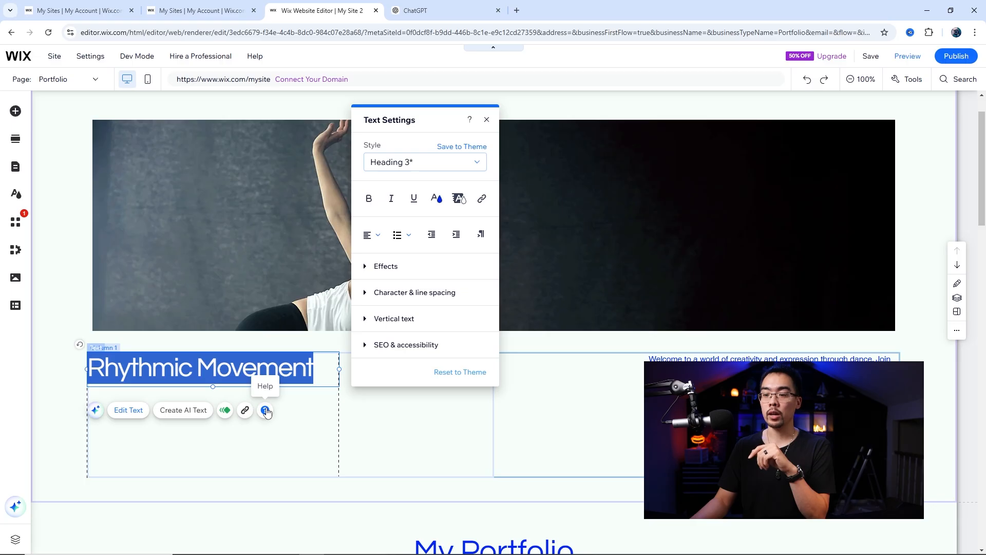
click(170, 248)
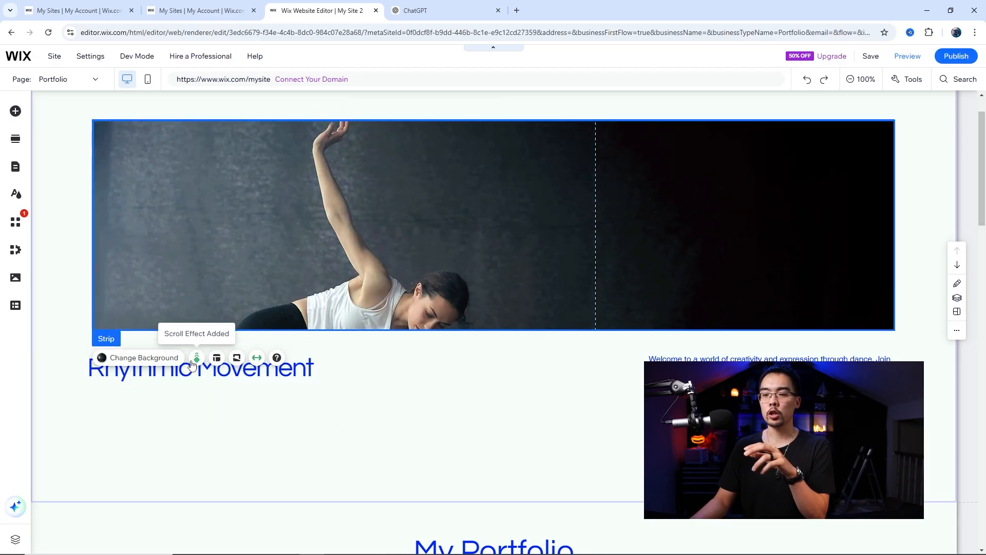
click(217, 360)
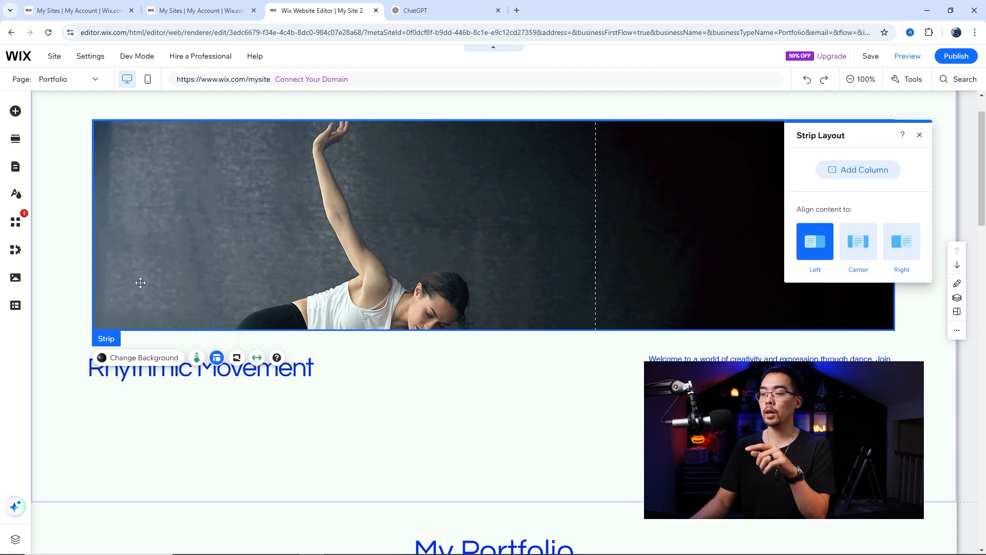
click(259, 362)
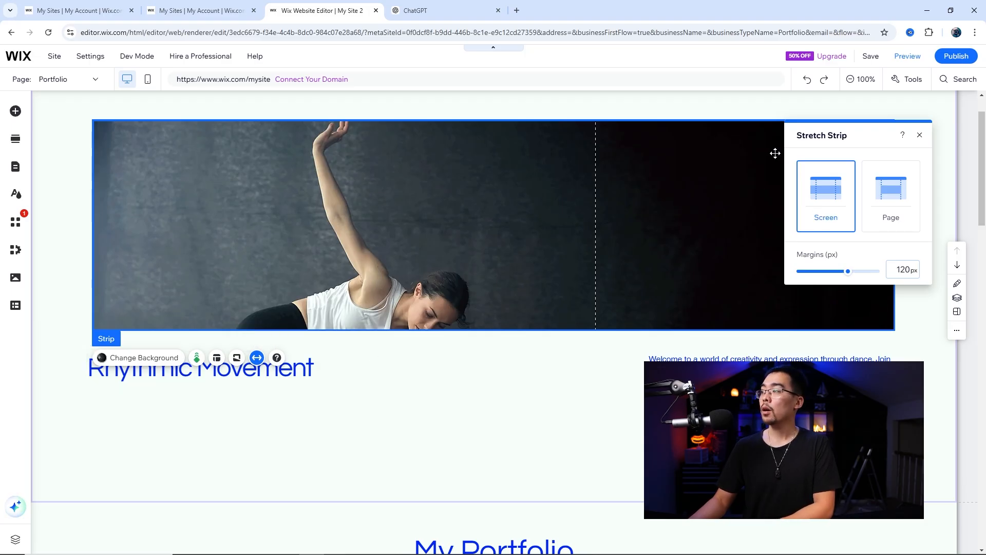
click(919, 137)
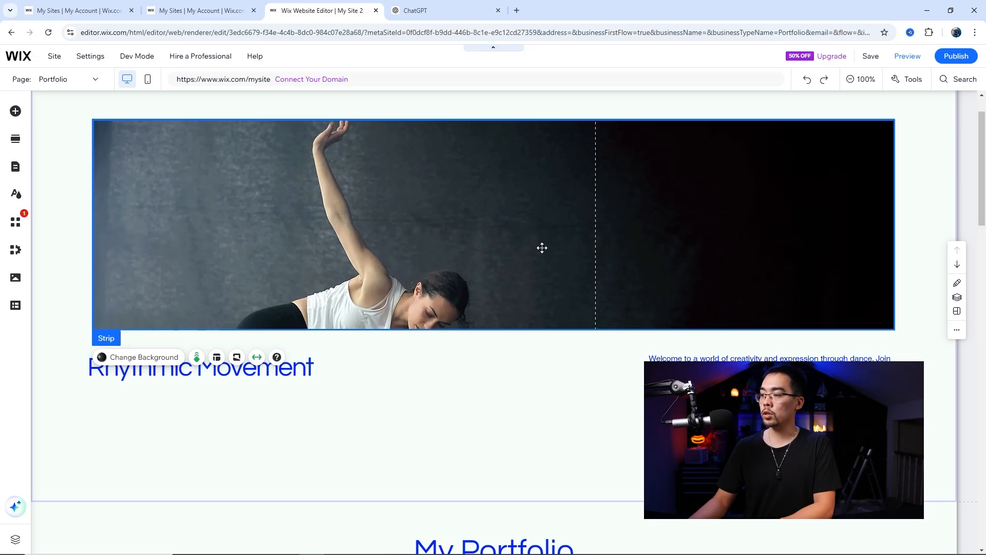
- Preview the desktop site and examine the page from the header through the portfolio projects and back
scroll(541, 247, down, 5)
scroll(541, 248, up, 5)
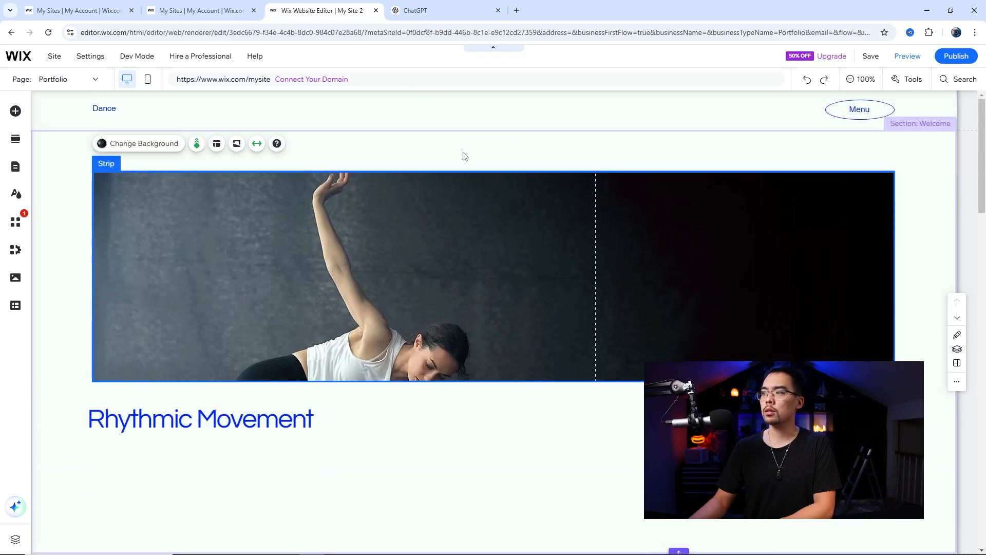
click(545, 159)
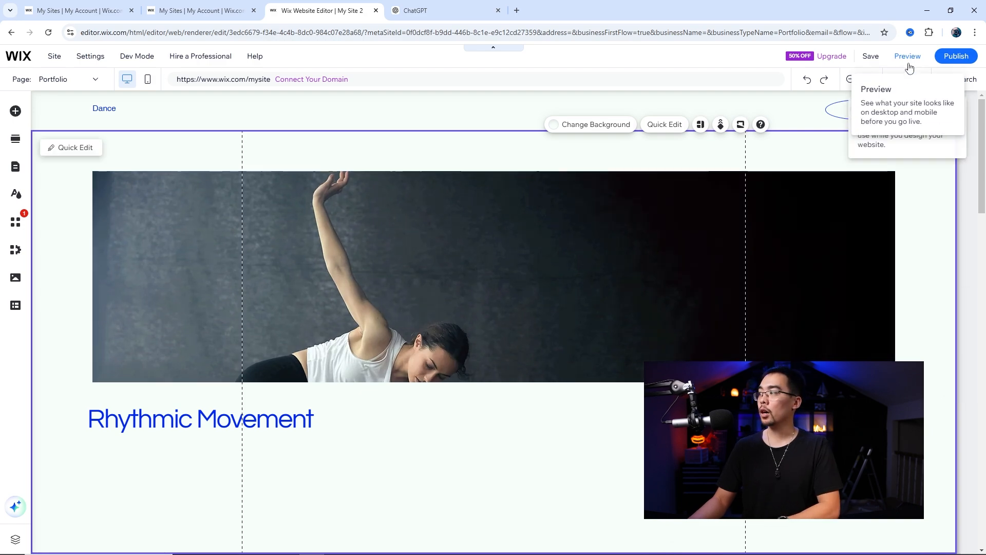
click(908, 57)
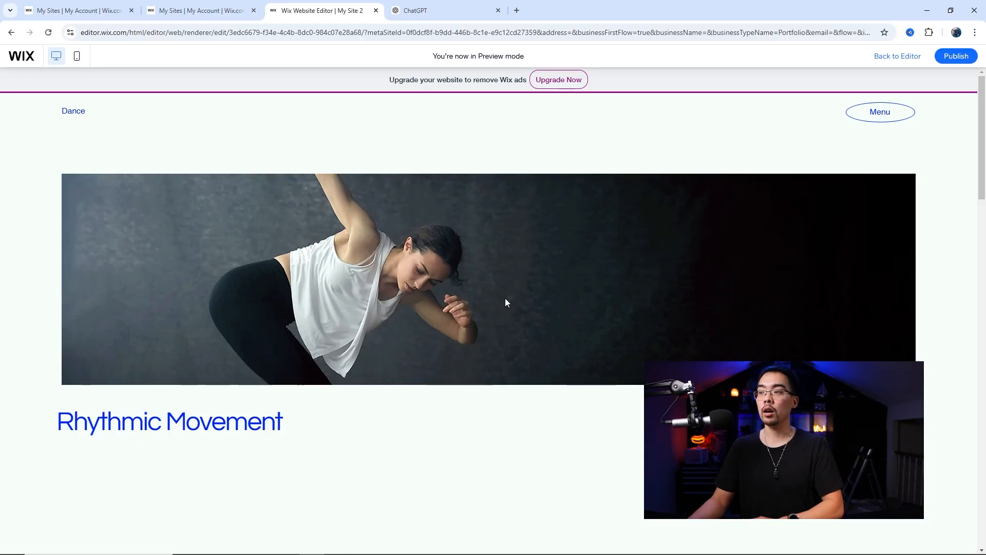
scroll(505, 302, down, 20)
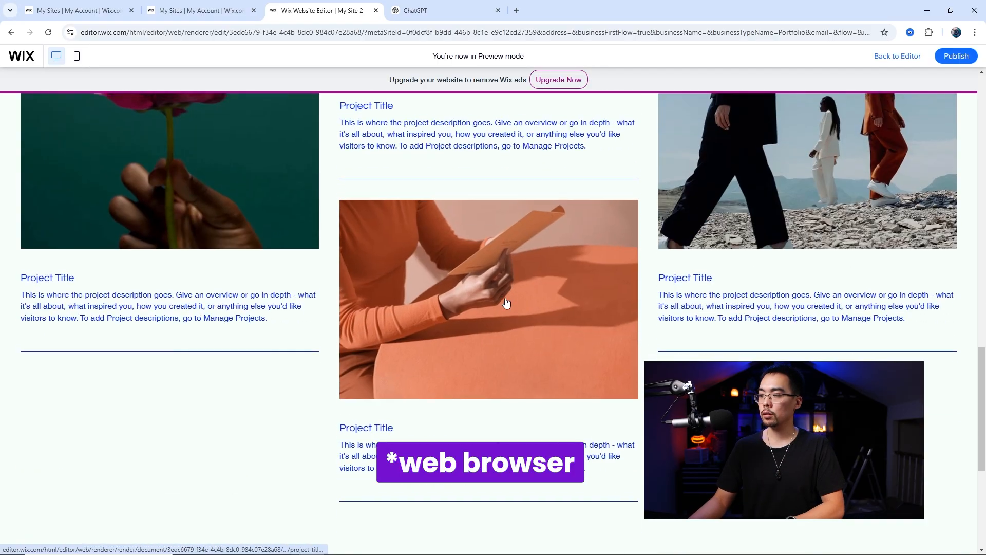
scroll(506, 303, down, 5)
scroll(506, 302, up, 12)
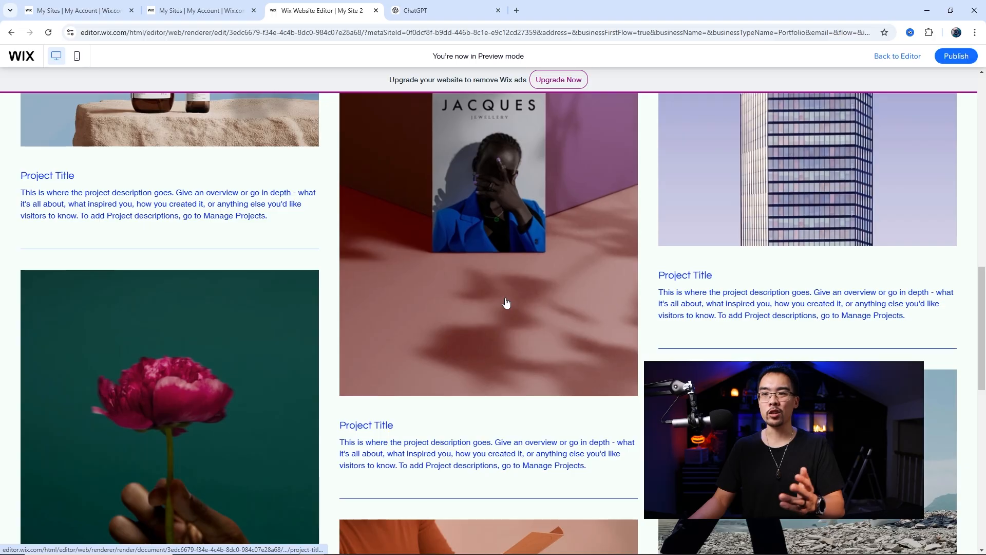
scroll(506, 302, up, 15)
scroll(506, 302, down, 2)
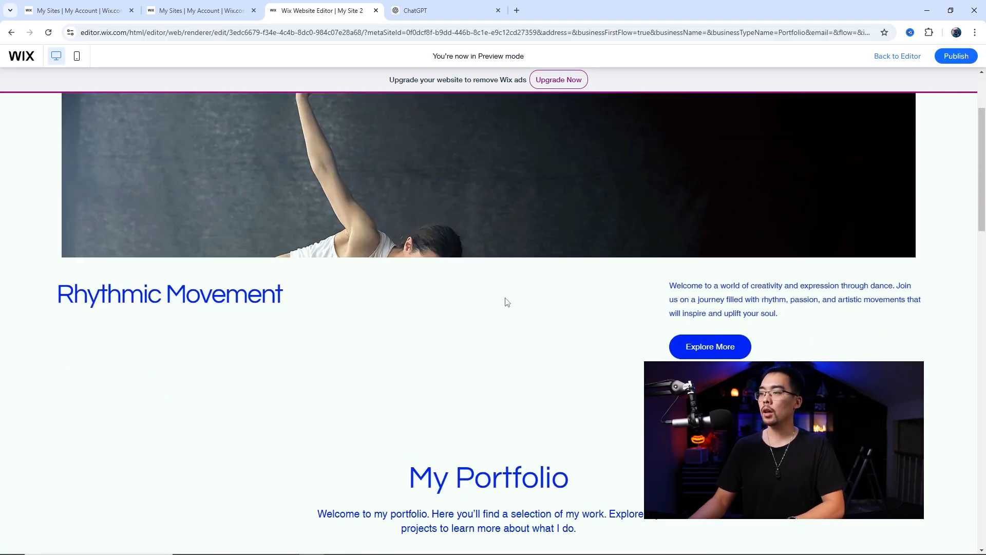
scroll(500, 301, up, 4)
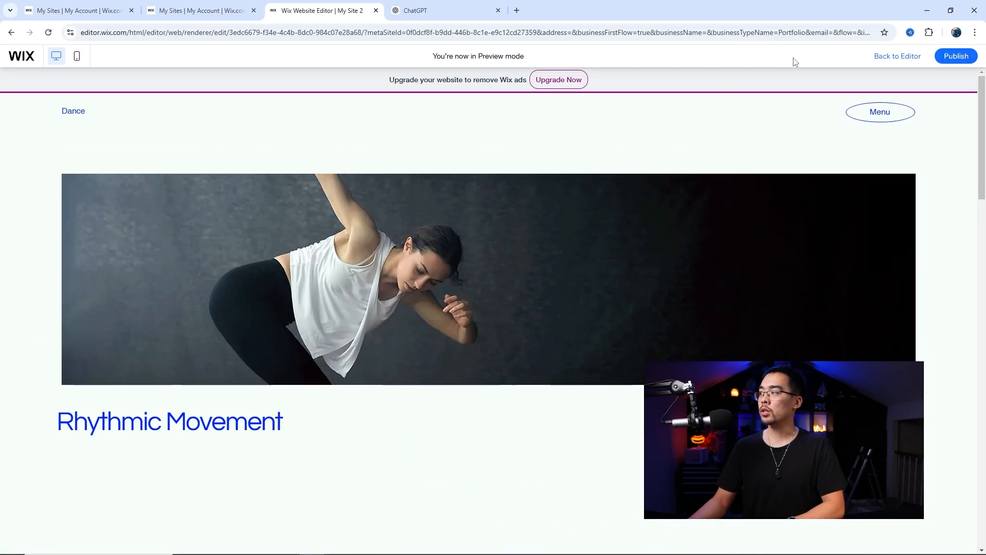
- Restore and re-maximize the browser window, and check the hero image's scroll effect in the desktop preview
click(951, 11)
drag(696, 123, 705, 84)
click(666, 21)
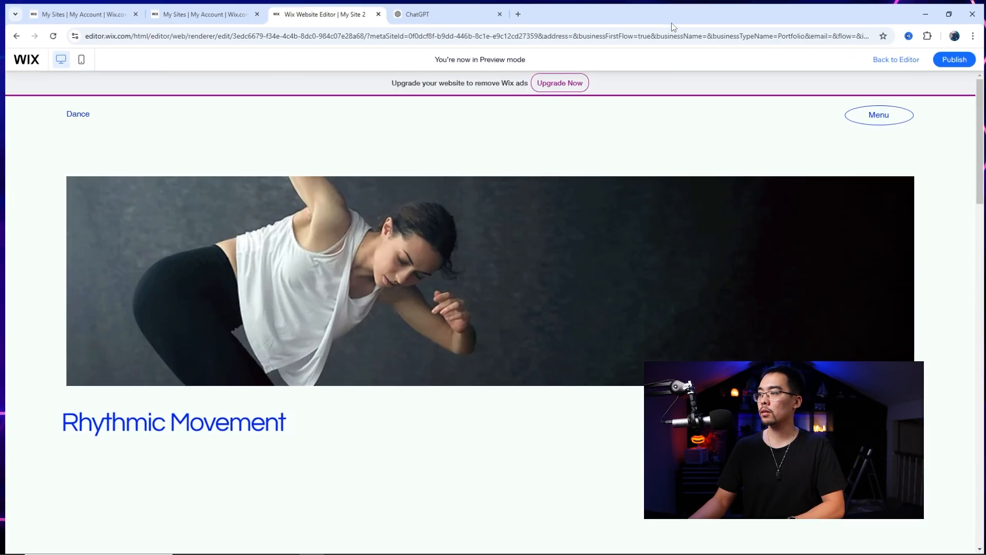
scroll(448, 250, down, 2)
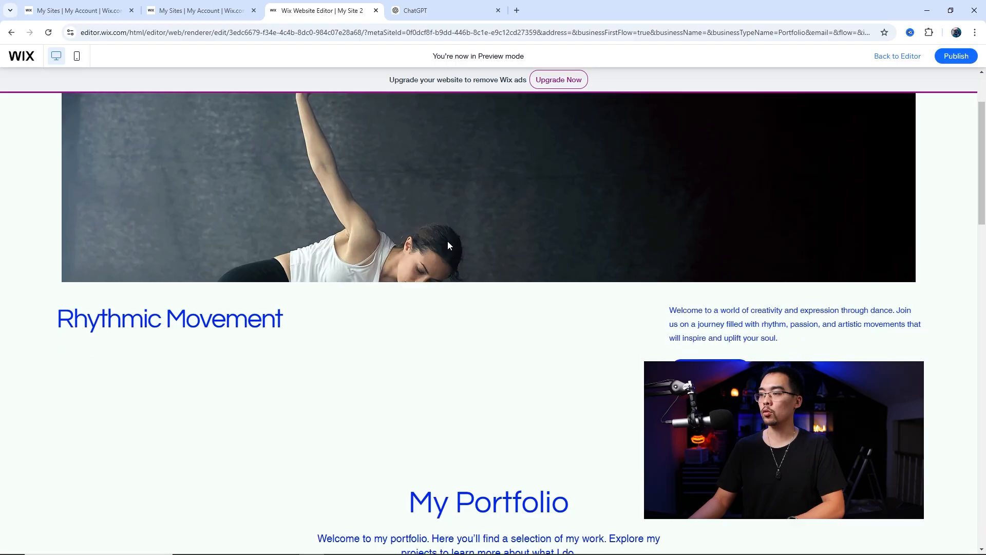
scroll(559, 242, up, 2)
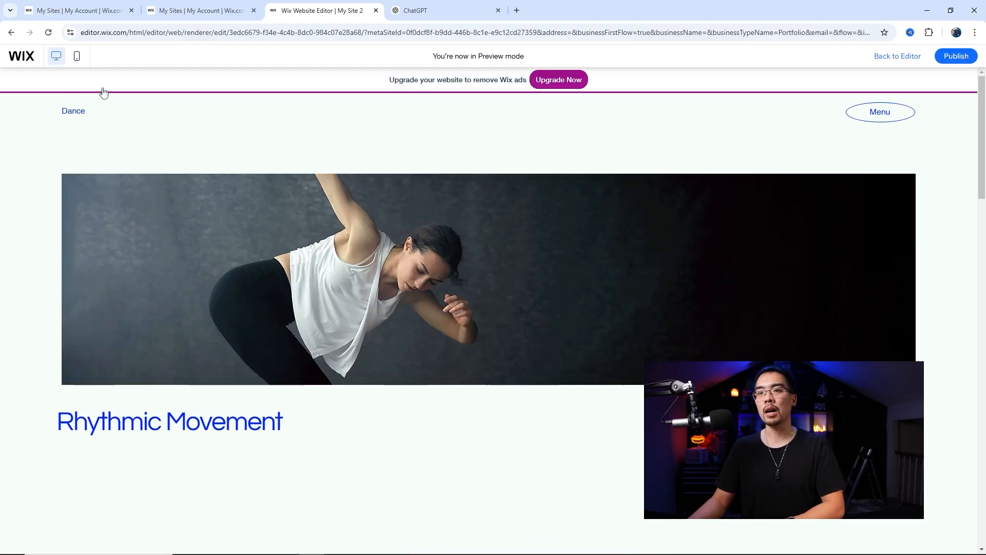
- Switch the preview to mobile view, examine the page down through the portfolio projects, and return to its beginning
click(77, 57)
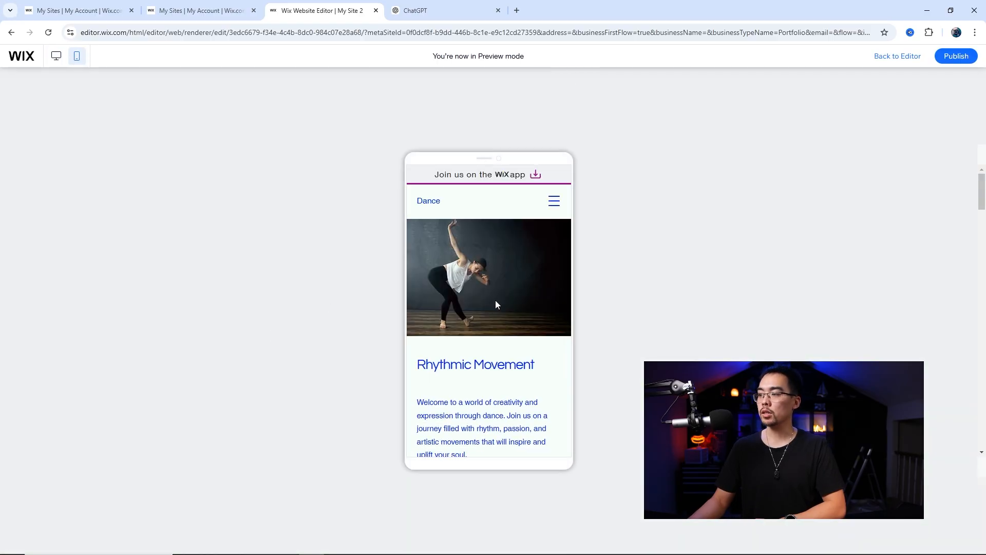
scroll(495, 303, down, 10)
scroll(496, 306, down, 14)
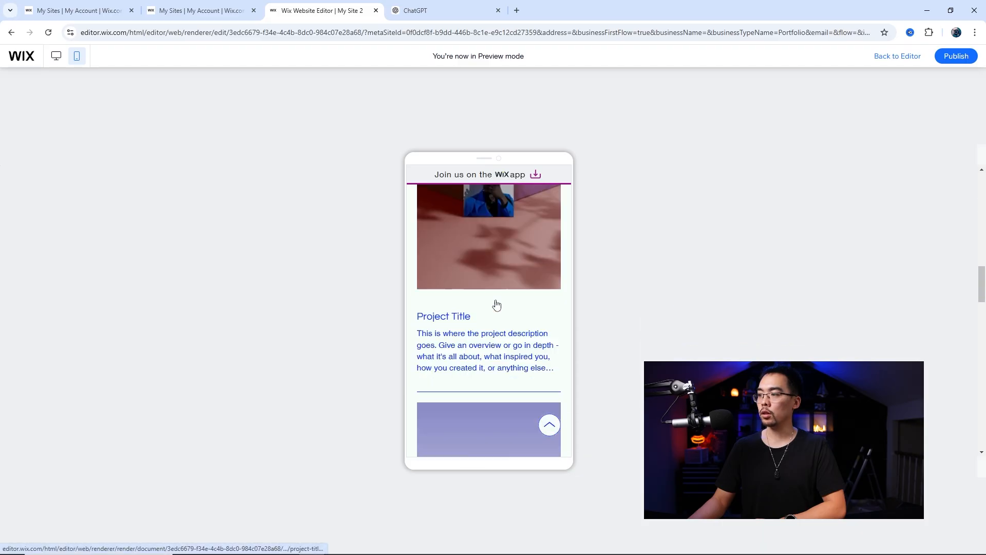
click(548, 425)
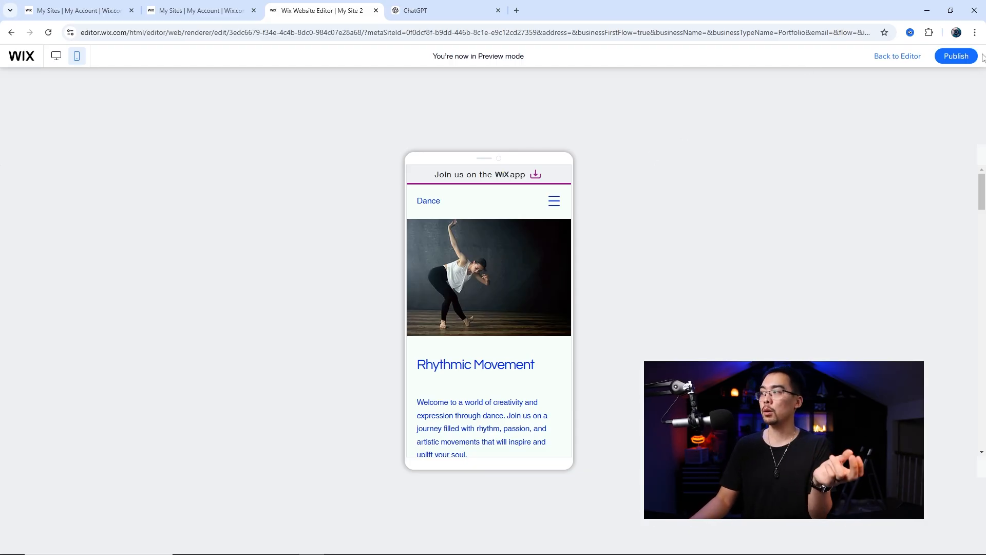
- Return to the editor and examine the mobile layout of the Welcome and My Portfolio sections
click(905, 60)
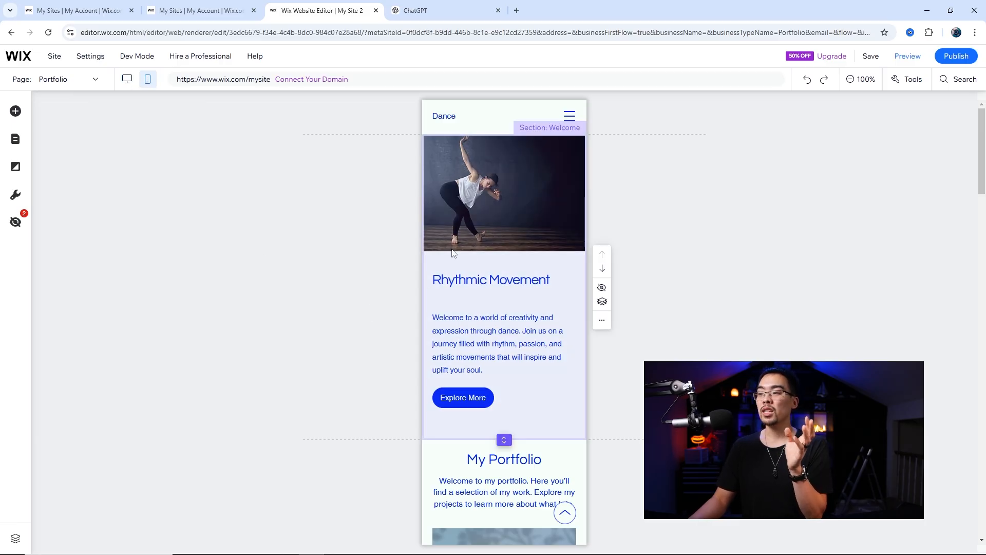
scroll(500, 294, down, 12)
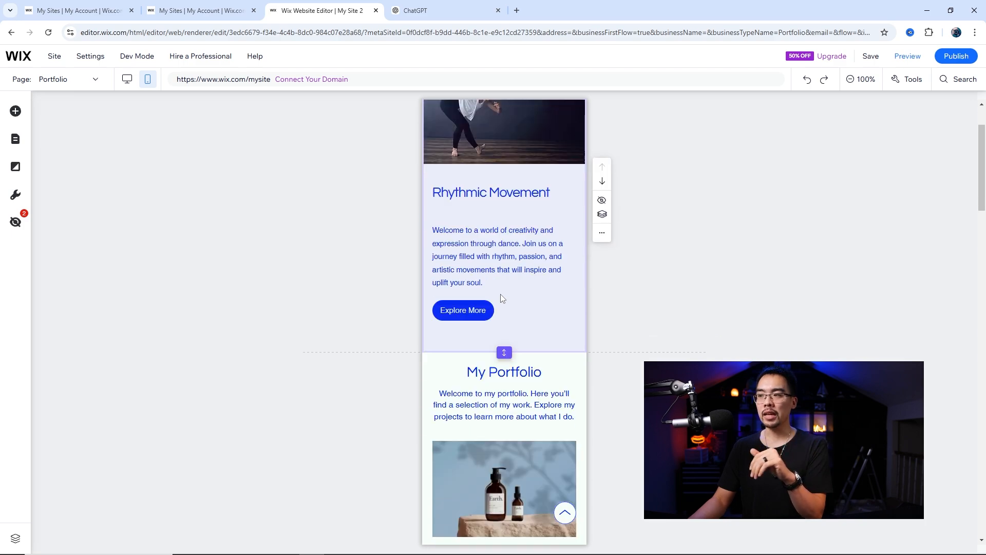
scroll(500, 294, up, 8)
scroll(500, 297, up, 4)
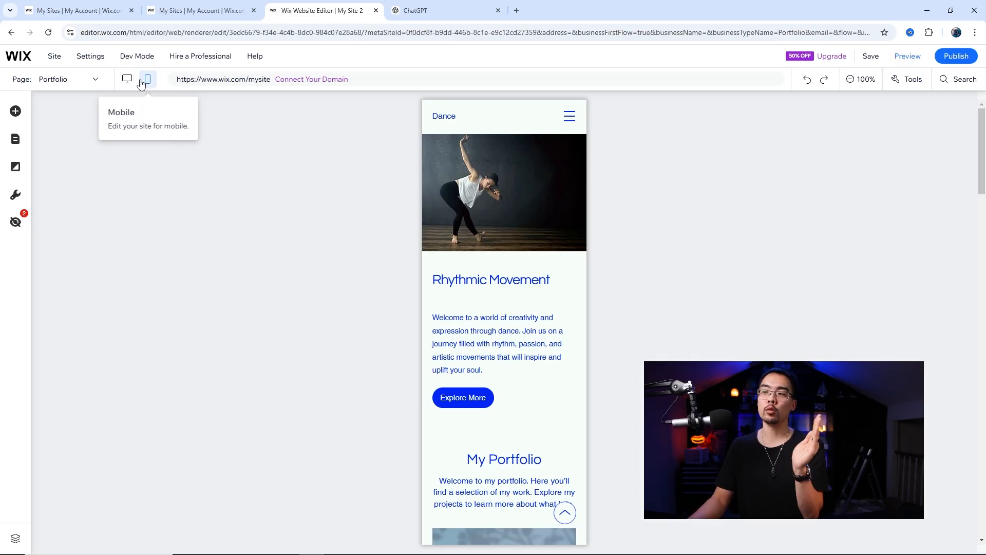
click(524, 235)
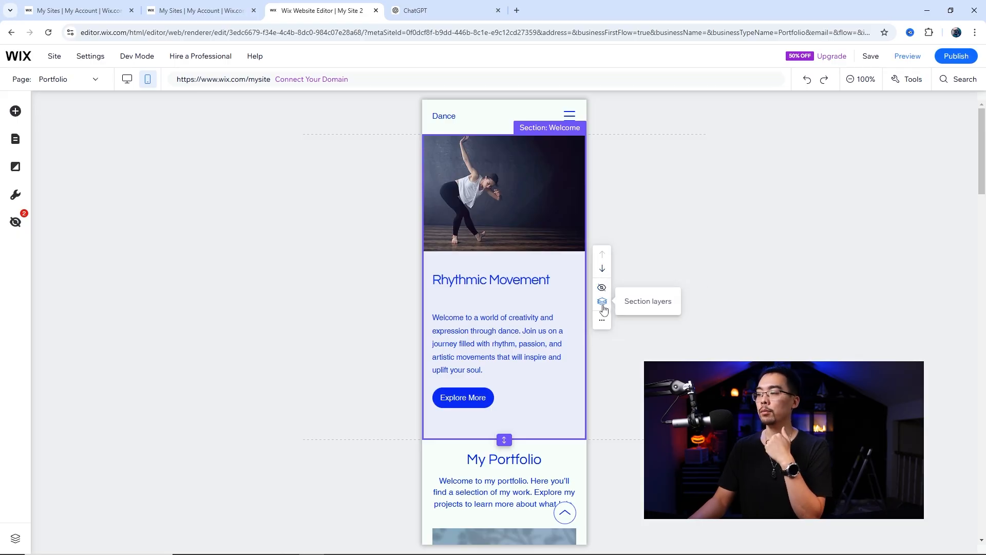
- Switch the editor to desktop view and browse the addable element categories from Text through Video & Music
click(131, 79)
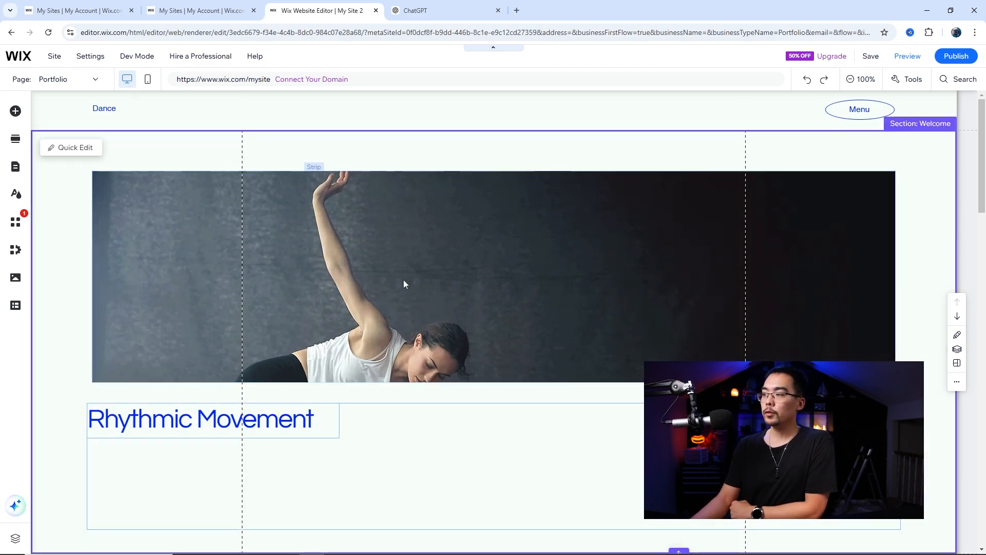
click(16, 113)
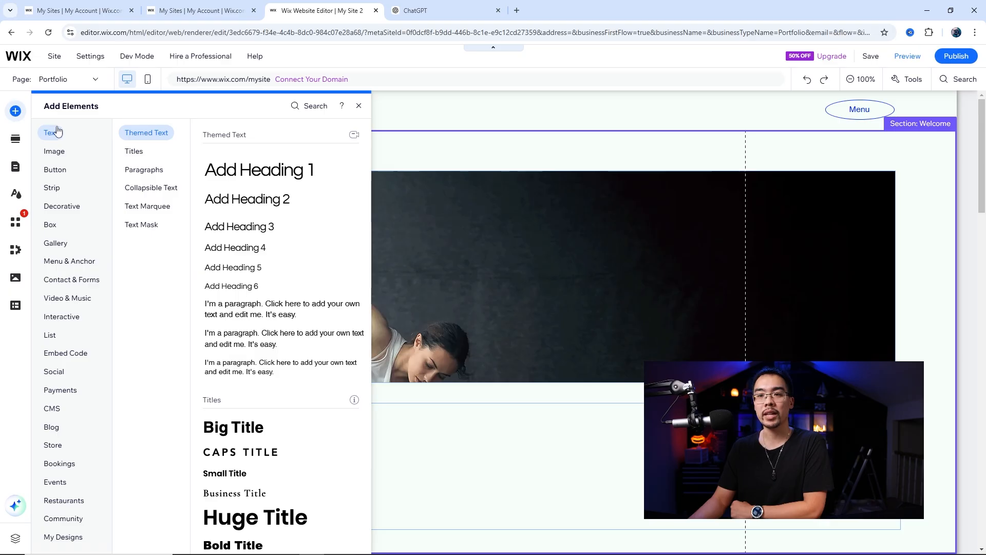
click(64, 152)
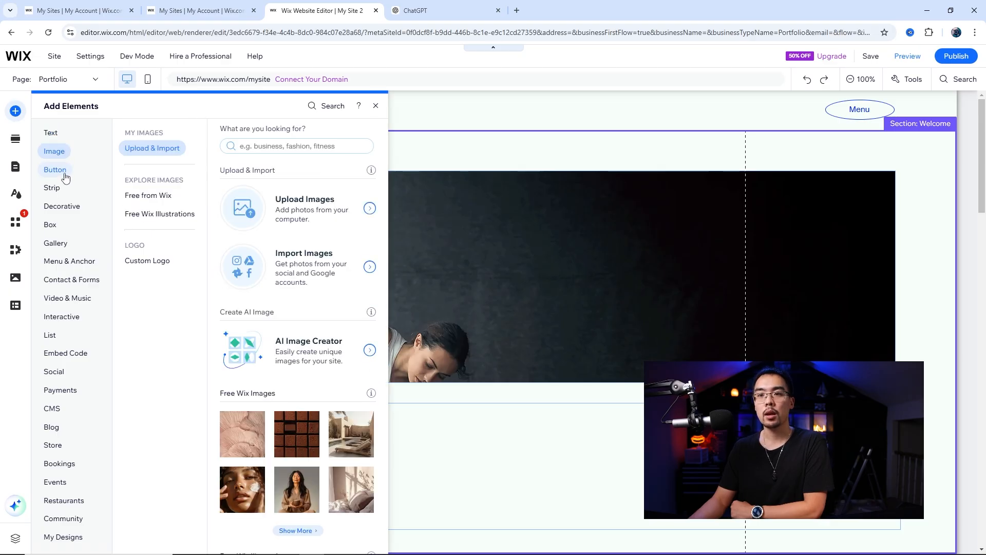
click(66, 171)
click(64, 189)
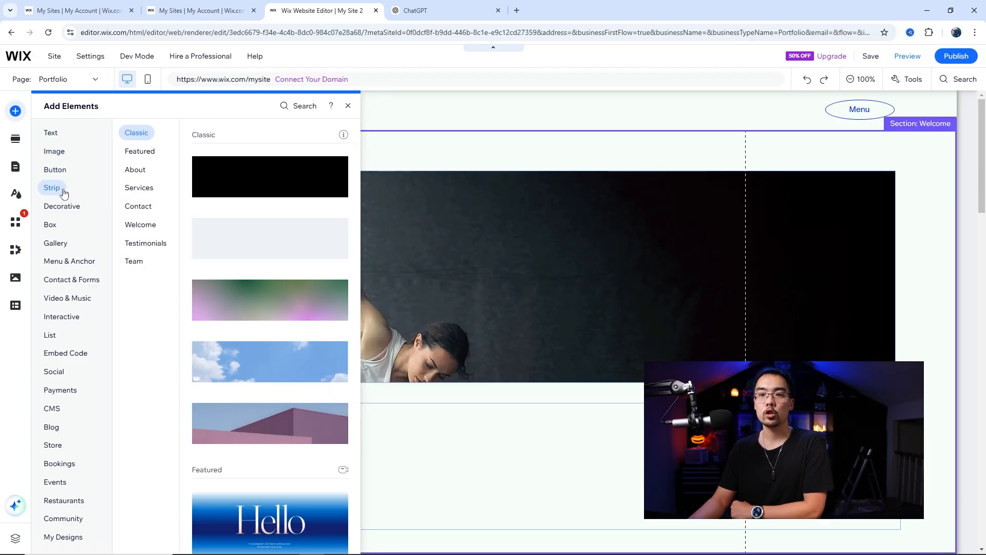
click(66, 260)
click(62, 247)
click(68, 262)
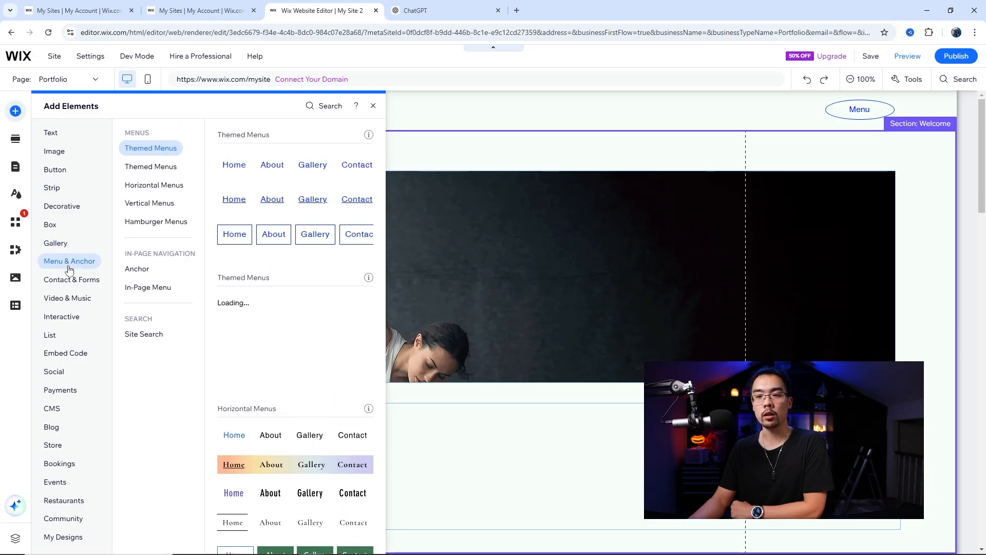
click(71, 283)
click(70, 299)
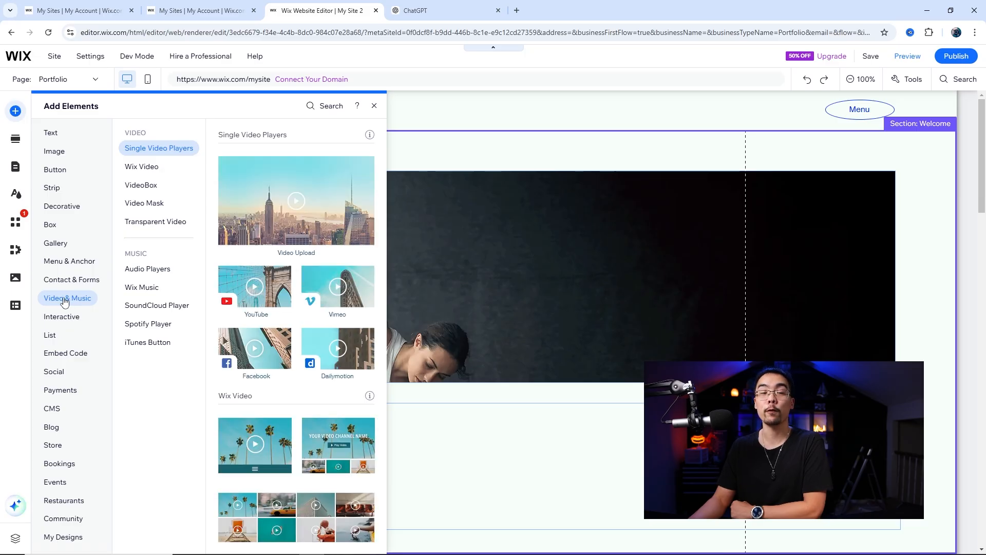
- Try adding a Helvetica Light paragraph beside the Rhythmic Movement heading, and undo the addition
click(58, 134)
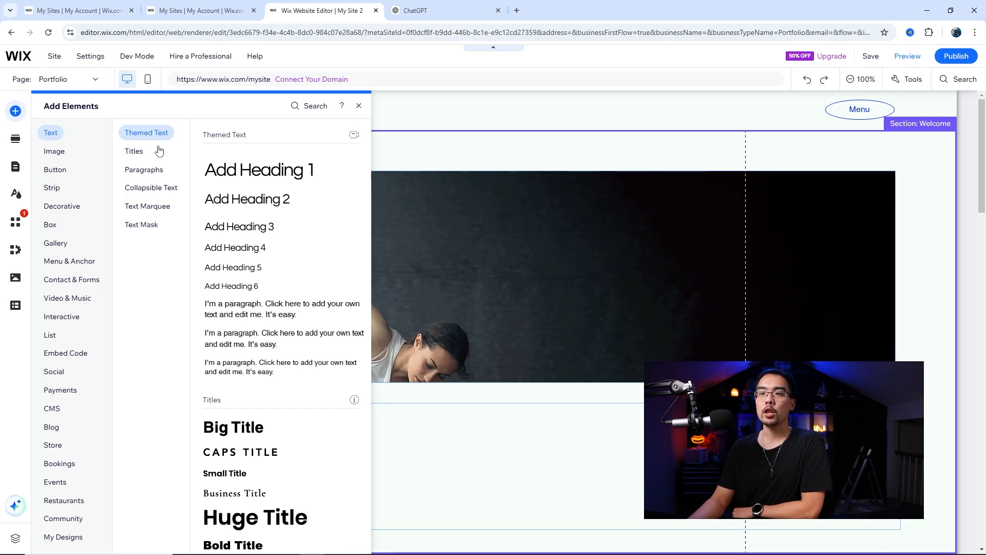
click(128, 170)
click(135, 155)
scroll(235, 255, down, 6)
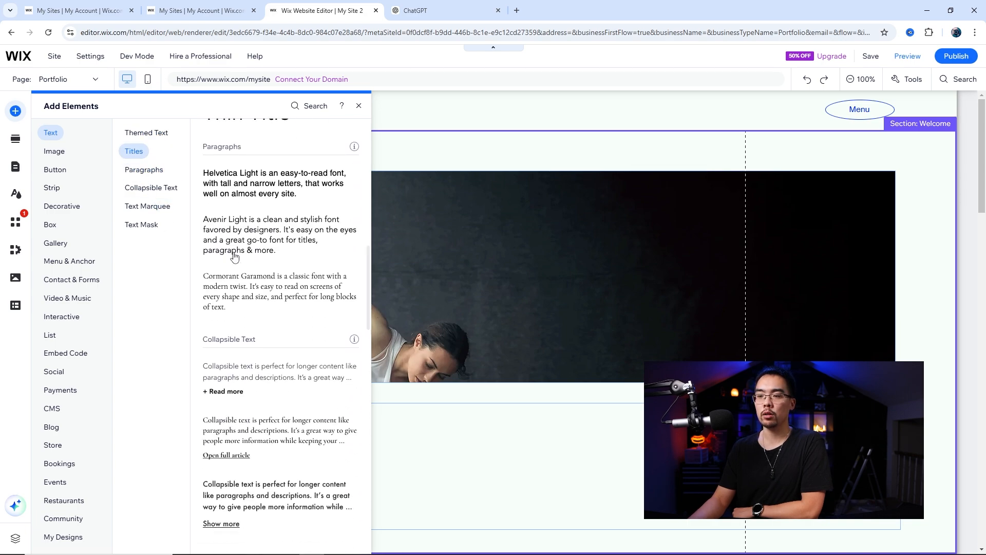
scroll(235, 255, down, 1)
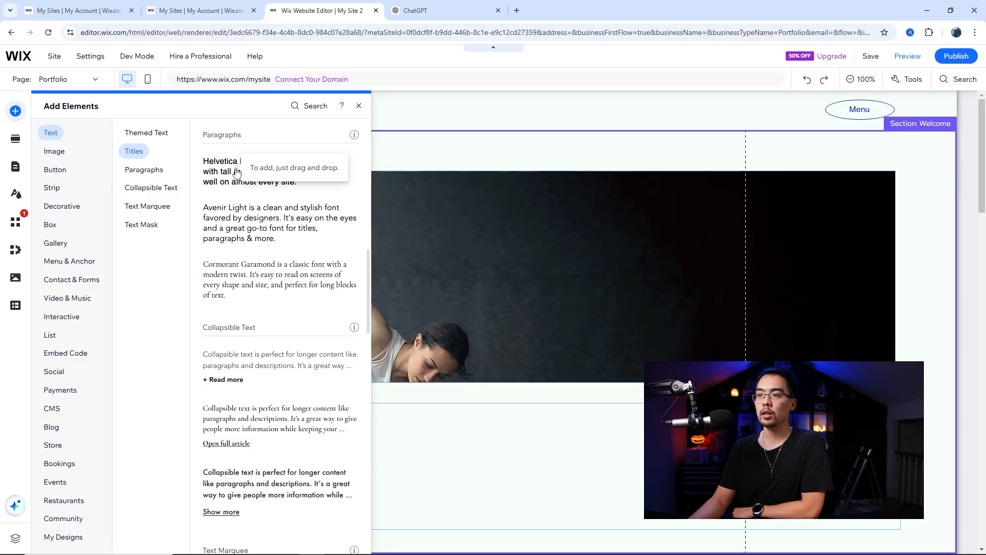
drag(236, 172, 378, 437)
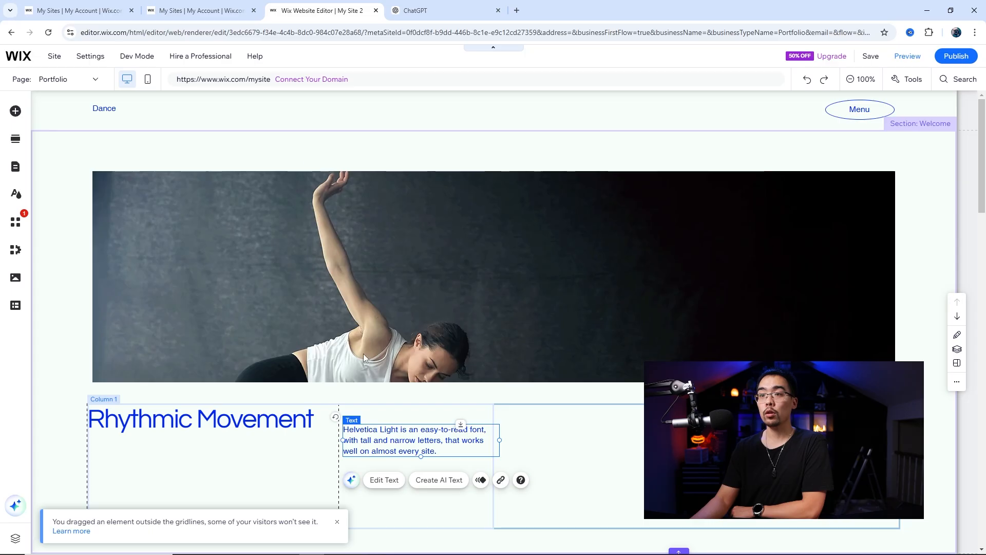
click(808, 81)
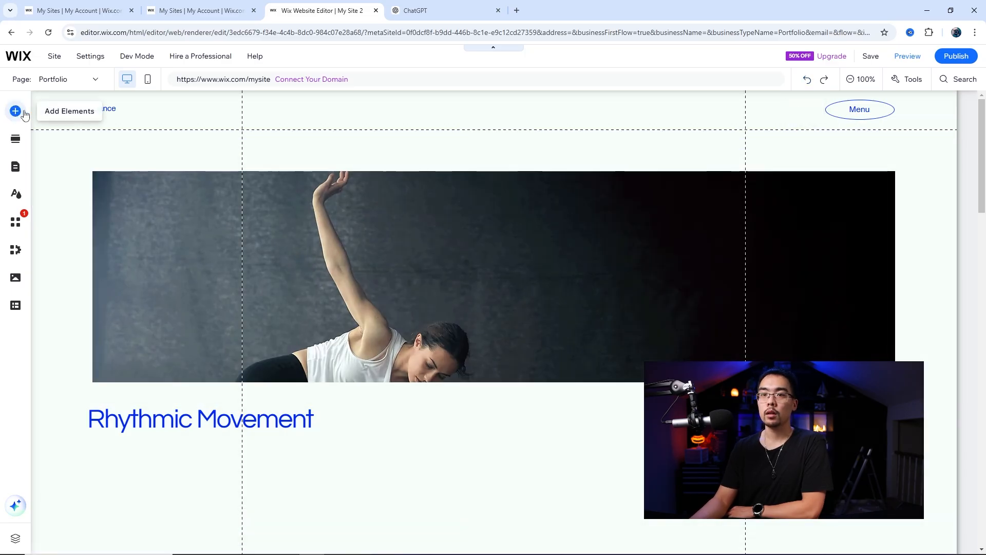
- Upload the photo DSC_6444.jpg from the computer to the site files and add it to the Portfolio page
click(16, 112)
click(55, 150)
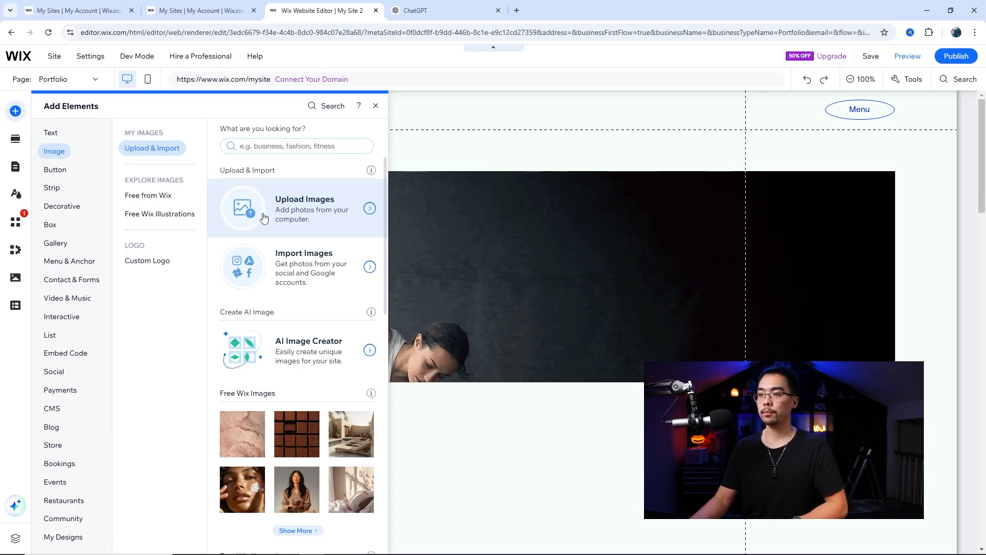
click(165, 260)
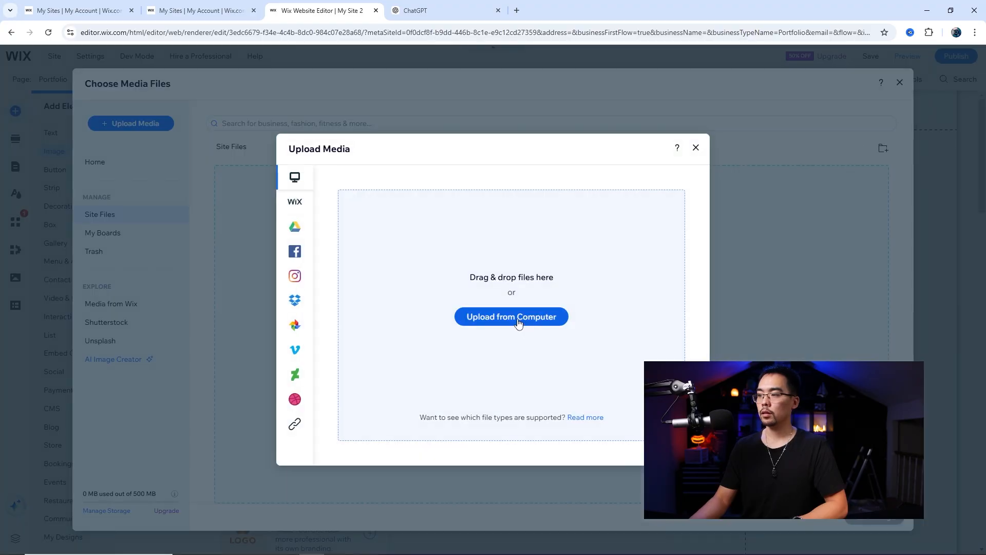
click(519, 321)
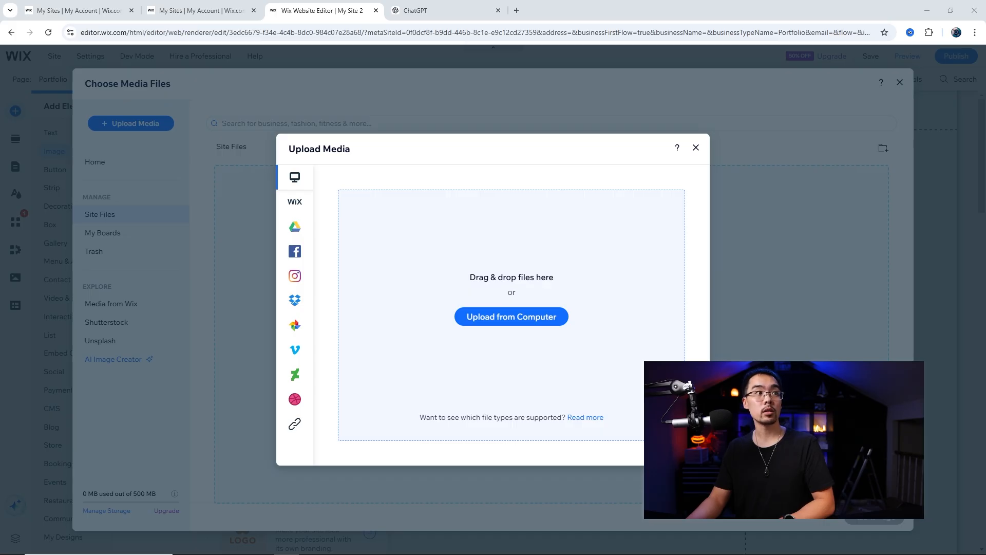
drag(396, 220, 510, 313)
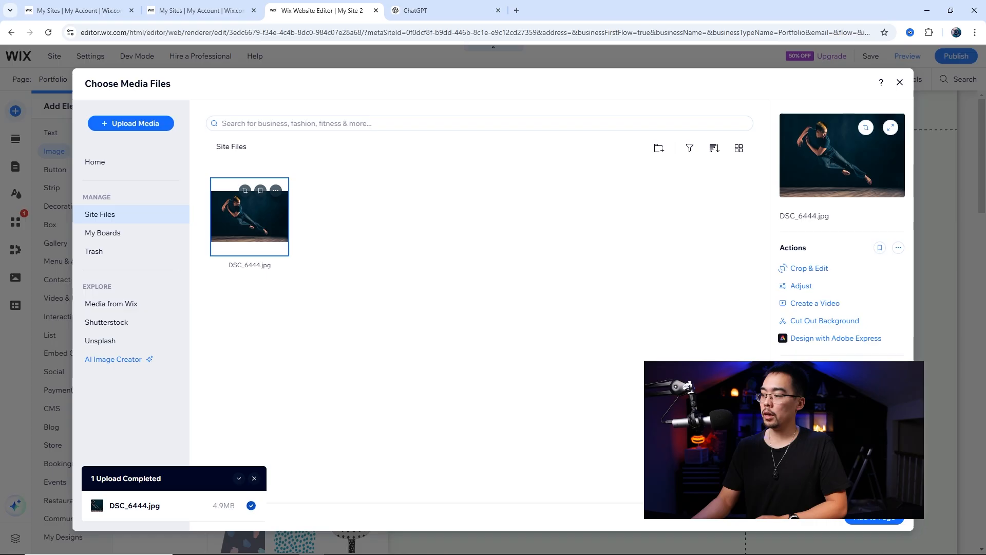
click(871, 521)
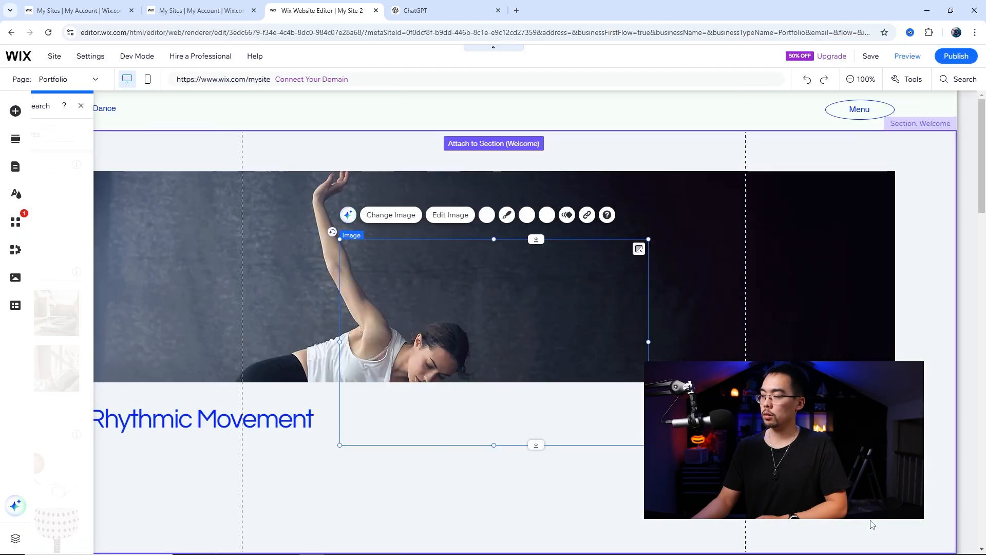
- Shrink a copy of the added dancer image, delete the full-size one, and place the smaller image over the Welcome strip's lower edge
drag(480, 317, 436, 333)
drag(560, 438, 433, 359)
drag(341, 288, 327, 423)
click(444, 294)
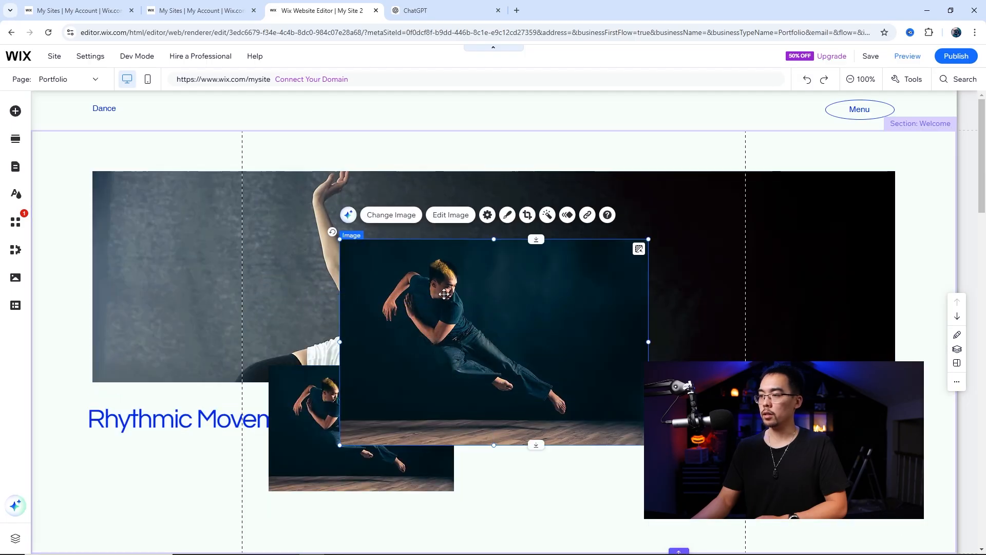
key(Delete)
drag(392, 433, 409, 369)
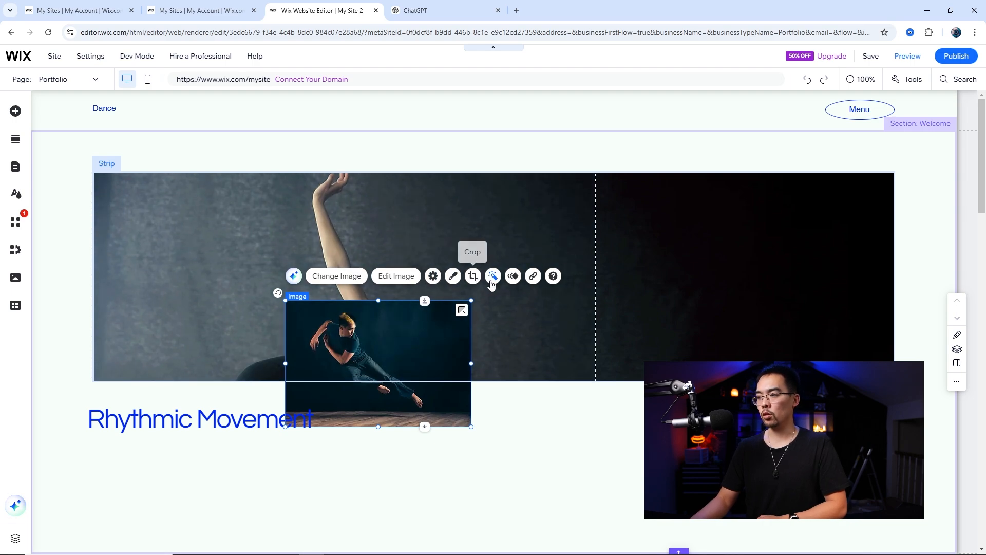
- Set the dancer image's click behavior to Nothing happens and close its settings
click(434, 277)
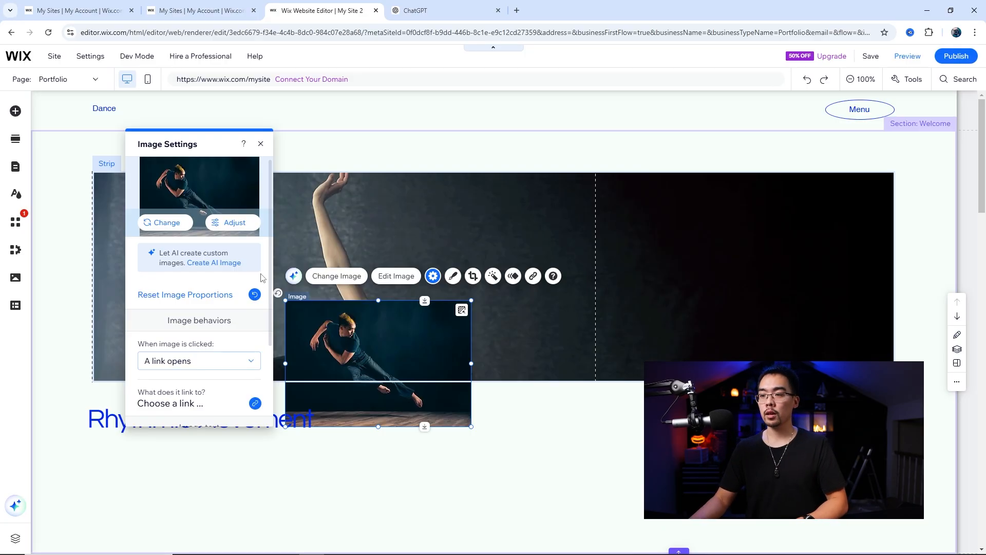
scroll(234, 332, down, 2)
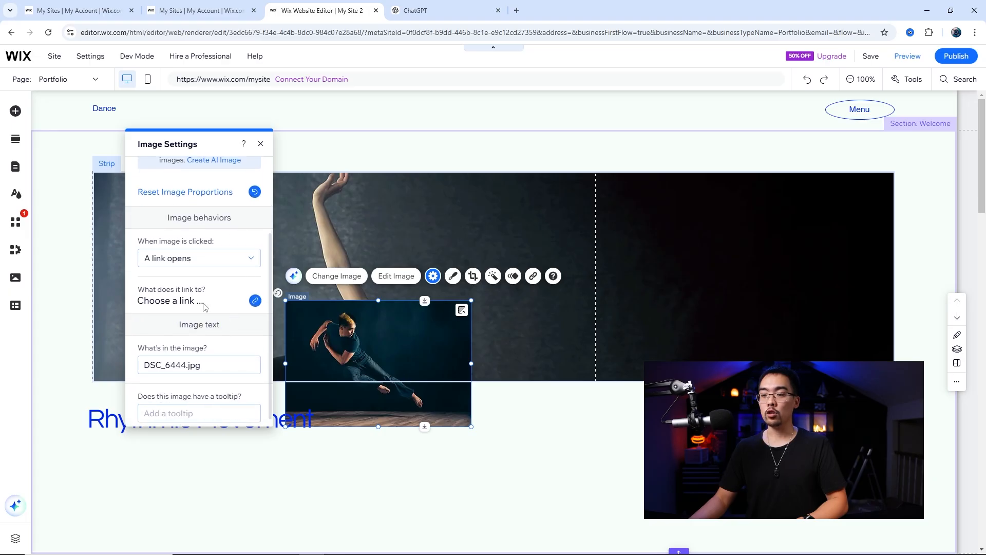
click(212, 261)
click(207, 240)
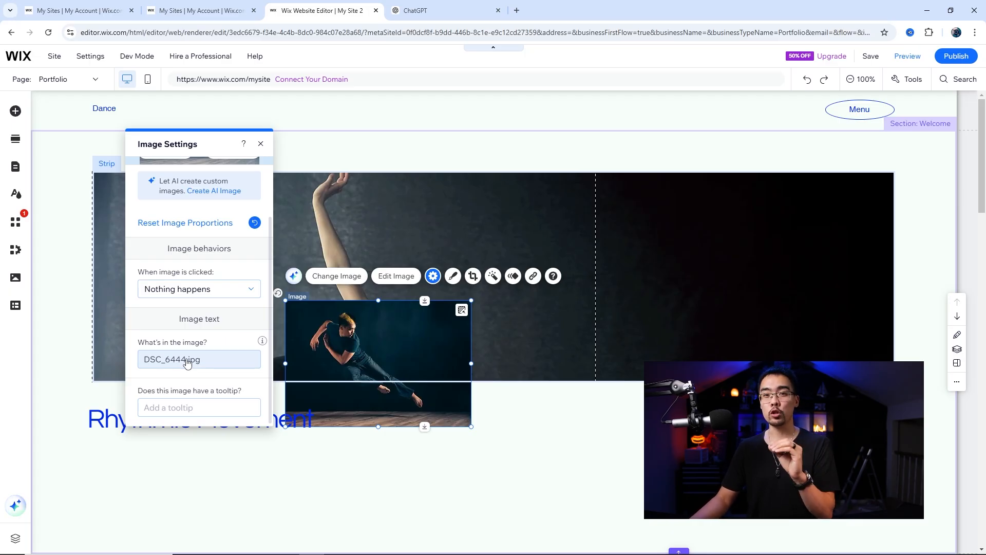
click(261, 143)
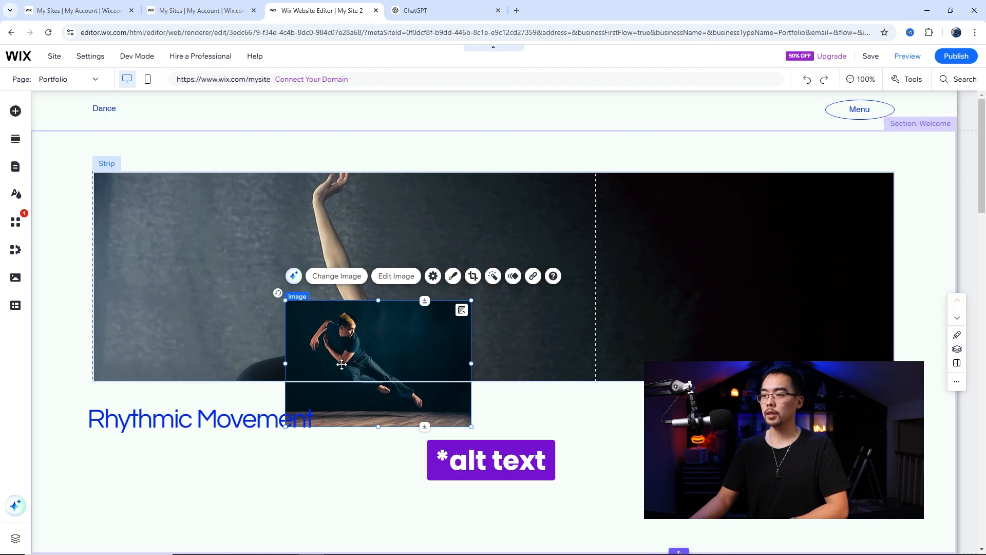
- Delete the added dancer image and change the Welcome strip's background to DSC_6444.jpg from the site files
drag(362, 350, 375, 374)
key(Delete)
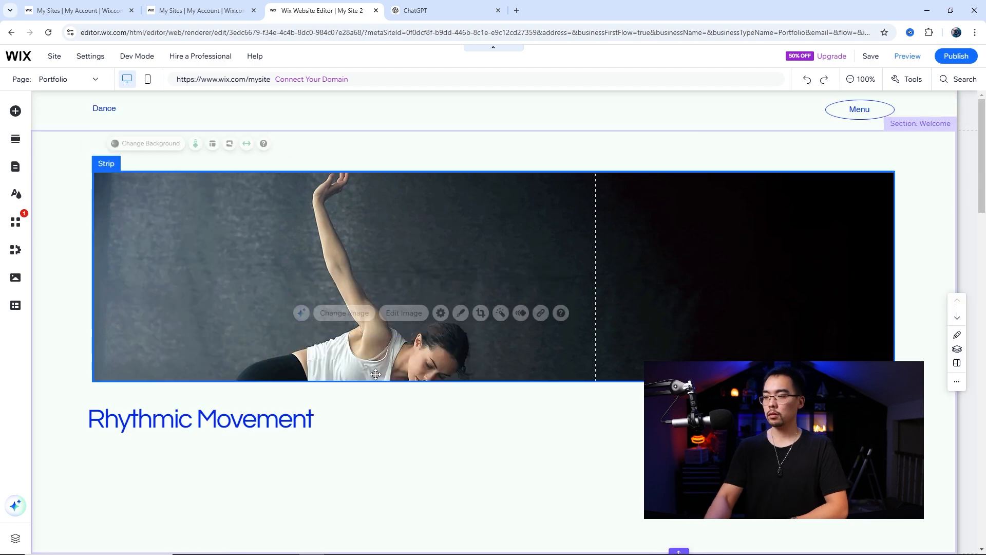
click(153, 149)
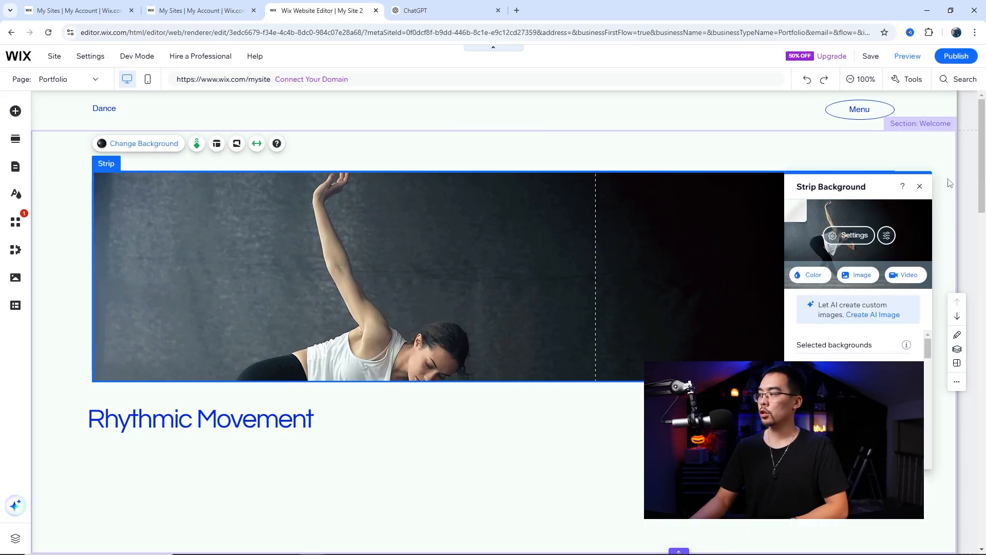
click(849, 276)
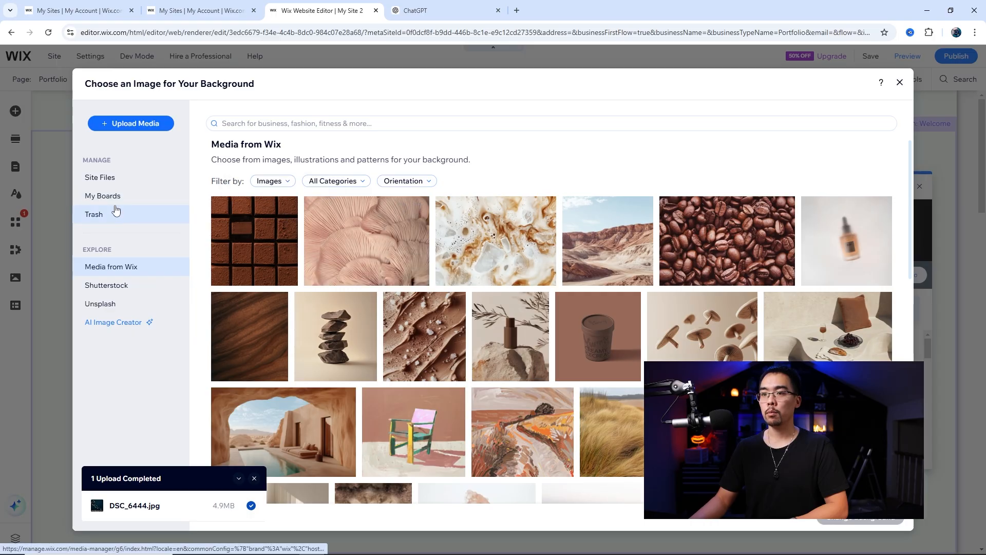
click(99, 178)
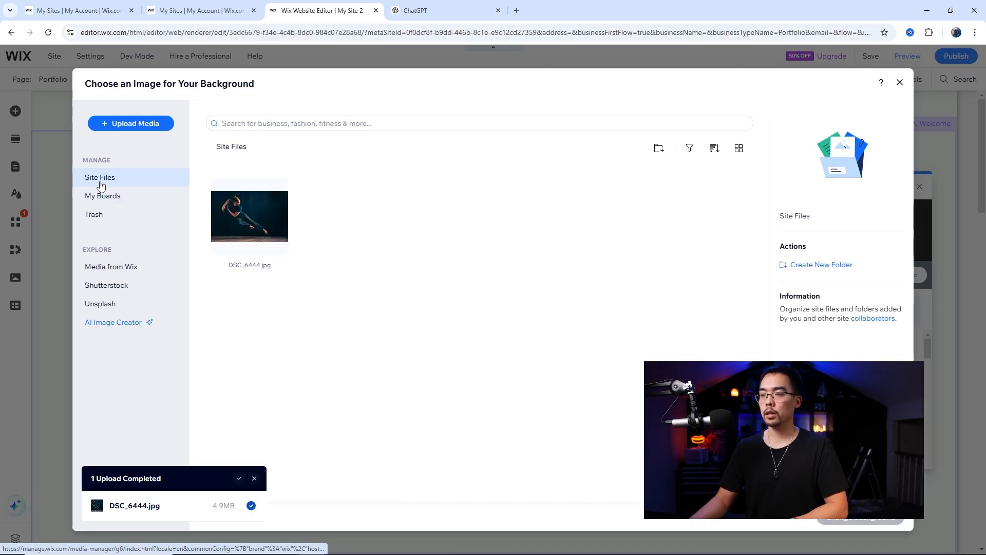
click(212, 214)
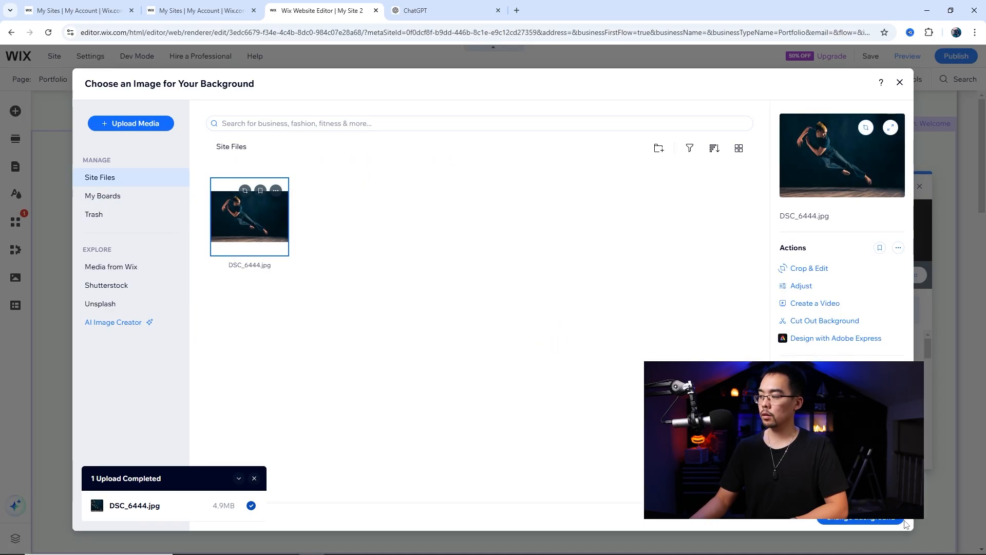
click(861, 518)
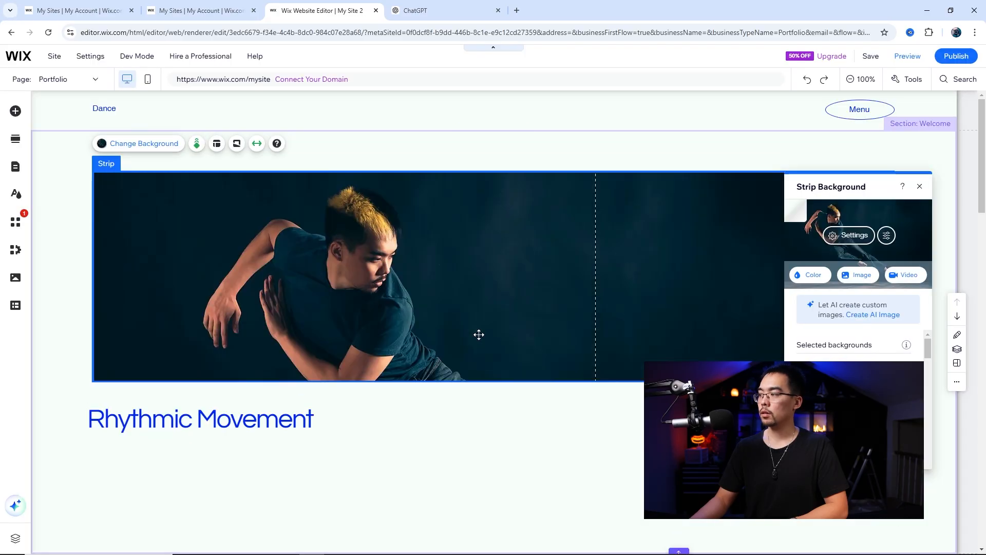
- Preview the site, examine how the new strip background behaves while moving through the page, and return to the editor
click(907, 56)
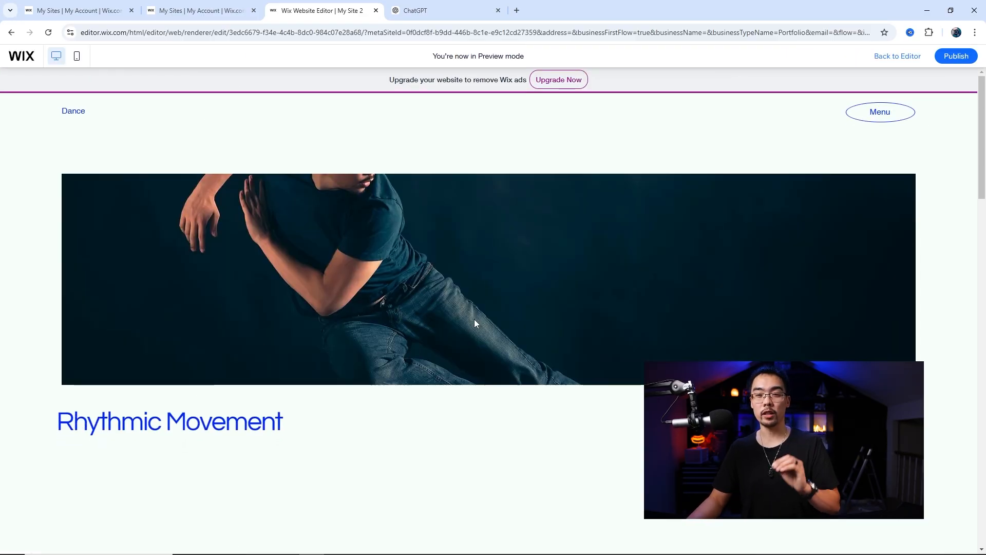
scroll(483, 312, down, 4)
scroll(482, 312, up, 4)
scroll(482, 312, down, 3)
scroll(483, 311, down, 3)
scroll(483, 311, up, 4)
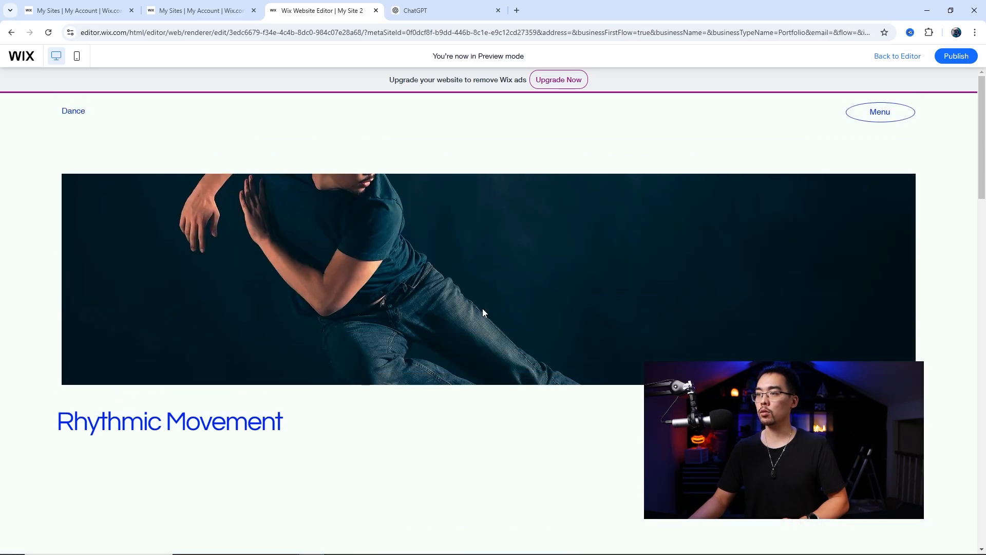
click(896, 58)
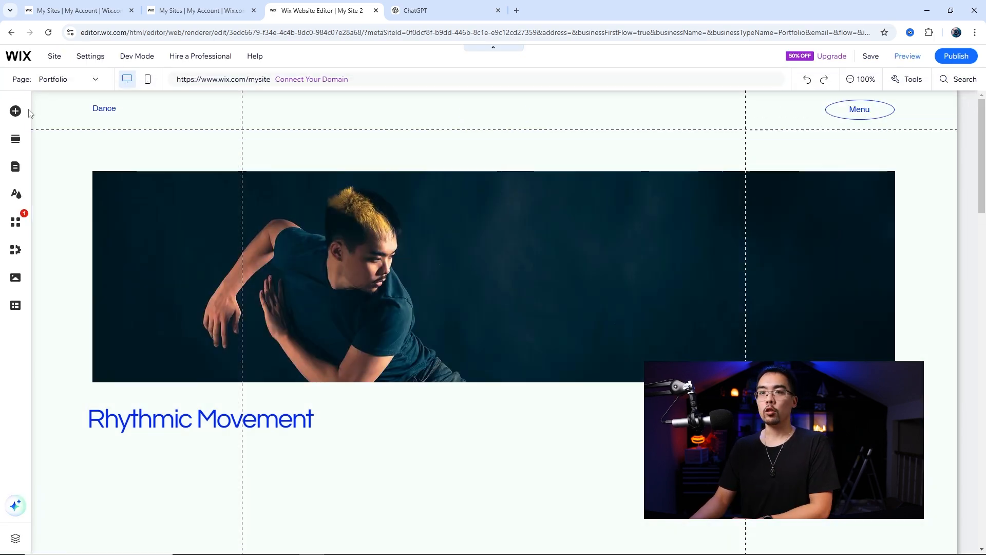
- Add the solid blue themed button, enlarge it, and place it beside the Rhythmic Movement heading
click(15, 111)
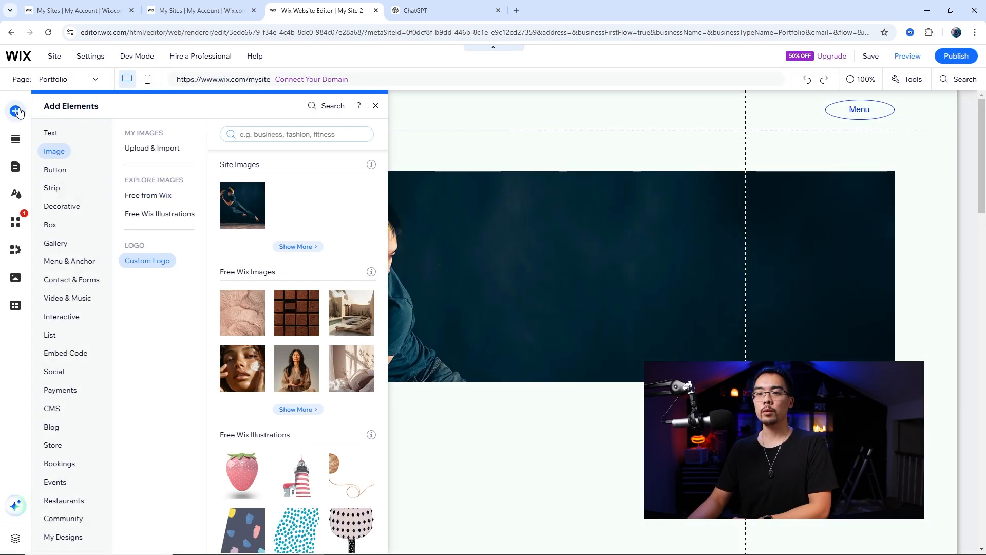
click(63, 172)
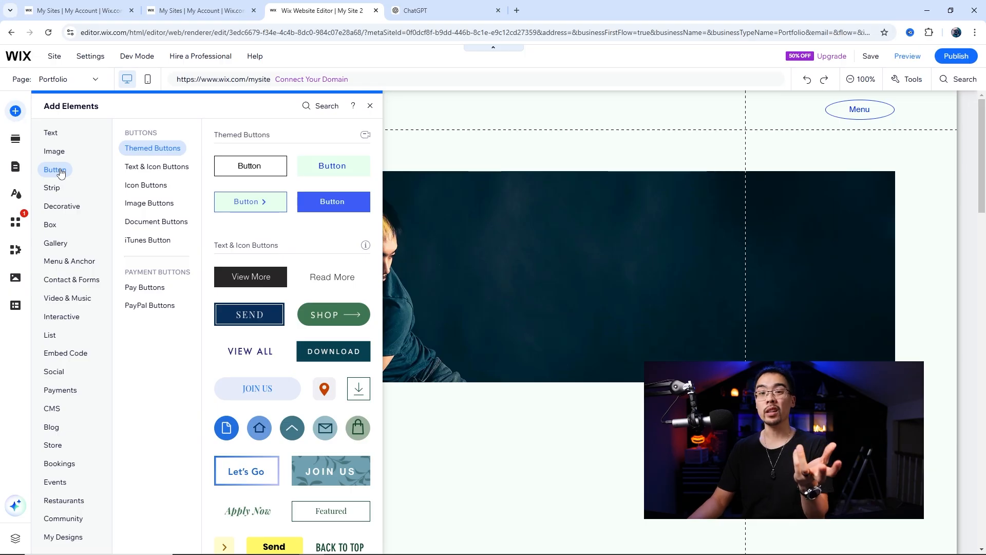
click(160, 168)
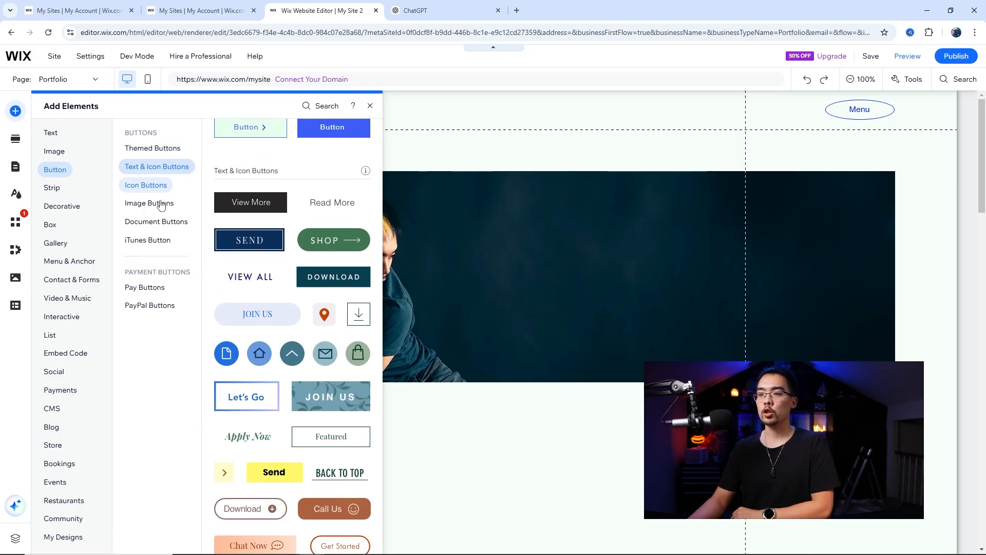
click(153, 148)
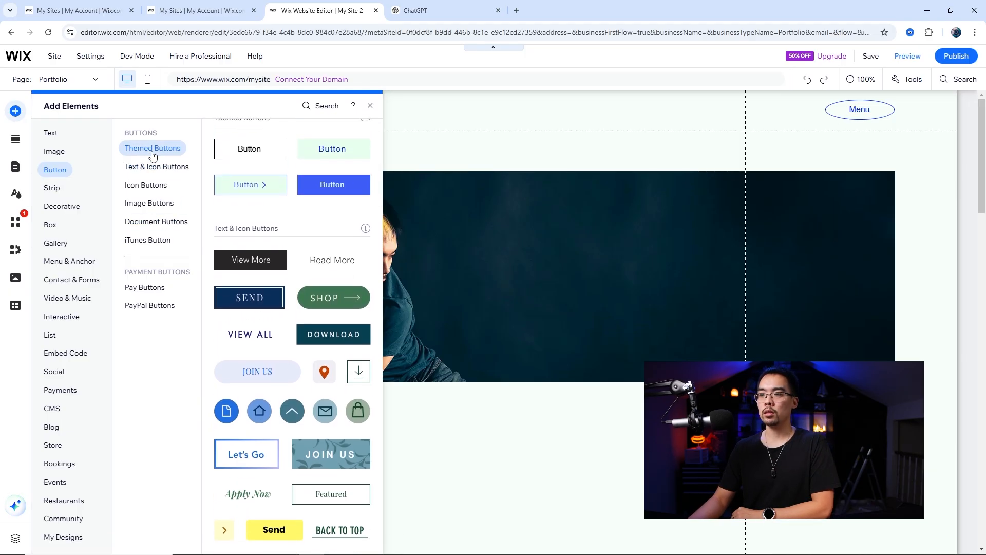
click(328, 202)
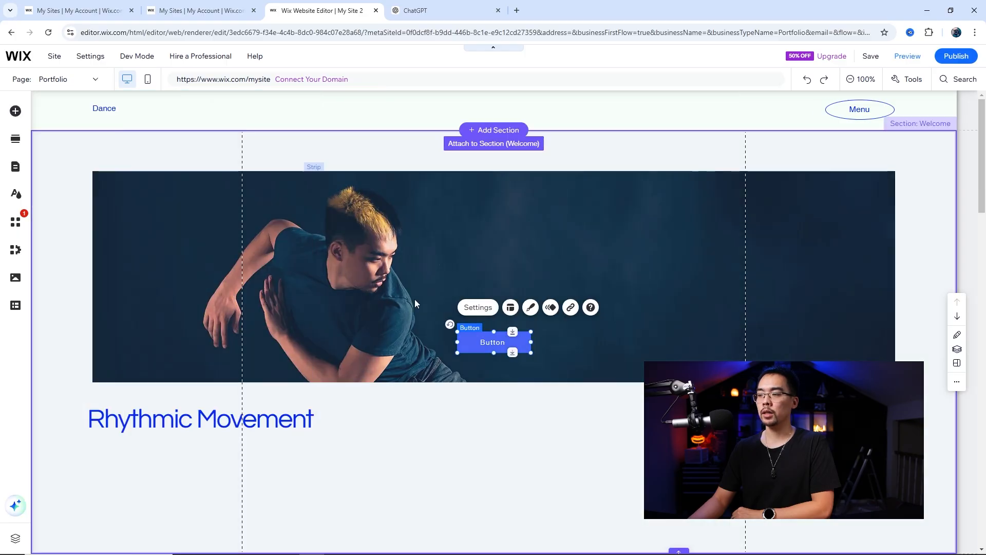
mouse_move(436, 415)
mouse_down()
mouse_move(424, 429)
mouse_move(511, 466)
mouse_move(435, 433)
mouse_up()
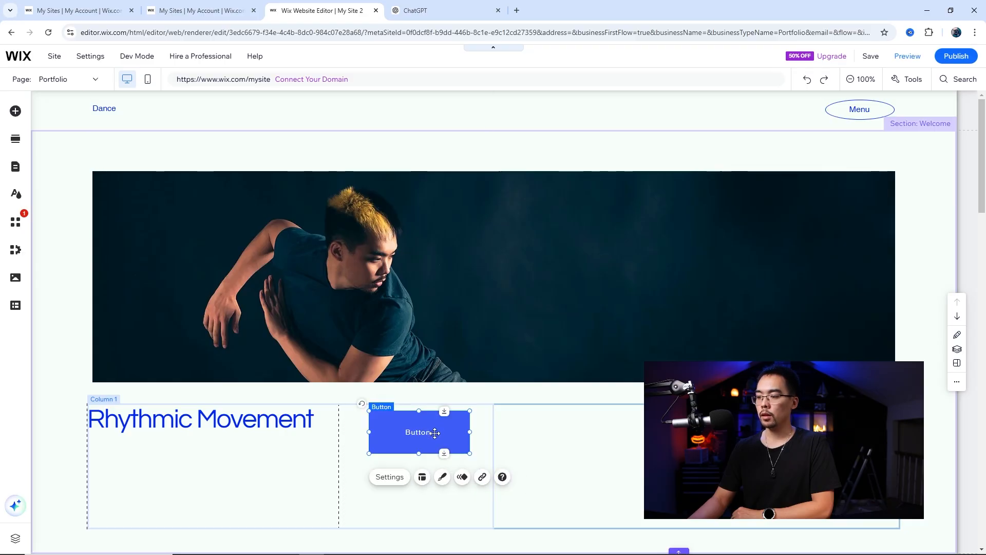
- Set the new button to display Text only and change its label to "Click Here!"
click(389, 477)
click(537, 344)
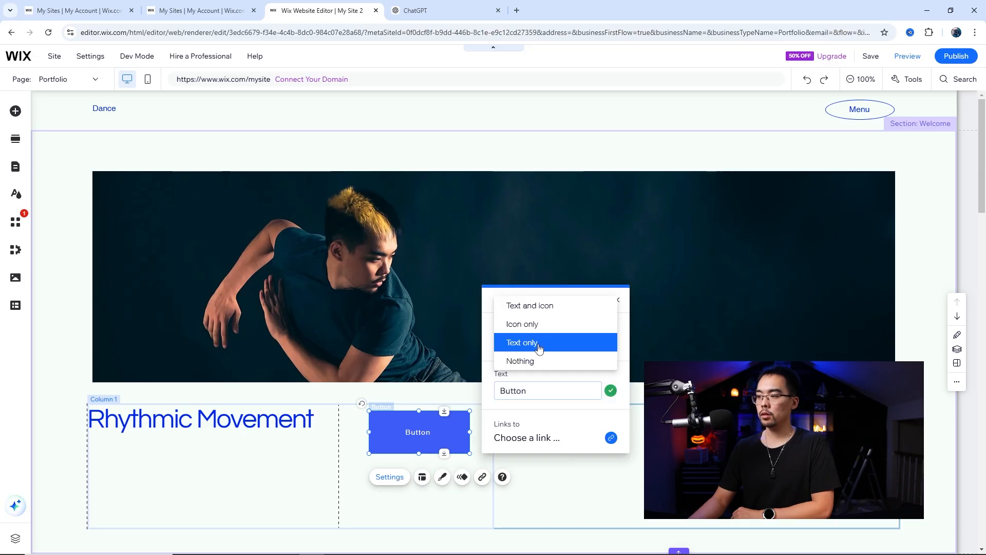
click(537, 344)
click(536, 392)
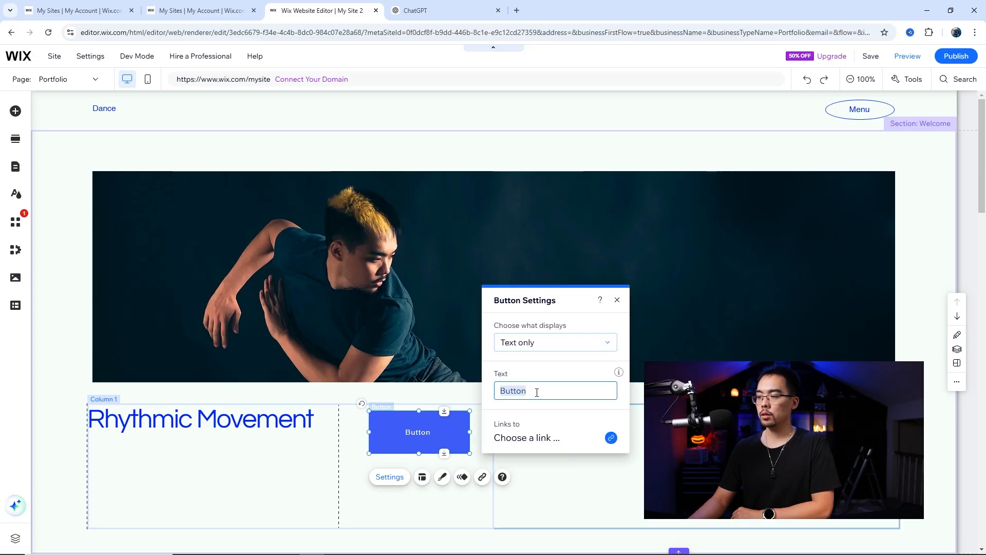
text(Click Here)
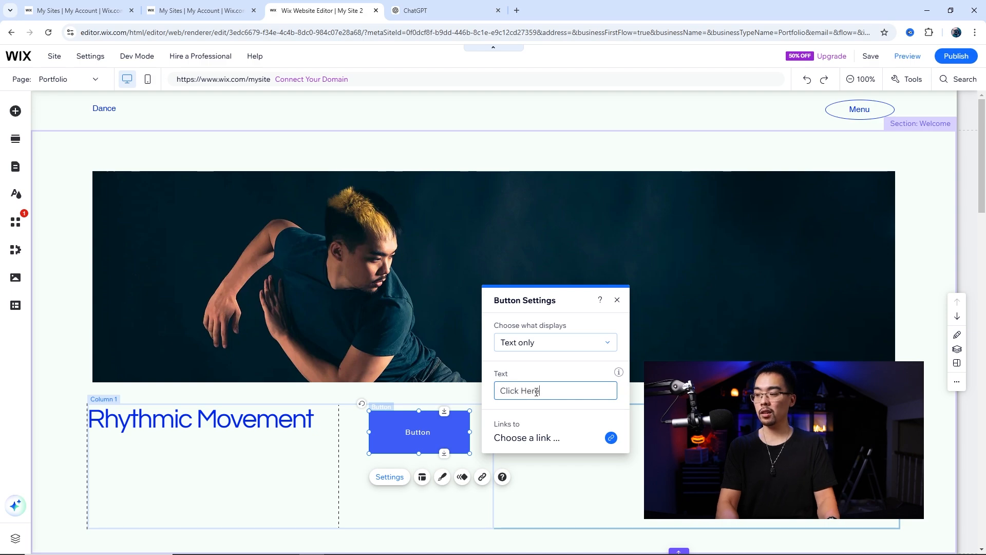
text(@!)
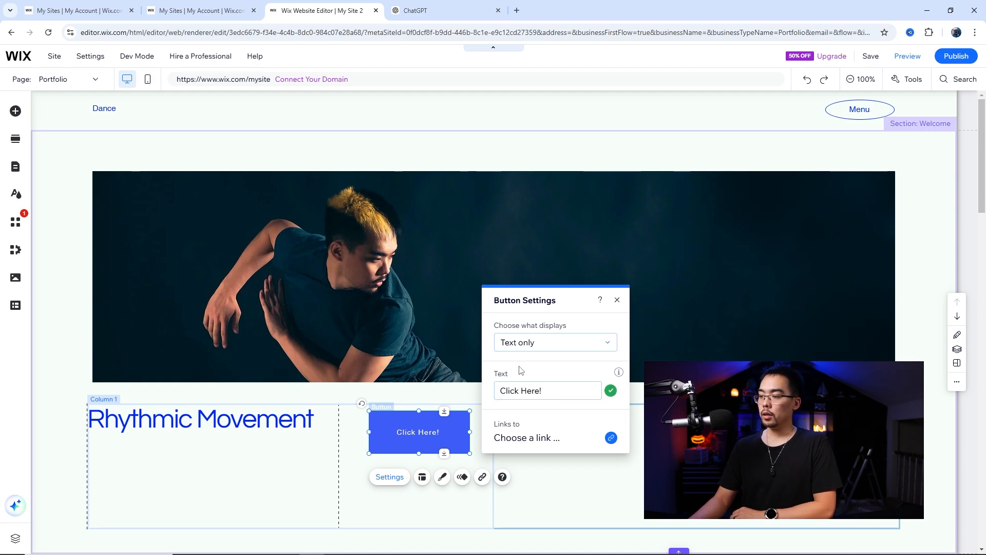
- Examine the Page, Web address, and Section or anchor link options for the Click Here! button, and close them without setting a link
click(548, 445)
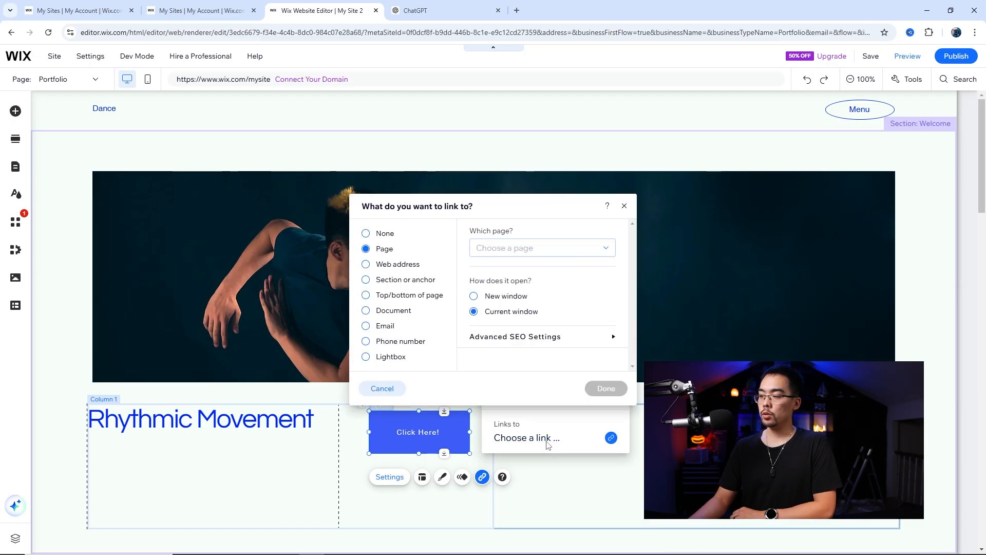
click(394, 269)
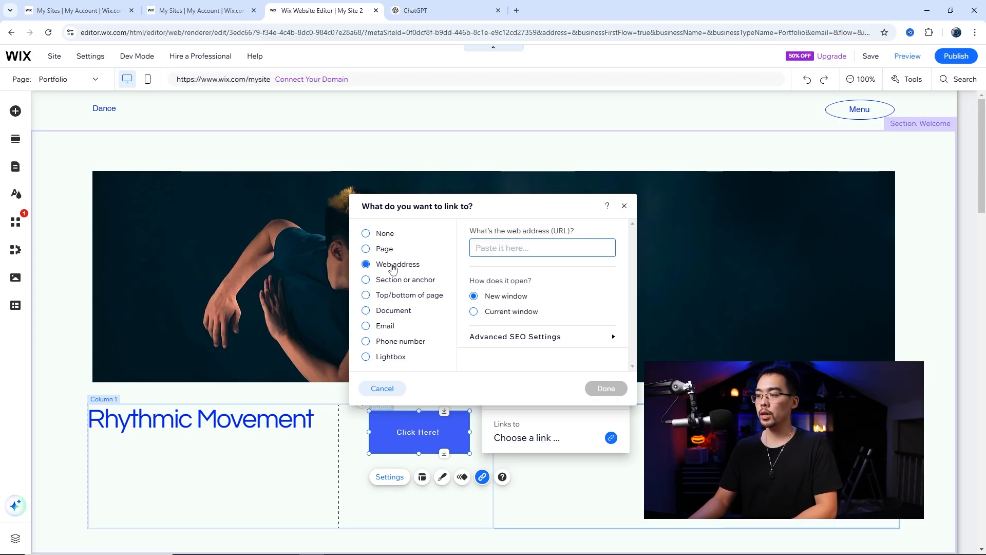
click(403, 286)
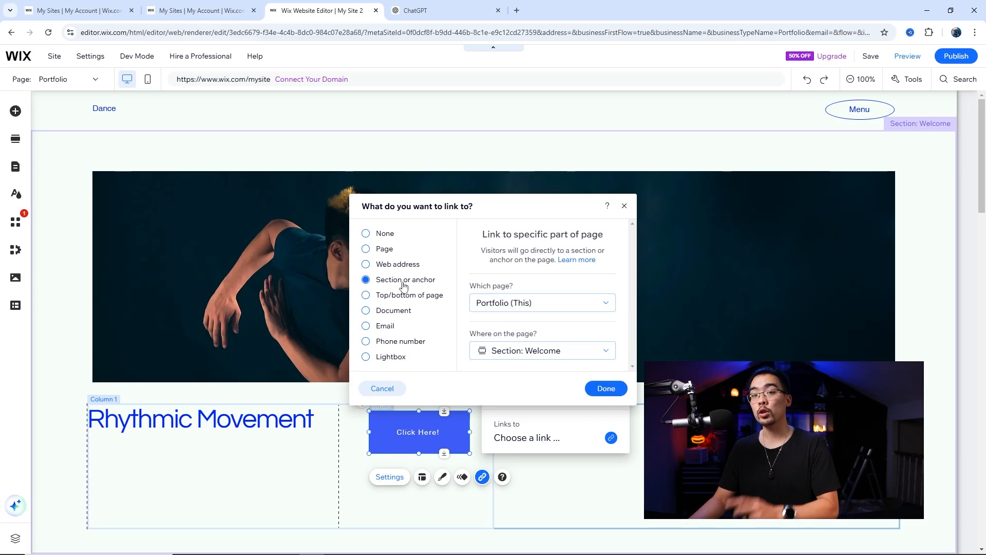
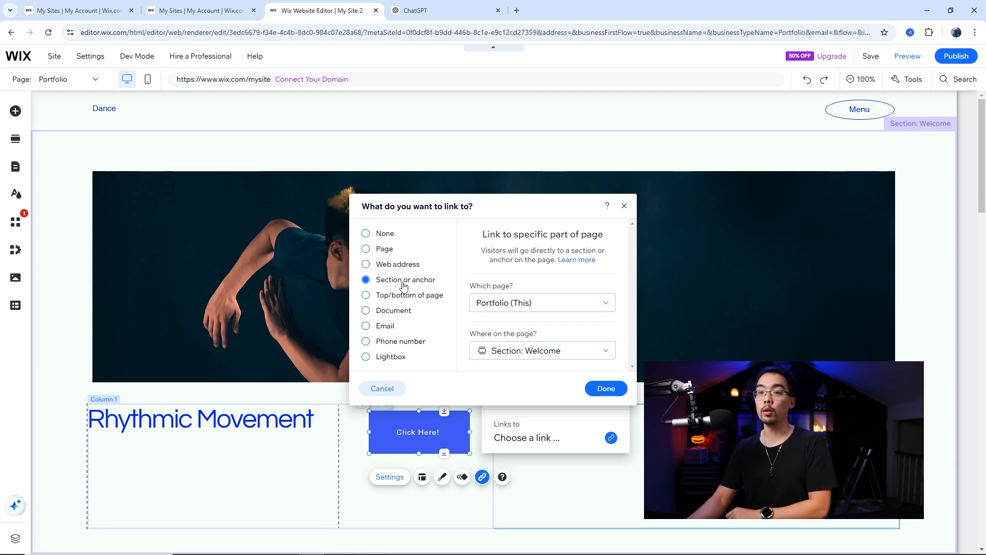
click(386, 252)
click(386, 389)
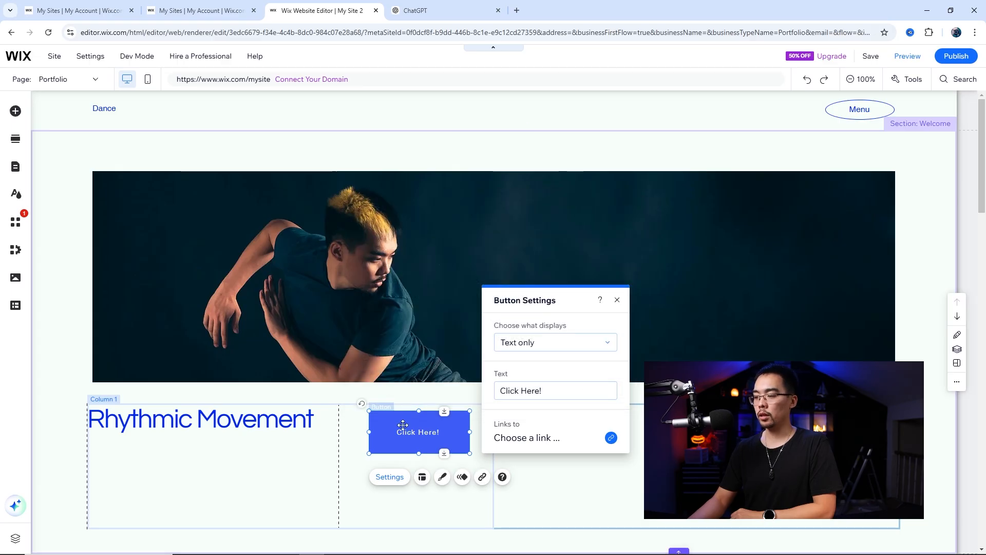
- Examine the Click Here! button's design presets and Customize Design options, and delete the button
click(619, 301)
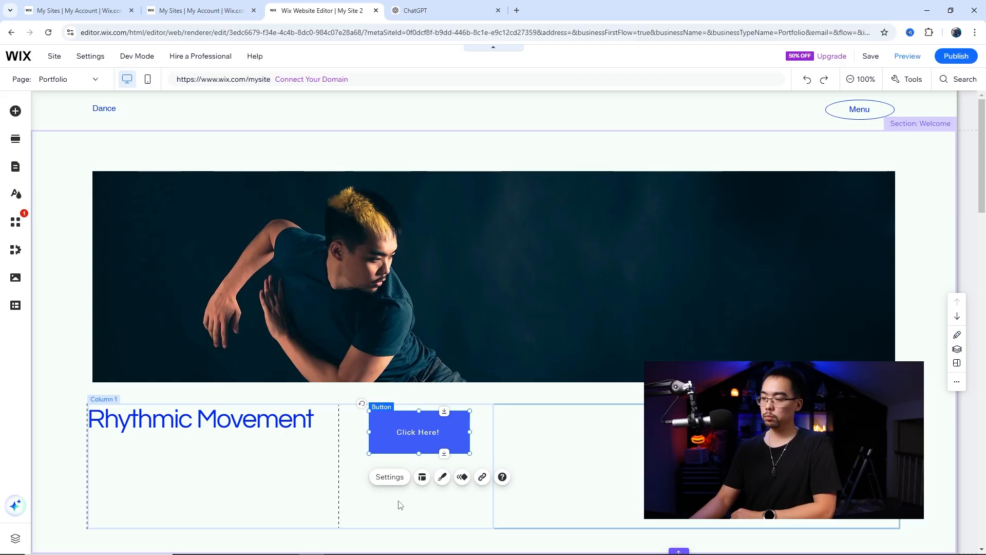
click(442, 477)
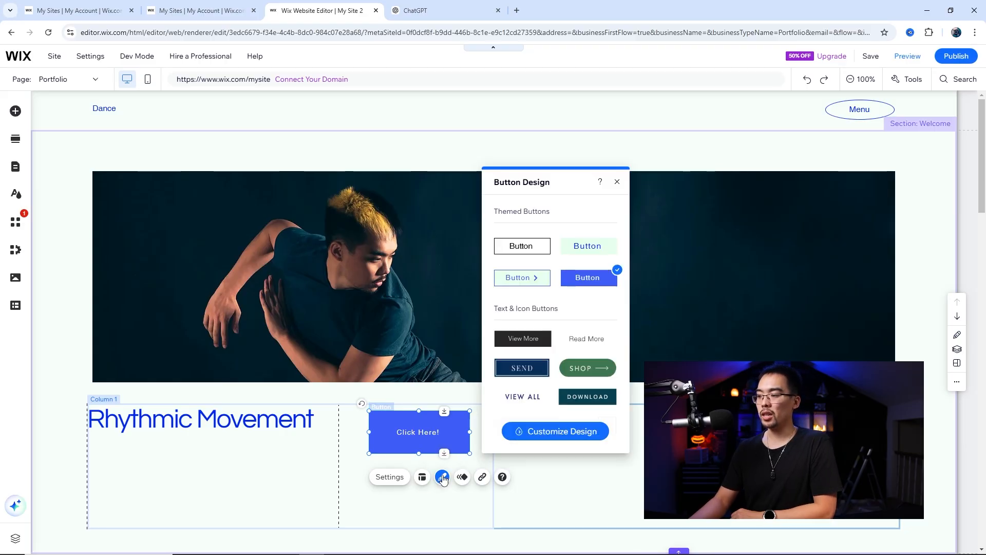
scroll(539, 339, down, 4)
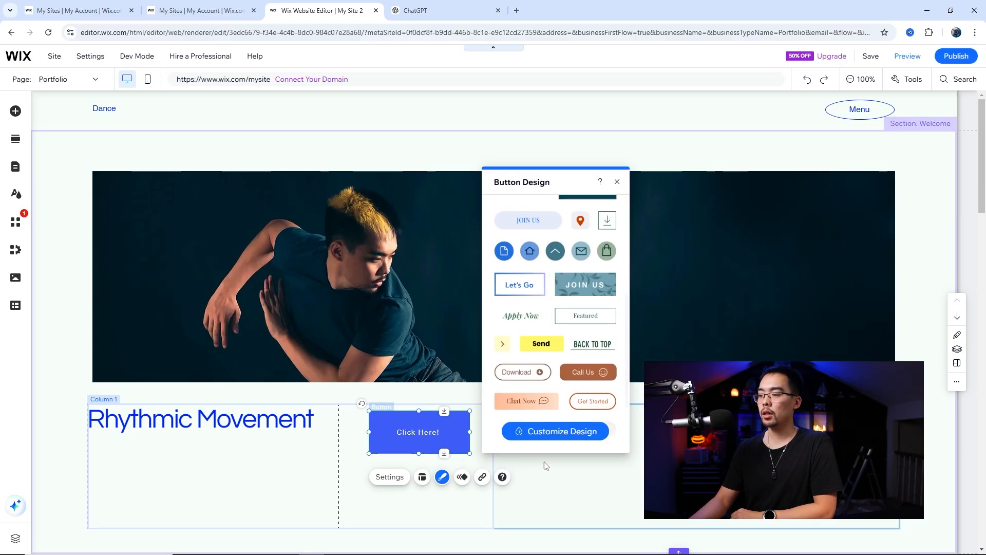
click(554, 433)
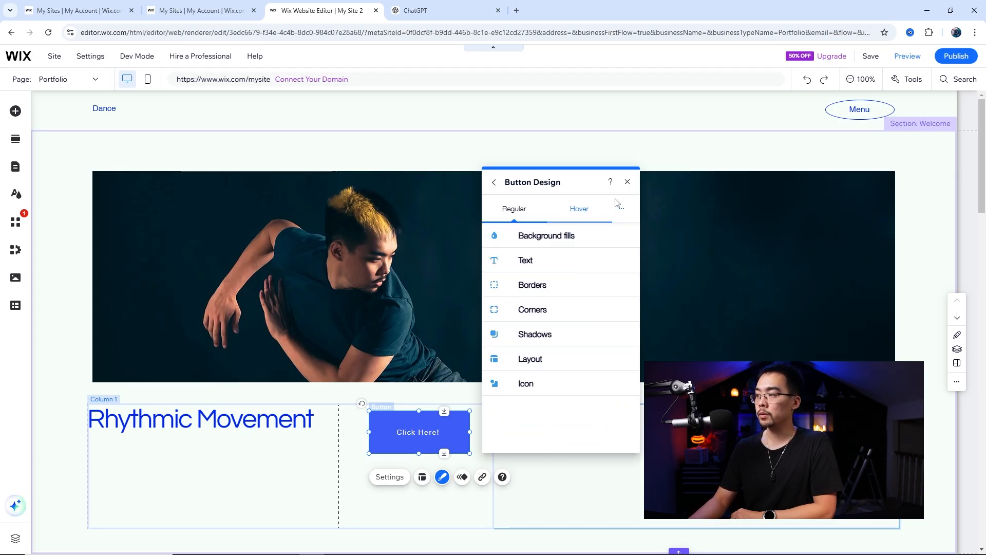
click(627, 182)
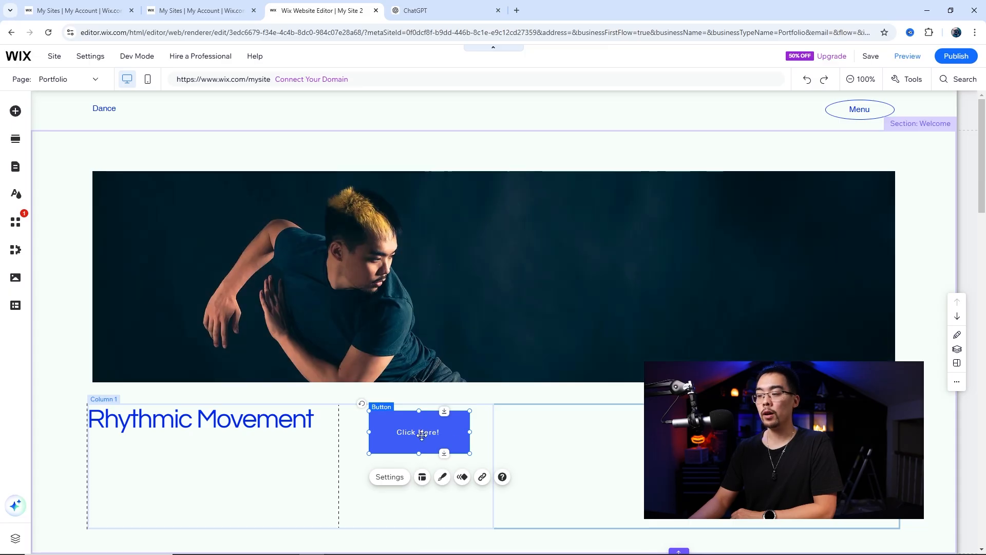
key(Delete)
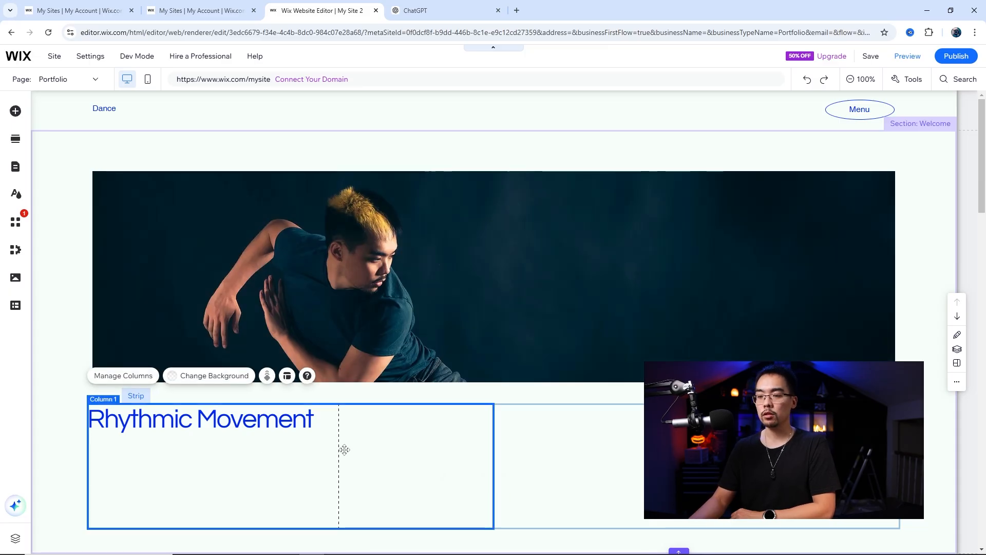
- Add the light Testimonials strip with three round portraits between the last portfolio project and the footer
click(15, 111)
click(58, 191)
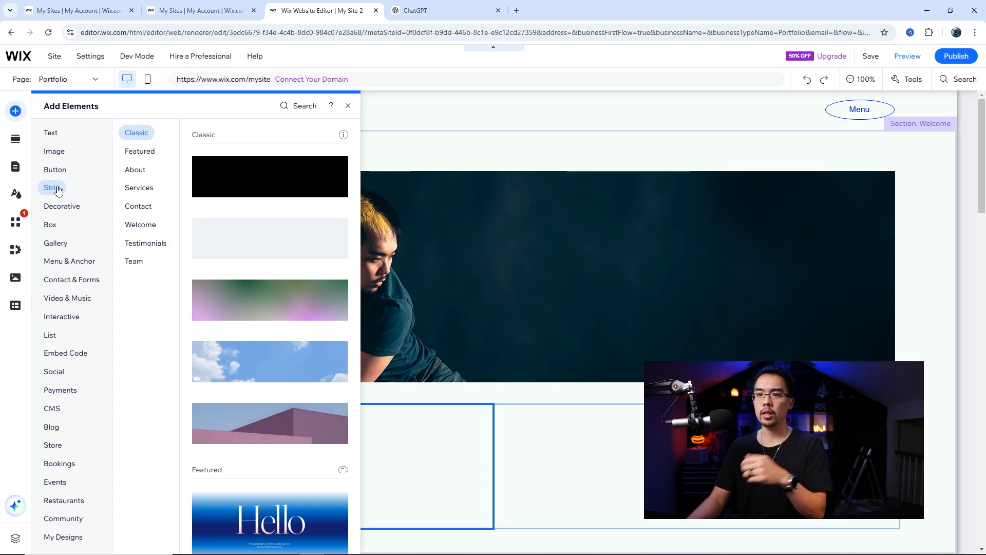
click(152, 152)
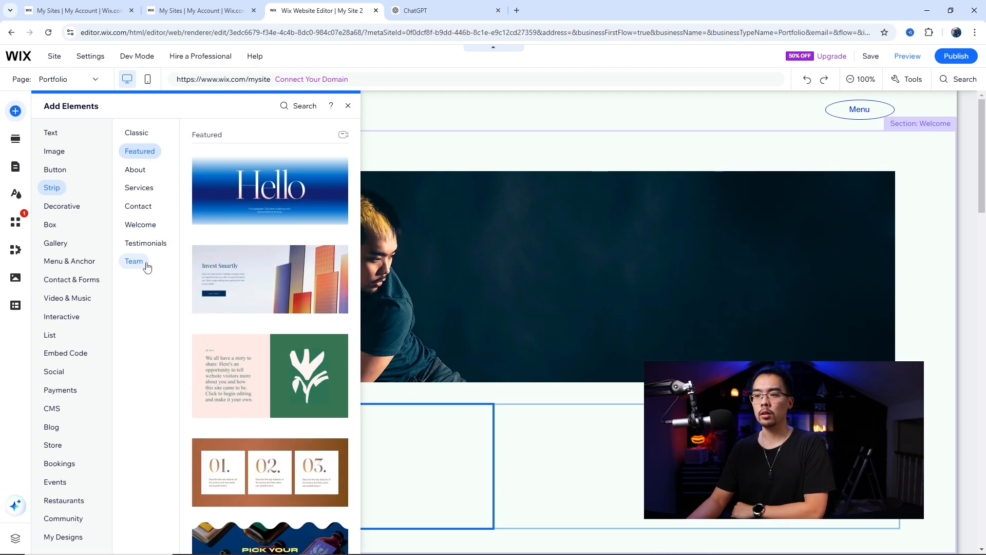
click(133, 261)
click(145, 244)
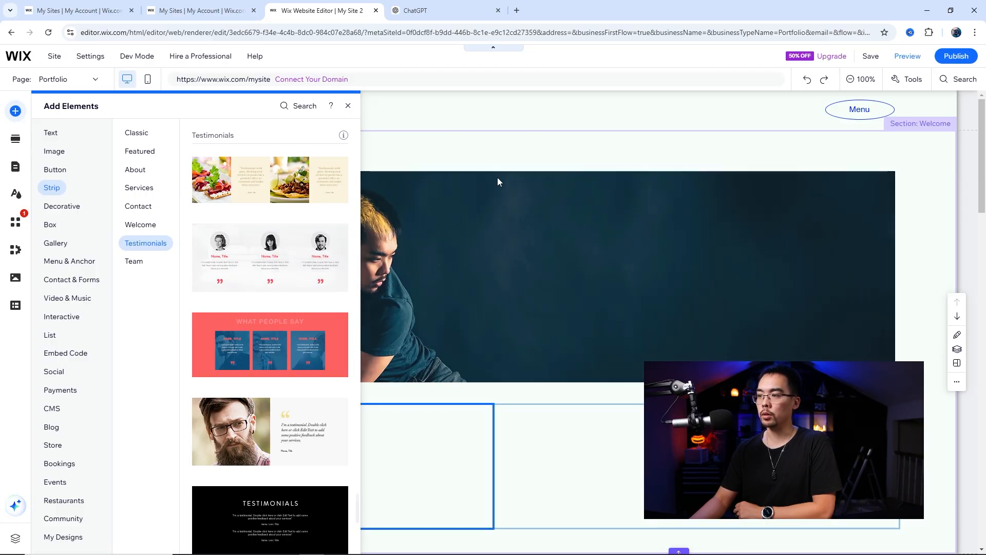
click(497, 182)
scroll(521, 268, down, 15)
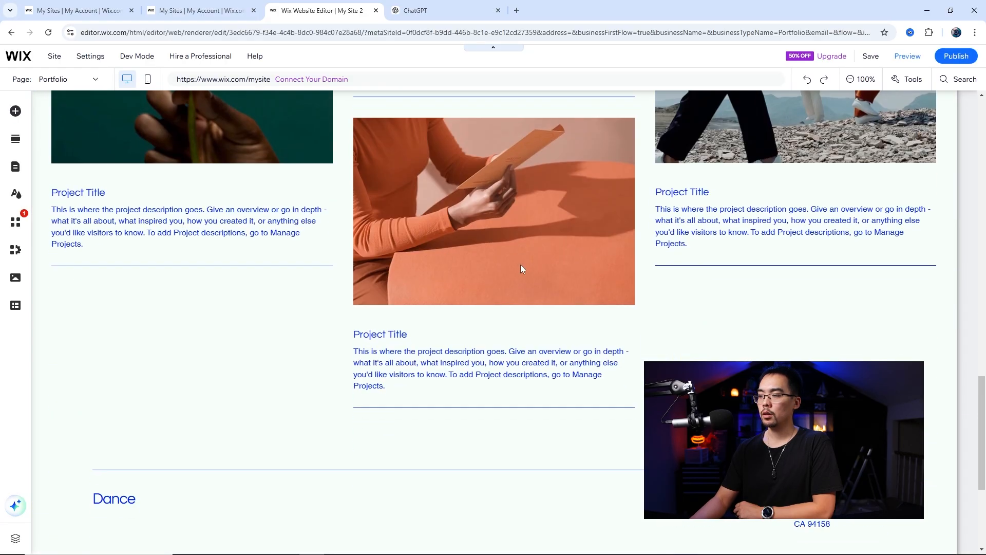
scroll(519, 268, down, 1)
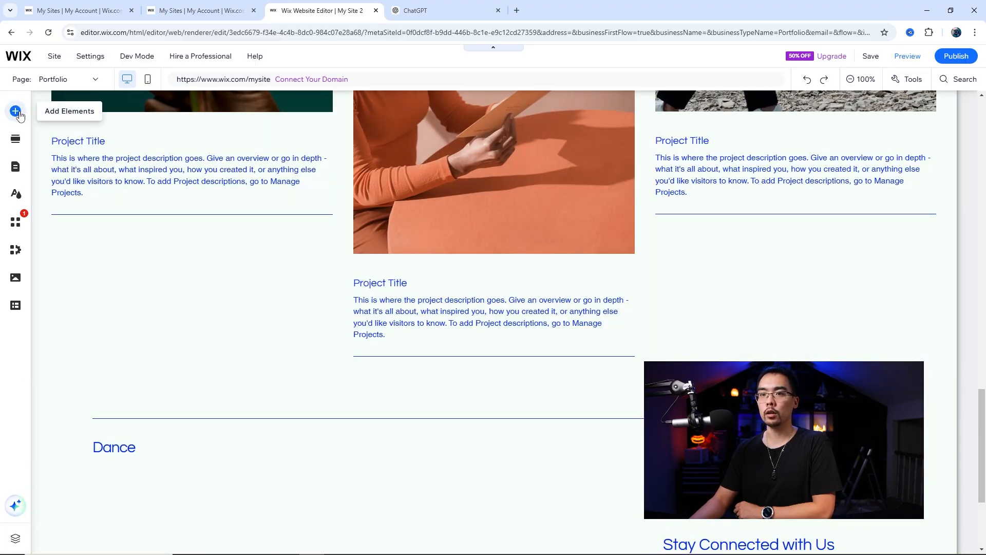
click(15, 112)
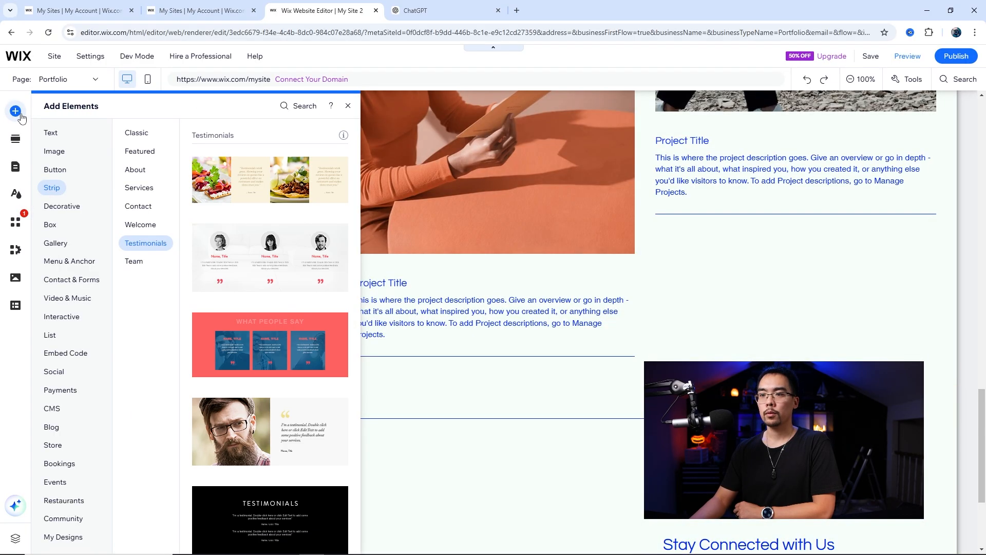
drag(238, 260, 453, 367)
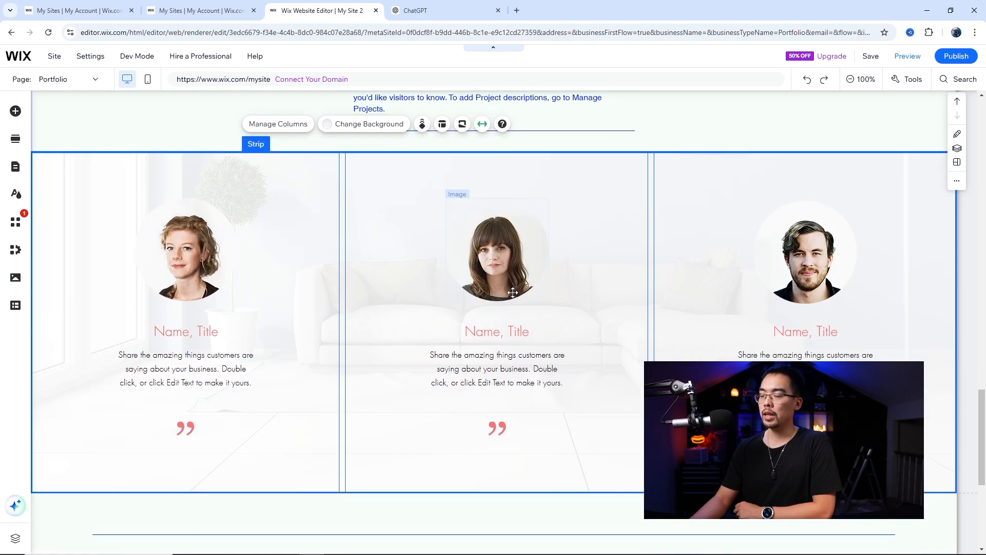
- Examine the testimonials strip's placement relative to the portfolio and footer, and look at its column management options
scroll(418, 306, down, 4)
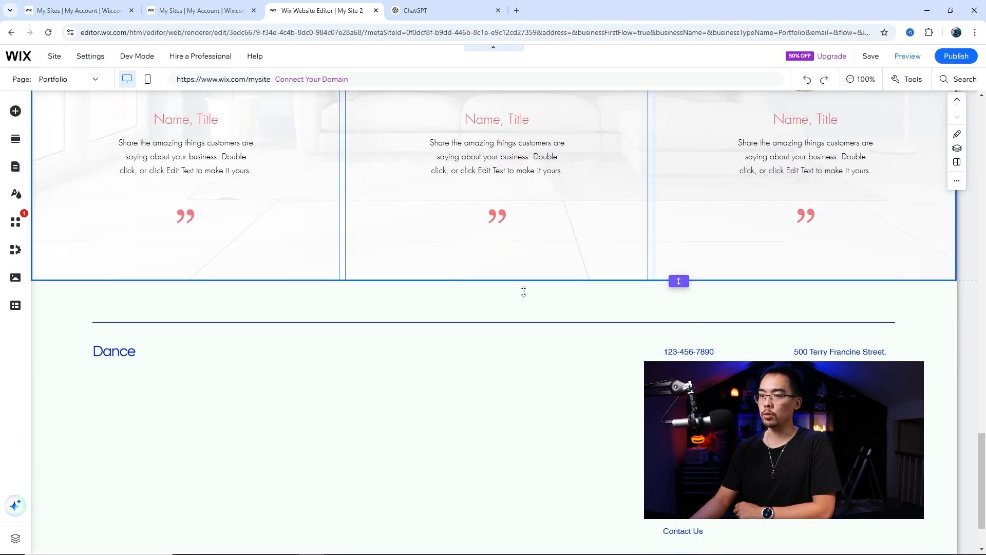
scroll(524, 291, up, 7)
scroll(523, 291, up, 1)
scroll(522, 293, down, 8)
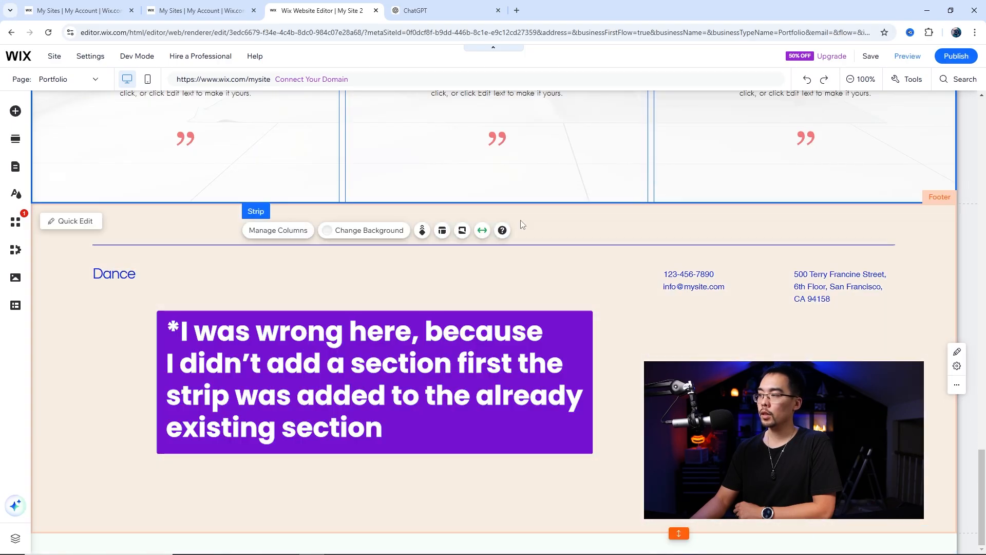
scroll(532, 236, up, 6)
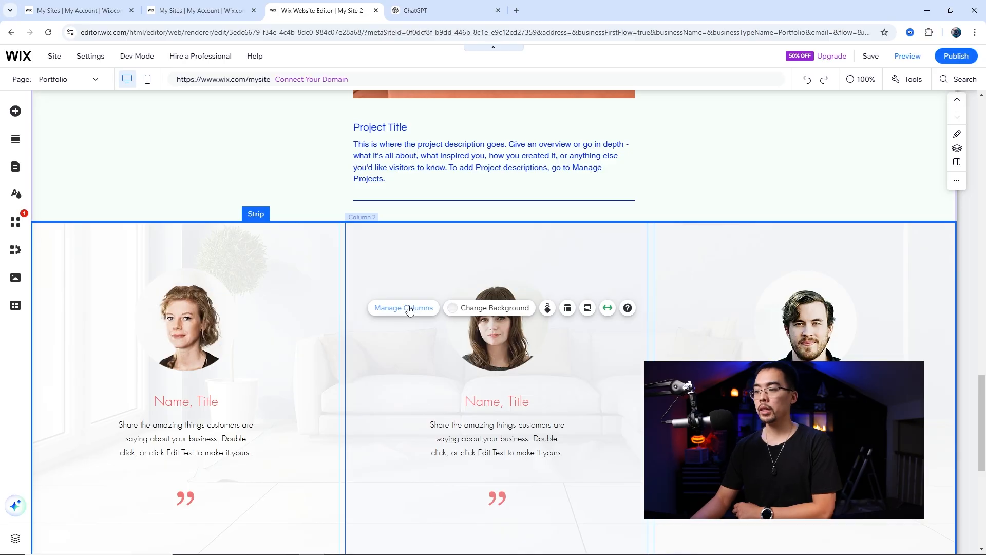
click(409, 308)
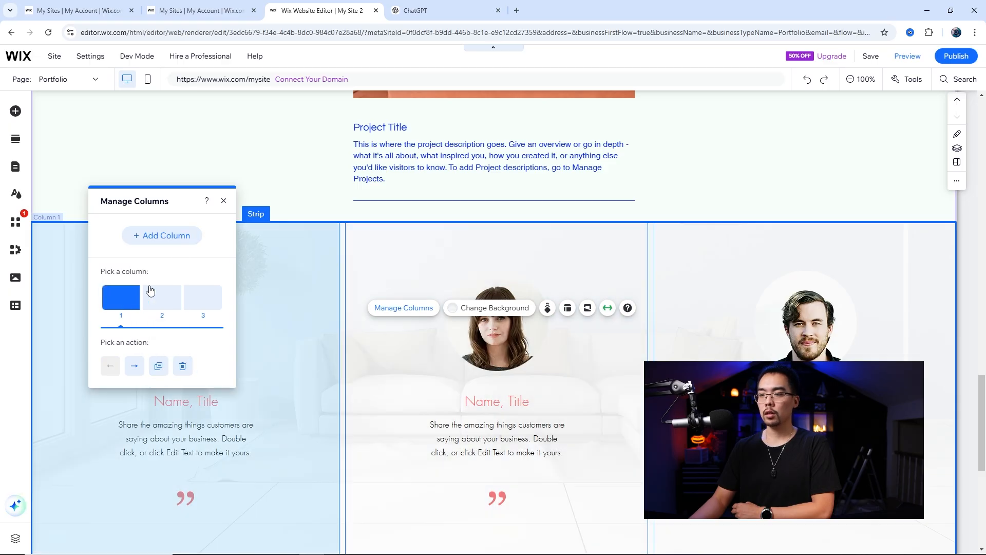
click(224, 202)
- Examine the editing options for the first testimonial's paragraph text and portrait image without changing them
scroll(221, 308, down, 3)
click(206, 286)
double_click(207, 285)
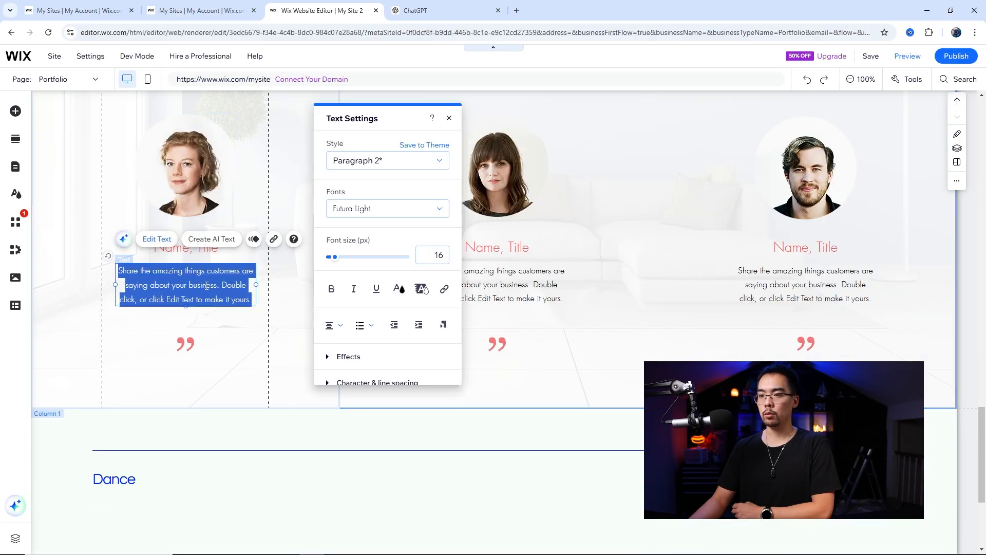
double_click(185, 178)
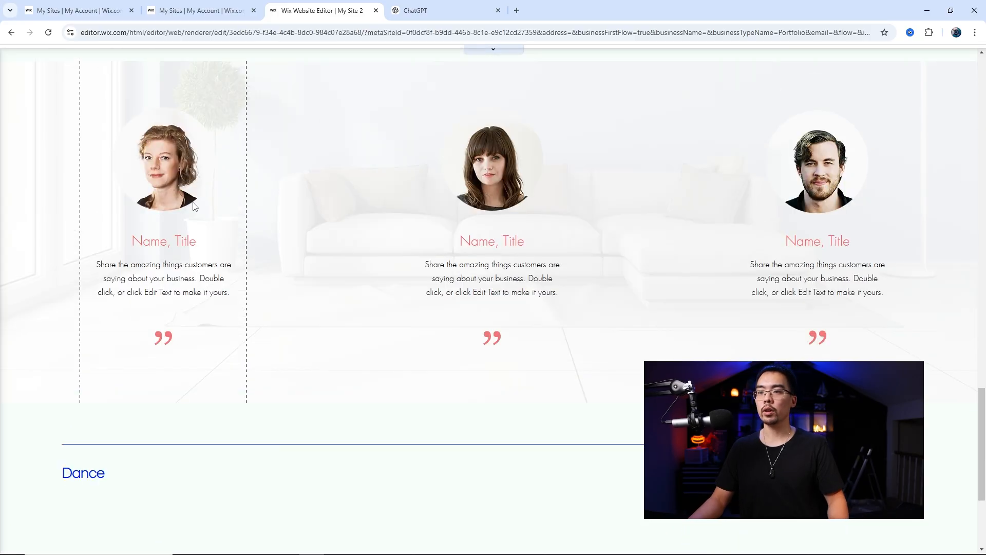
click(288, 263)
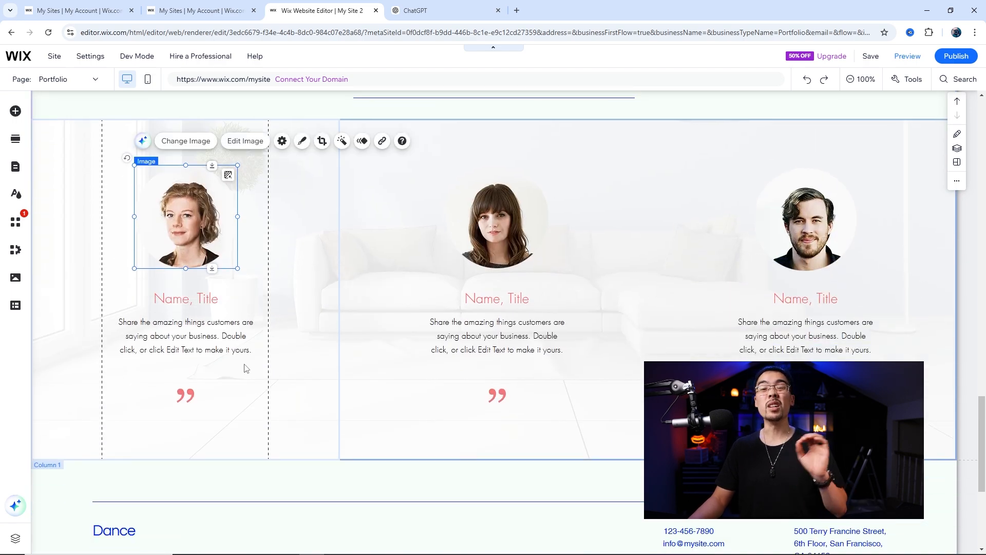
click(423, 156)
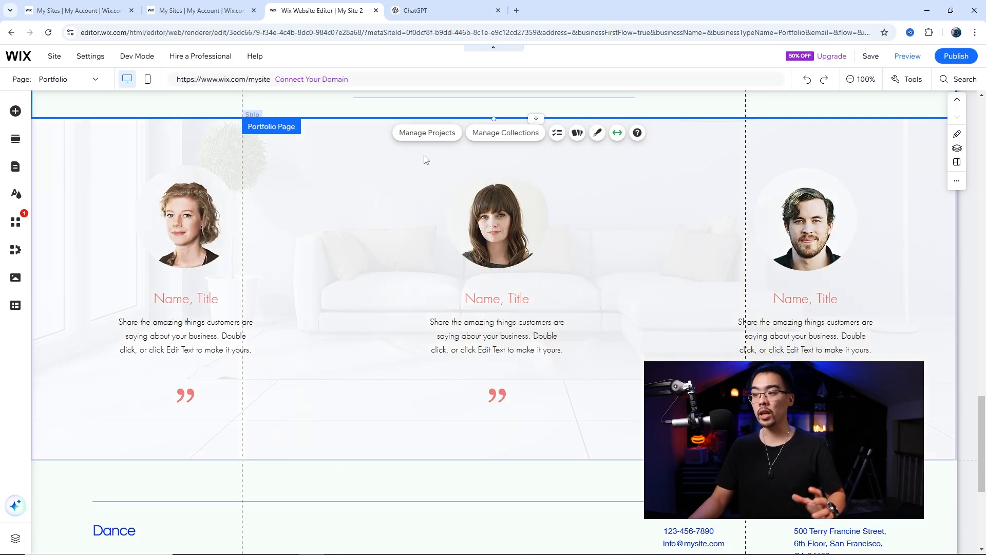
scroll(590, 332, up, 2)
scroll(591, 333, down, 2)
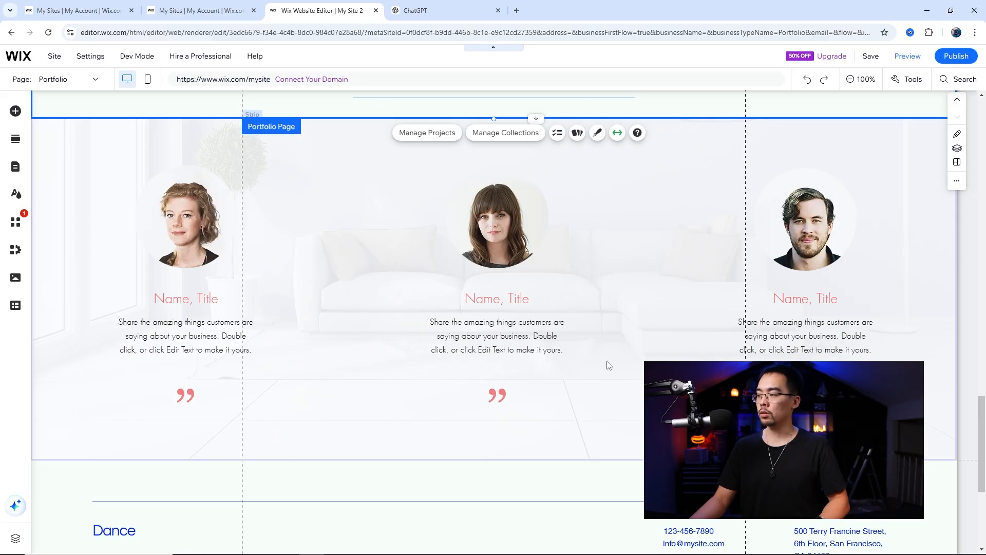
- Add the outlined black-and-white themed button and place it beside and slightly below the Rhythmic Movement heading
scroll(565, 328, up, 6)
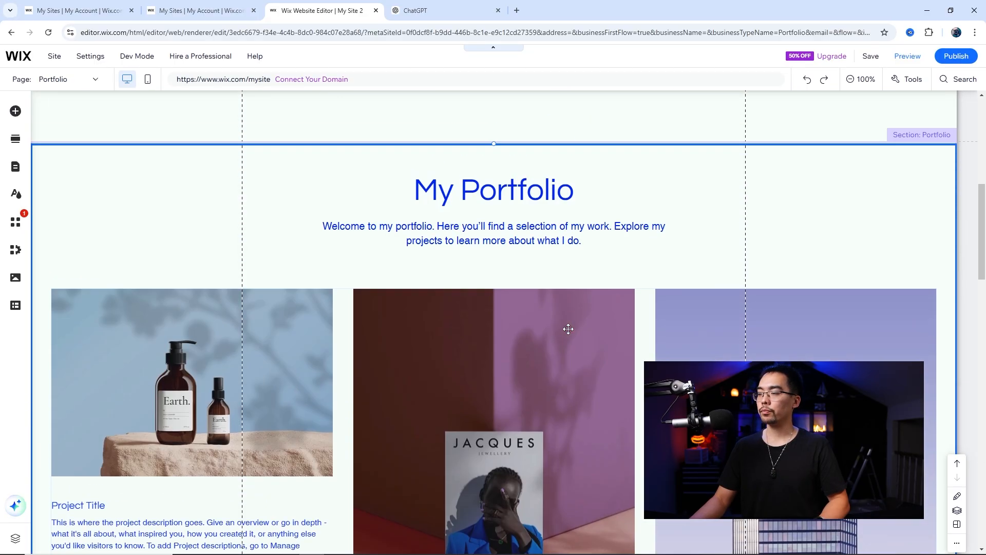
scroll(568, 329, up, 6)
scroll(421, 299, down, 3)
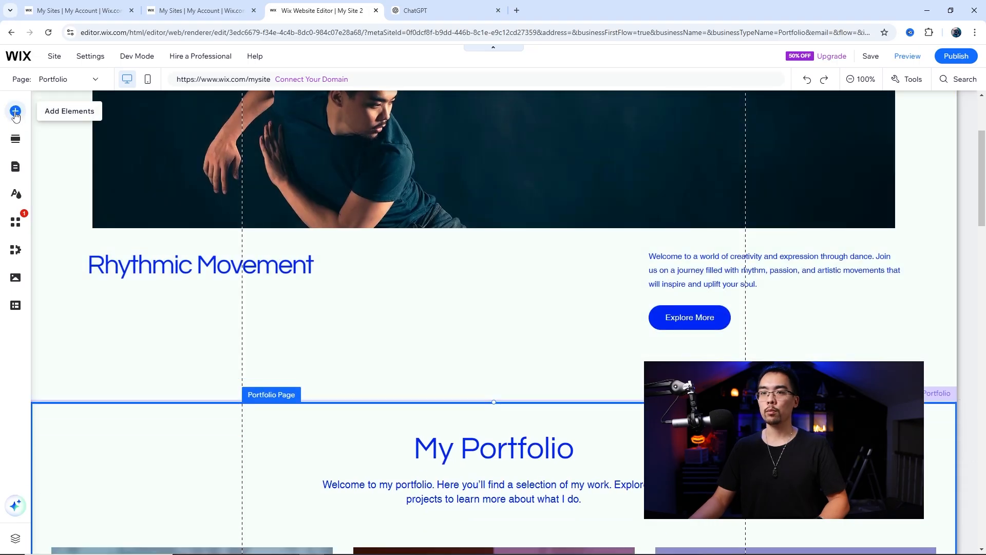
click(16, 111)
click(56, 168)
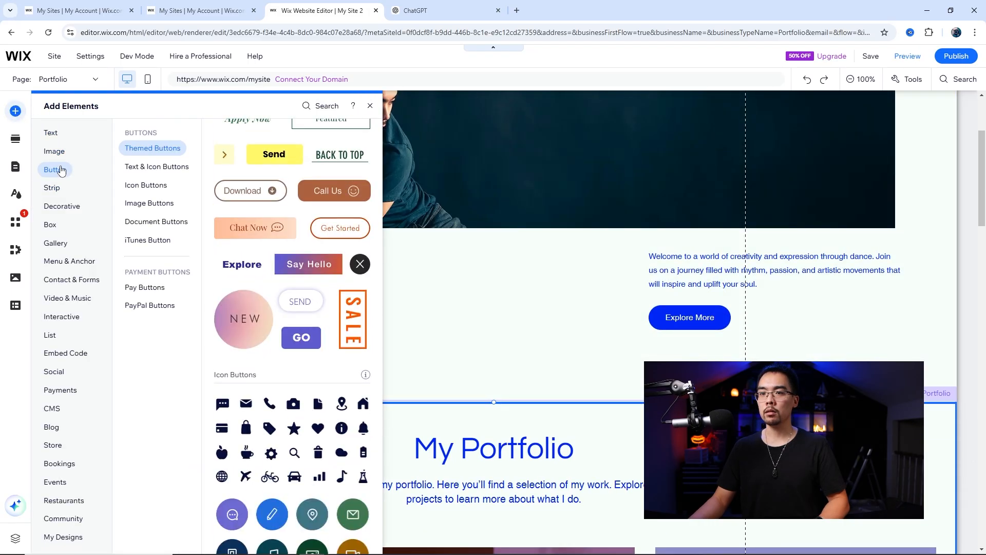
drag(235, 173, 478, 411)
scroll(520, 346, down, 3)
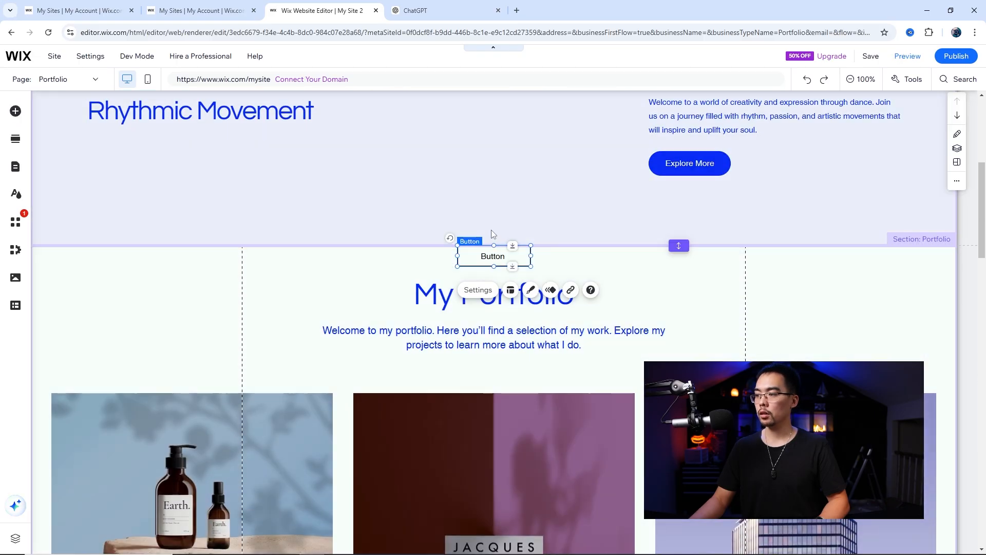
drag(493, 257, 389, 322)
scroll(359, 239, up, 3)
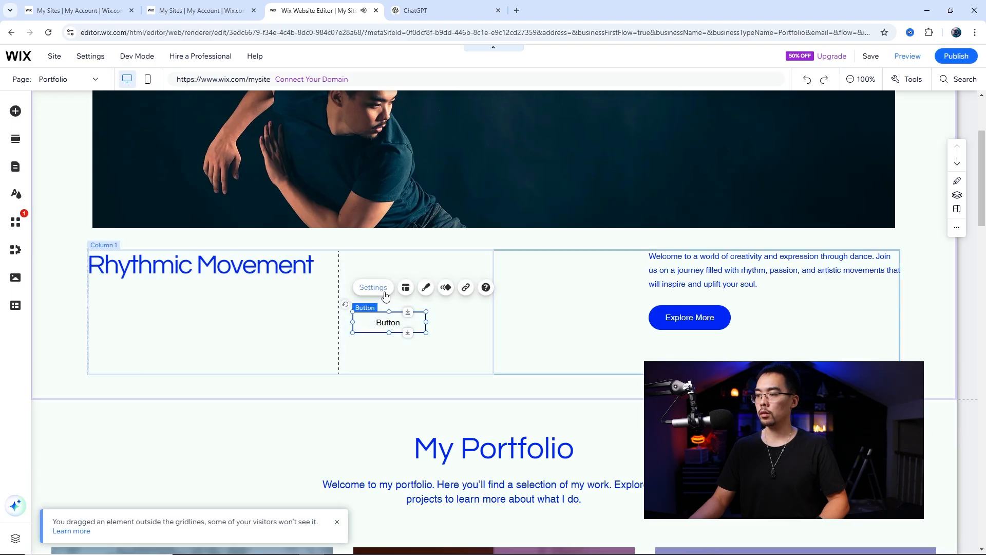
- Change the new outlined button's label to "Testimonials"
click(384, 295)
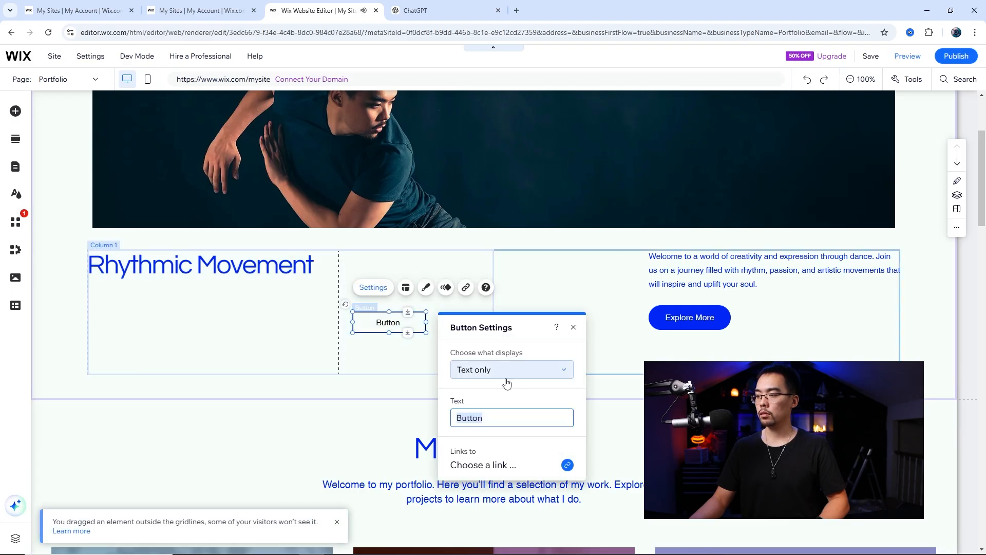
text(Testimonials)
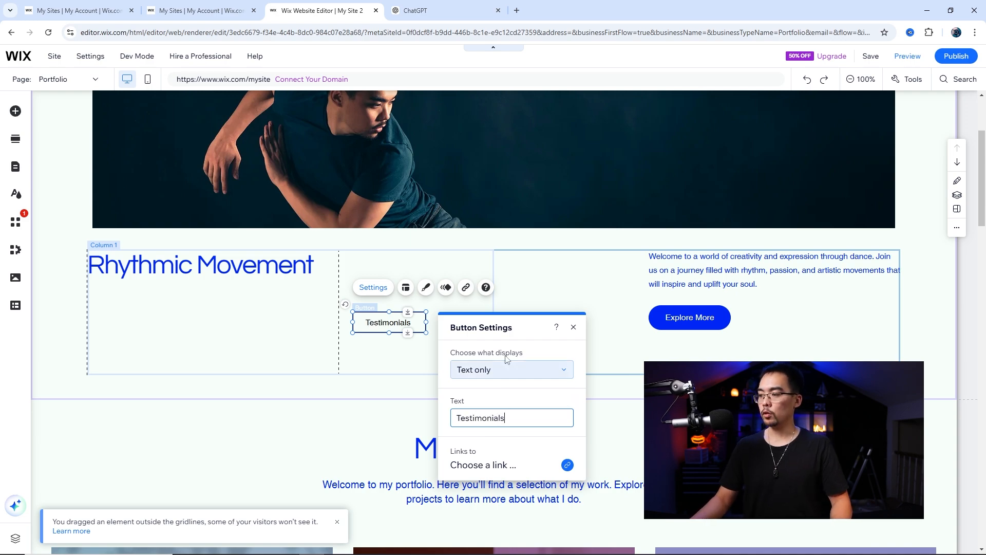
key(Return)
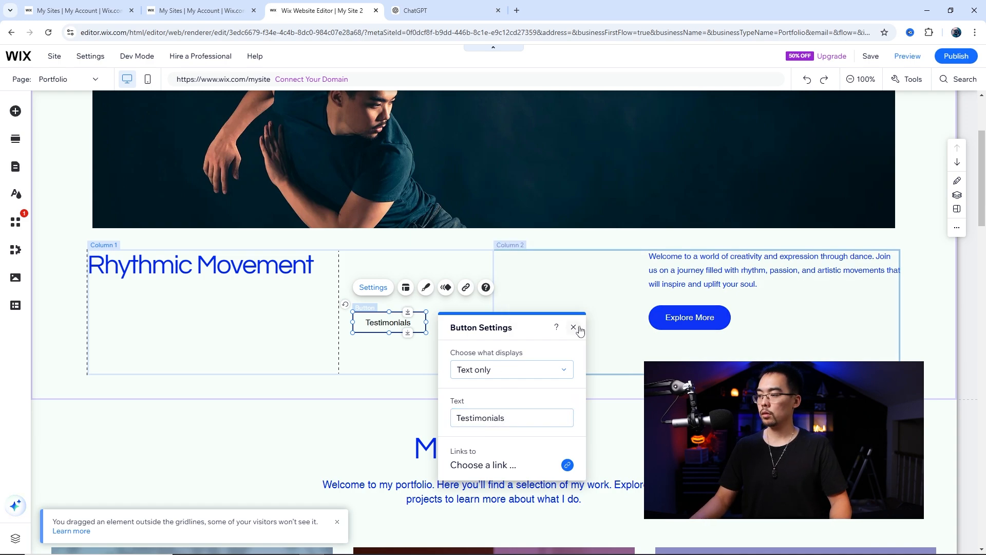
click(573, 329)
- Enlarge the Testimonials button and move it slightly up within the first column
drag(426, 334, 473, 355)
drag(414, 331, 419, 310)
click(463, 364)
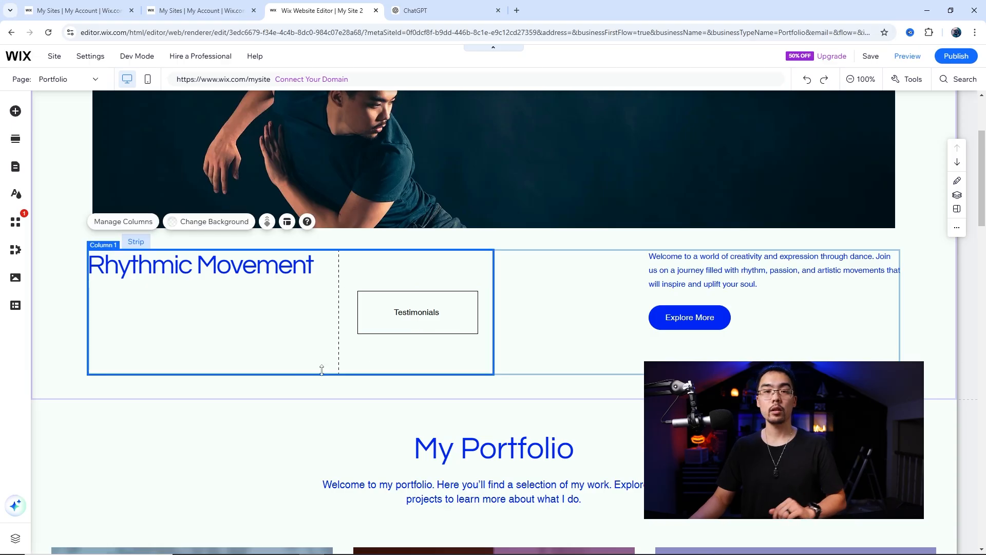
- Examine the strip, box and gallery designs available among the elements to add, without inserting any
click(16, 111)
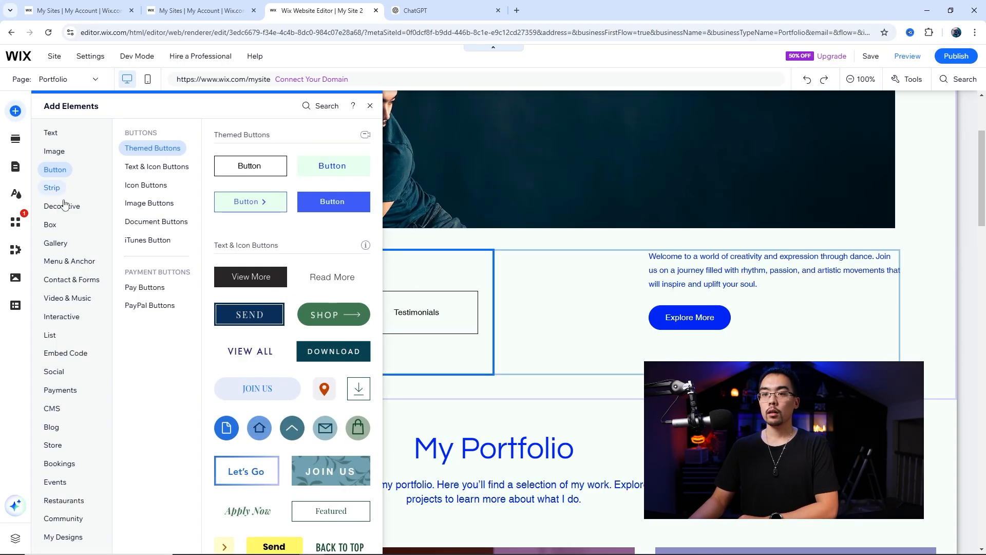
click(61, 191)
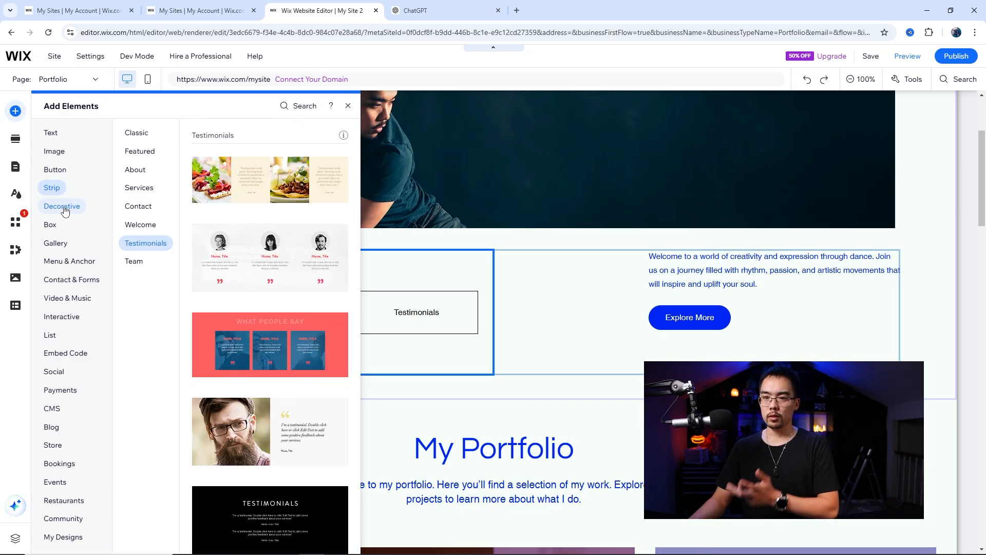
click(51, 226)
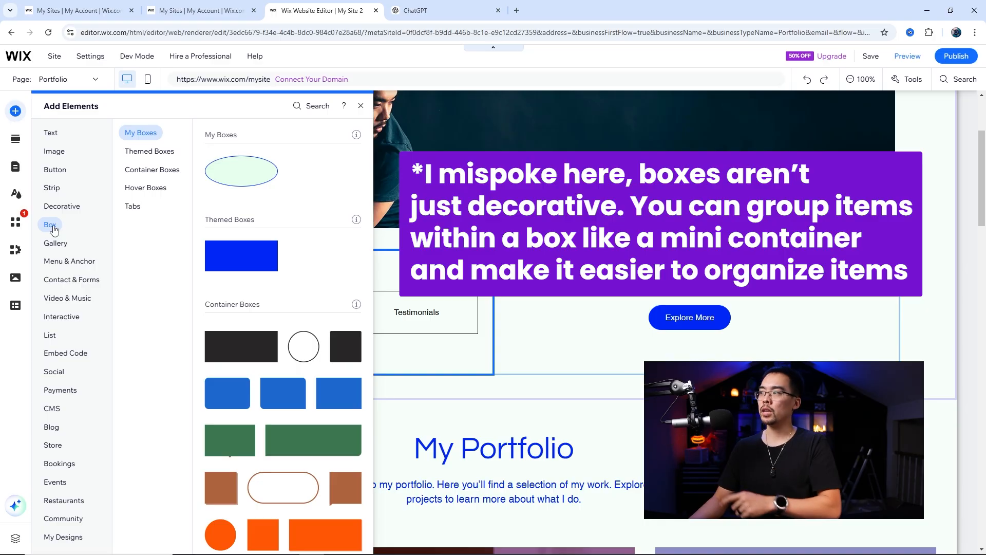
scroll(657, 246, up, 3)
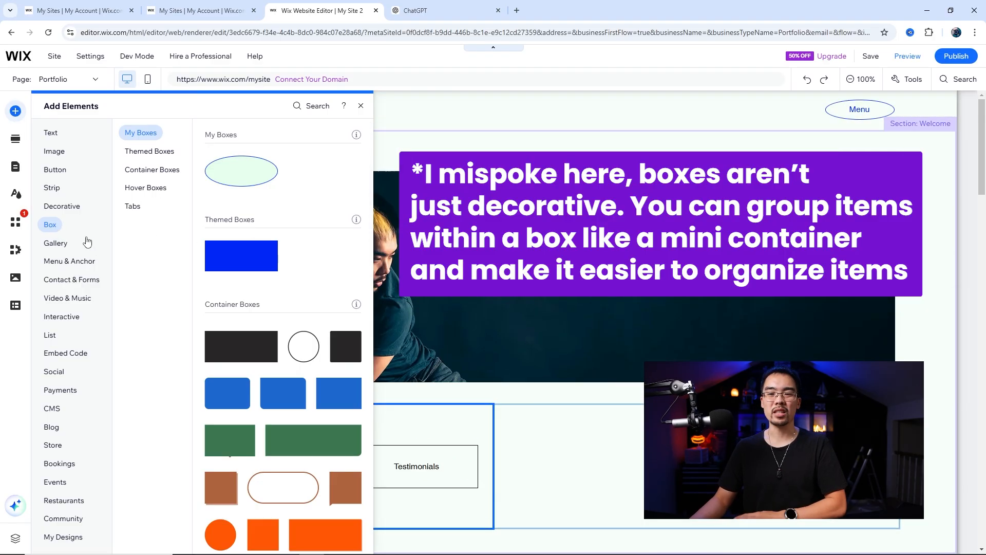
click(61, 244)
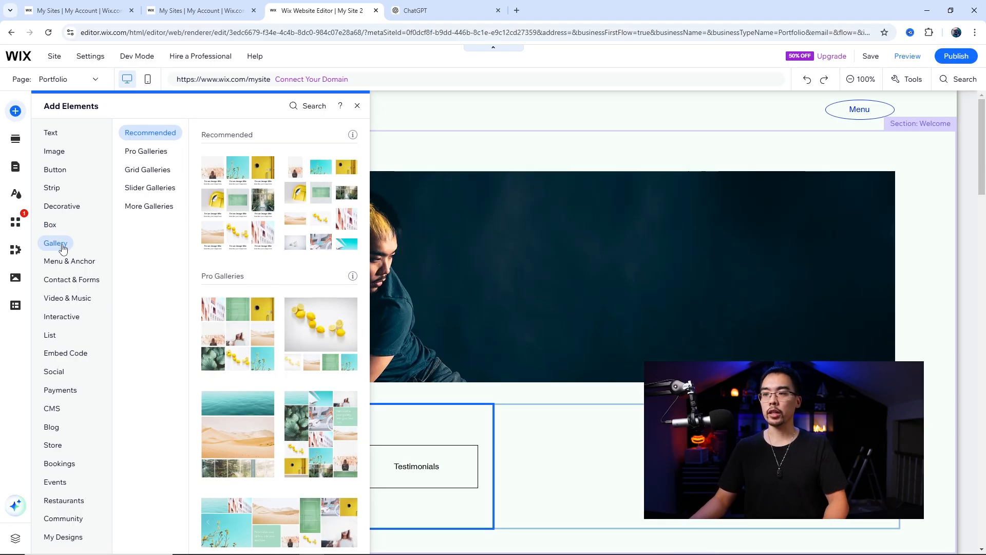
click(505, 389)
- Add an Animated Grid (windows) gallery over the middle testimonial and move it down so it starts below that testimonial's text
scroll(504, 387, down, 10)
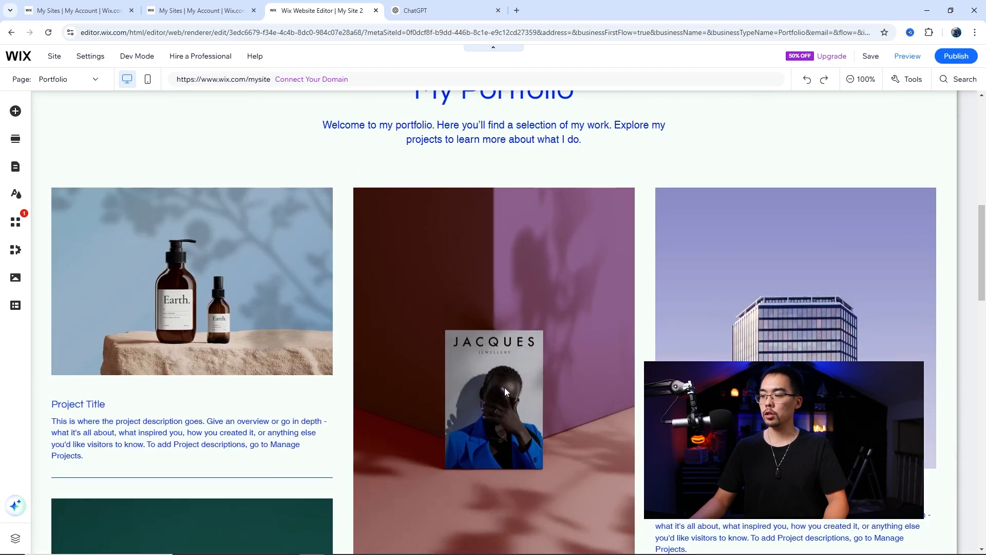
scroll(505, 390, down, 15)
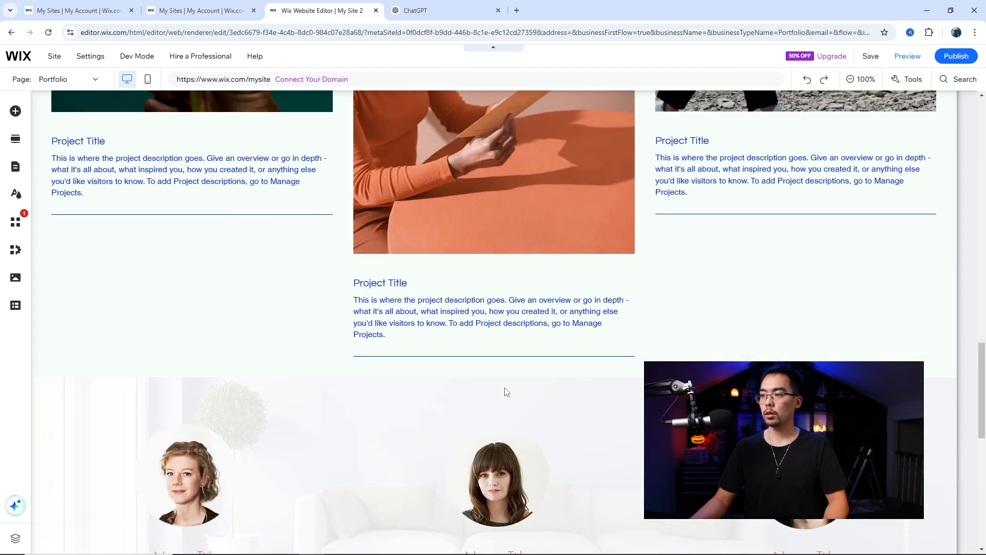
scroll(504, 390, down, 3)
scroll(504, 388, up, 3)
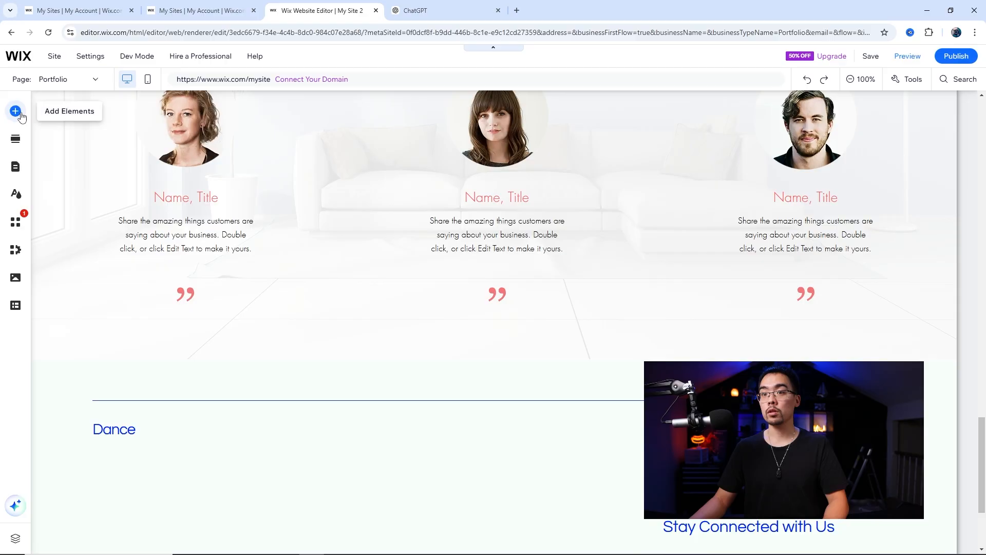
click(19, 114)
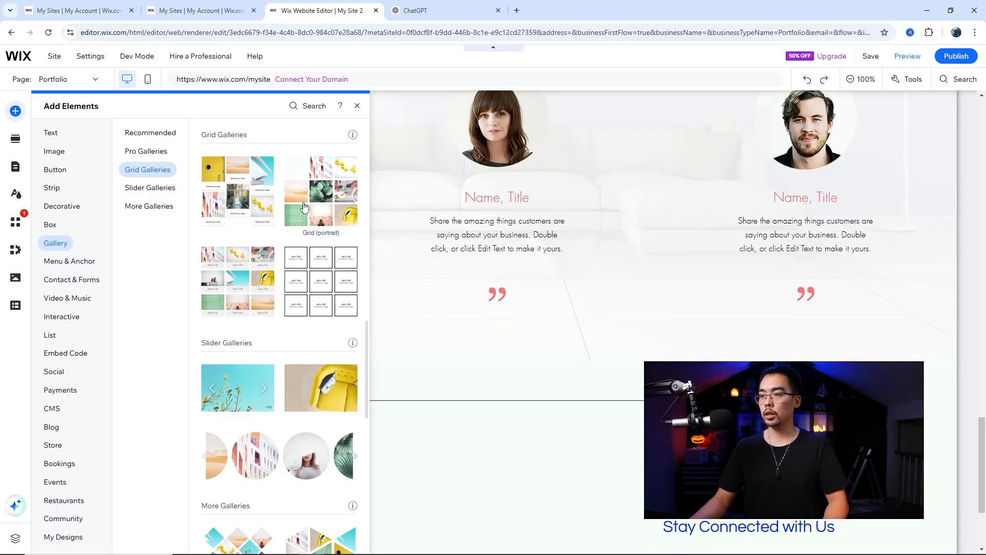
drag(321, 204, 458, 353)
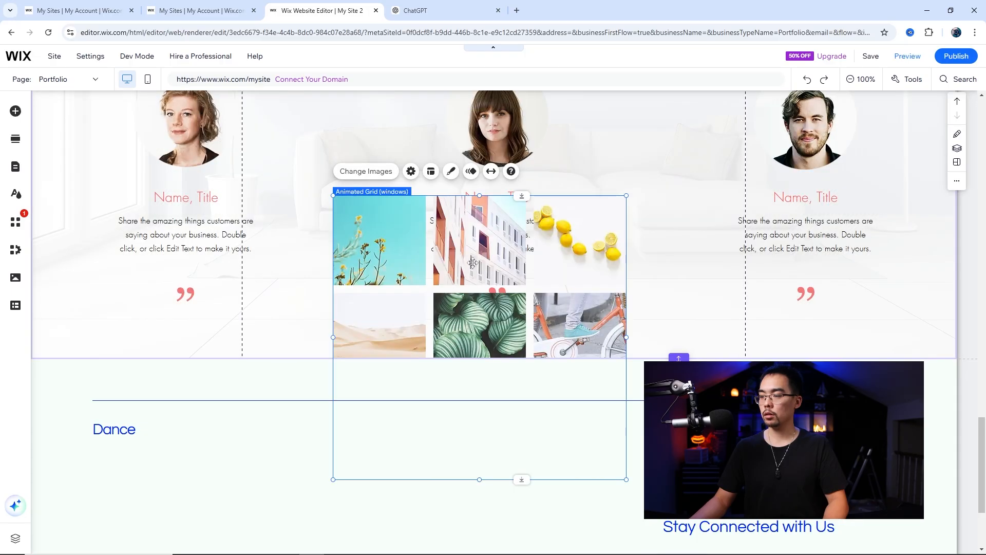
drag(405, 303, 427, 356)
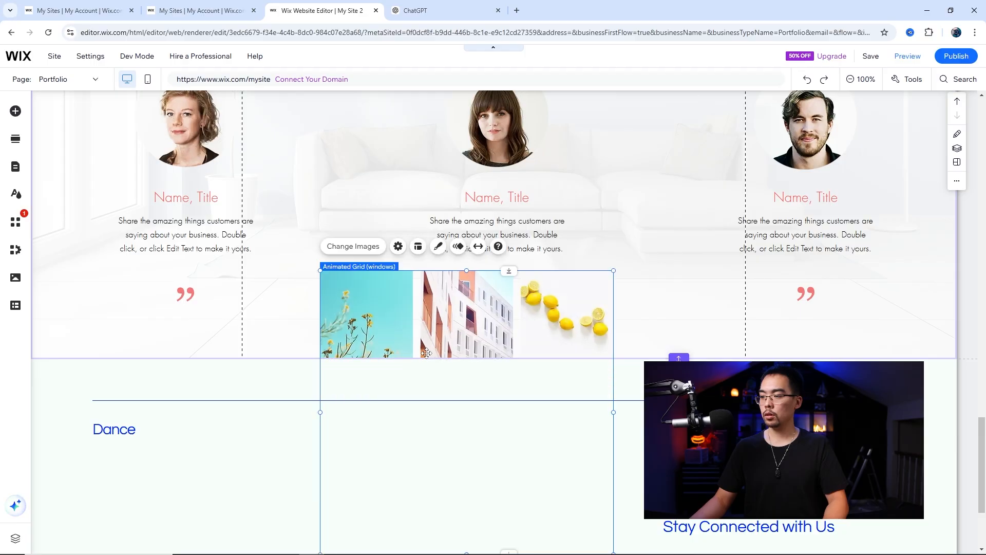
- Open the collection of elements that can be added to the page
click(15, 111)
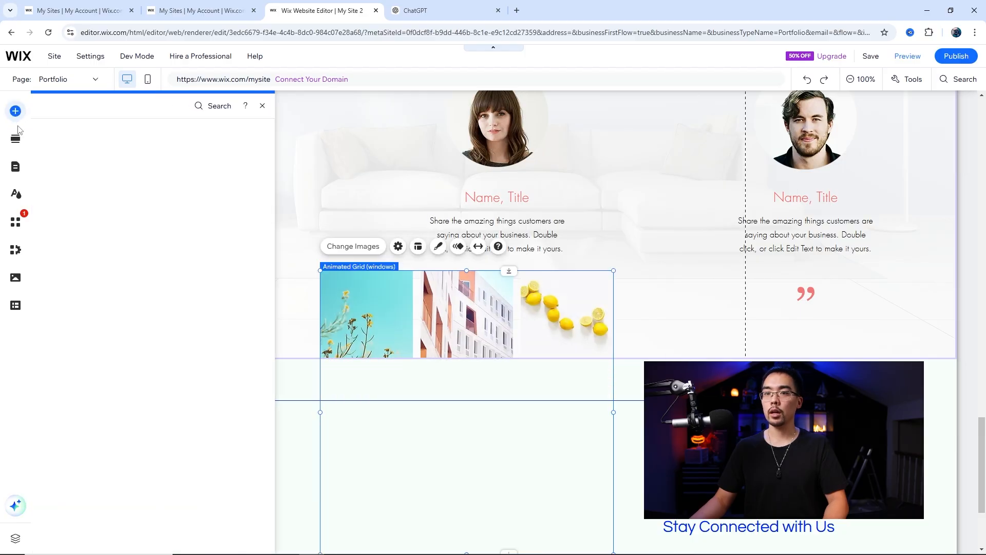
- Add a blank section to the page and move it down to just above the footer
click(15, 111)
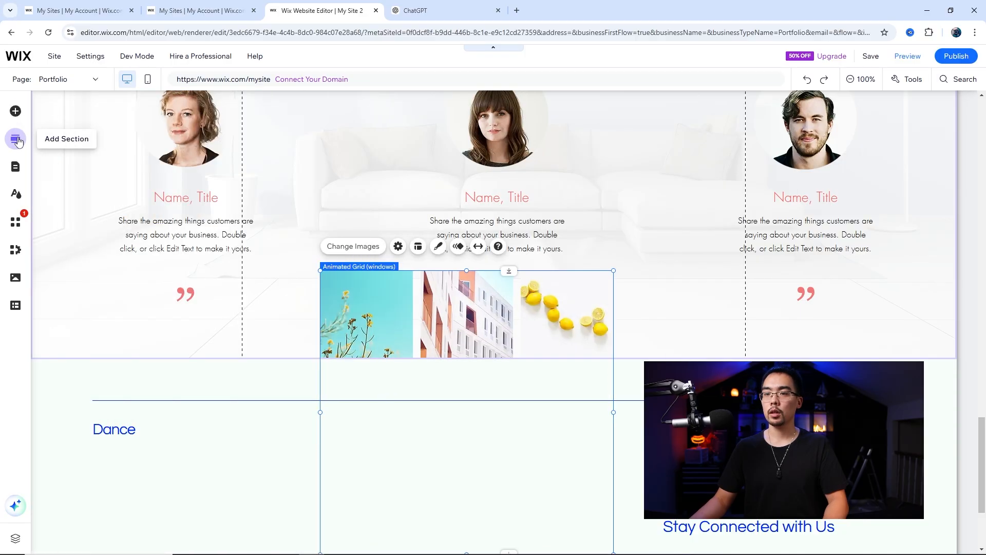
click(215, 329)
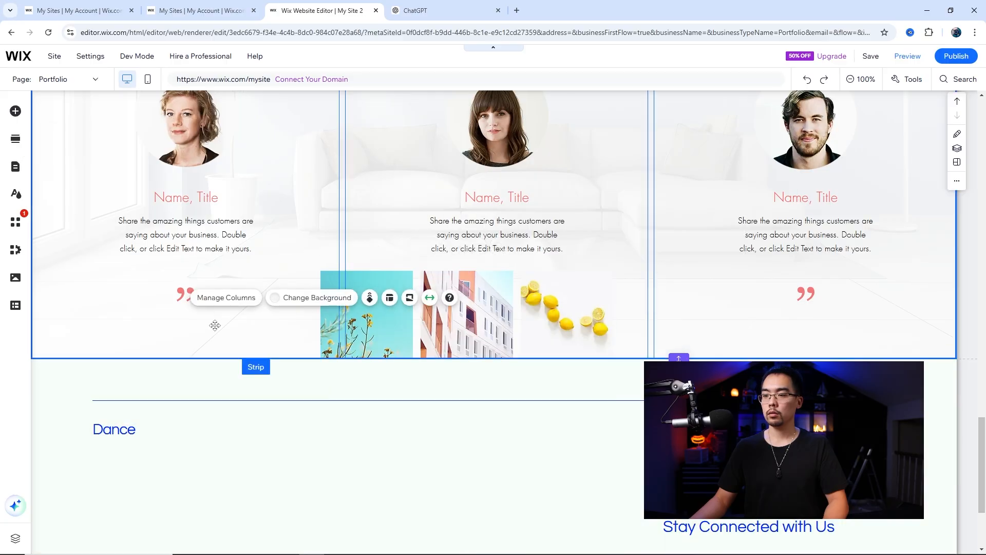
click(11, 143)
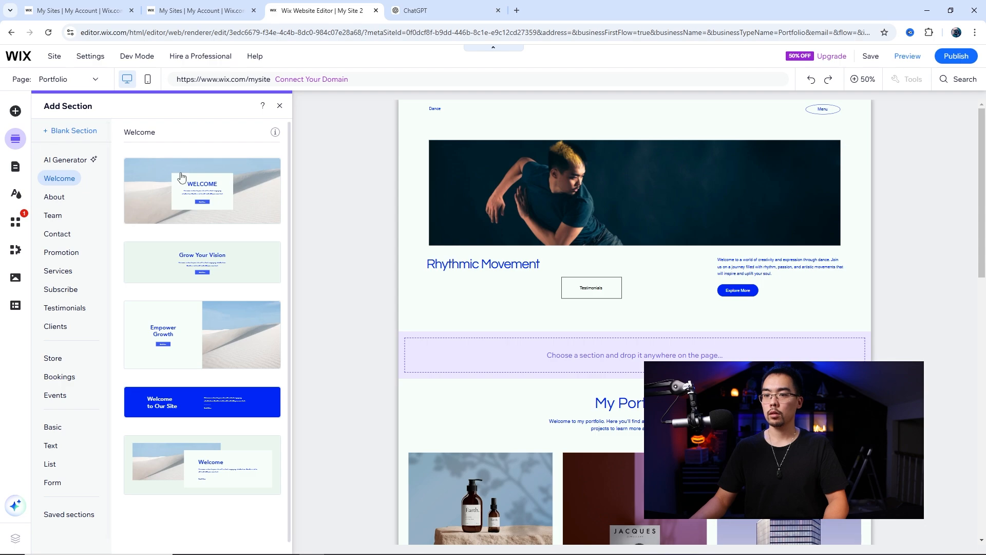
click(77, 131)
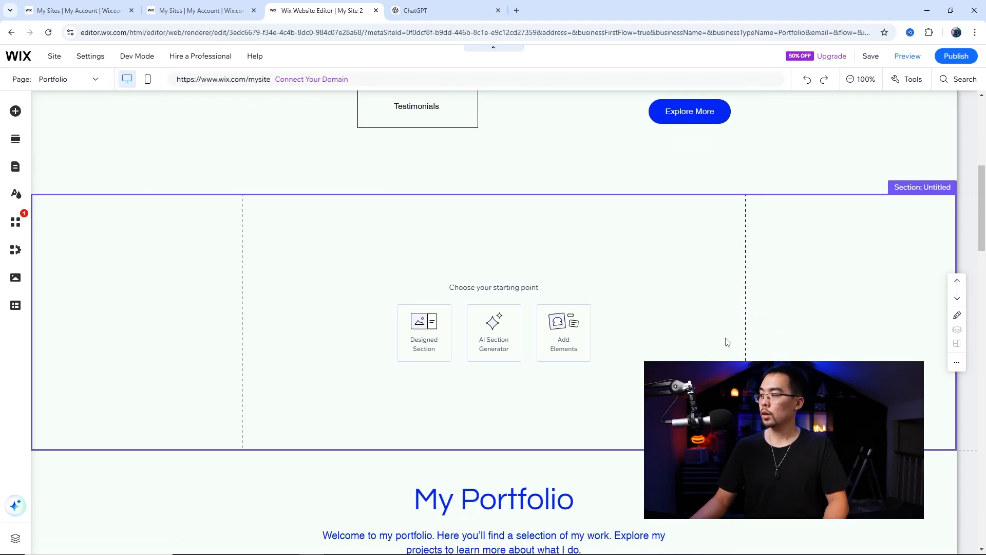
click(911, 294)
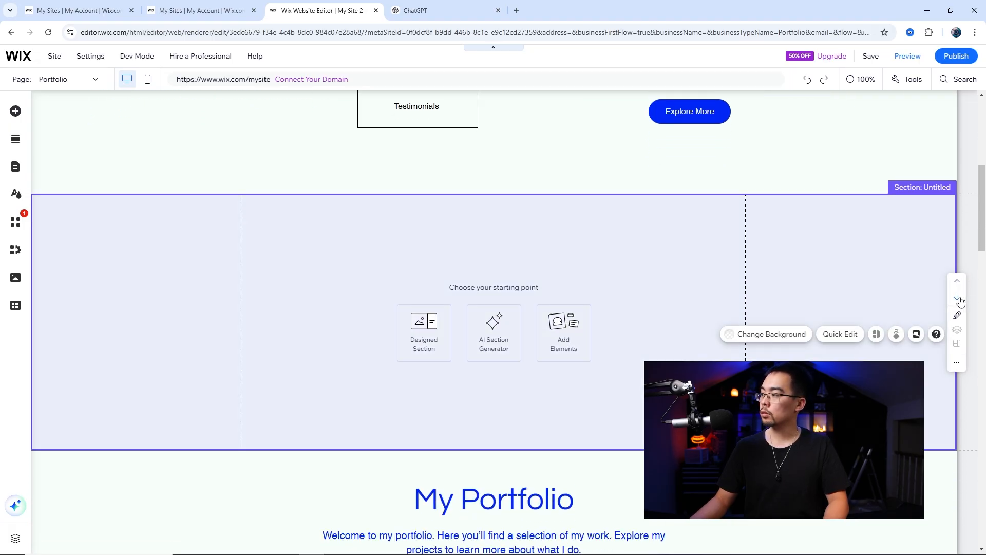
click(958, 298)
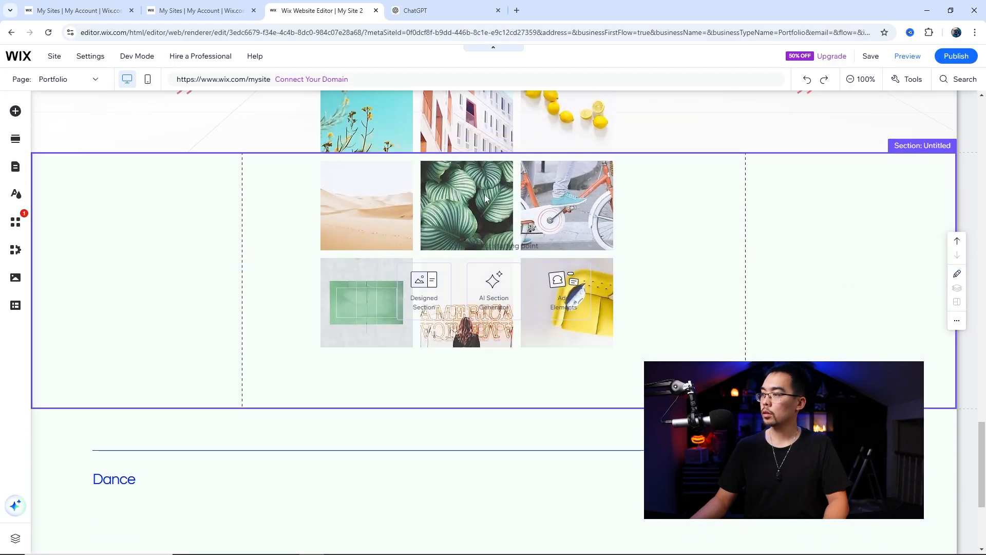
- Move the Animated Grid gallery into the new blank section and extend the section's height to contain the whole gallery
click(479, 195)
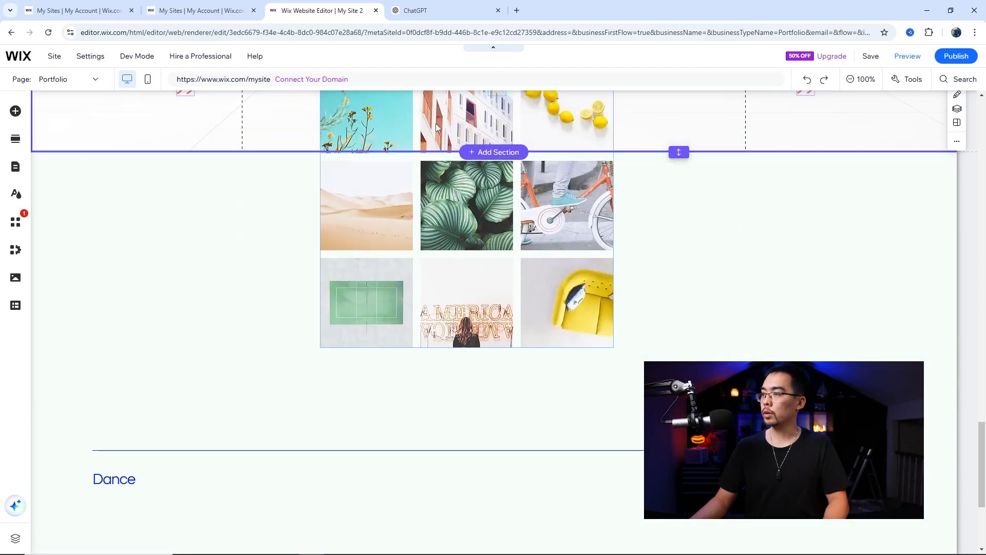
drag(422, 127, 406, 214)
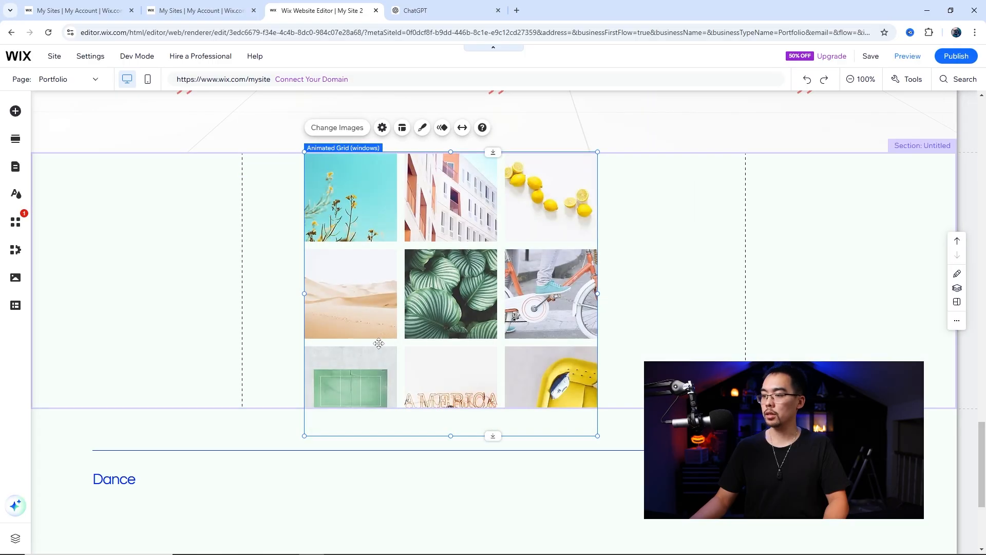
click(200, 362)
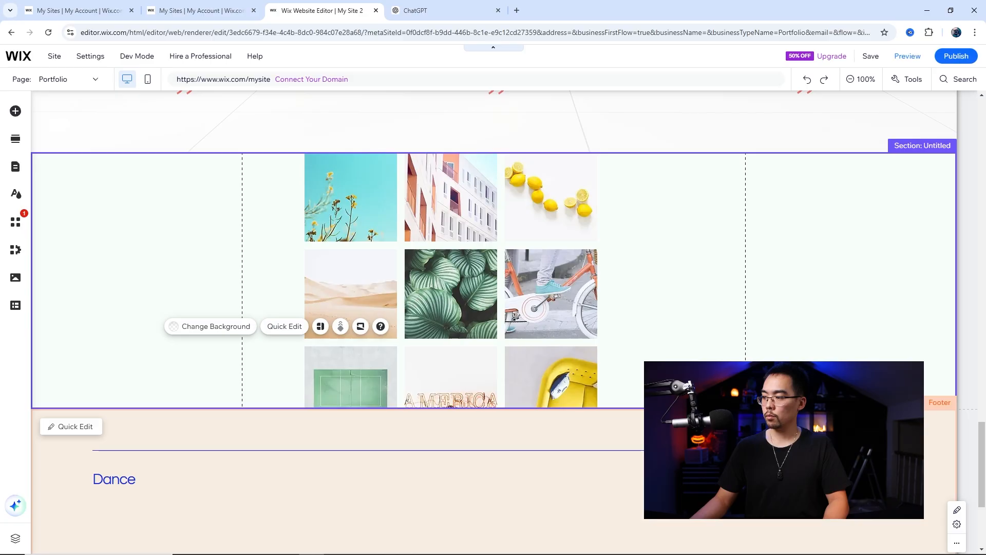
drag(678, 409, 679, 441)
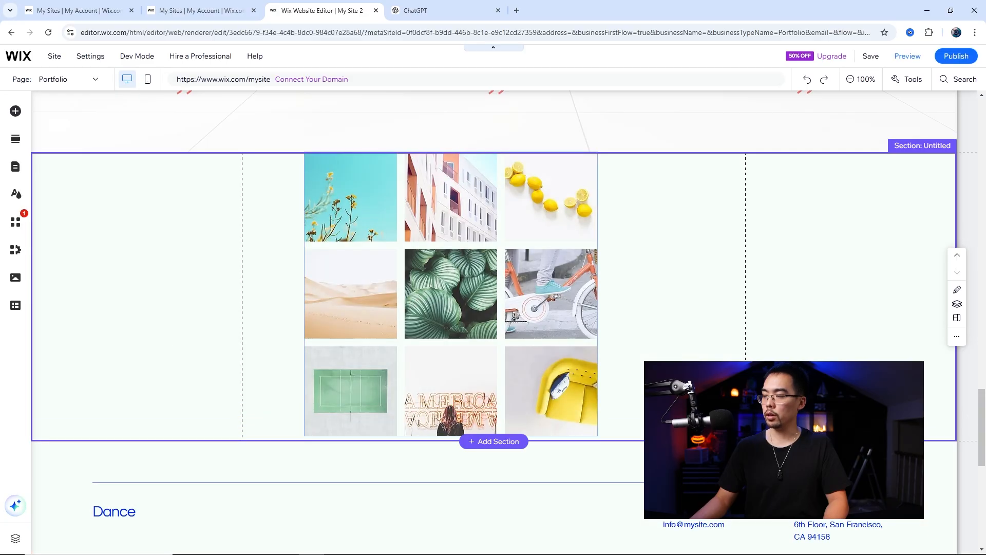
- Stretch the Animated Grid gallery to full width
click(377, 235)
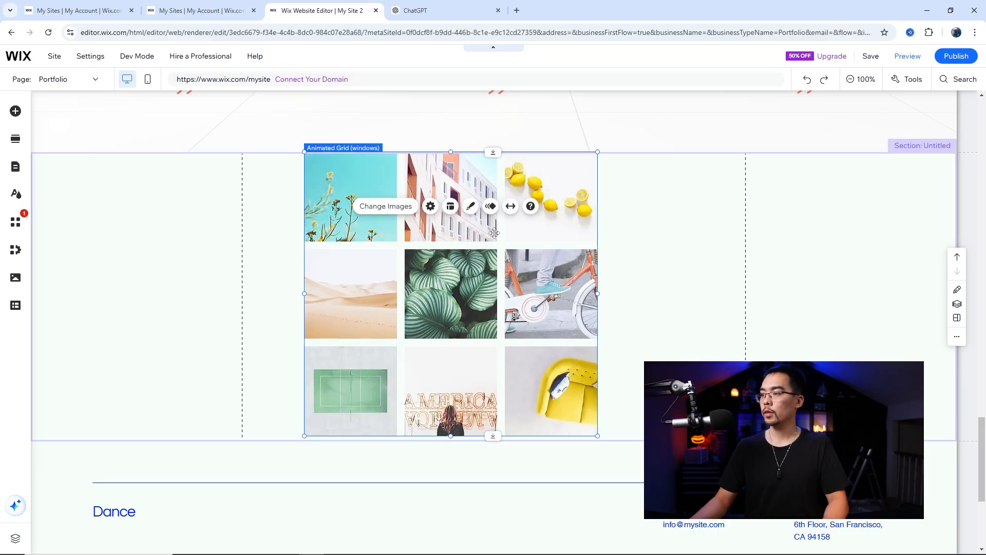
click(510, 208)
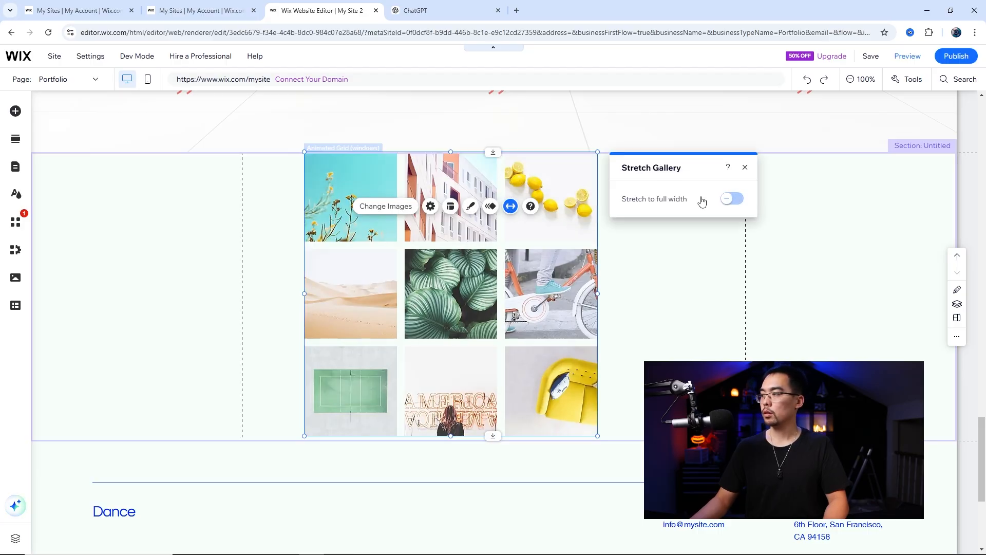
click(731, 199)
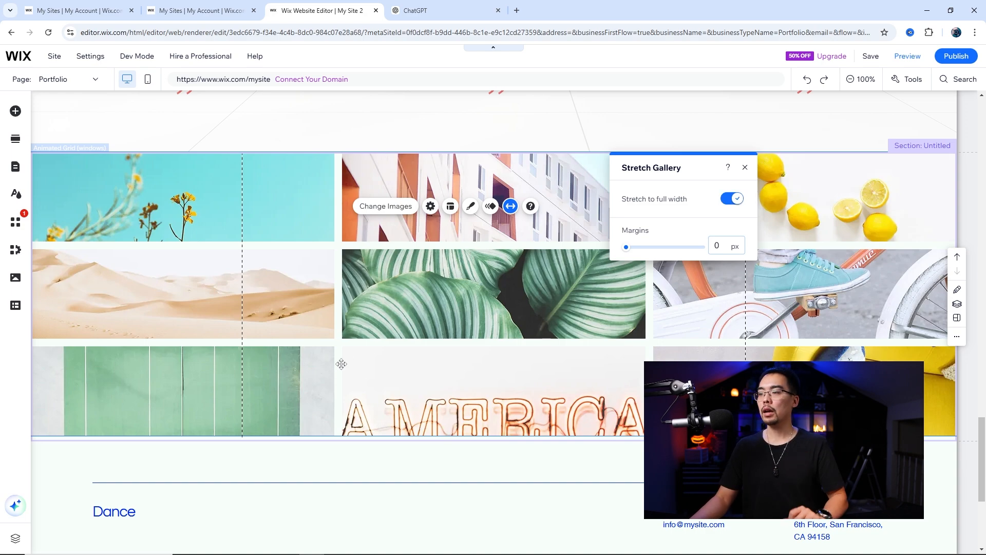
- Remove all nine placeholder images from the Animated Grid gallery
click(385, 206)
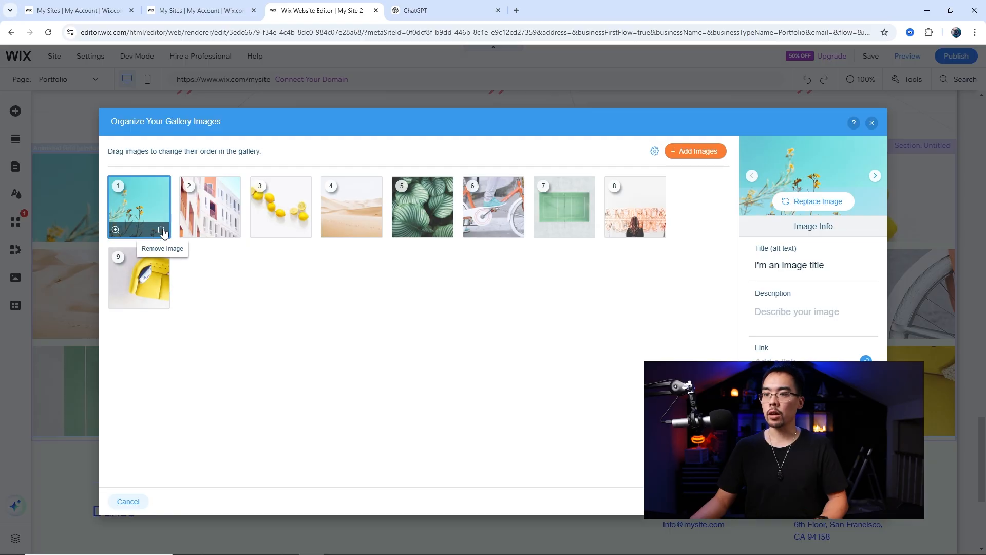
click(161, 230)
click(161, 230)
click(161, 230)
click(162, 230)
click(161, 230)
click(161, 230)
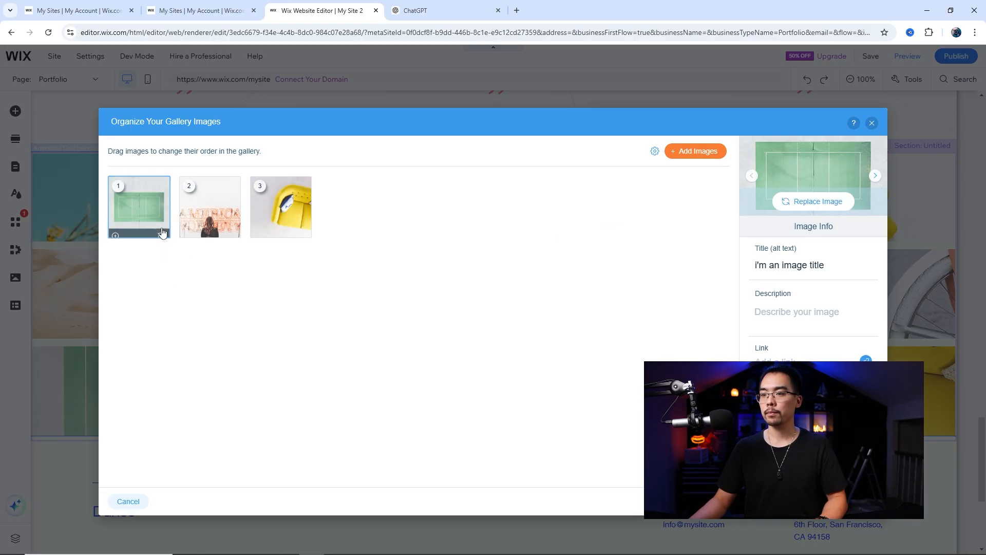
click(161, 230)
click(162, 230)
click(161, 230)
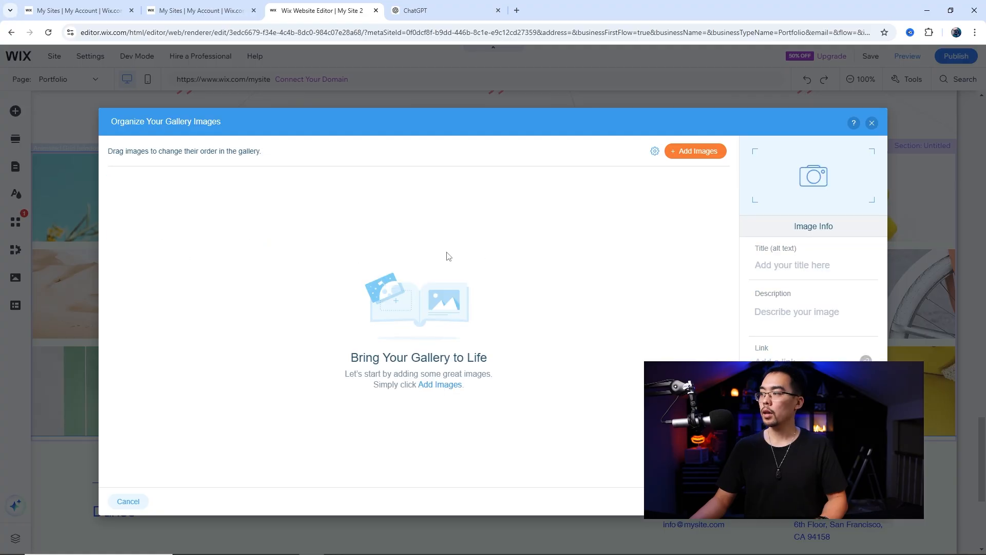
- Upload CSH_9639.jpg, CSH_1357.jpg, beyond preview-10.jpg and DP_Gala-83.jpg from the computer to the site files
click(706, 157)
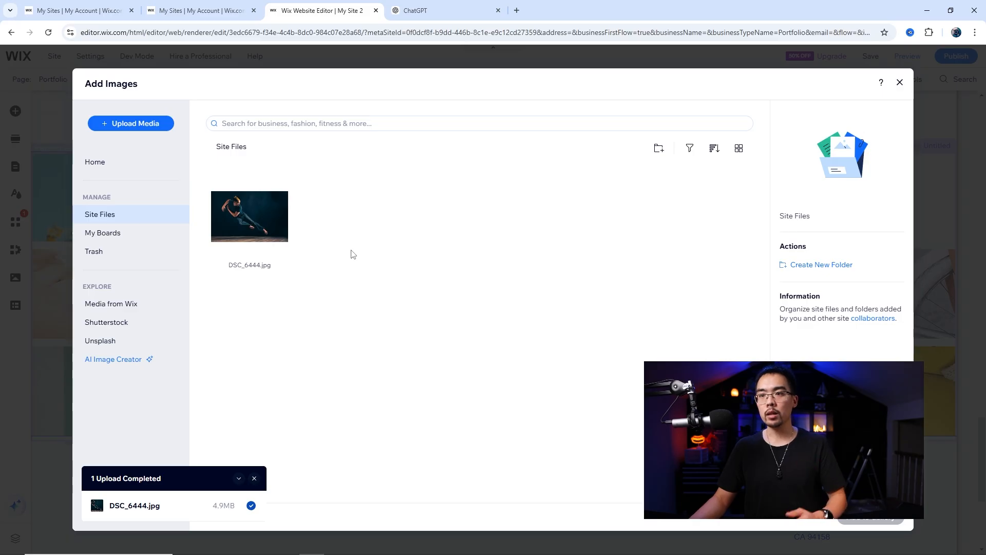
click(155, 128)
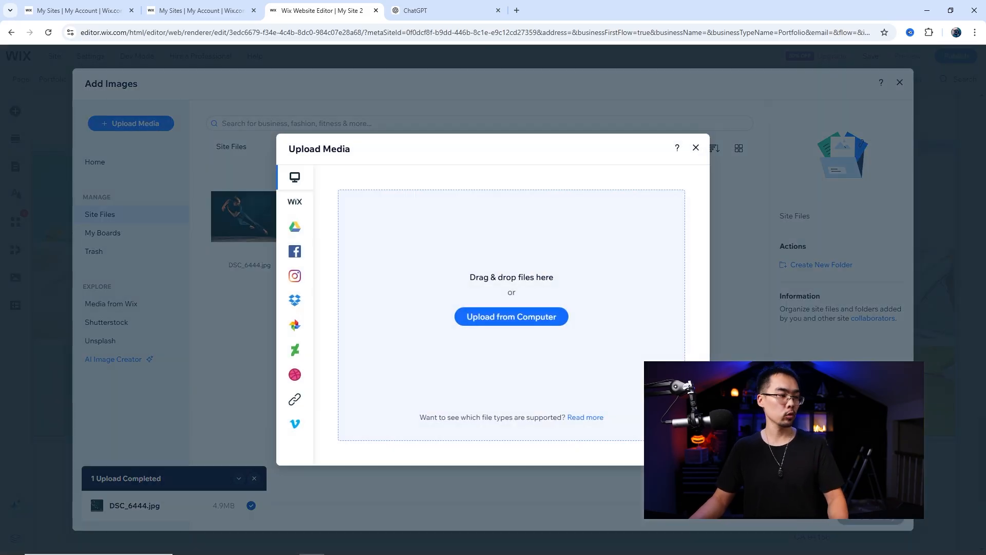
click(472, 311)
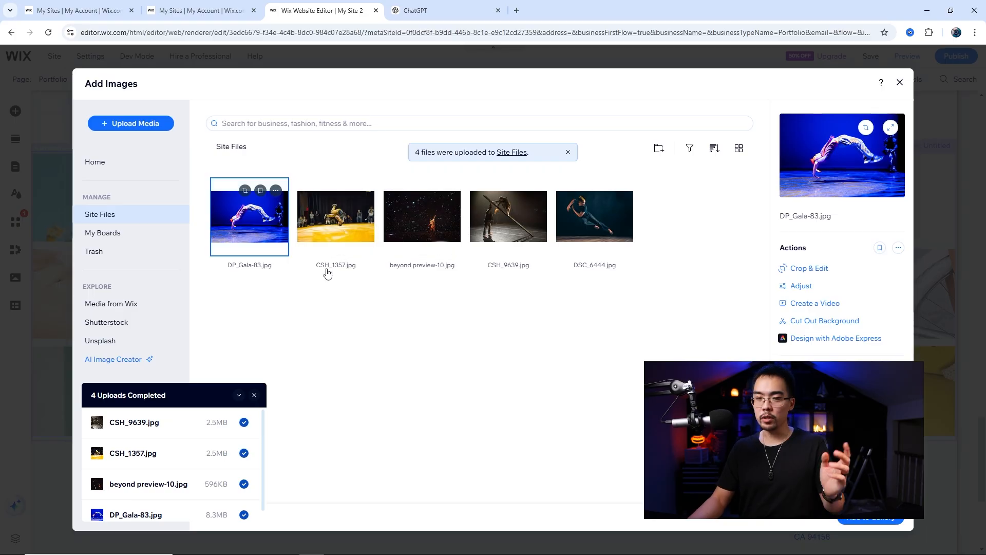
- Add all five site images, from DP_Gala-83.jpg through DSC_6444.jpg, to the gallery
click(340, 233)
click(260, 231)
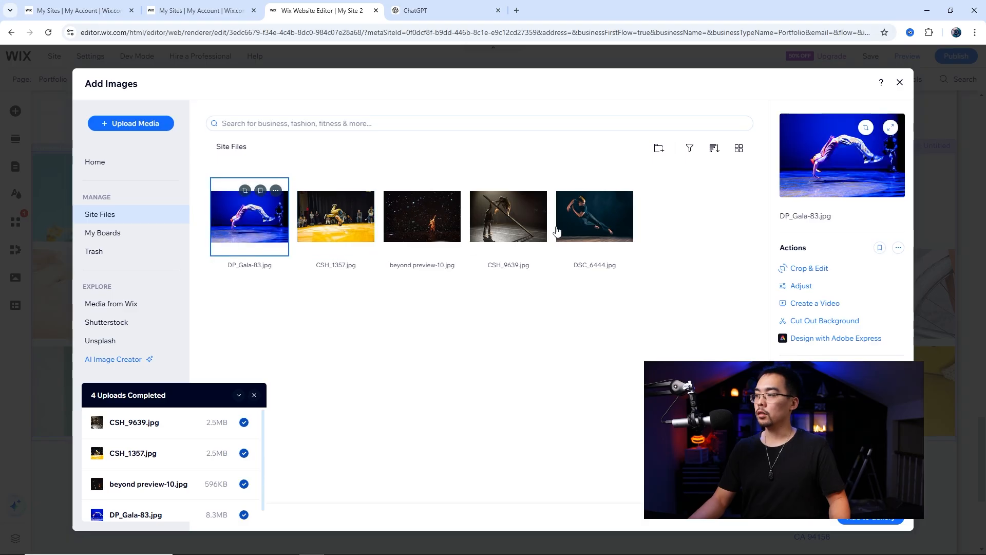
shift+click(557, 231)
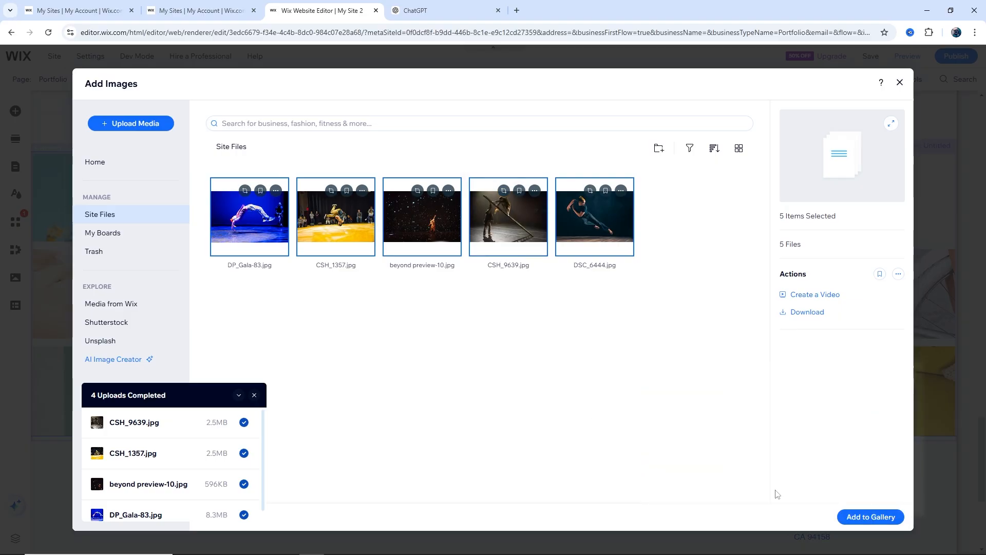
click(861, 517)
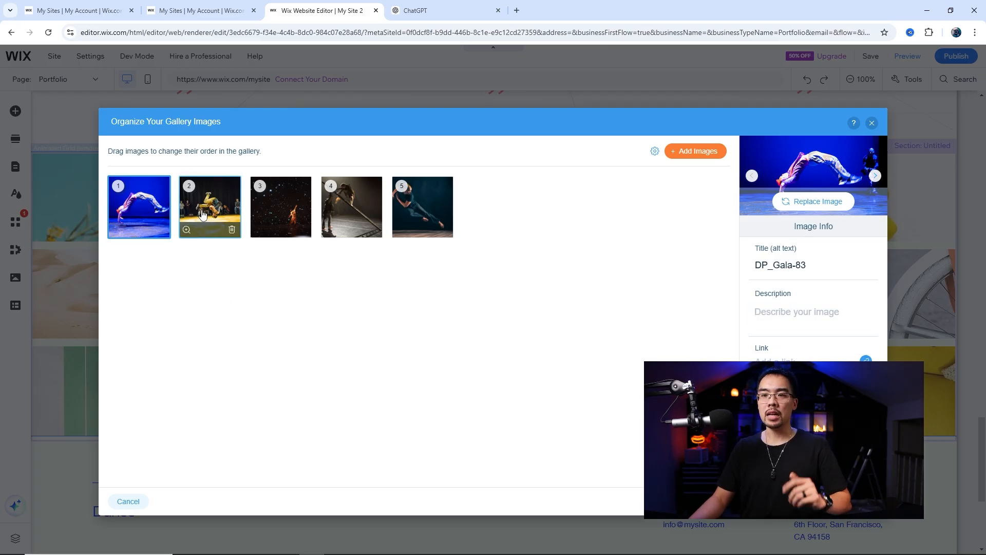
- Reorder the gallery images to CSH_1357 first, CSH_9639 second and DP_Gala-83 fourth, and apply the arrangement
drag(146, 205, 185, 205)
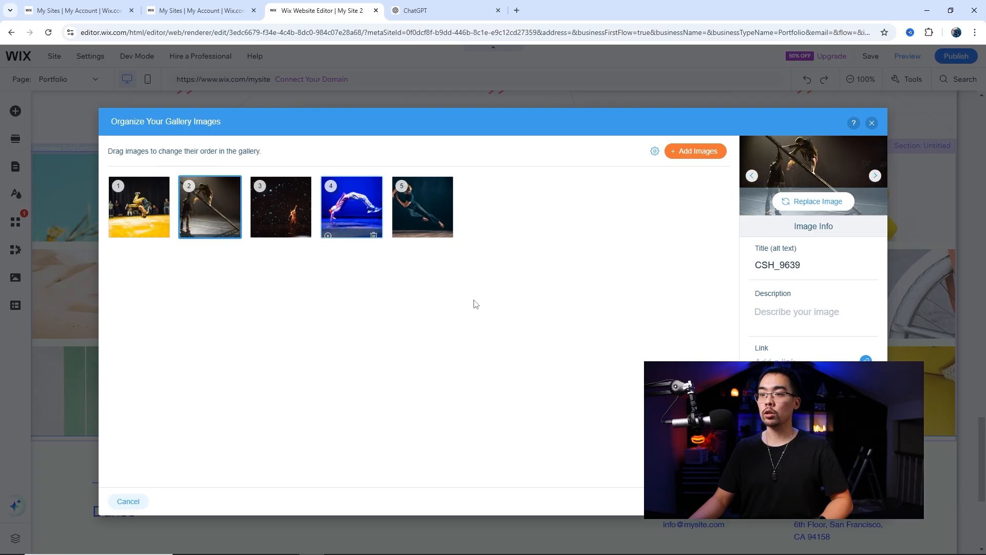
click(858, 501)
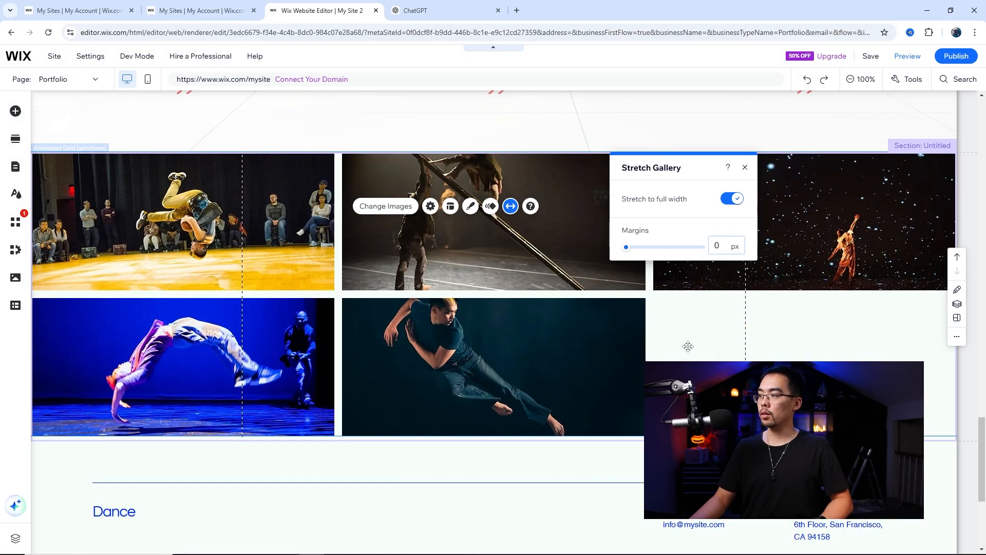
- Set the stretched gallery's margins to 12 px and its layout to 5 columns
drag(624, 253, 606, 243)
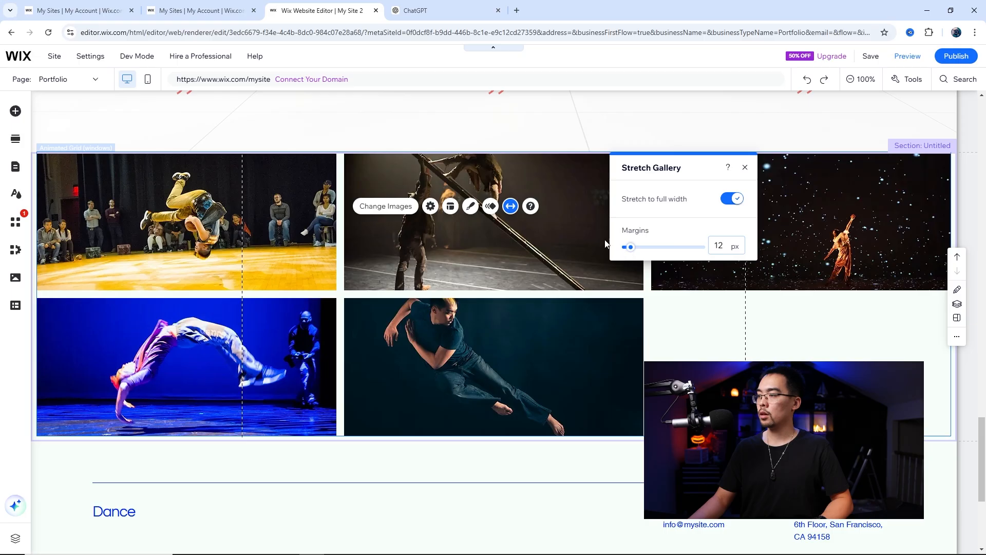
click(451, 208)
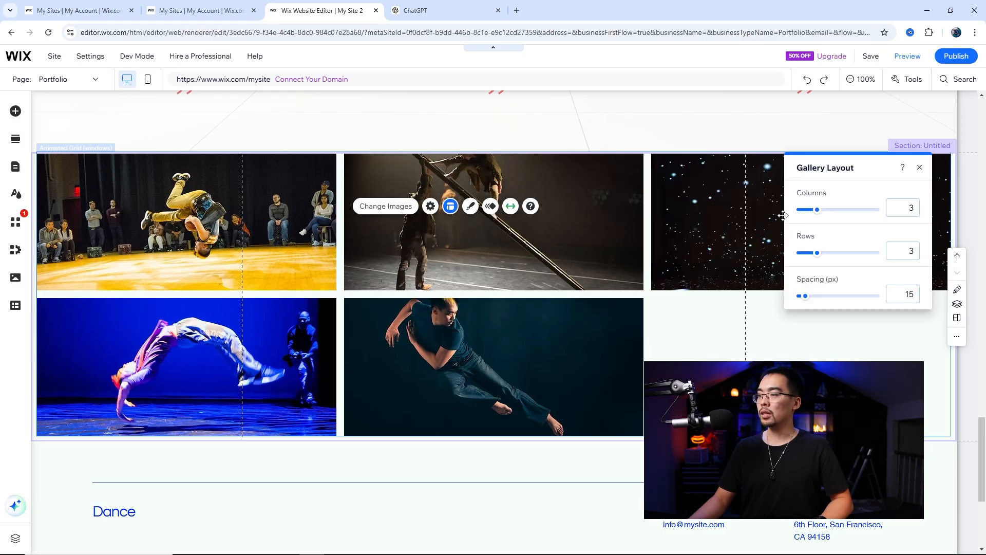
drag(818, 210, 831, 212)
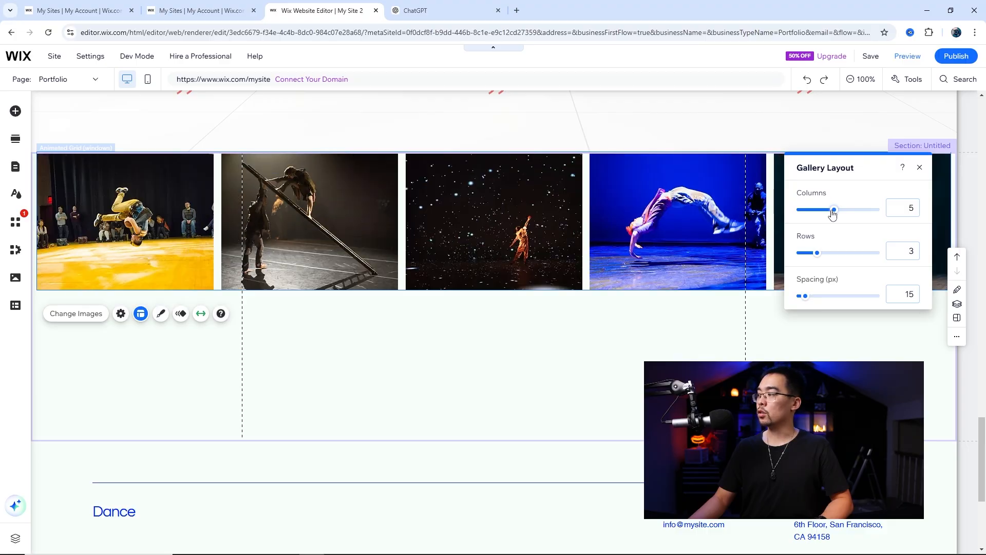
click(919, 168)
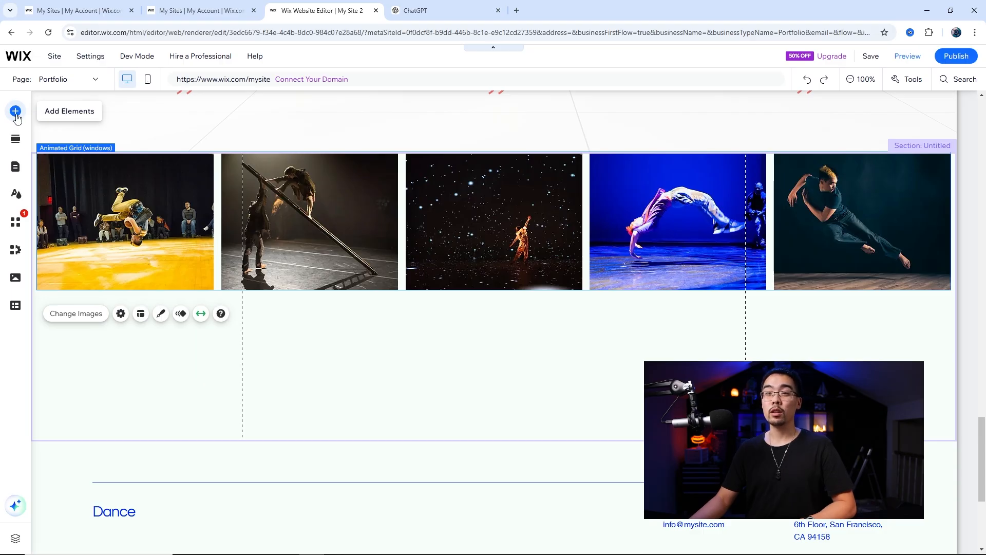
- Add another blank section and move it down below the dance photo gallery, just above the footer
click(16, 139)
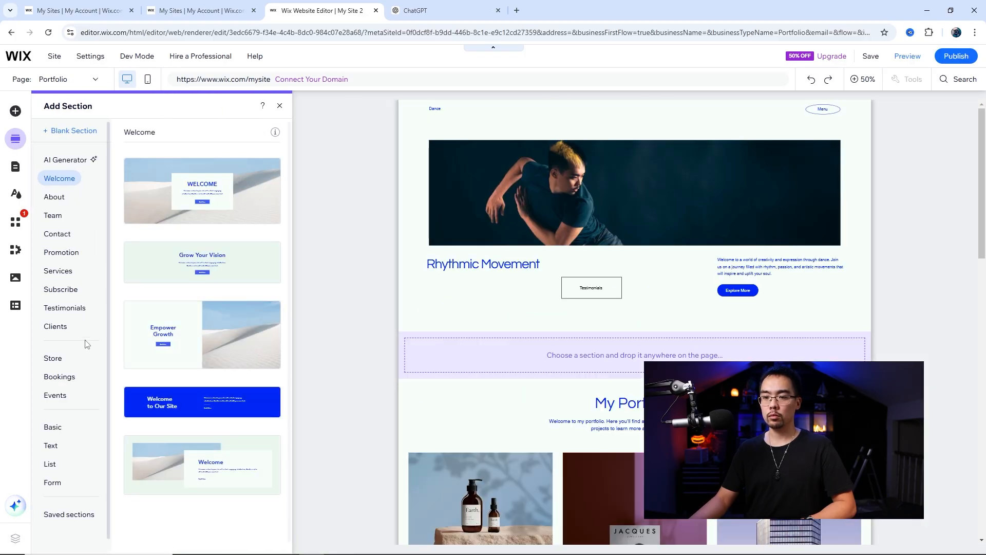
scroll(85, 365, down, 1)
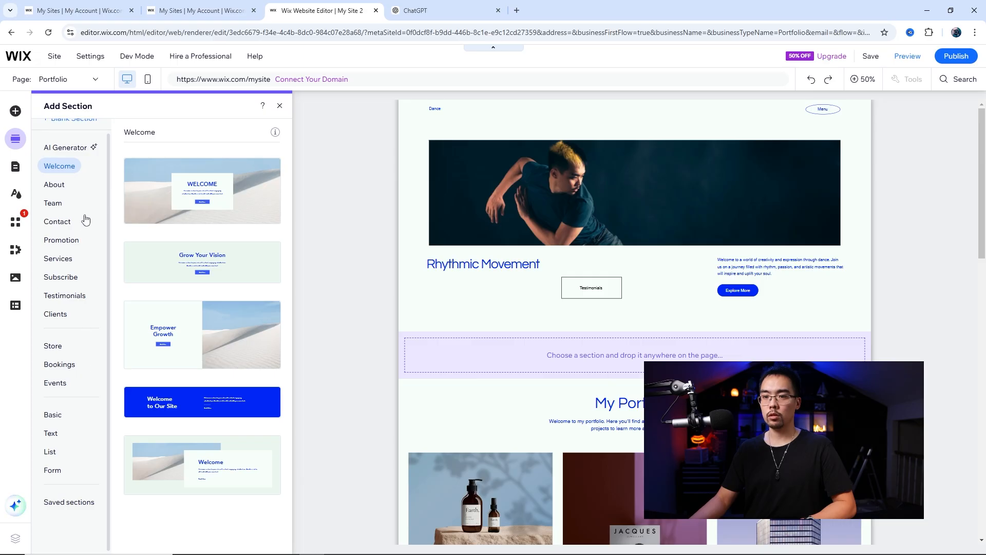
scroll(64, 140, up, 1)
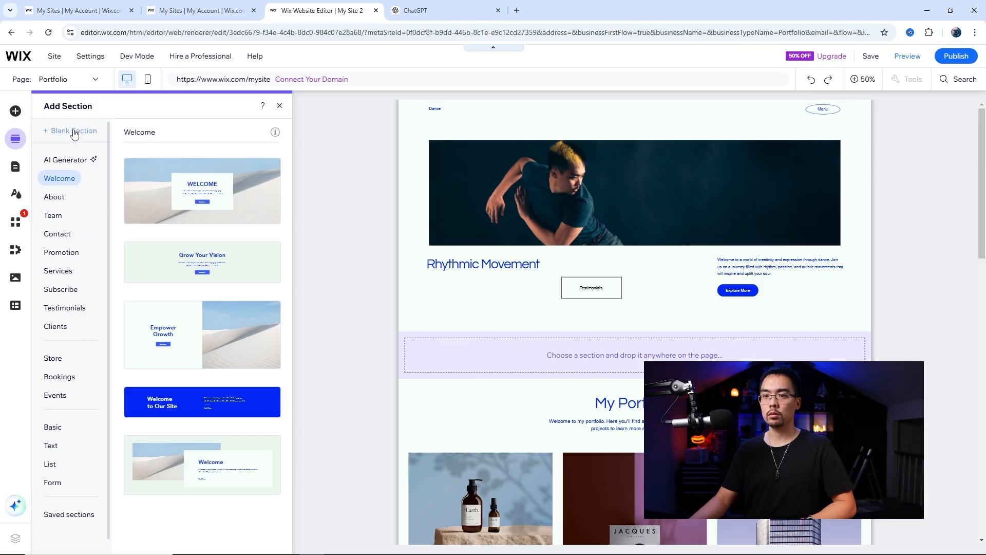
click(74, 132)
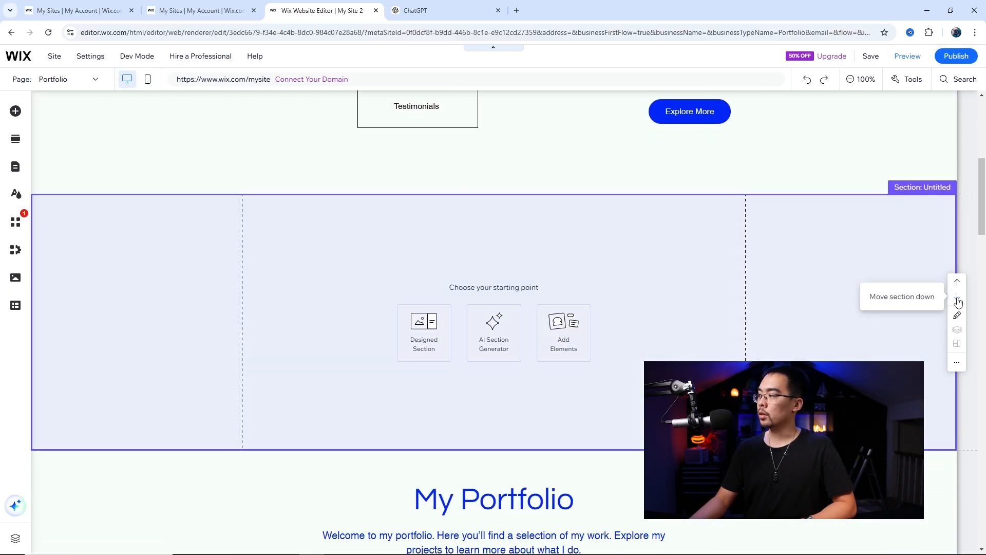
click(957, 297)
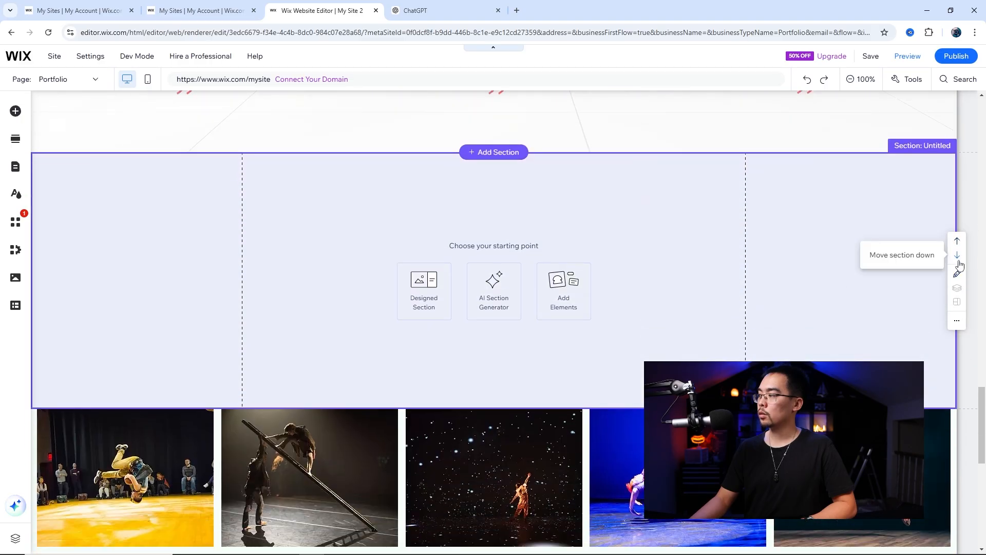
click(957, 256)
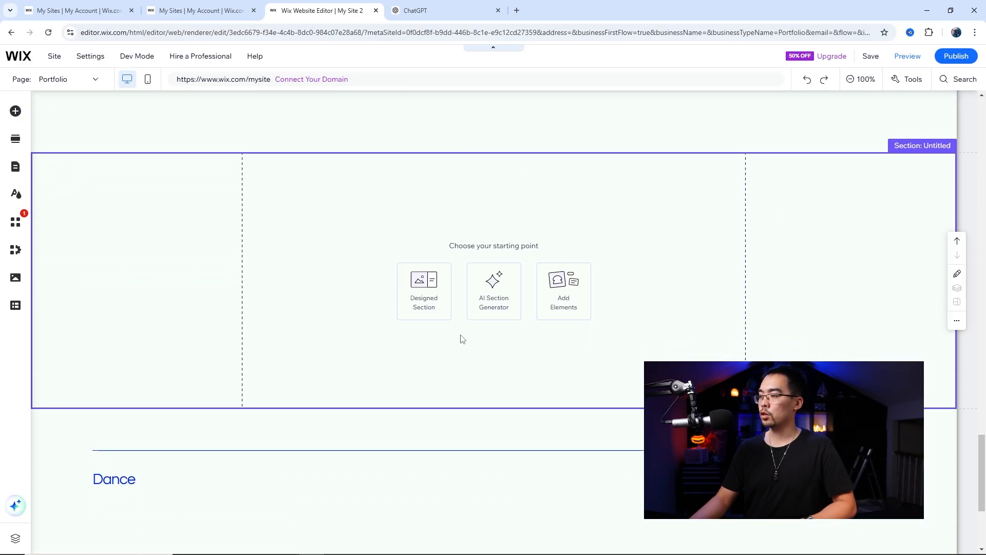
- Add a YouTube single video player to the blank section above the footer
click(556, 298)
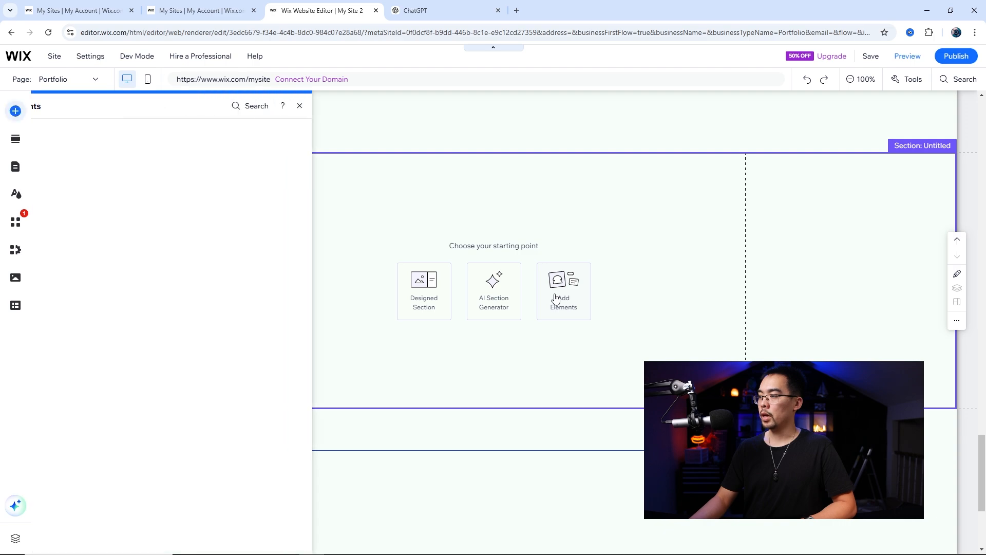
click(99, 278)
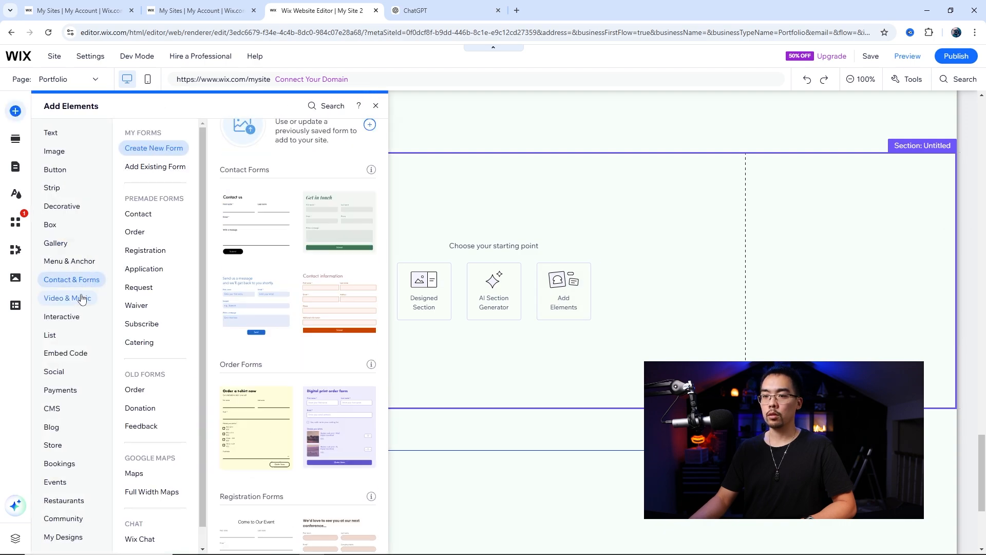
click(82, 298)
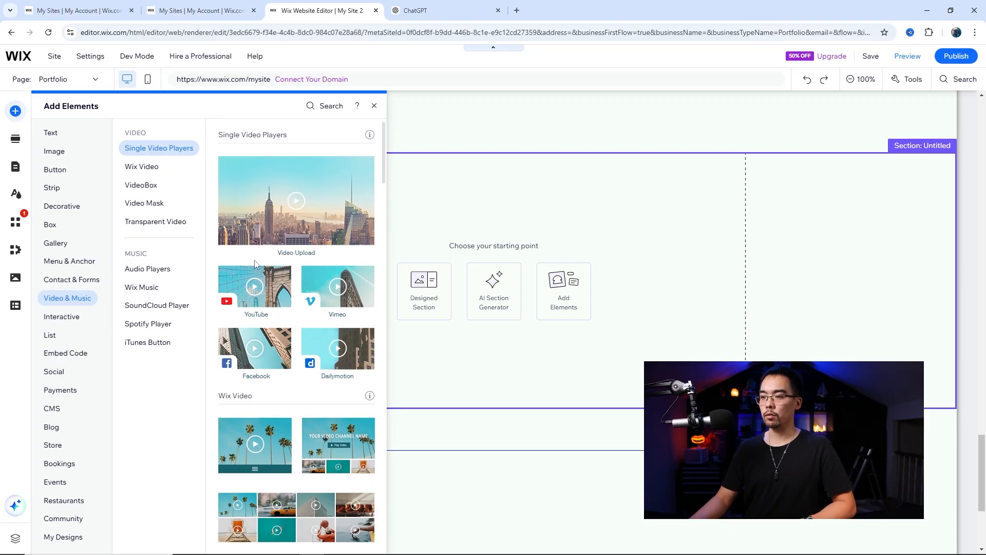
click(261, 291)
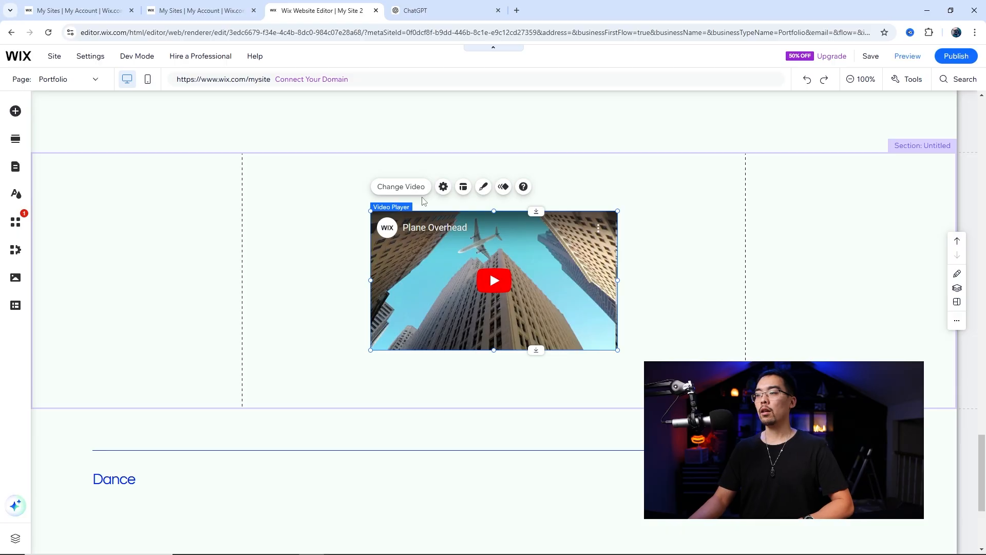
- Change the video player's source from YouTube to a video from the computer
click(416, 189)
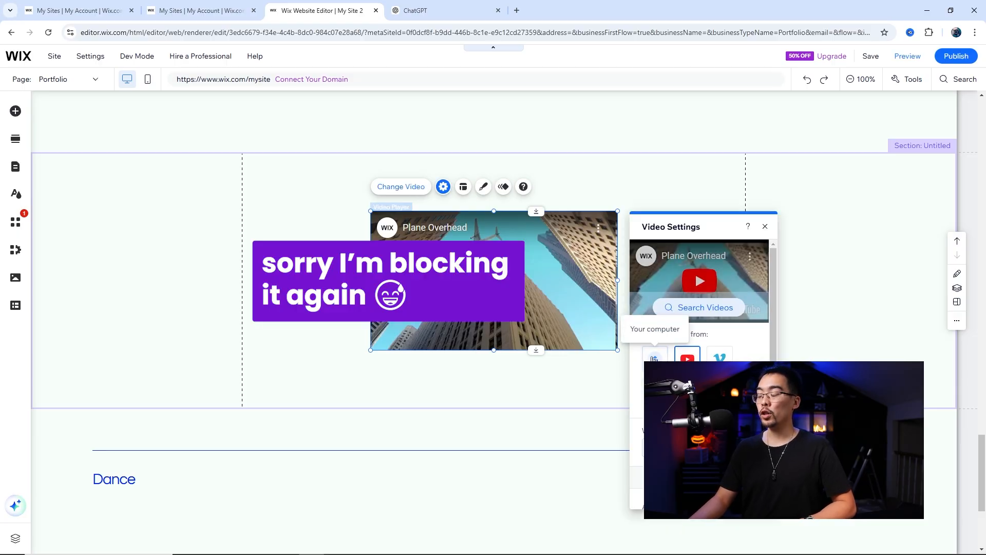
click(654, 358)
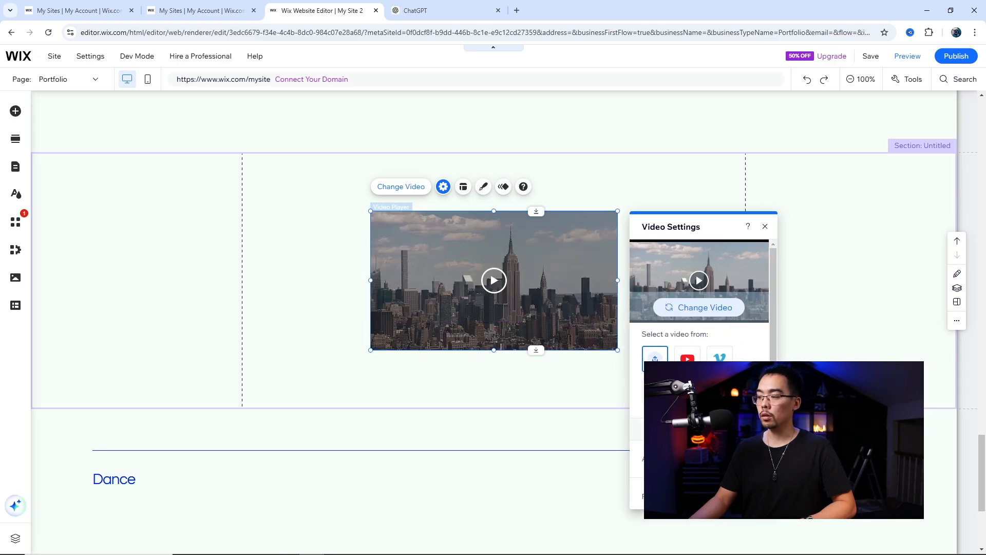
click(765, 228)
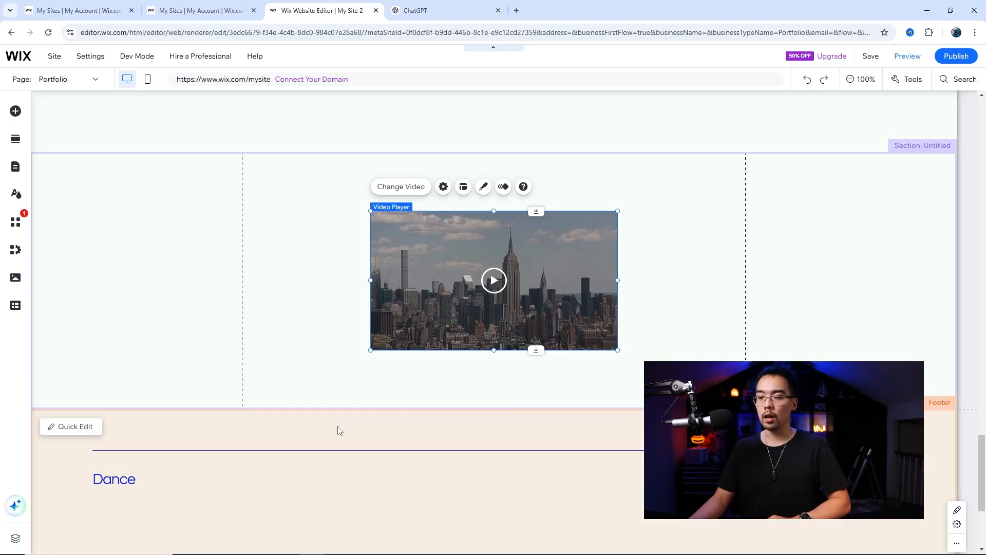
- Place an anchor named Testimonial Anchor along the lower edge of the testimonials strip, just above the dance photo gallery
scroll(447, 367, up, 10)
scroll(447, 369, down, 2)
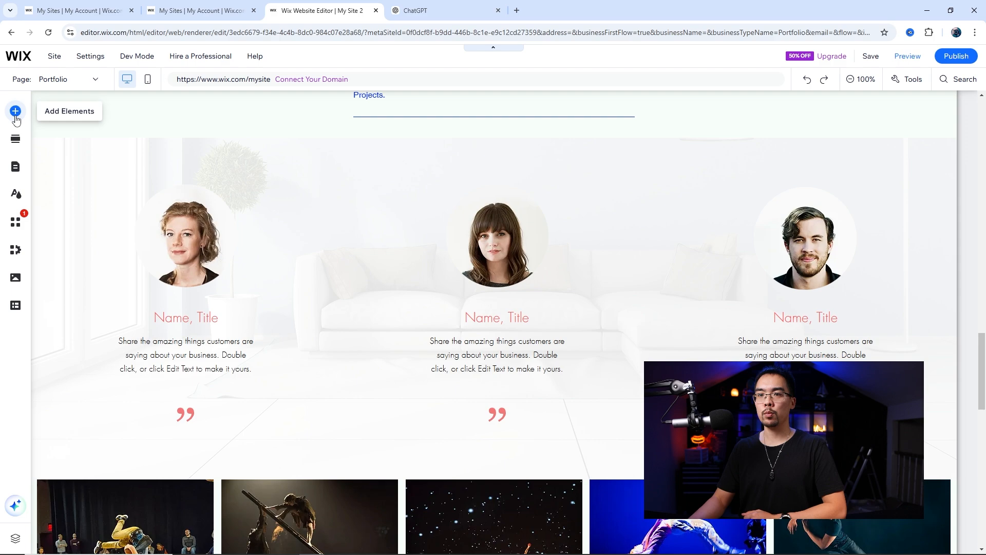
click(15, 111)
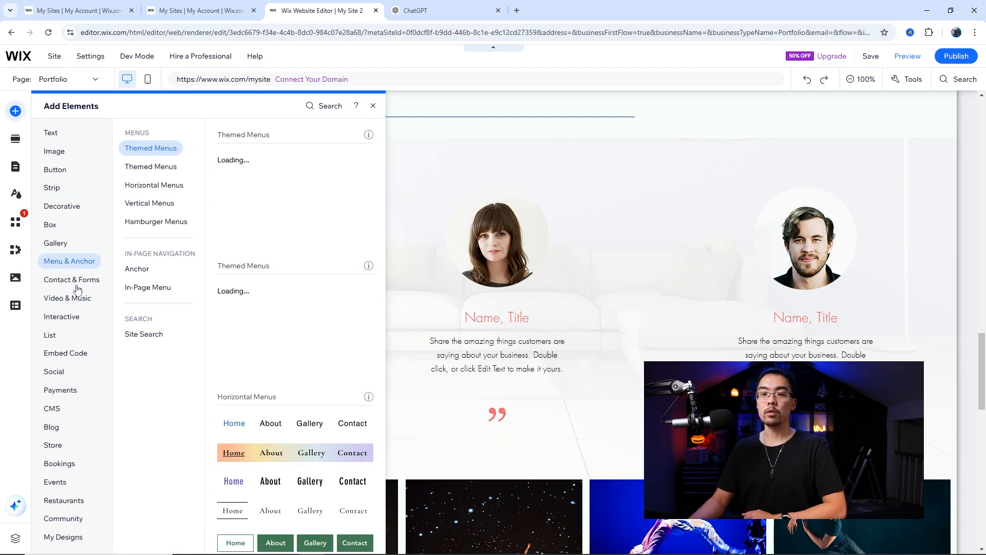
click(74, 263)
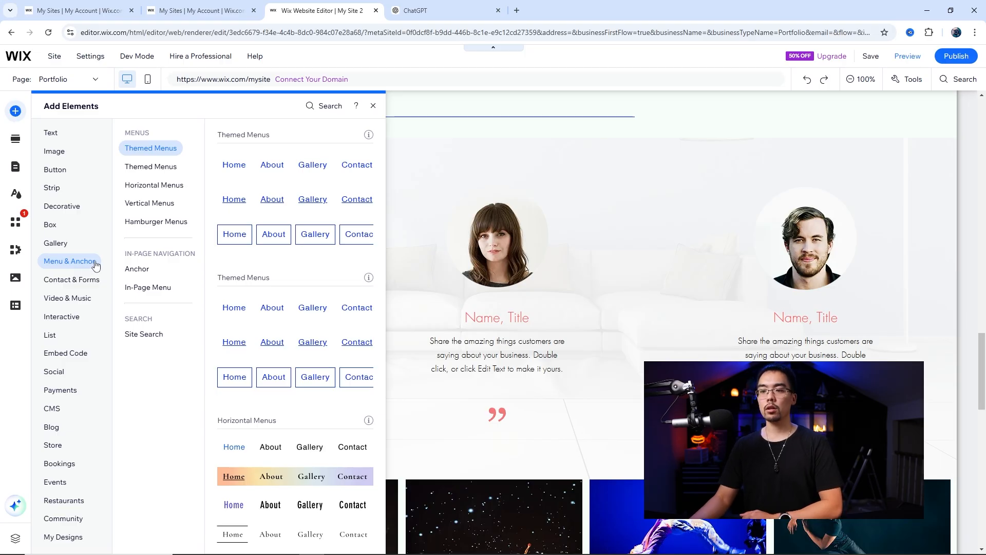
click(146, 271)
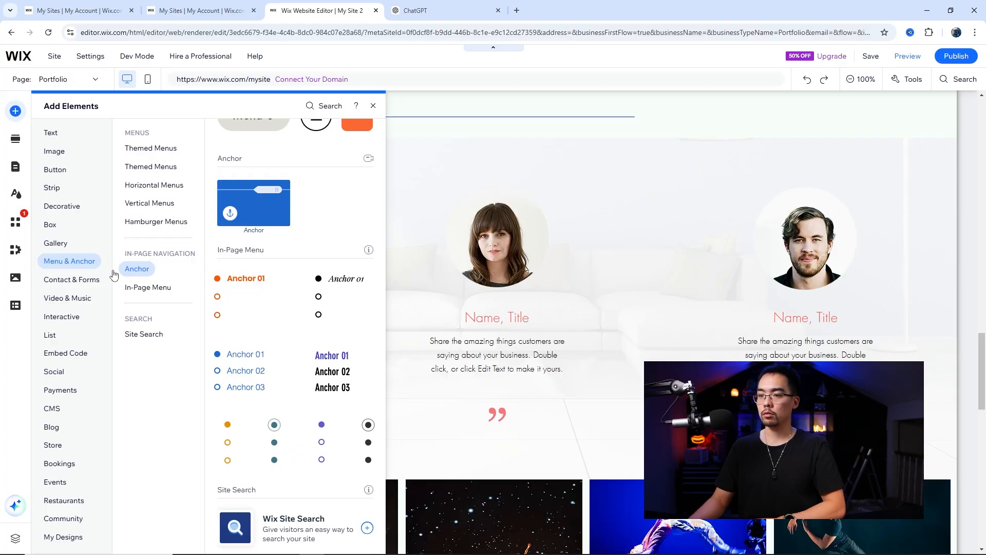
click(130, 274)
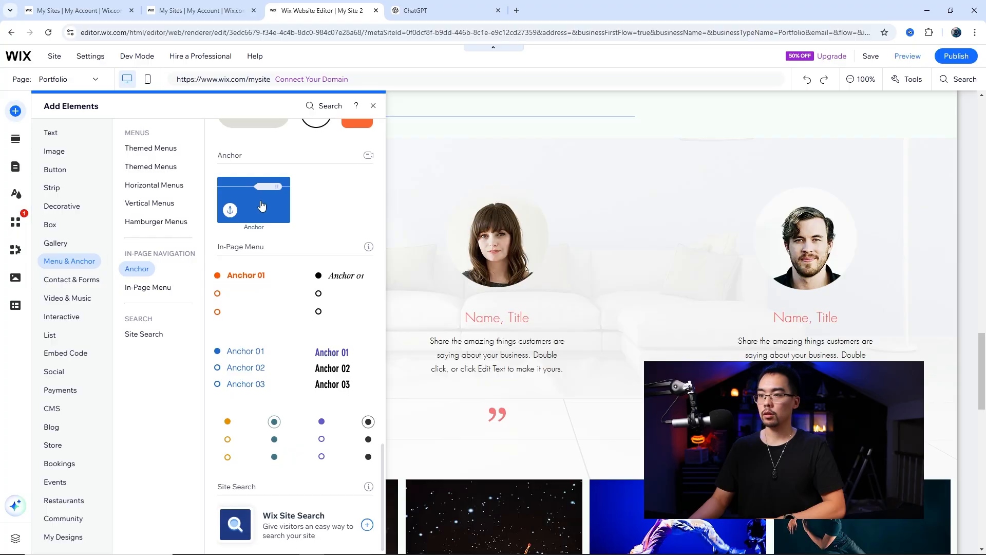
drag(261, 205, 463, 251)
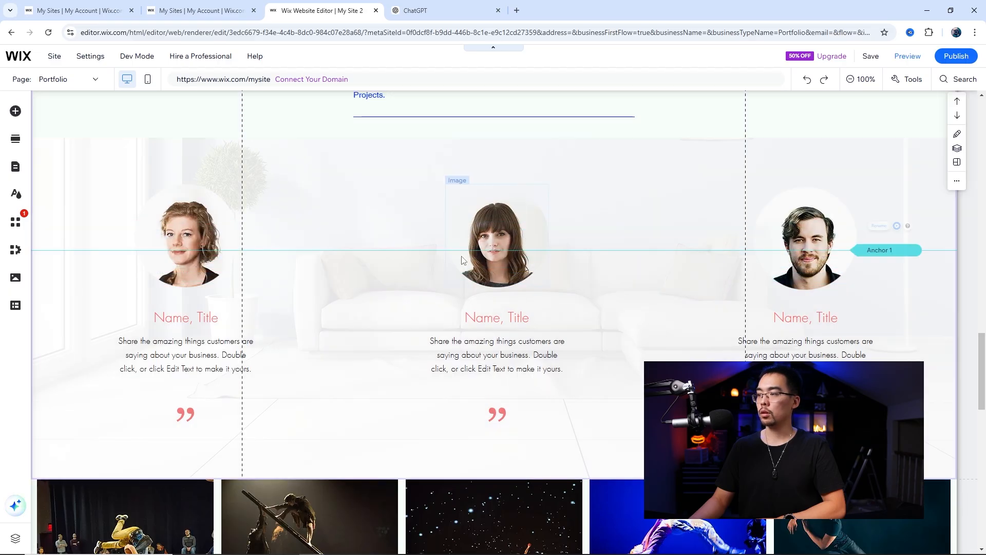
scroll(462, 259, down, 3)
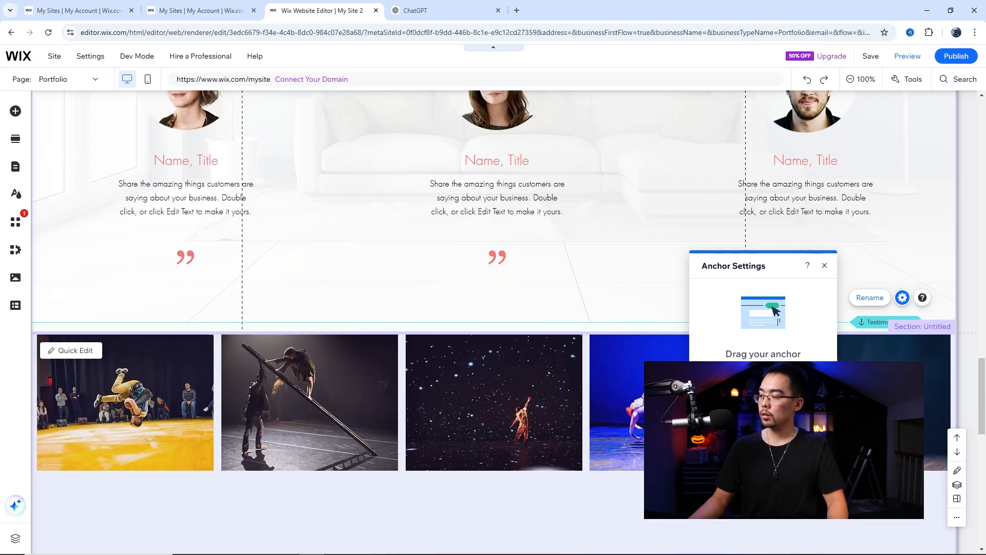
click(825, 269)
- Check the Portfolio section's layers for the Testimonial Anchor and select the testimonials strip there
scroll(558, 246, up, 2)
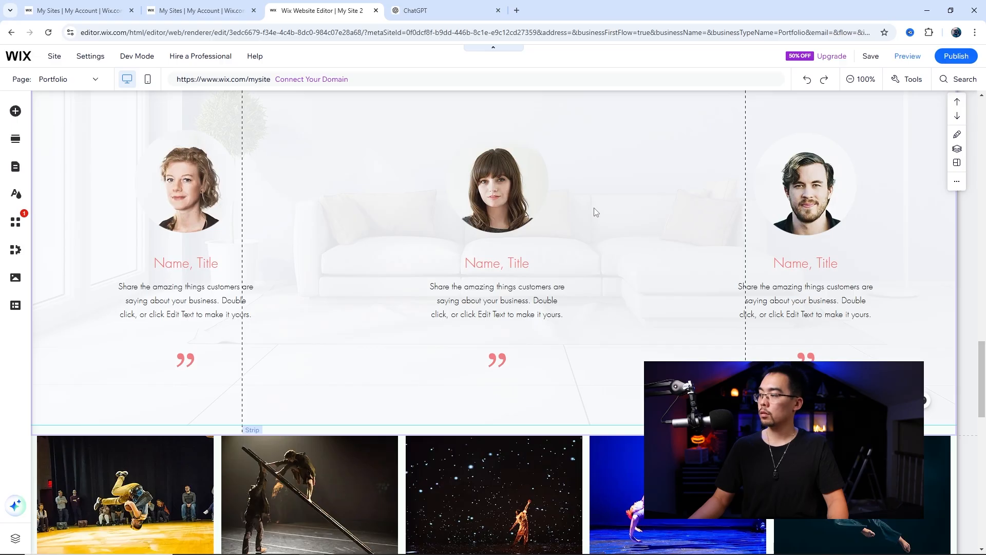
click(673, 233)
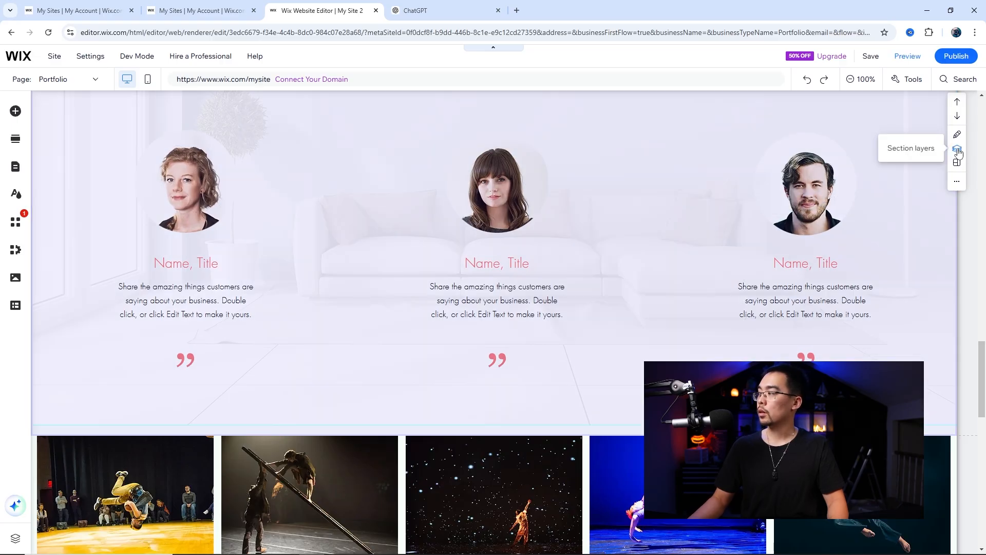
click(957, 151)
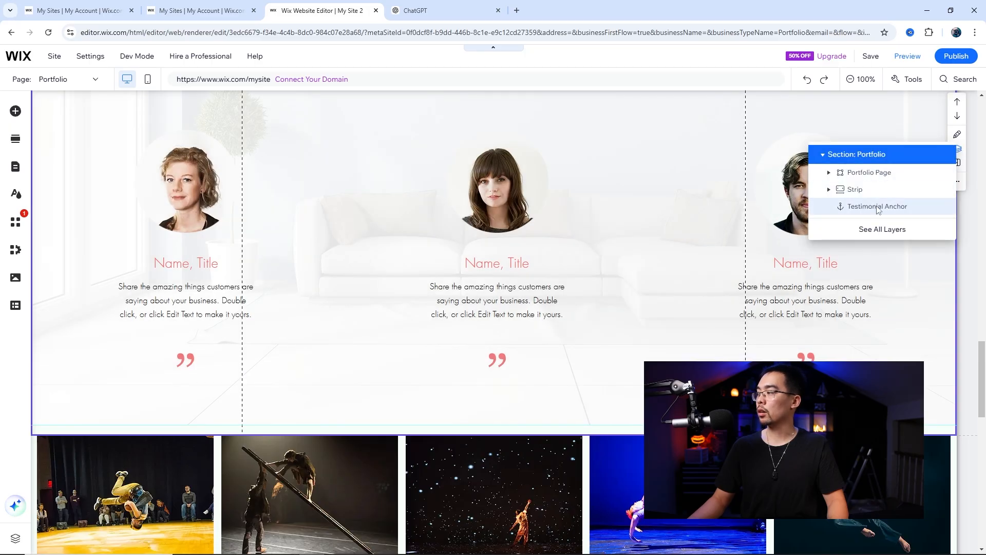
click(855, 189)
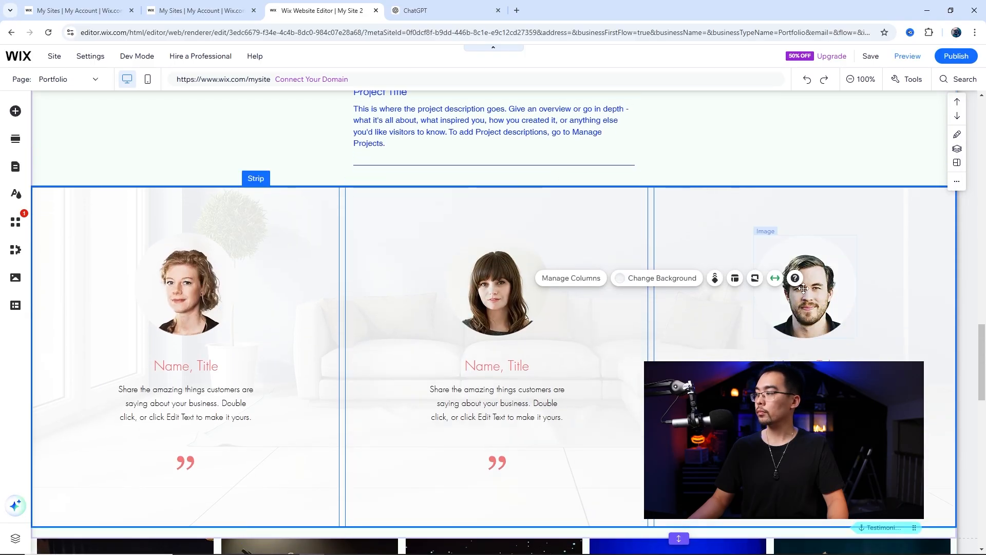
- Link the Testimonials button below the hero image to the Testimonial Anchor on the Portfolio page
scroll(532, 398, up, 20)
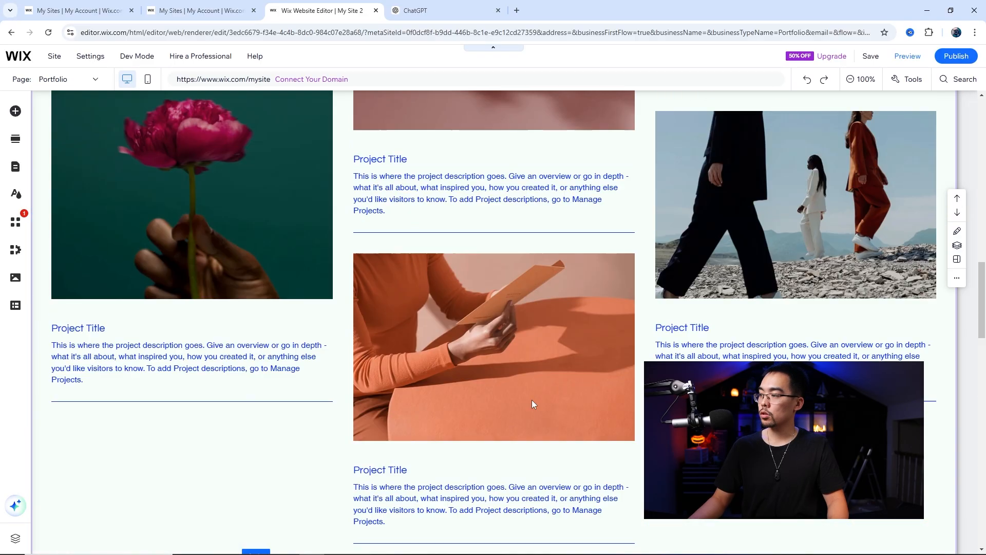
scroll(488, 401, down, 2)
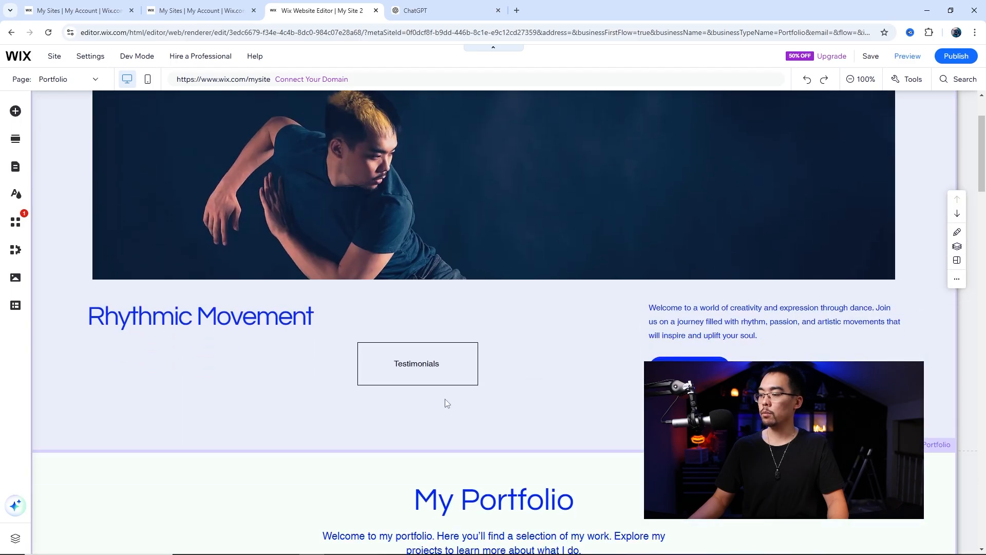
click(427, 368)
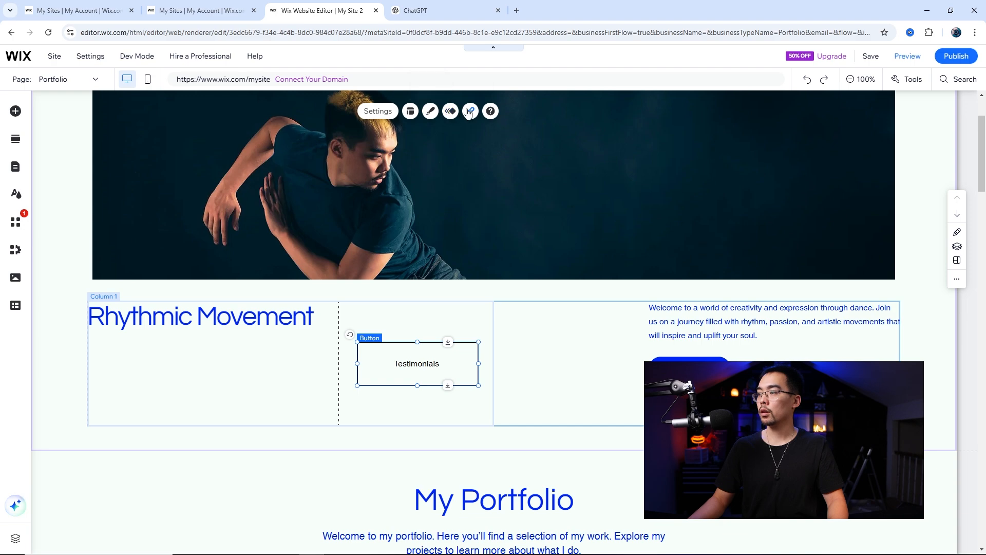
click(470, 112)
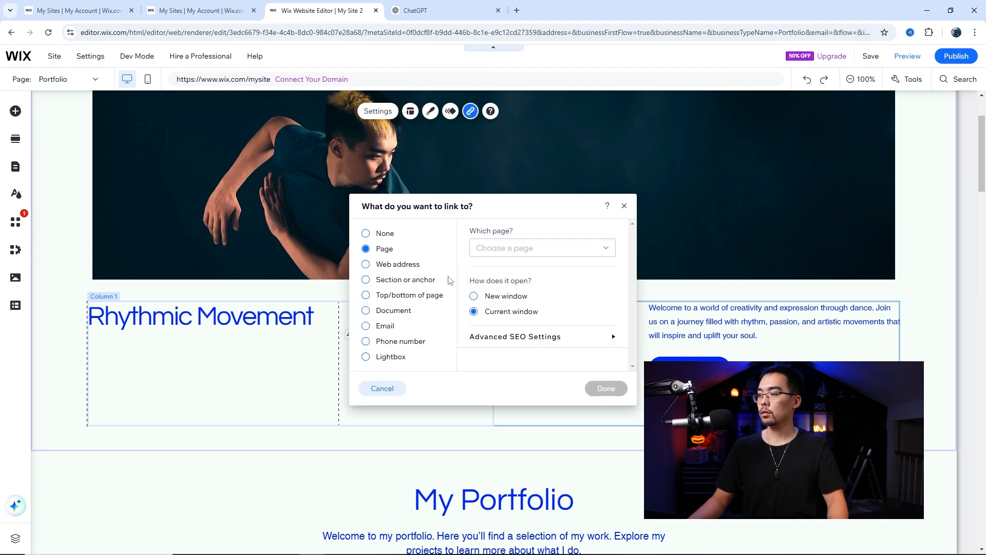
click(414, 282)
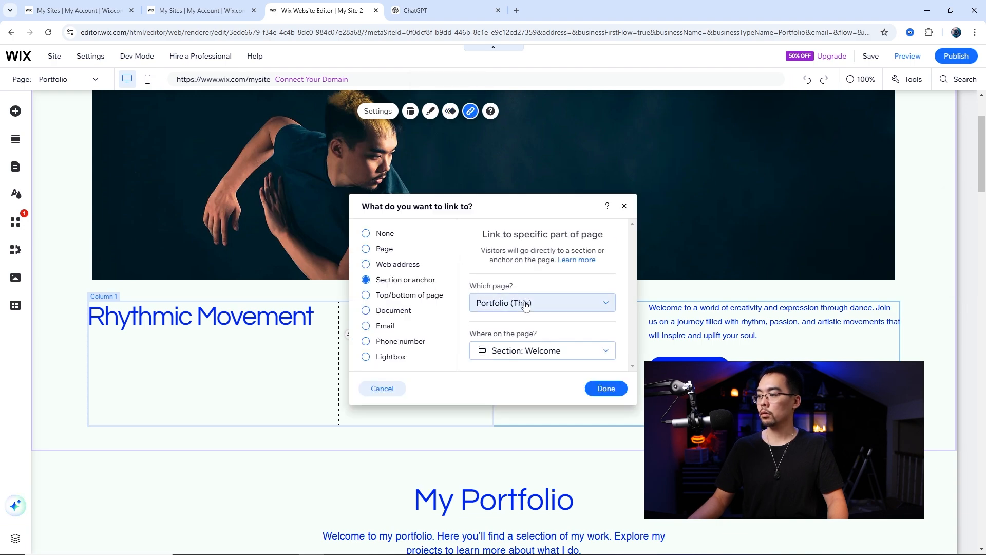
click(557, 351)
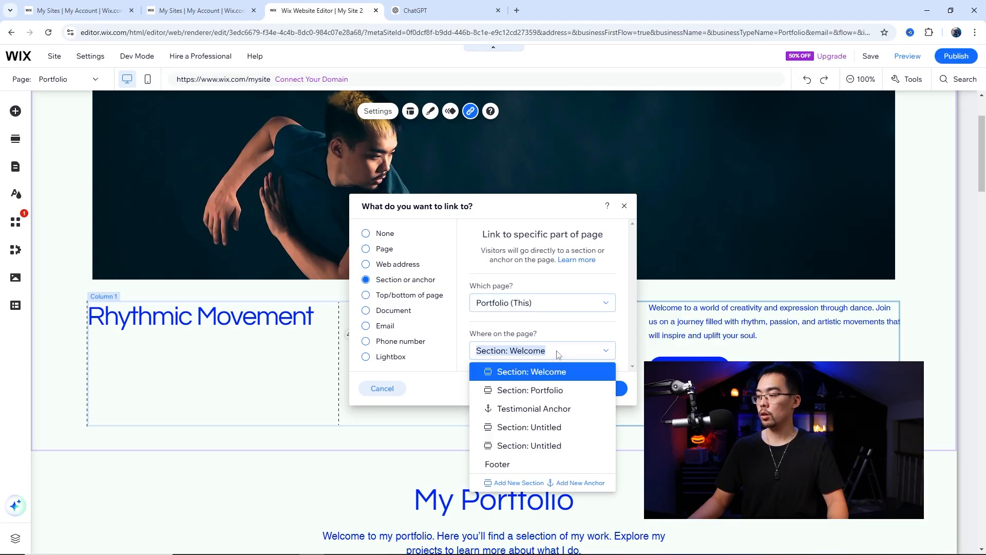
click(537, 408)
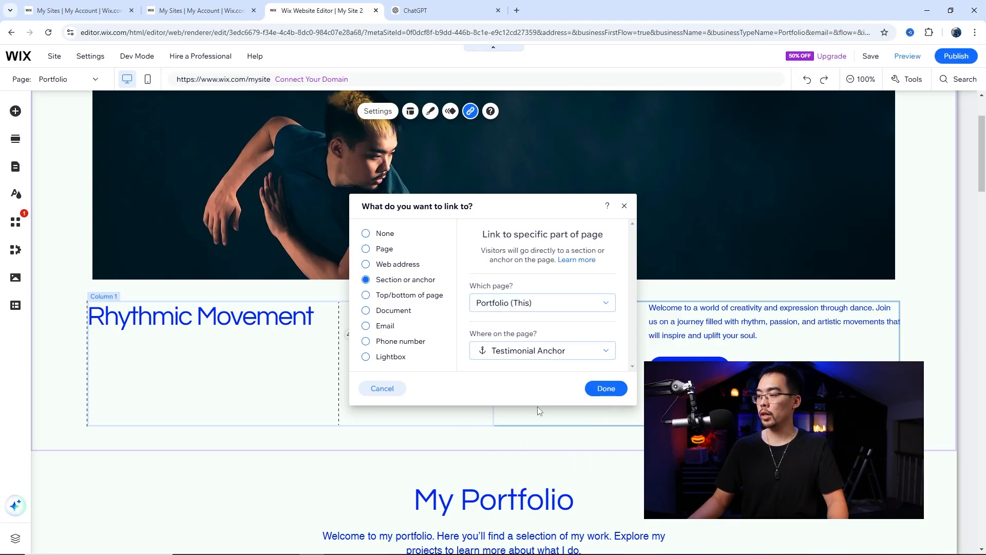
click(606, 388)
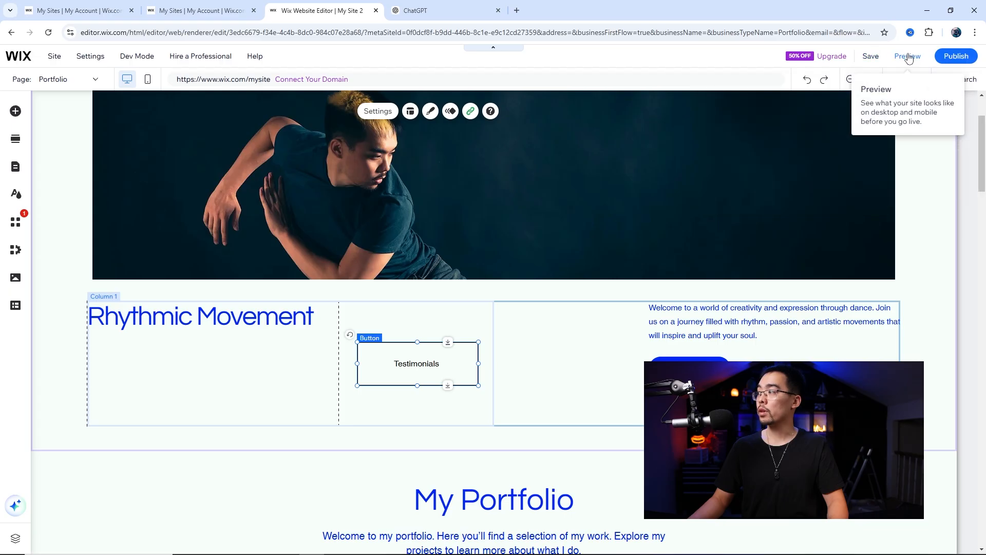
- Preview the site and test where the Testimonials button leads, checking the testimonials and gallery around the target
click(908, 56)
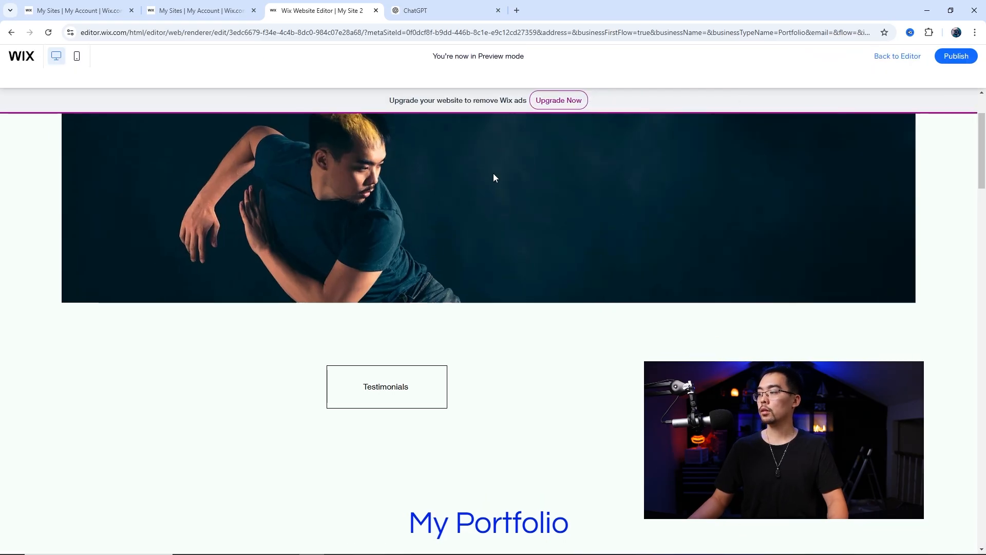
click(390, 376)
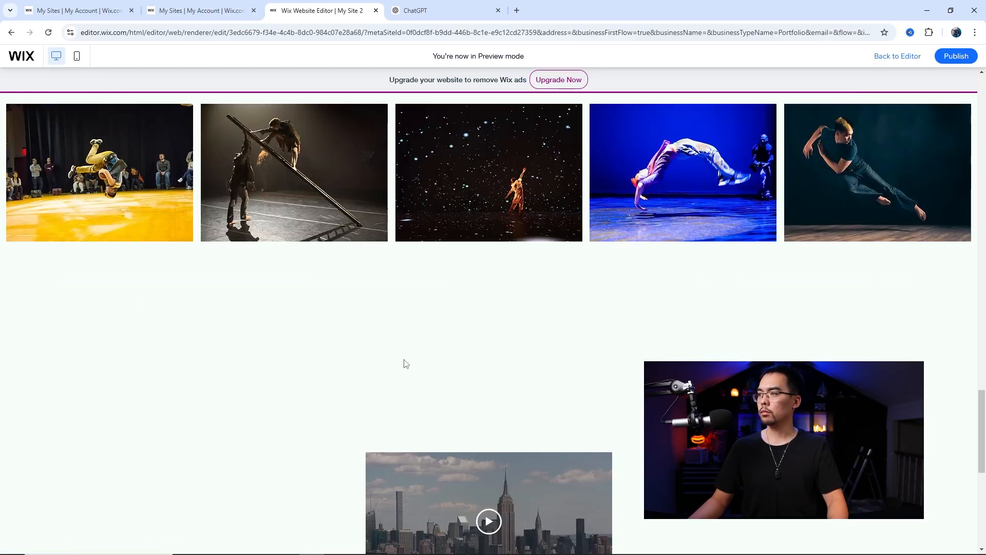
scroll(405, 364, up, 12)
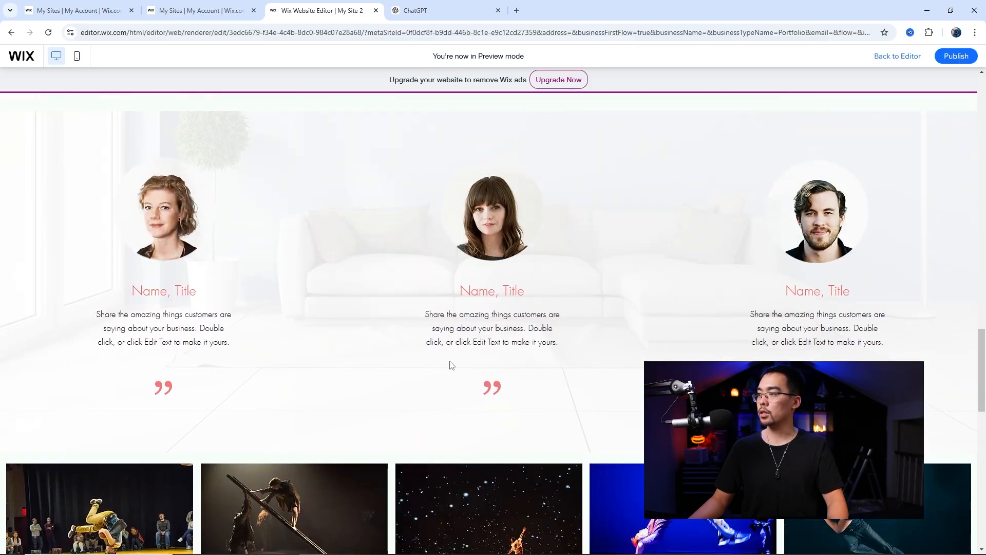
scroll(483, 306, up, 15)
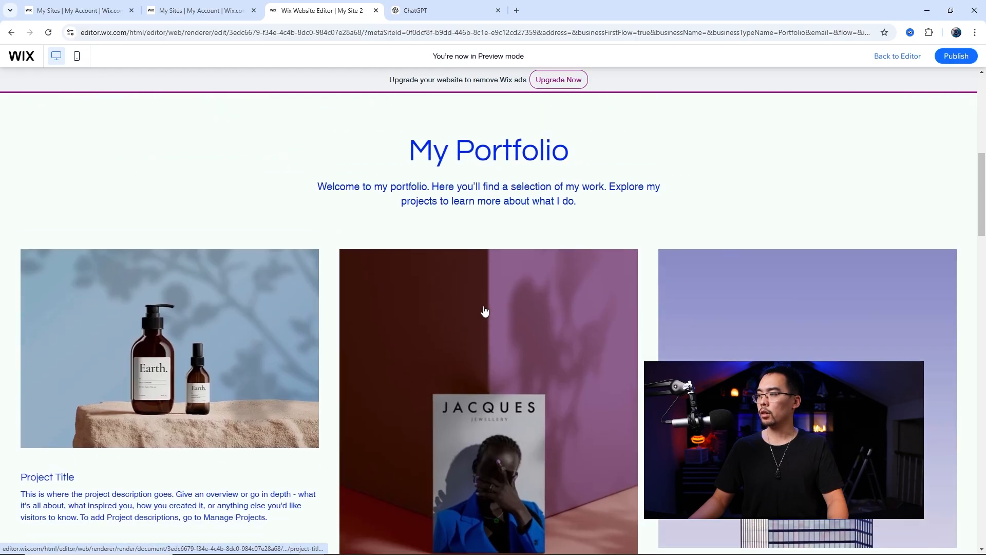
scroll(482, 306, down, 3)
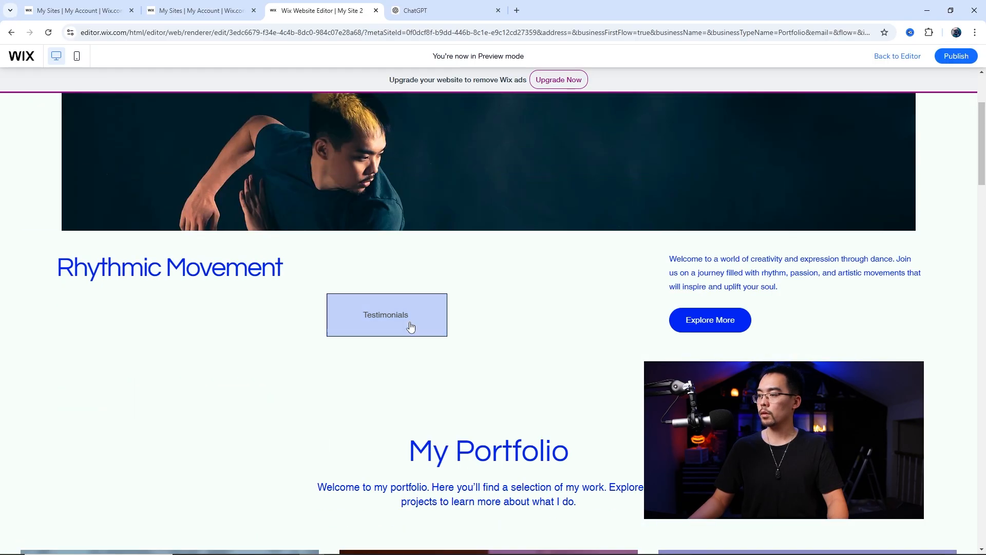
scroll(380, 319, up, 3)
scroll(380, 319, down, 20)
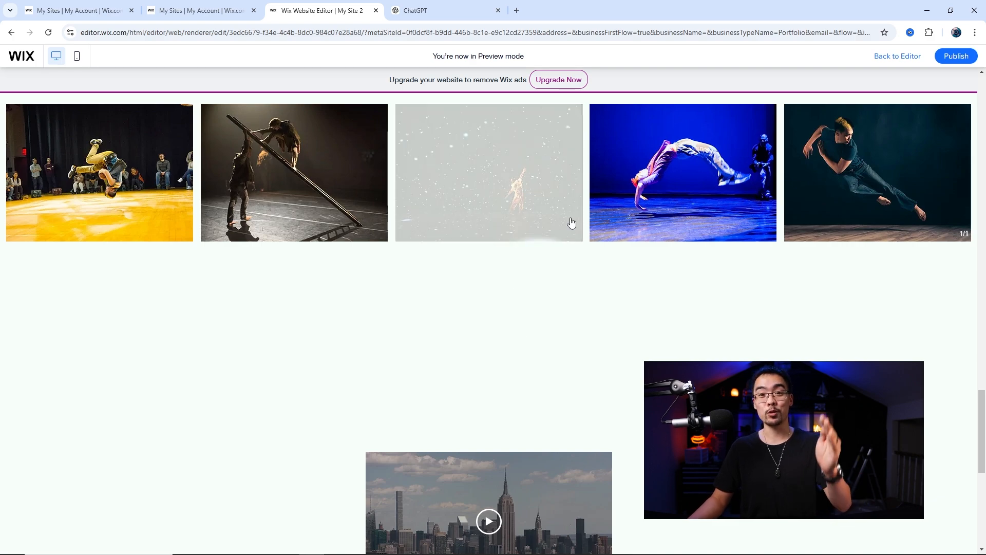
- Return to the editor and shorten the dance gallery section to about 293 px high, ending just below the photos
click(898, 57)
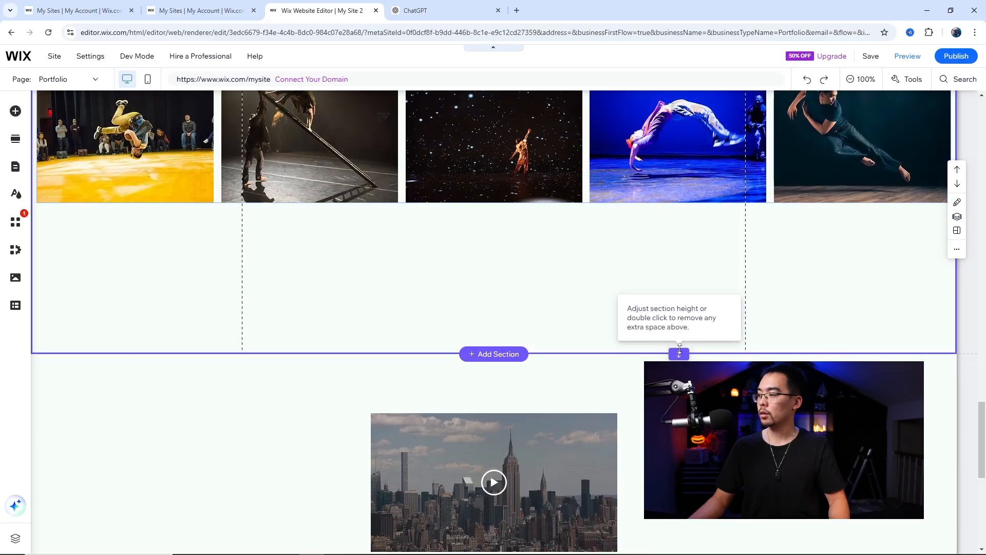
drag(679, 354, 687, 214)
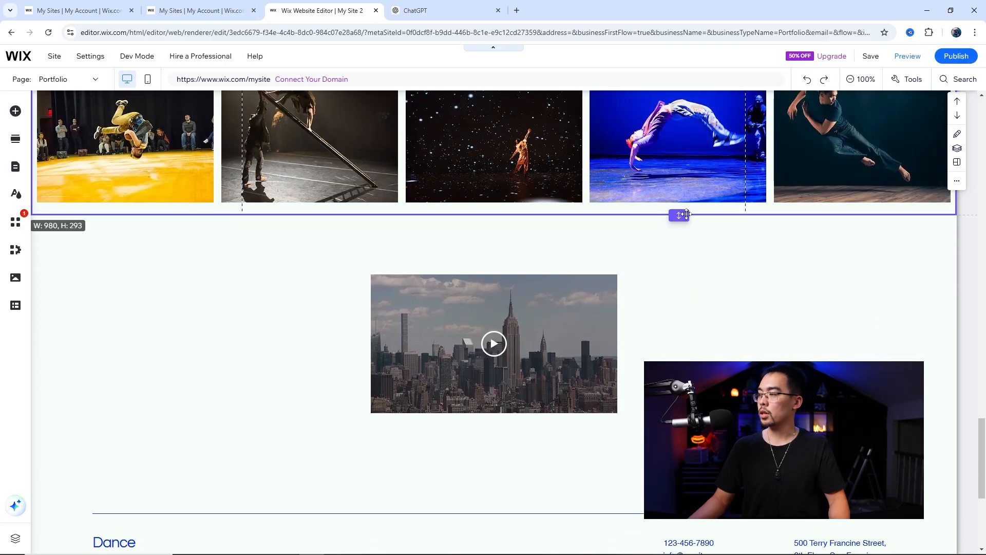
scroll(697, 316, up, 4)
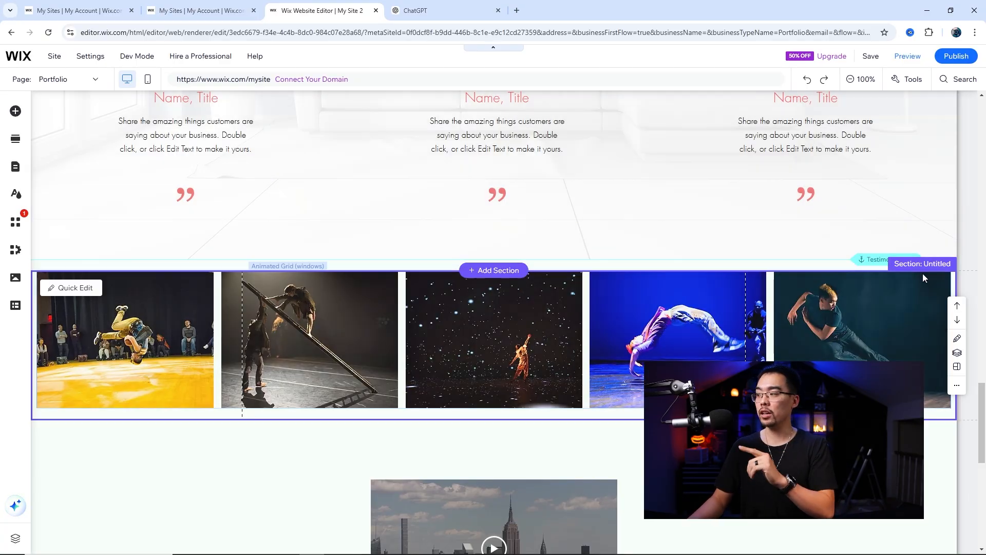
- Move the testimonials strip slightly down within its section, closer to the dance gallery below it
scroll(888, 274, up, 4)
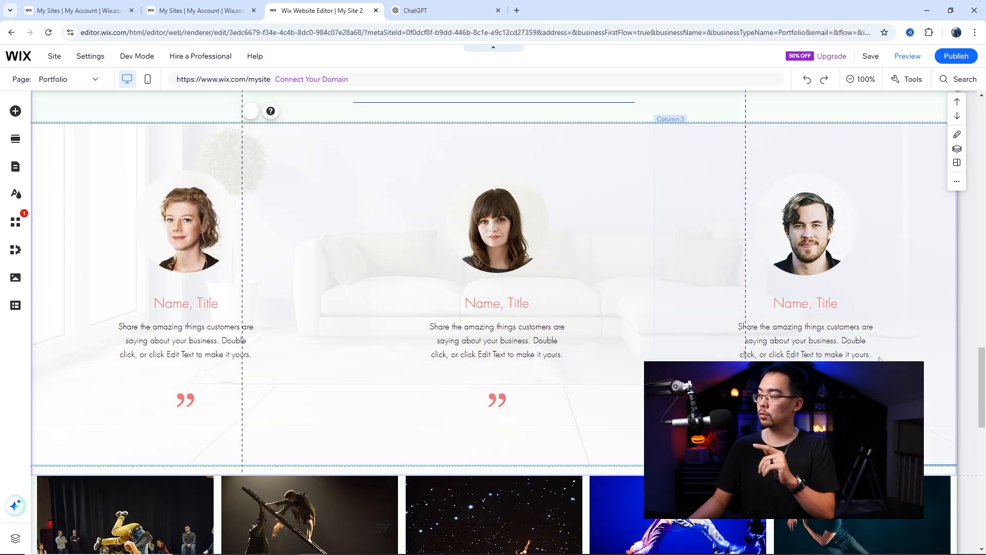
mouse_move(606, 206)
mouse_down()
mouse_move(606, 186)
mouse_move(606, 206)
mouse_up()
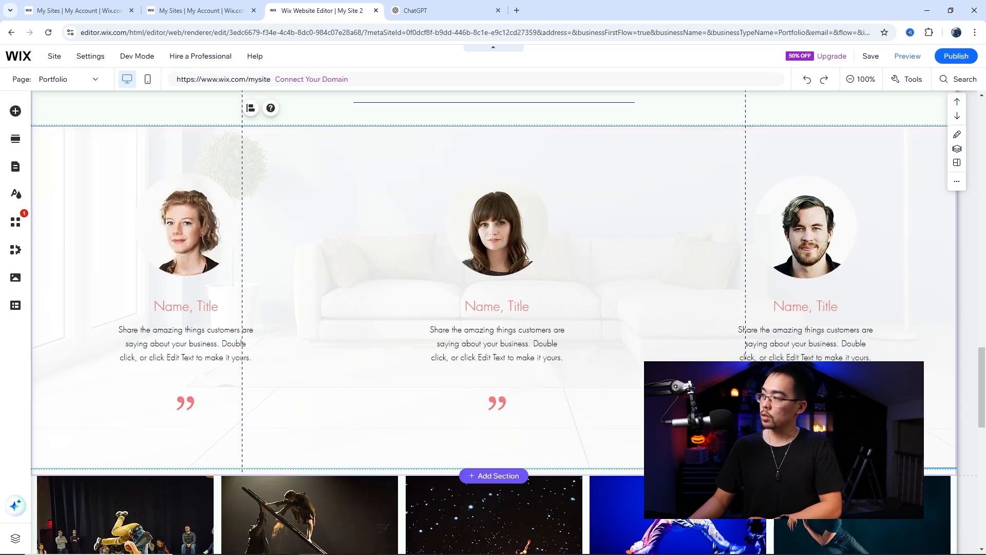
scroll(904, 325, up, 10)
- Remove the misplaced testimonial anchor at the lower edge of the testimonials strip, just above the dance gallery
scroll(904, 324, down, 15)
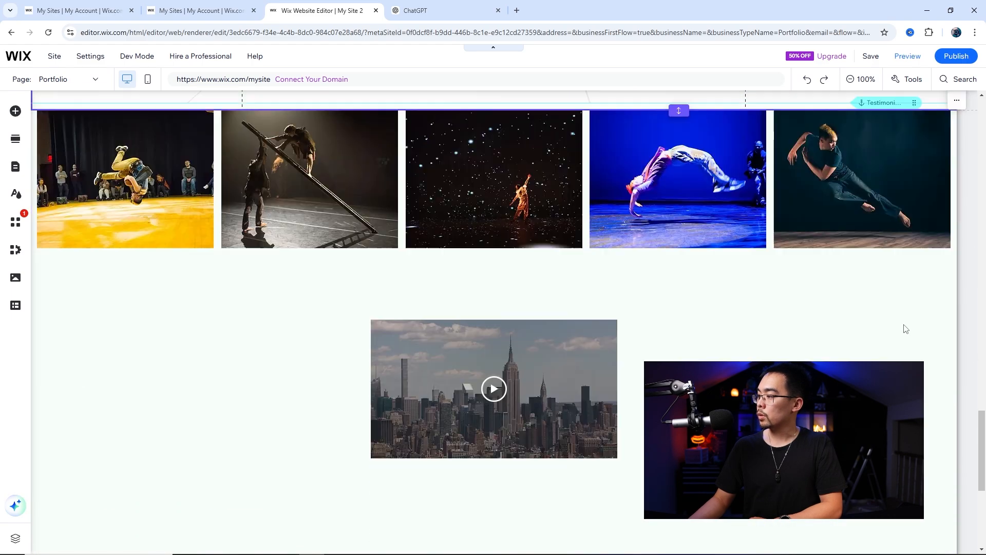
scroll(889, 199, up, 2)
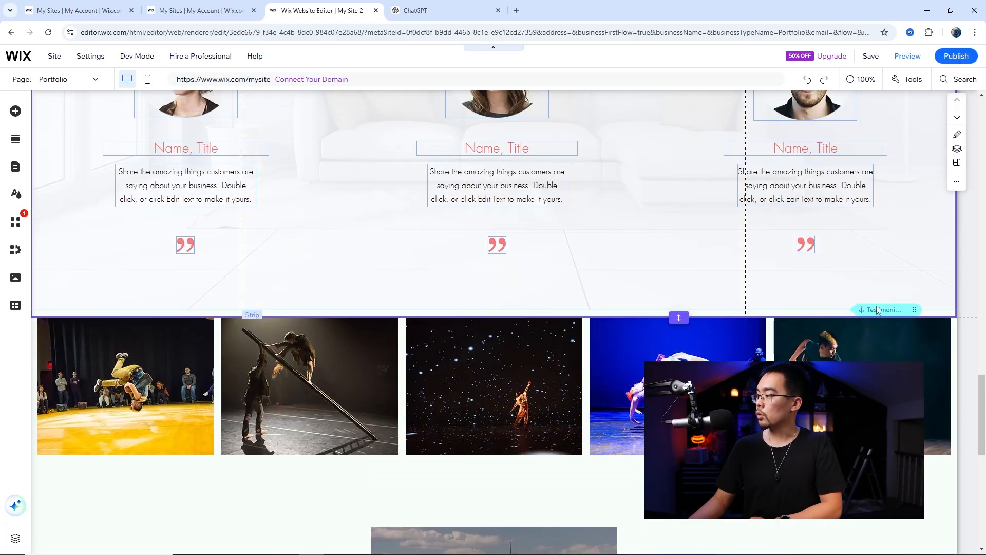
click(876, 307)
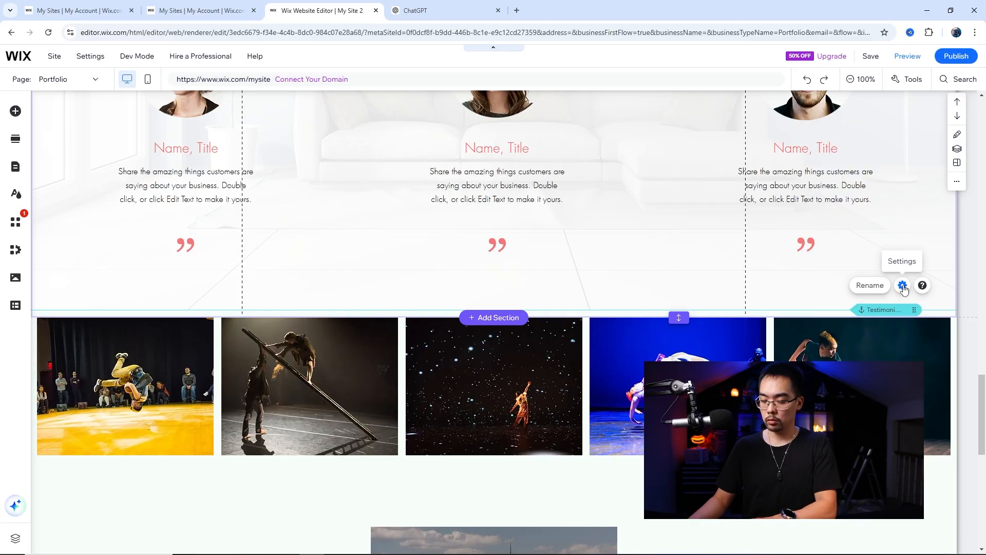
- Add a new anchor just above the testimonials strip and name it Testimonial Anchor
scroll(898, 295, up, 6)
scroll(893, 305, up, 2)
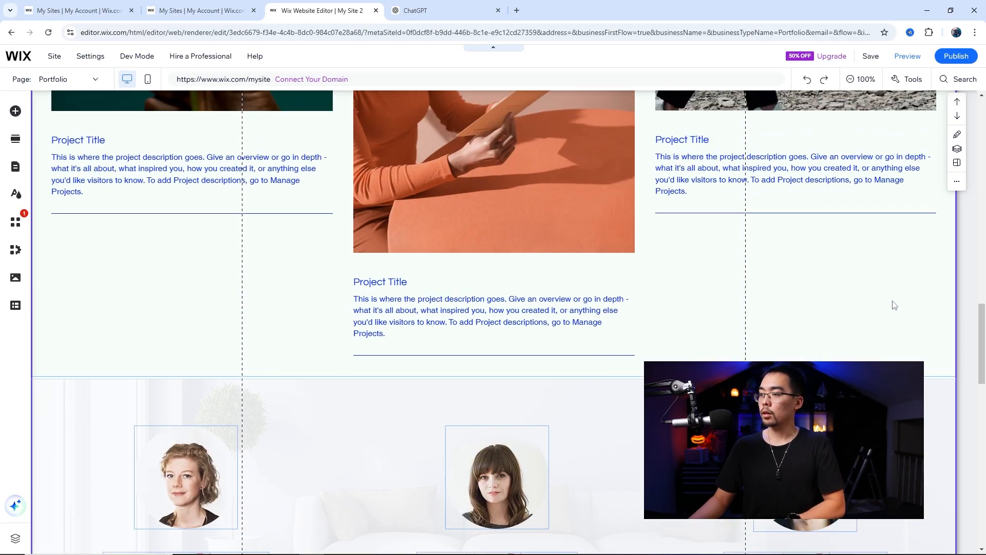
scroll(893, 304, down, 4)
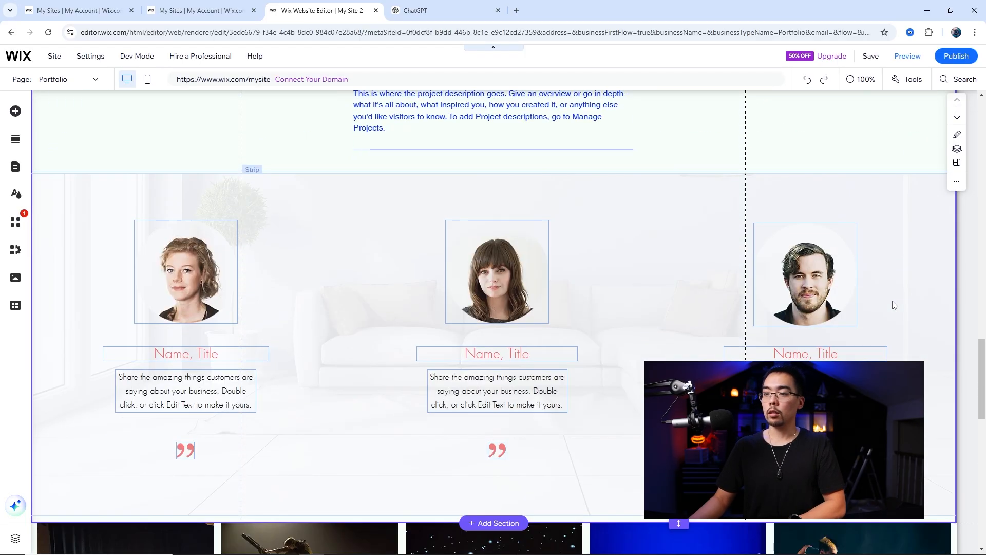
click(15, 110)
click(48, 154)
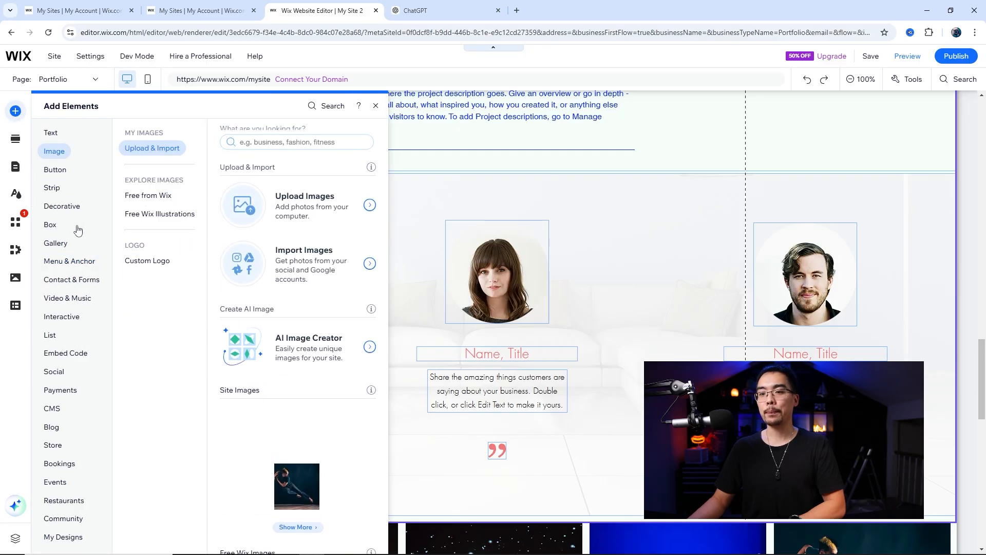
mouse_move(71, 269)
click(136, 268)
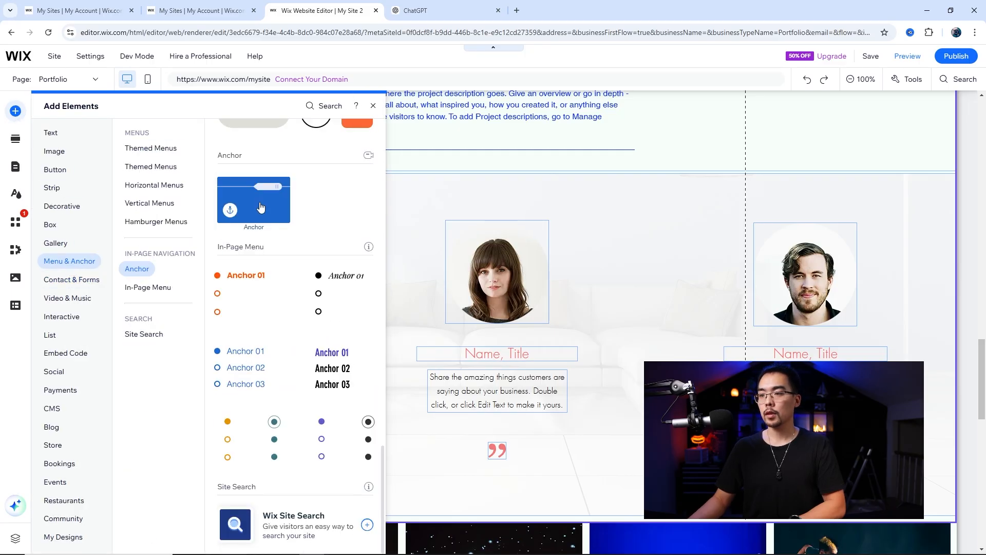
drag(259, 204, 451, 264)
scroll(451, 264, down, 2)
scroll(456, 277, down, 1)
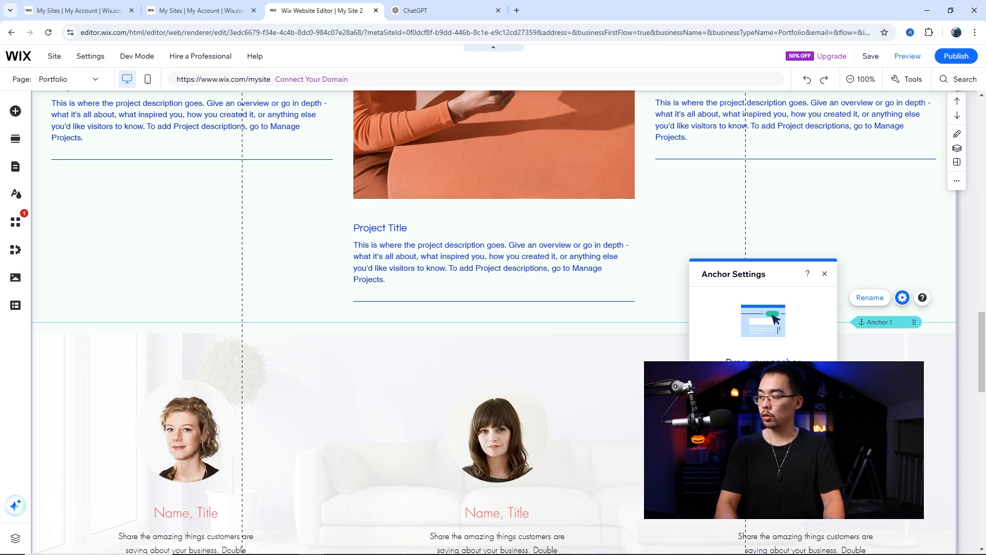
text(Testimonials)
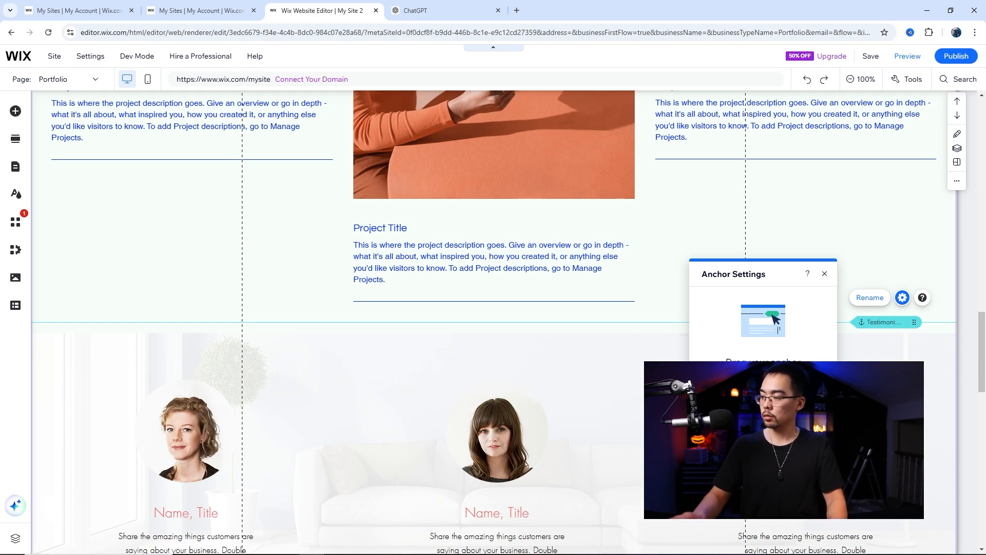
- Link the Testimonials button below the hero image to the newly placed Testimonial Anchor on the Portfolio page
scroll(717, 174, up, 1)
scroll(716, 170, up, 10)
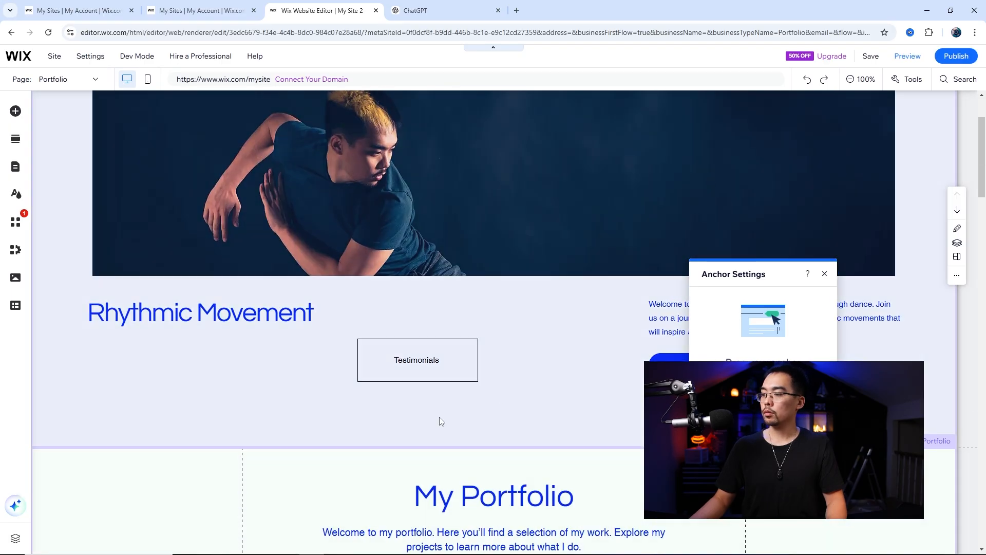
click(415, 378)
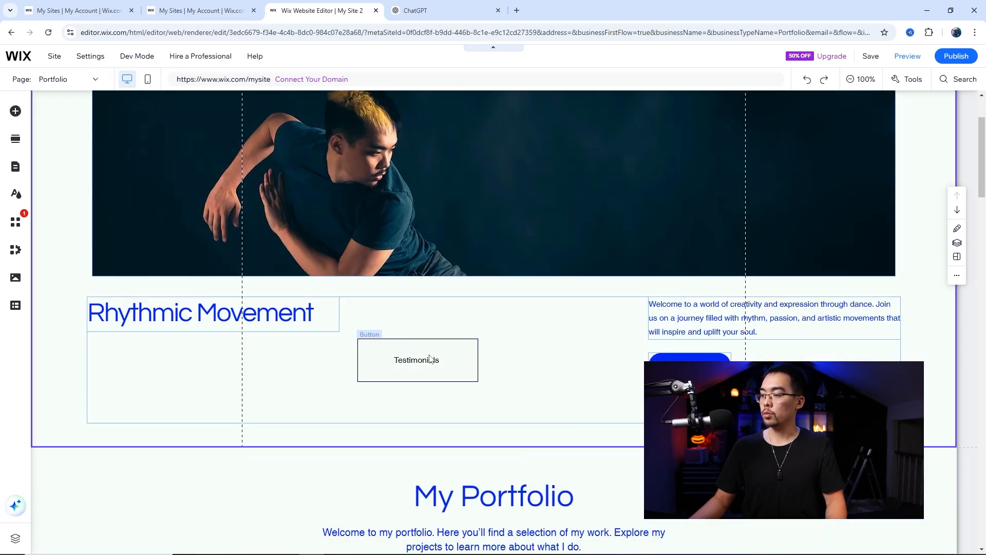
click(430, 373)
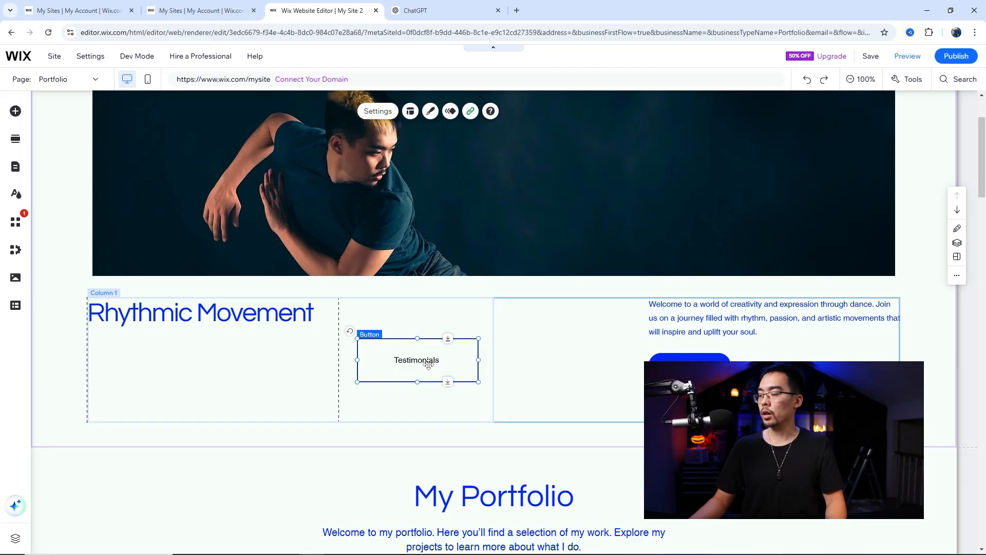
click(470, 111)
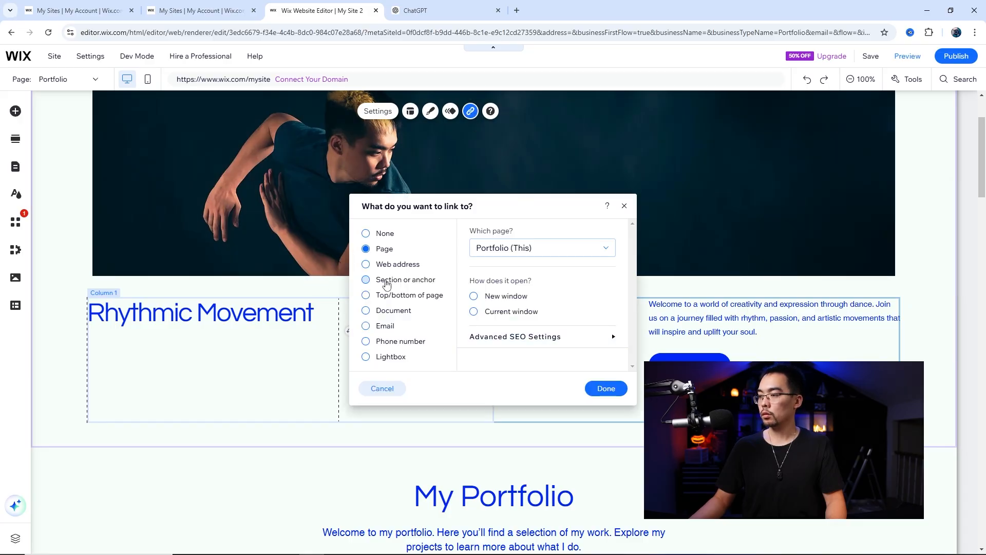
click(386, 284)
click(539, 359)
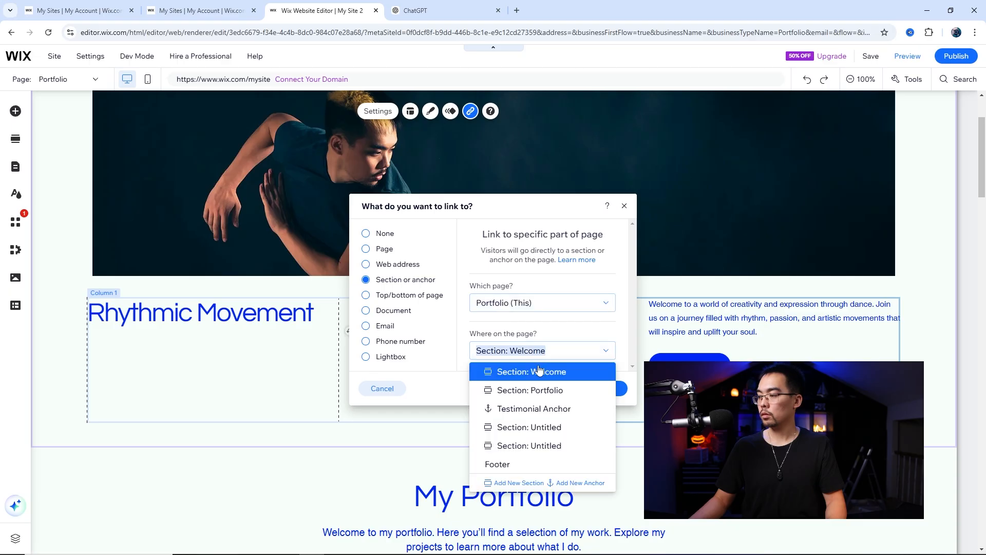
click(536, 406)
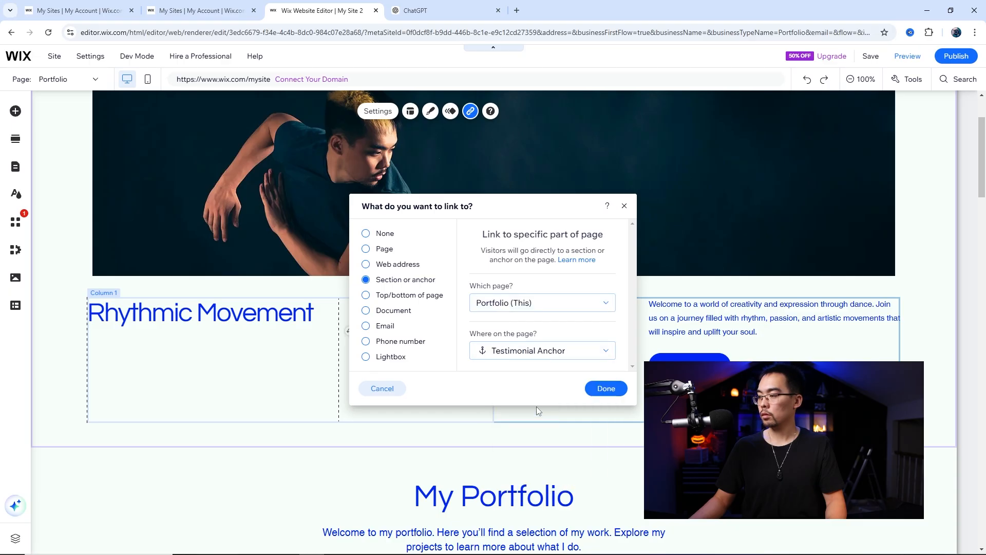
click(605, 389)
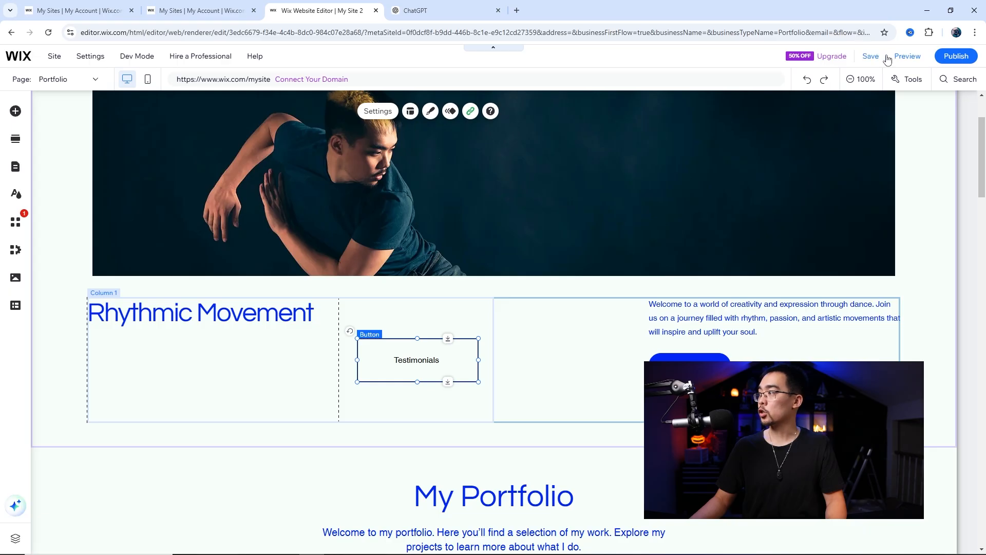
- Save the site under a free Wix.com domain and change its address ending from the default to the owner's dance brand name
click(870, 56)
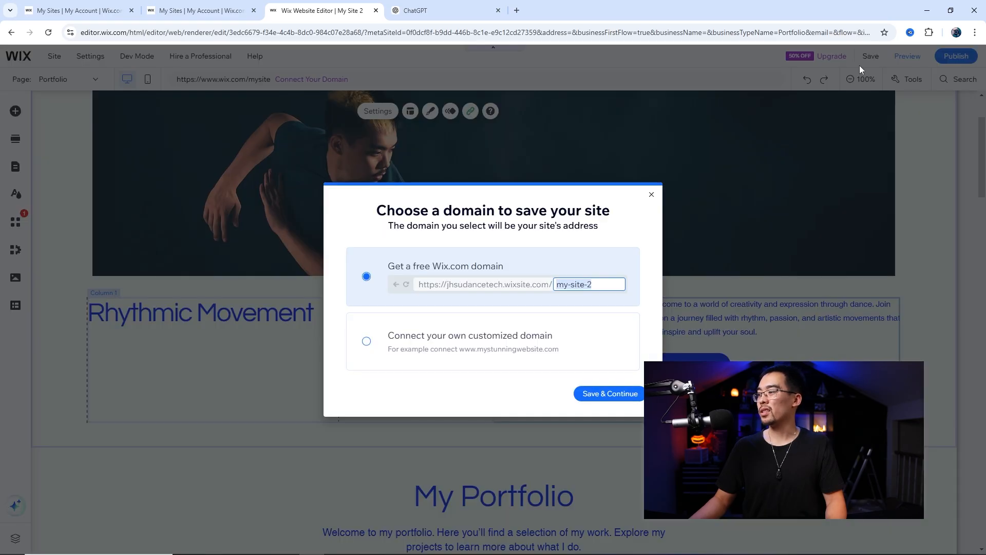
click(610, 396)
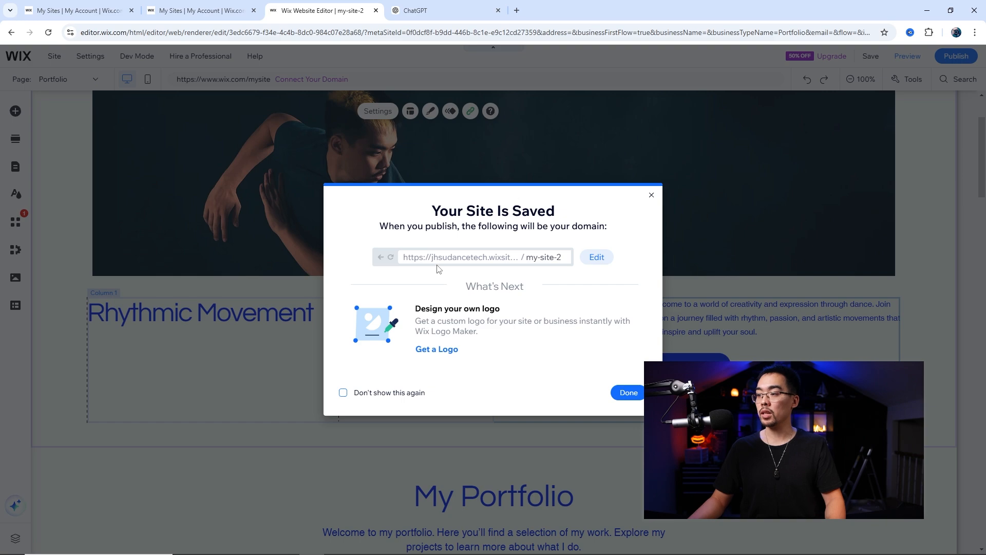
click(604, 265)
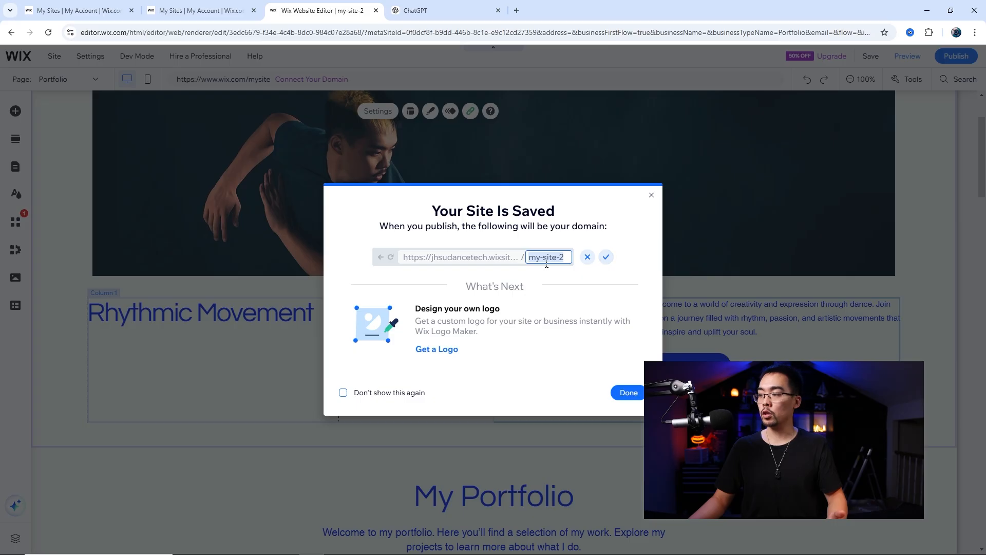
text(dance)
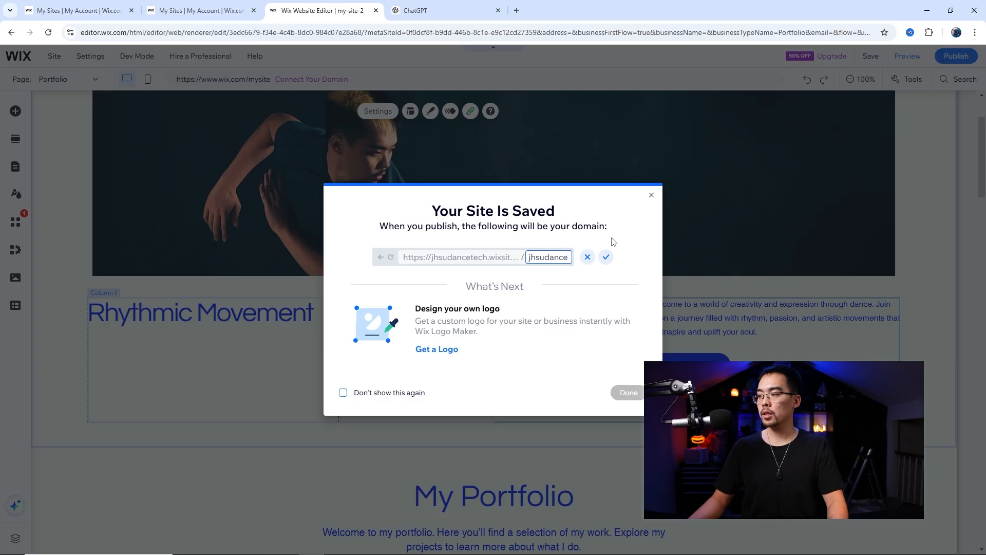
click(606, 257)
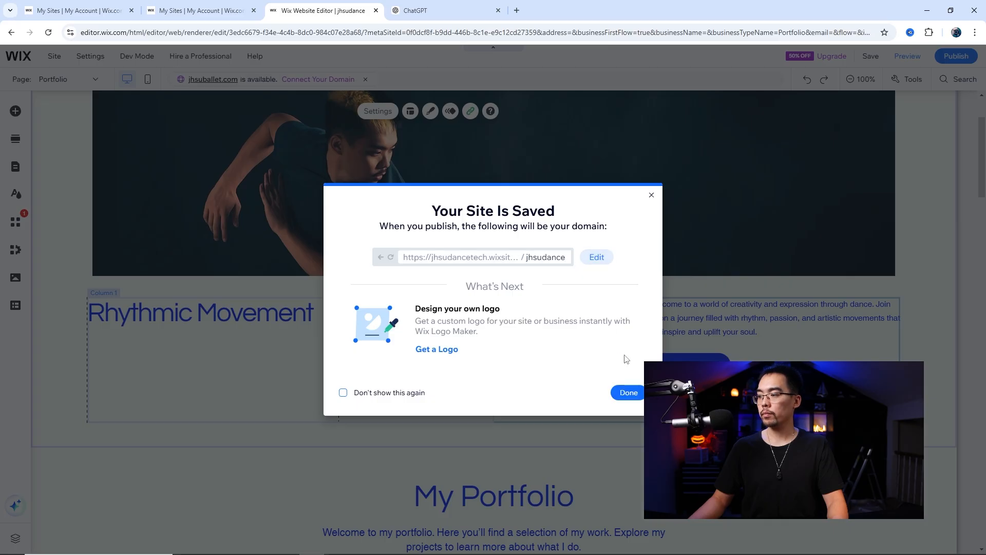
click(632, 392)
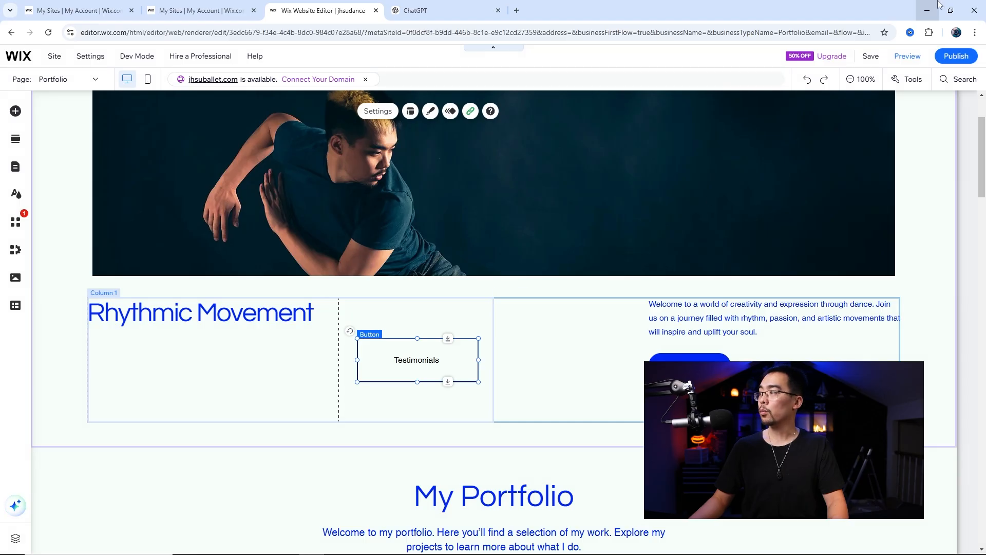
- Preview the site, test where the Testimonials button leads, and return to the editor
click(907, 56)
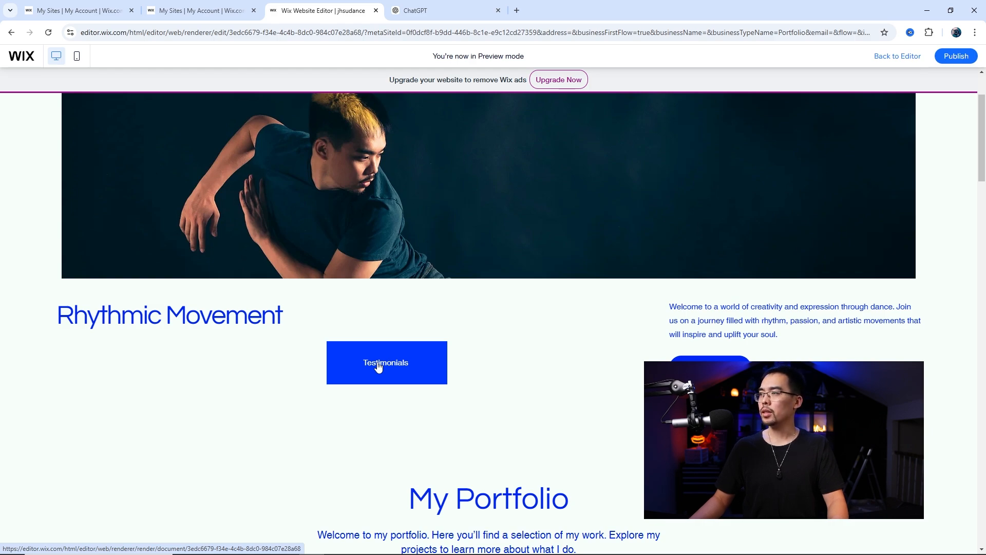
click(379, 366)
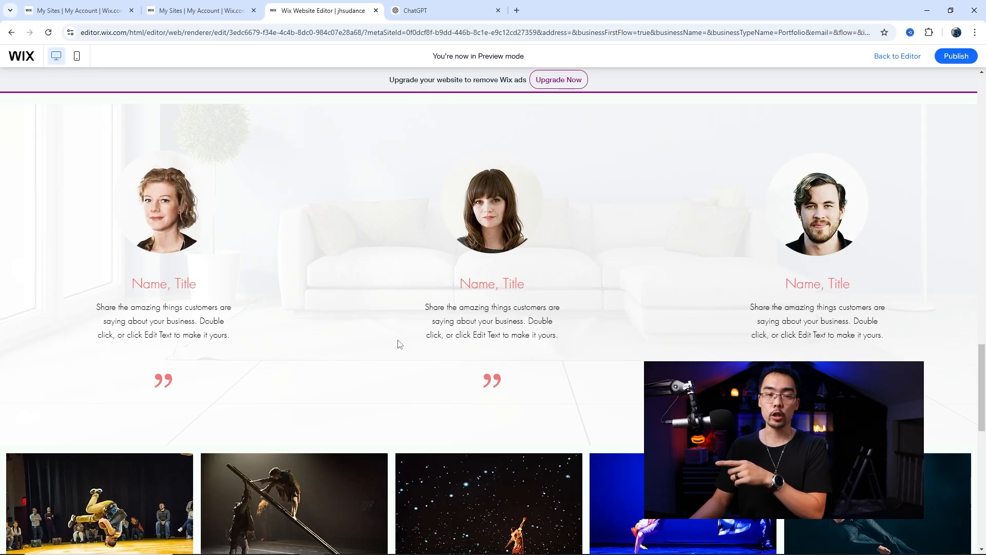
scroll(400, 343, up, 15)
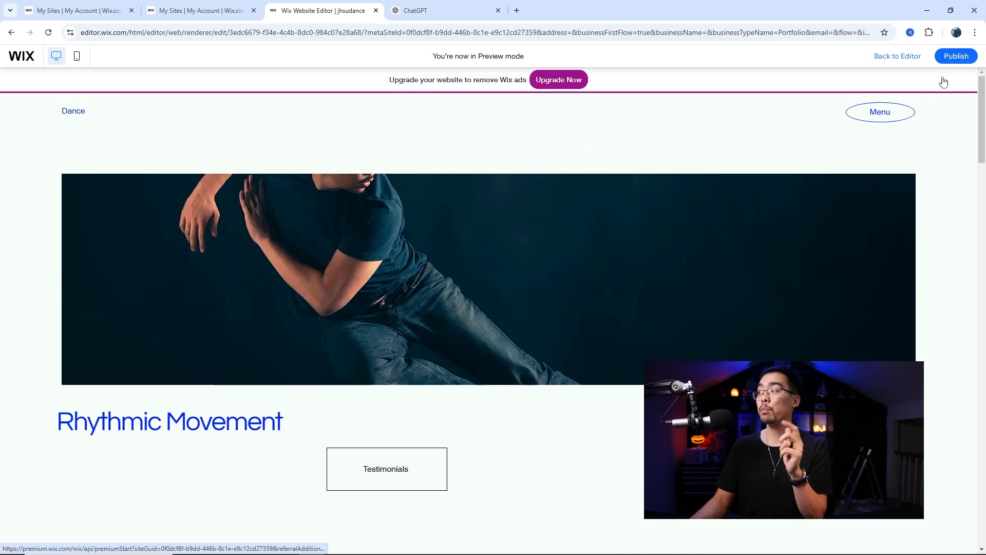
click(908, 58)
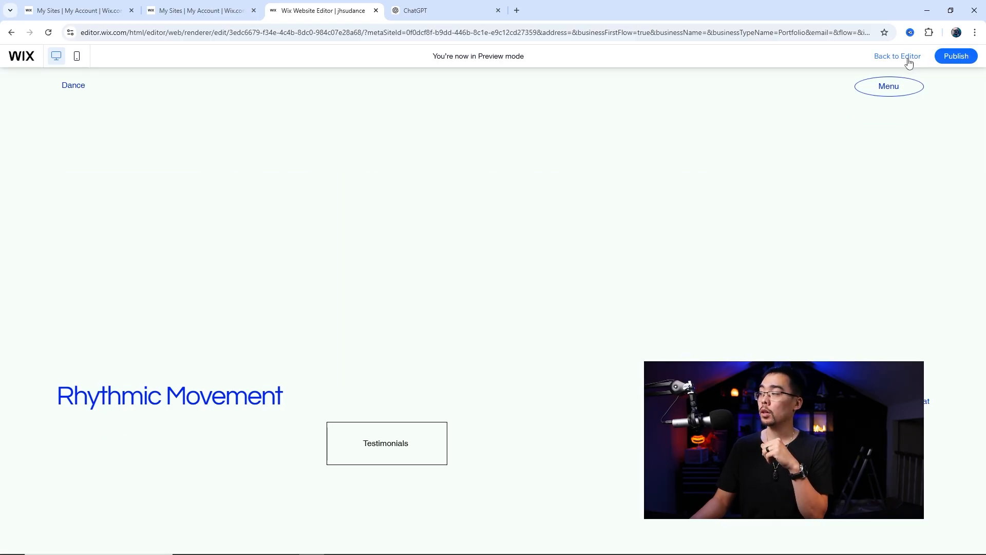
- Select the Testimonials button below the hero image and review its link settings
scroll(414, 386, down, 2)
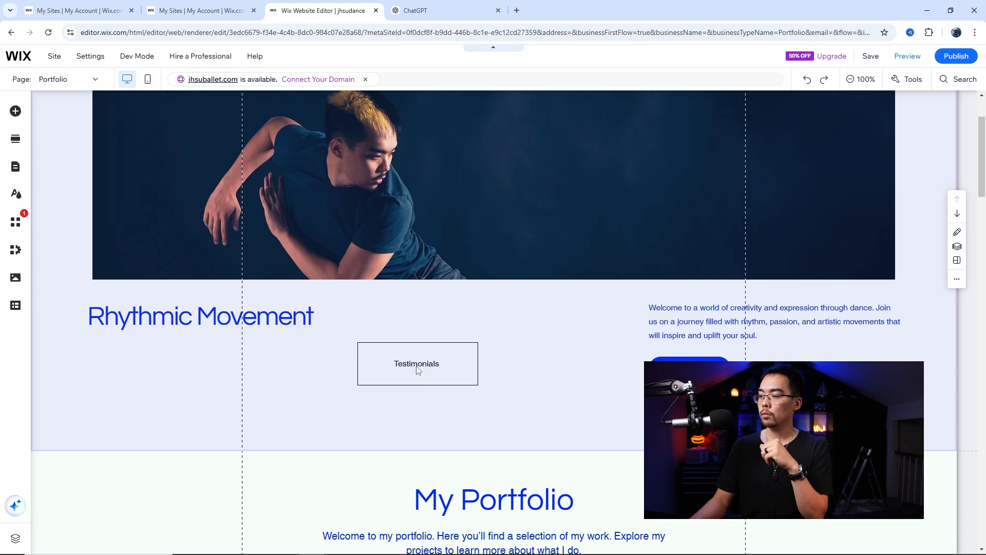
click(417, 364)
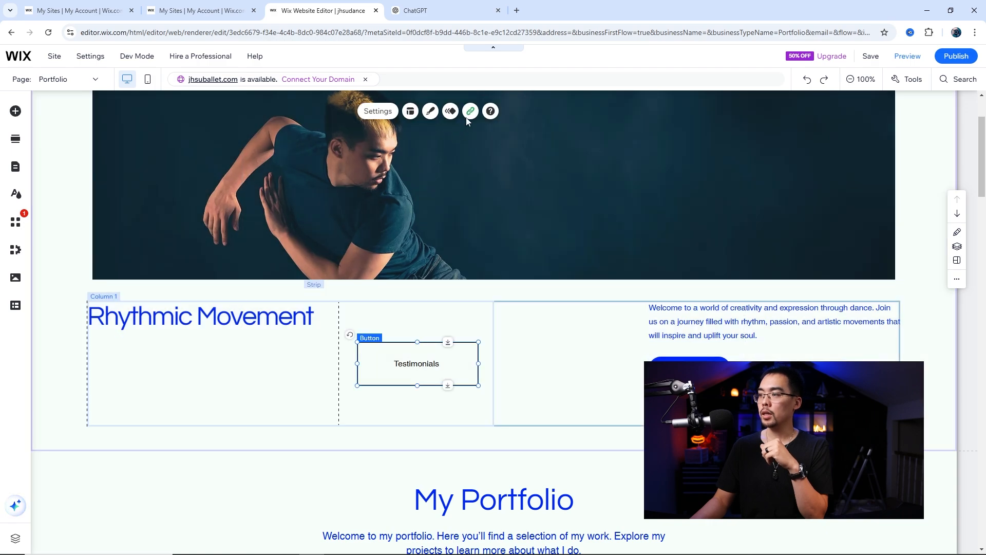
click(469, 111)
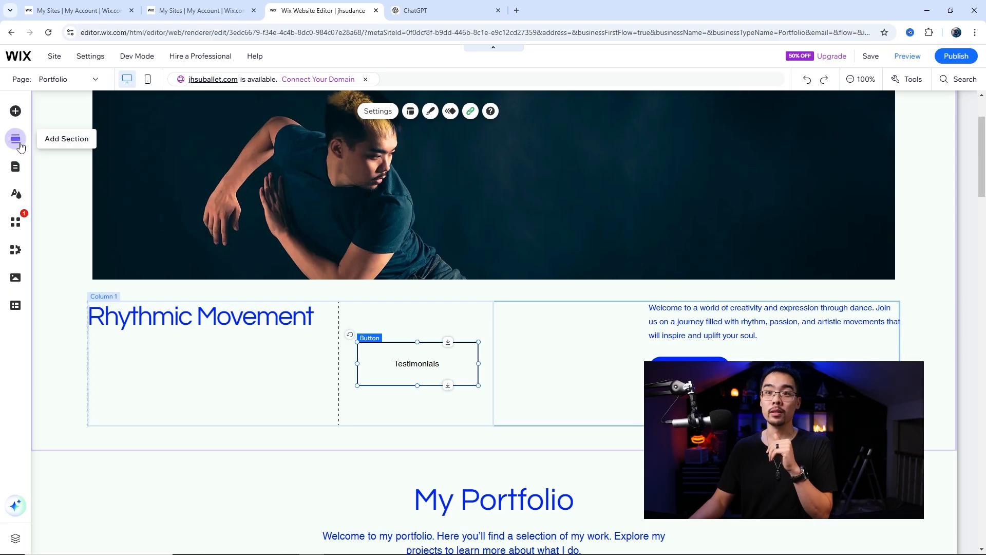
- Browse the Embed Code and Social elements available to add, and open the overview of the site's portfolio pages
click(17, 116)
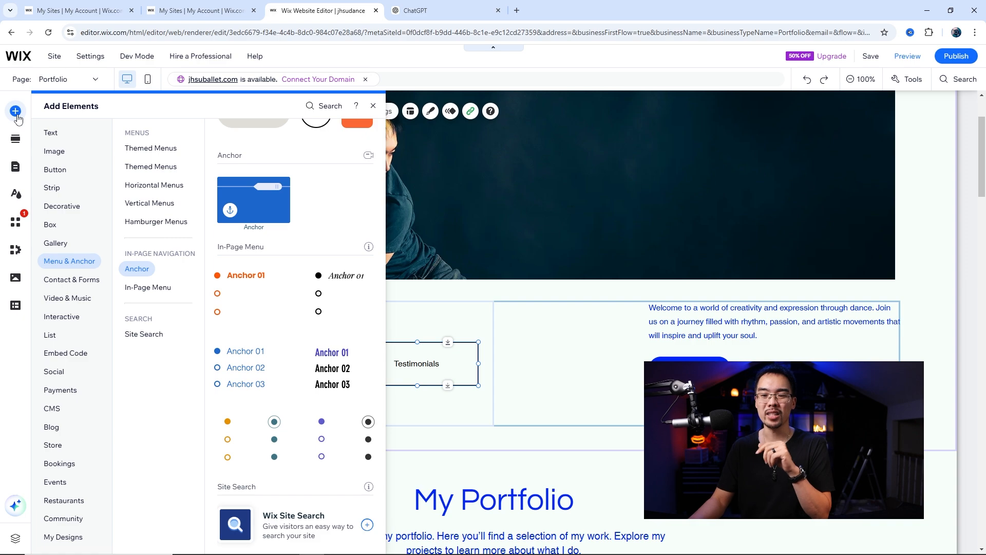
click(86, 353)
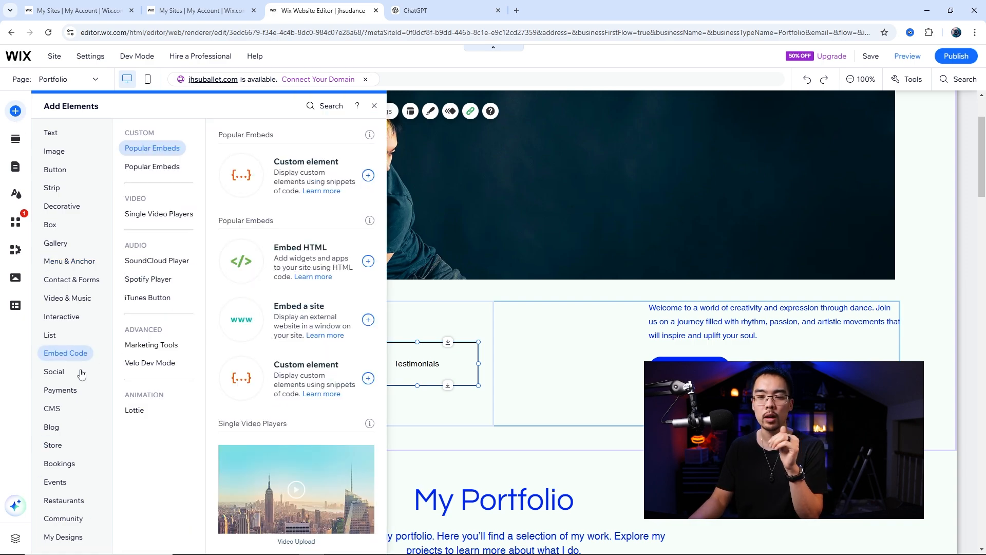
click(61, 374)
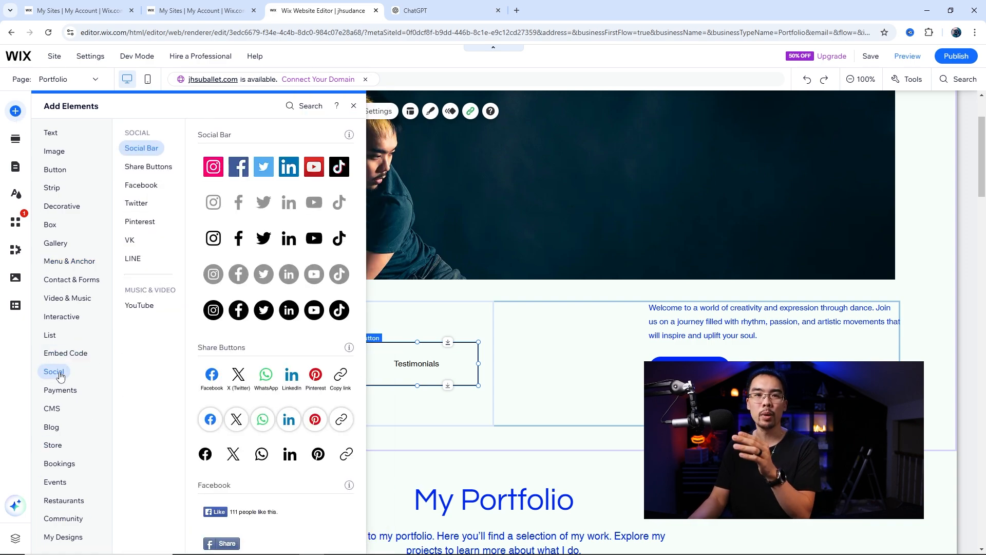
click(16, 167)
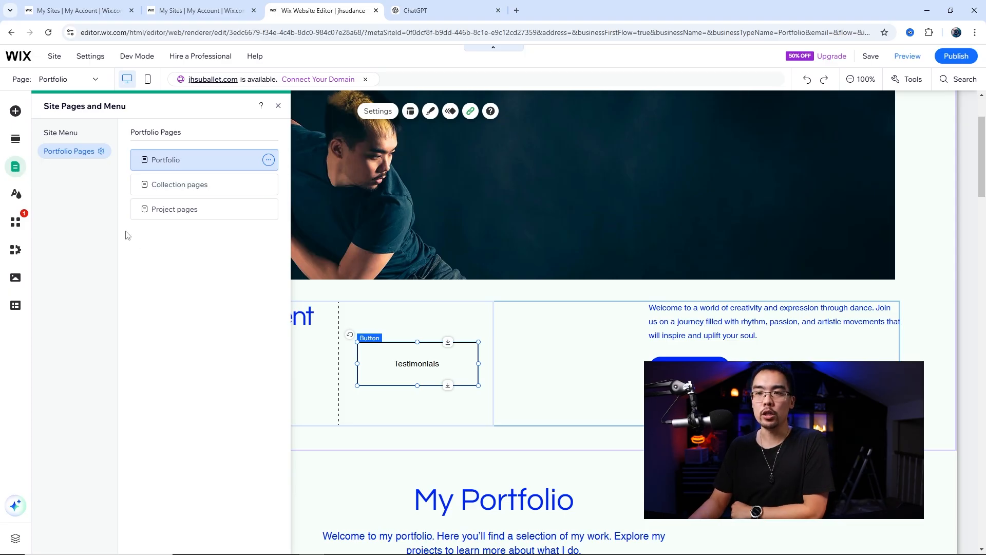
- Look through the Collection and Project pages and check the options available for the Portfolio page
click(205, 187)
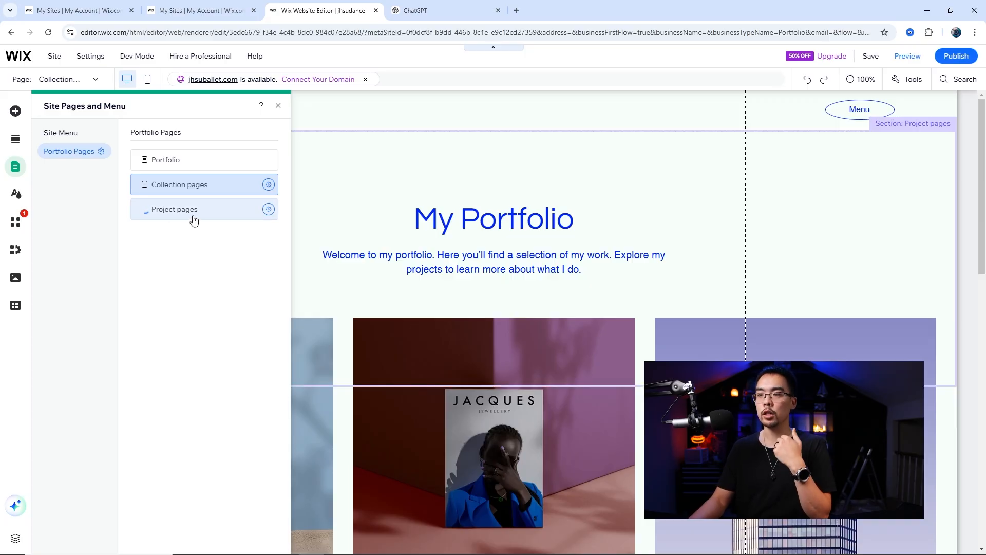
click(268, 159)
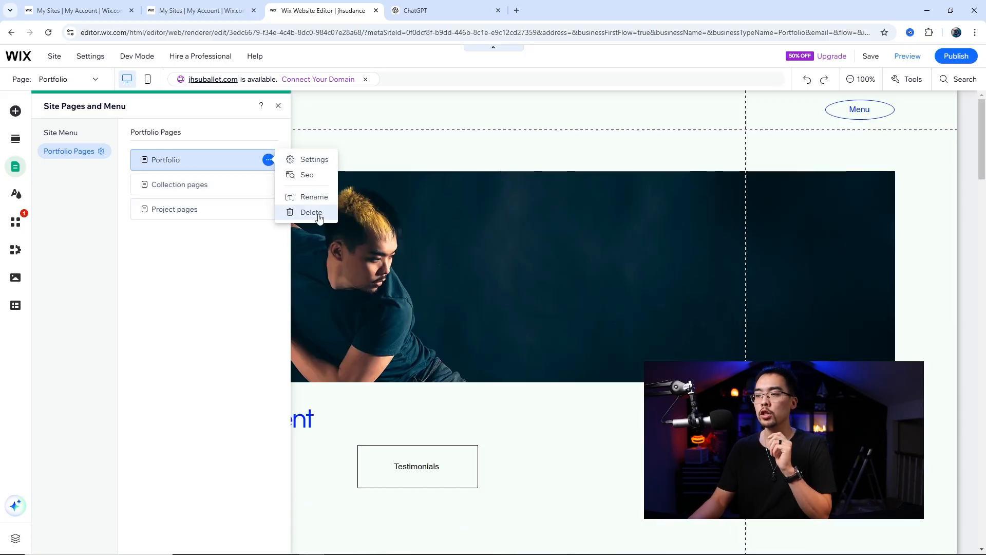
click(175, 277)
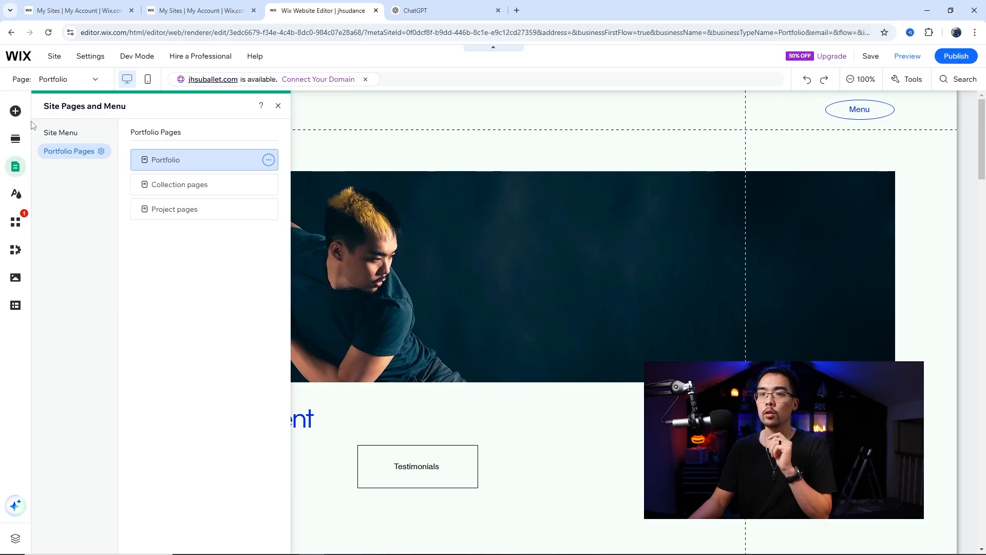
- Add a new page to the site menu using the Professional layout from the About page templates
click(72, 133)
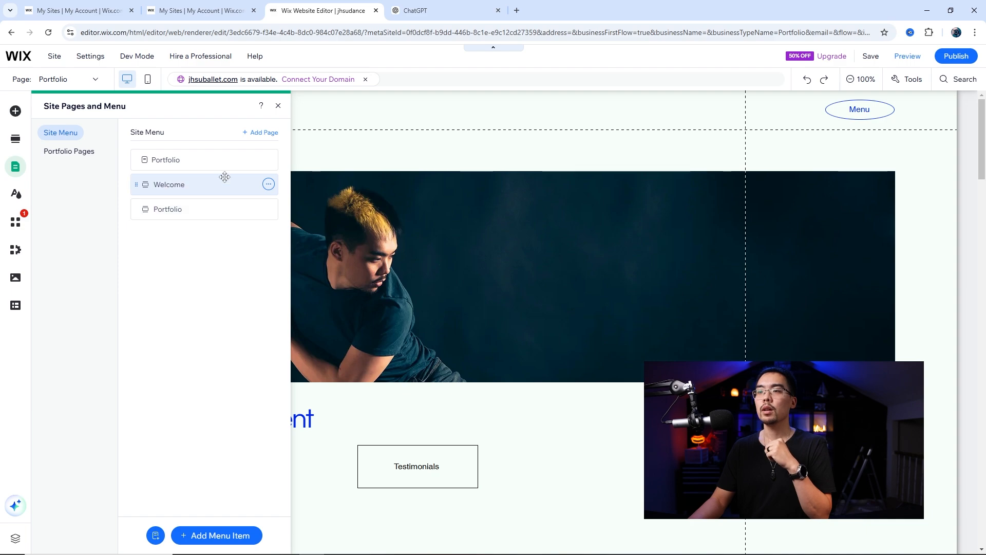
click(276, 135)
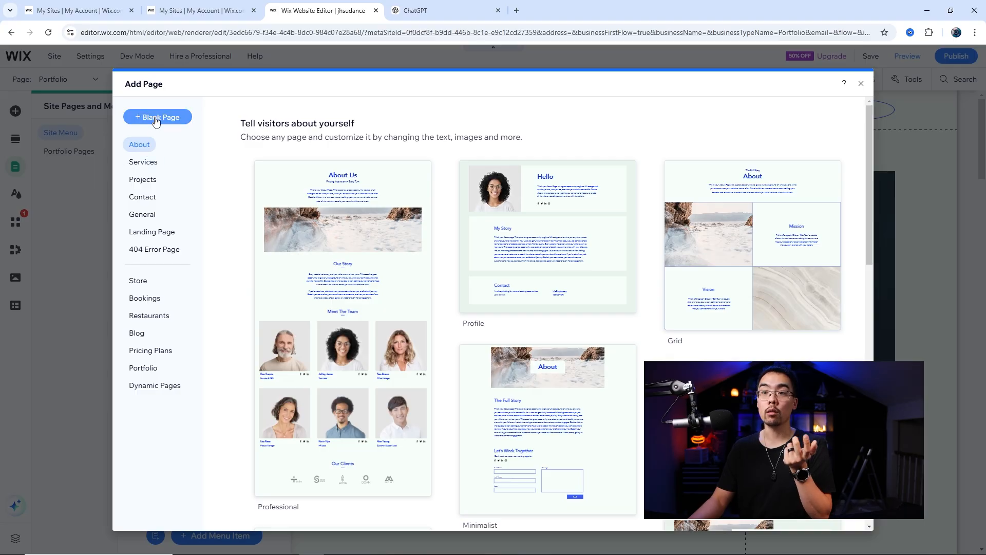
click(146, 149)
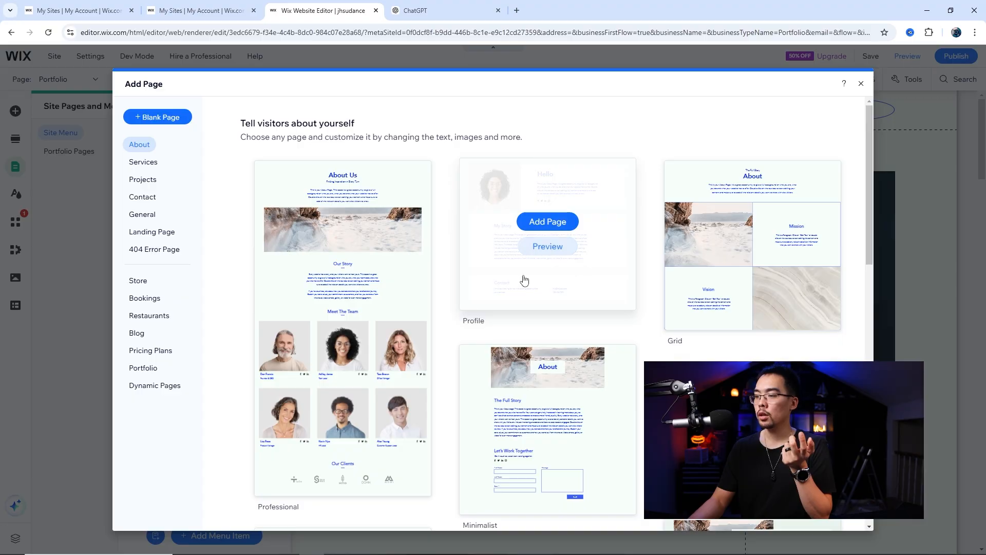
scroll(523, 280, down, 6)
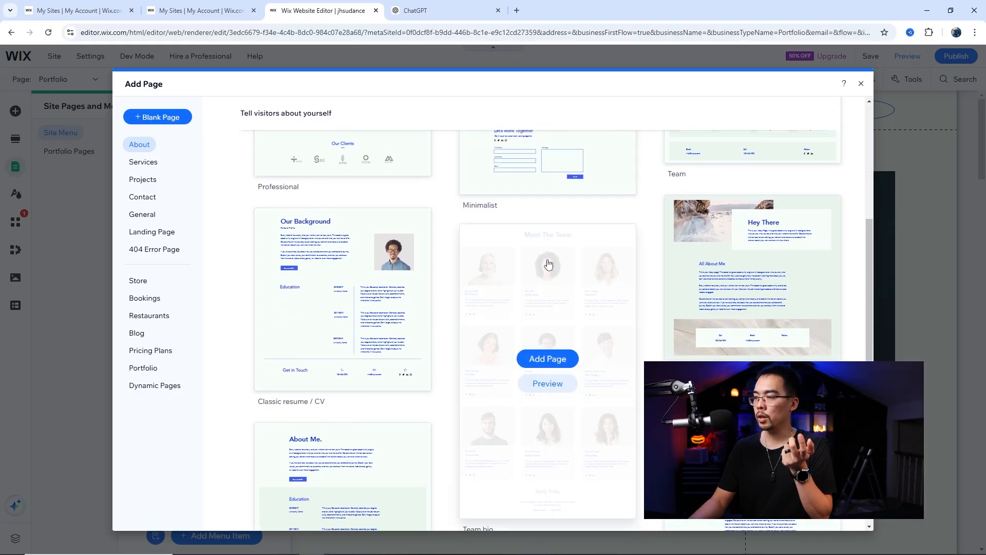
scroll(360, 286, up, 6)
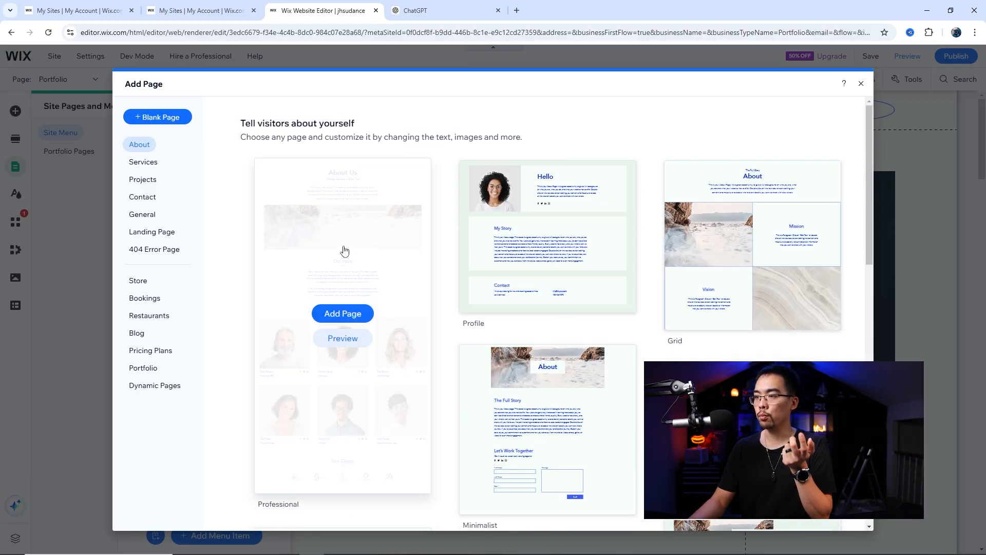
click(338, 313)
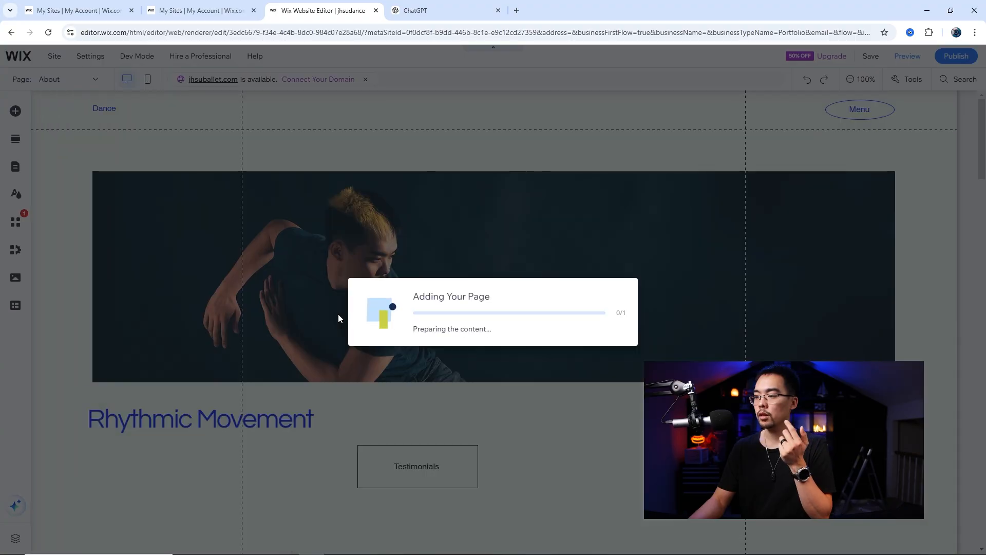
- Rename the Portfolio page in the site menu as Home
click(269, 161)
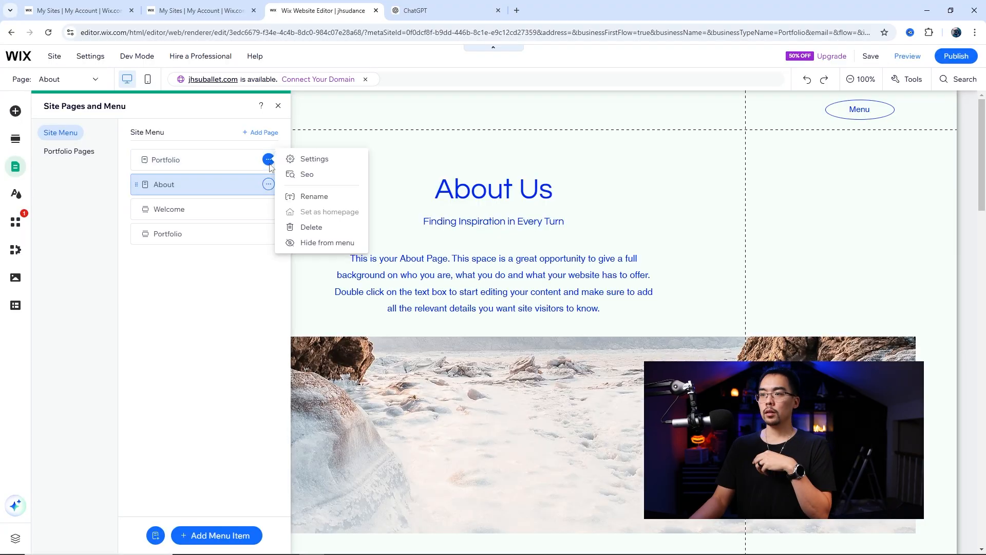
click(314, 196)
text(Home Pag)
text(e)
key(BackSpace)
key(BackSpace)
key(BackSpace)
key(BackSpace)
key(BackSpace)
click(252, 163)
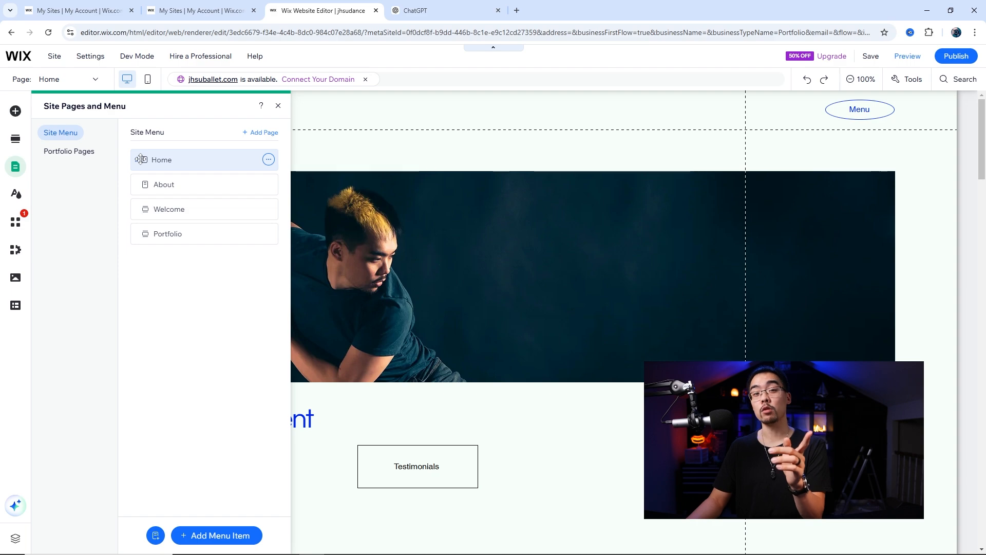
mouse_move(140, 160)
mouse_down()
mouse_move(137, 193)
mouse_move(136, 155)
mouse_up()
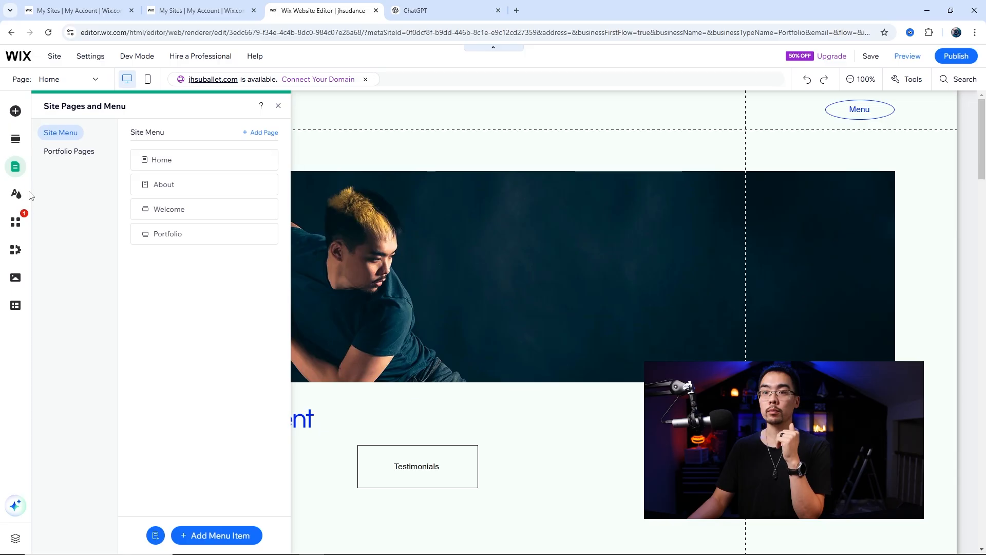
- Change the site theme to Tangy and look through the other featured themes
click(12, 195)
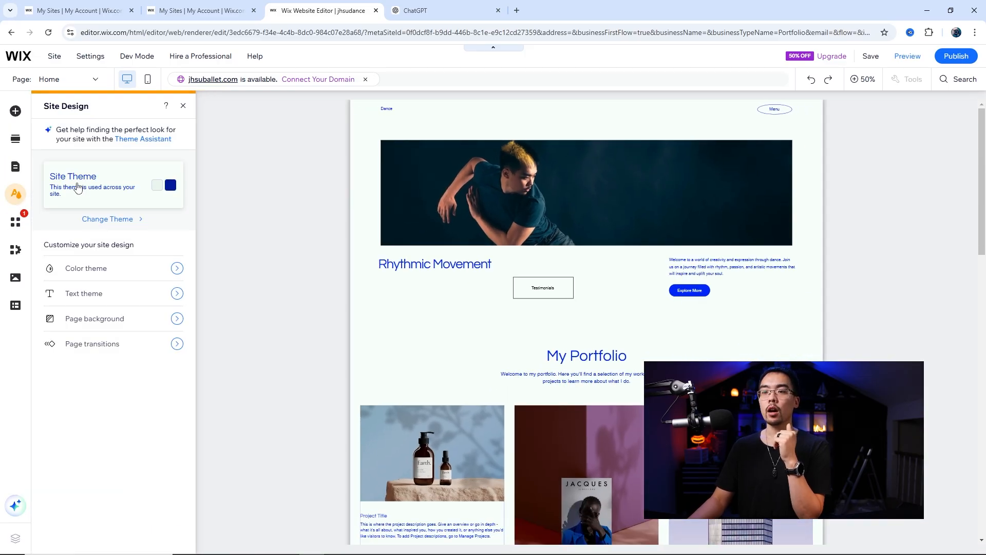
click(109, 219)
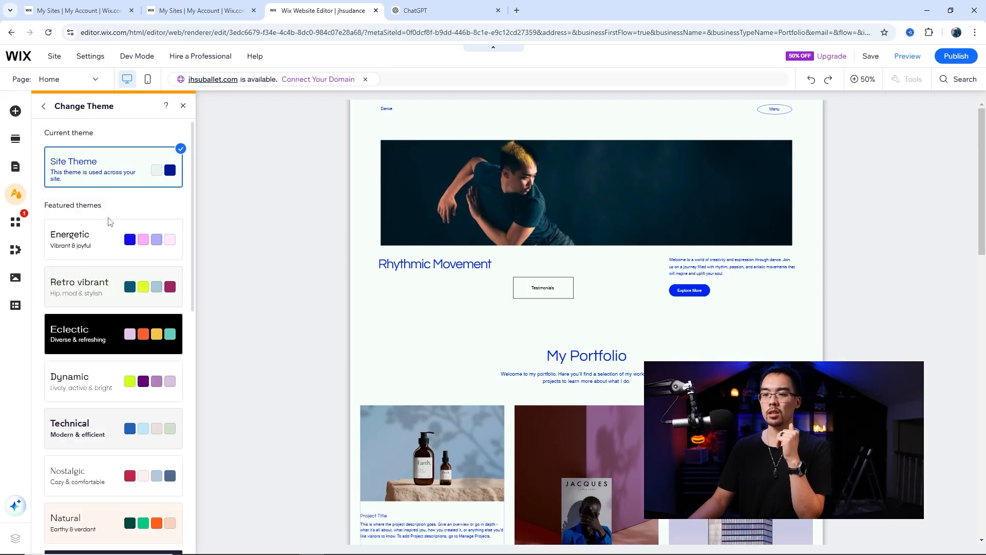
scroll(108, 221, down, 10)
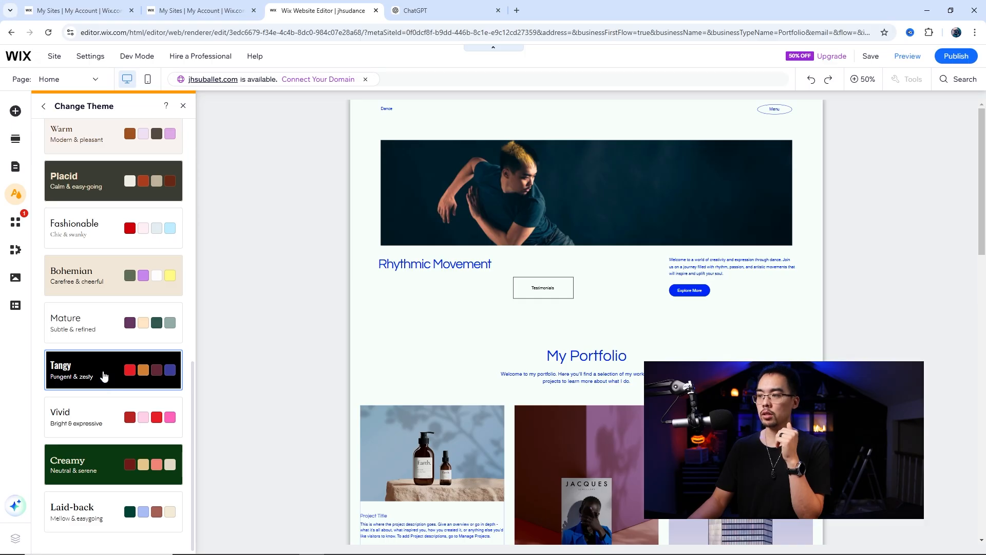
click(104, 377)
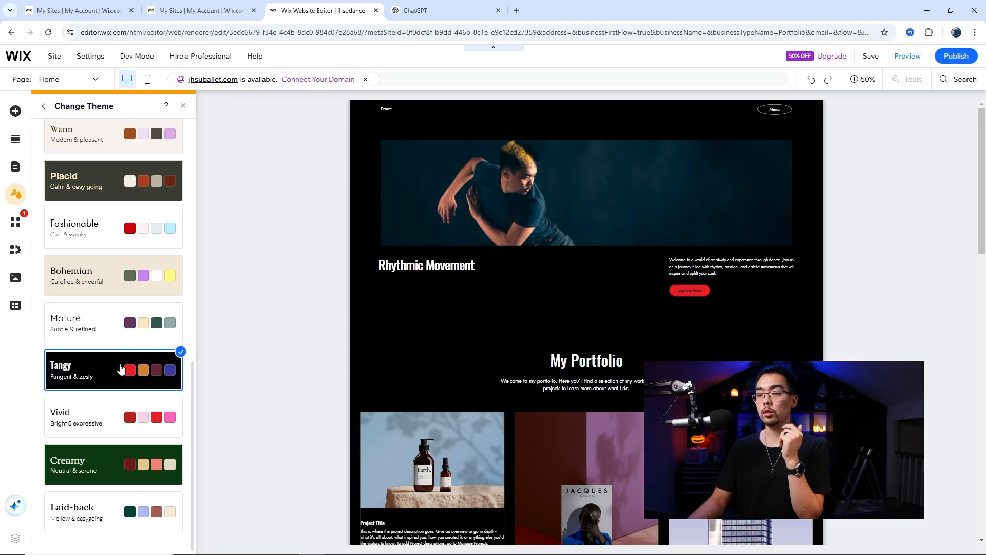
scroll(121, 368, up, 10)
scroll(120, 369, up, 1)
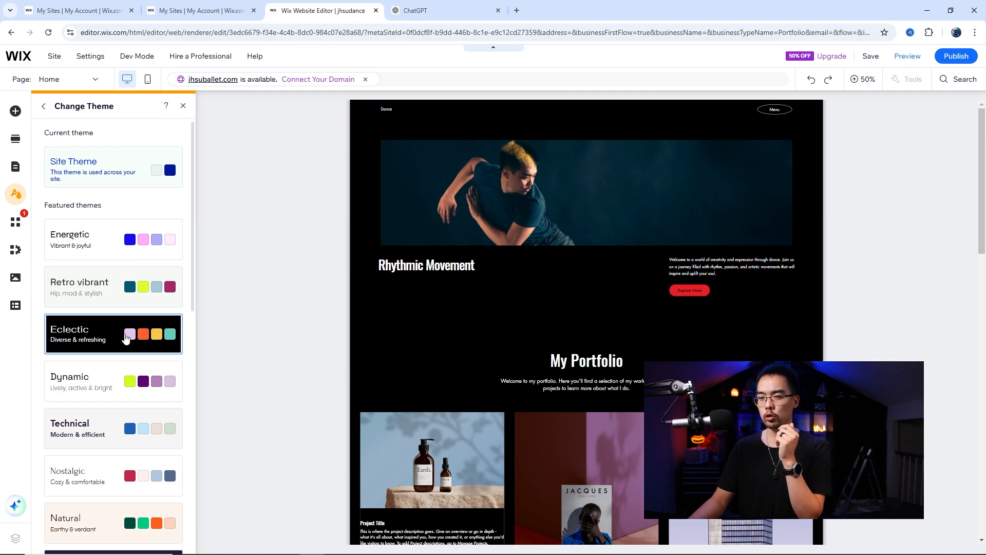
scroll(126, 337, down, 5)
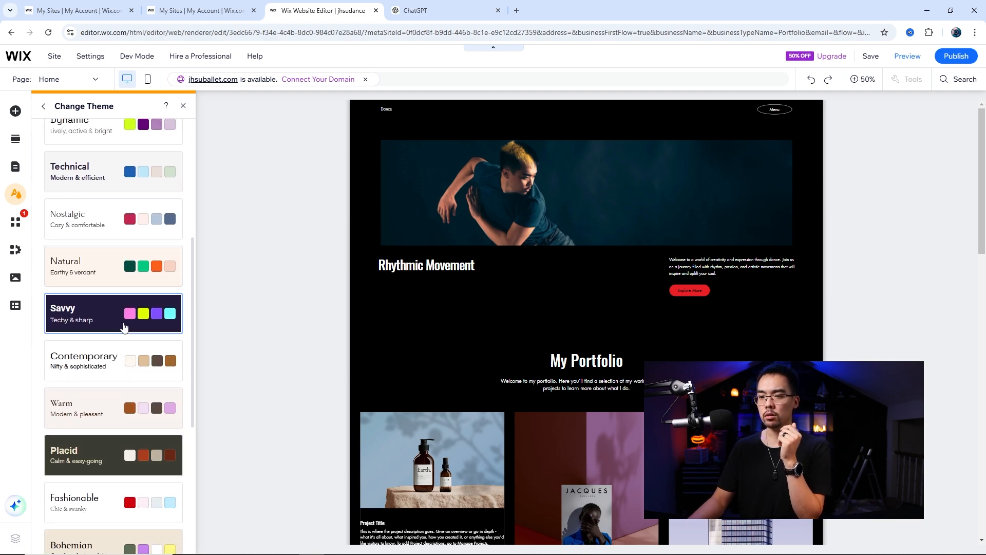
scroll(125, 336, down, 5)
scroll(124, 327, up, 10)
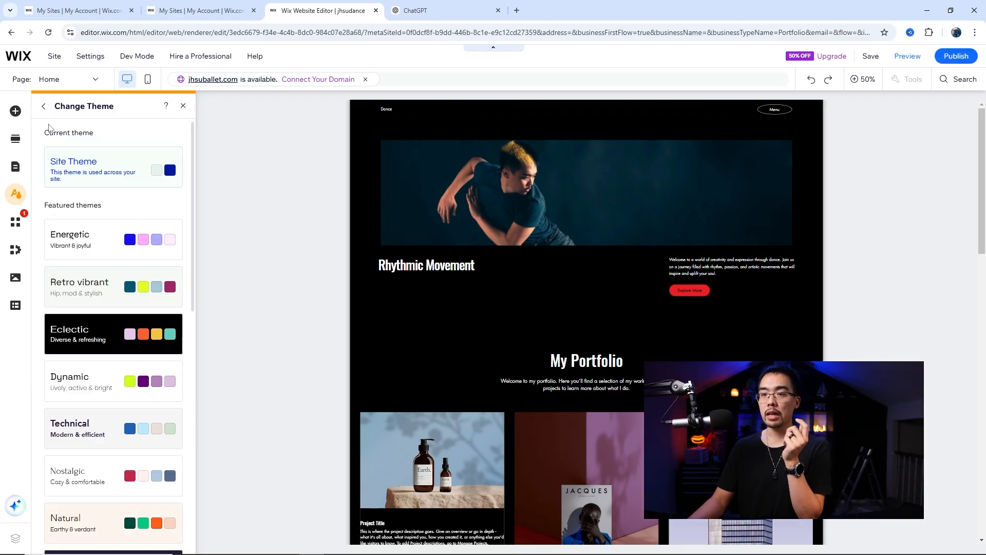
- Open the color theme customization and view the custom color settings of the blue accent
click(44, 106)
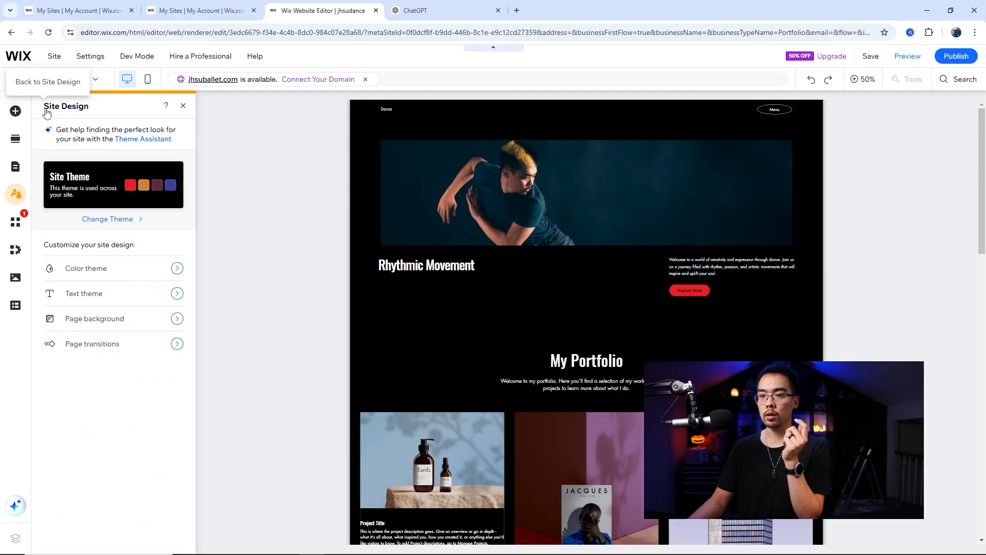
click(130, 273)
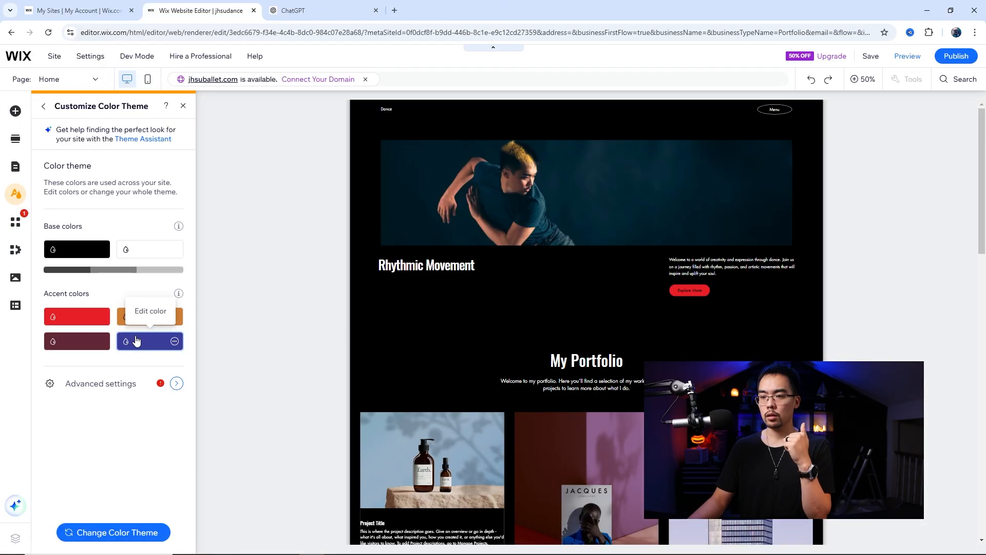
click(136, 340)
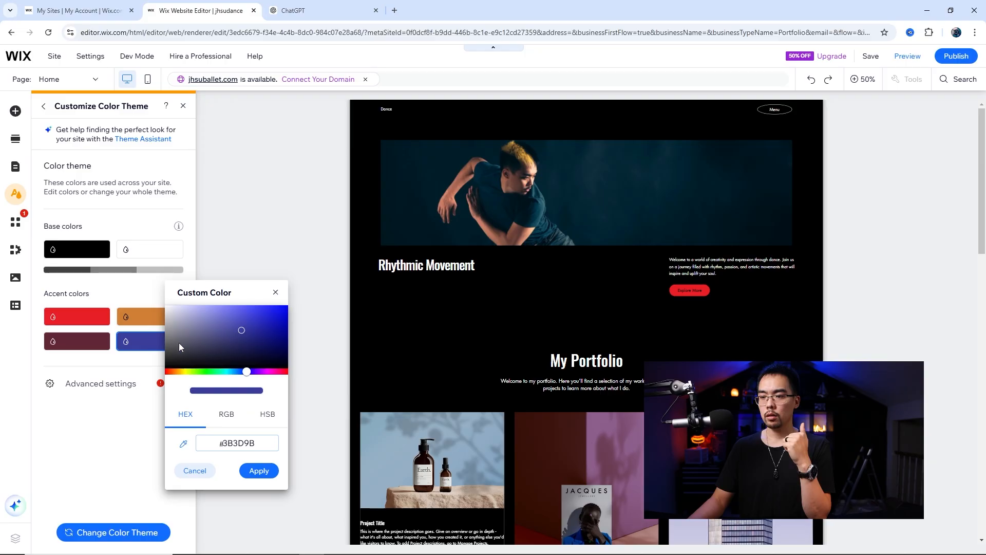
- Switch to ChatGPT and ask it in the dance website color chat for the hex codes for option 3
click(280, 11)
click(421, 497)
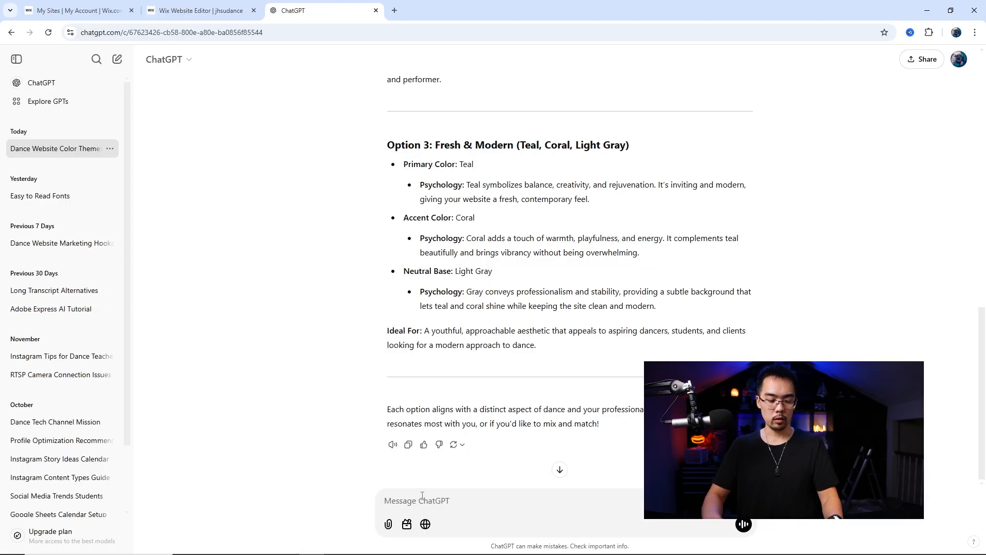
text(can you give me the hex codes for)
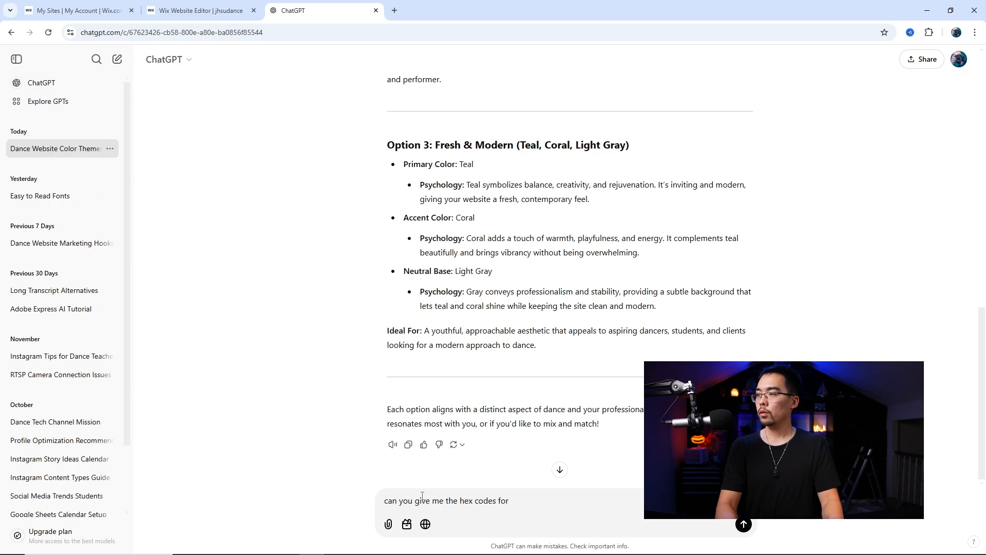
key(BackSpace)
key(BackSpace)
key(BackSpace)
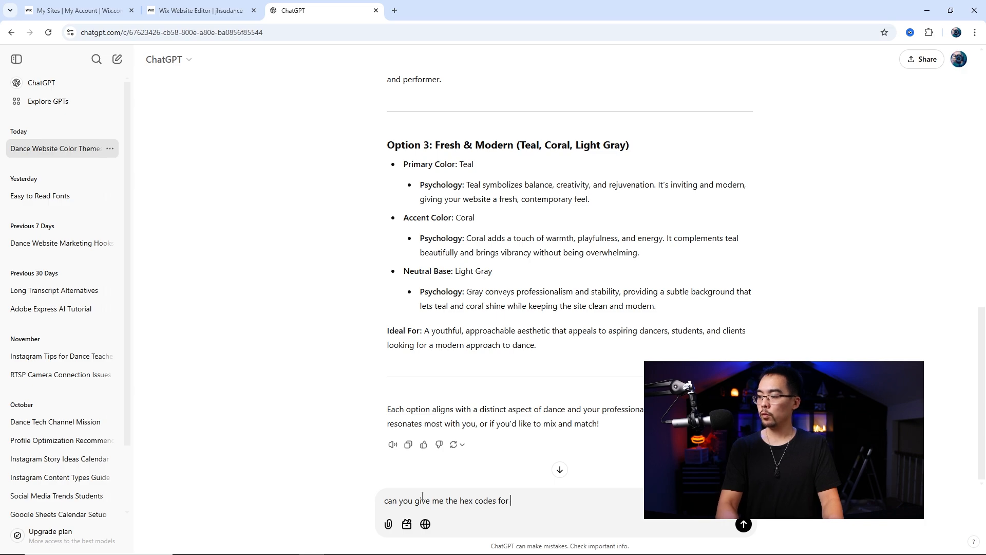
key(Return)
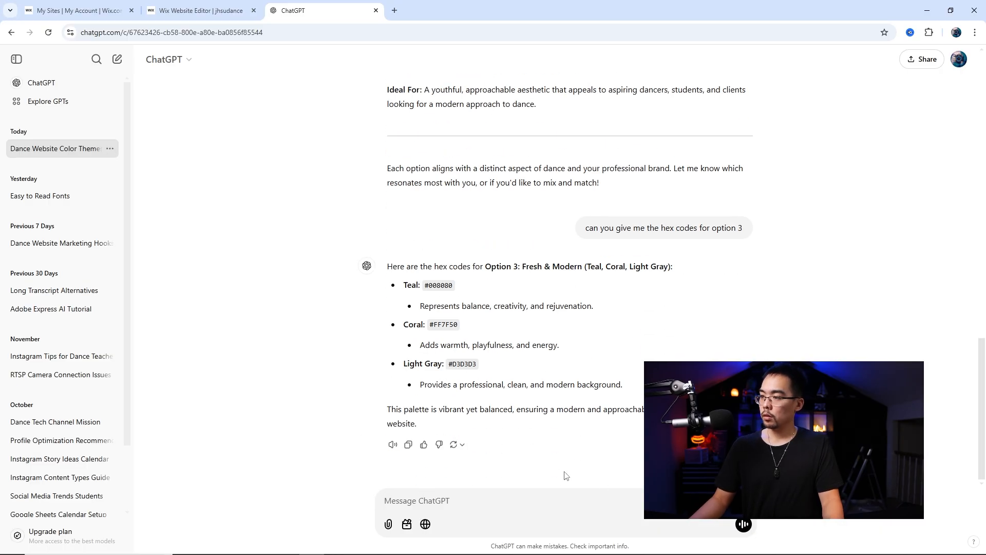
- Copy the teal hex code from ChatGPT and set the red accent color in the Wix color theme to #008080
drag(454, 285, 437, 283)
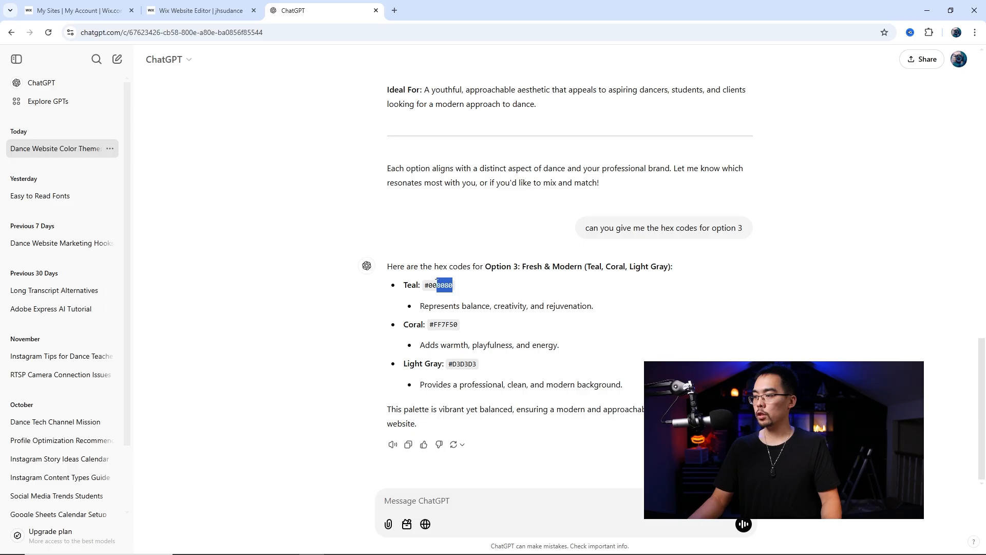
click(203, 10)
click(66, 314)
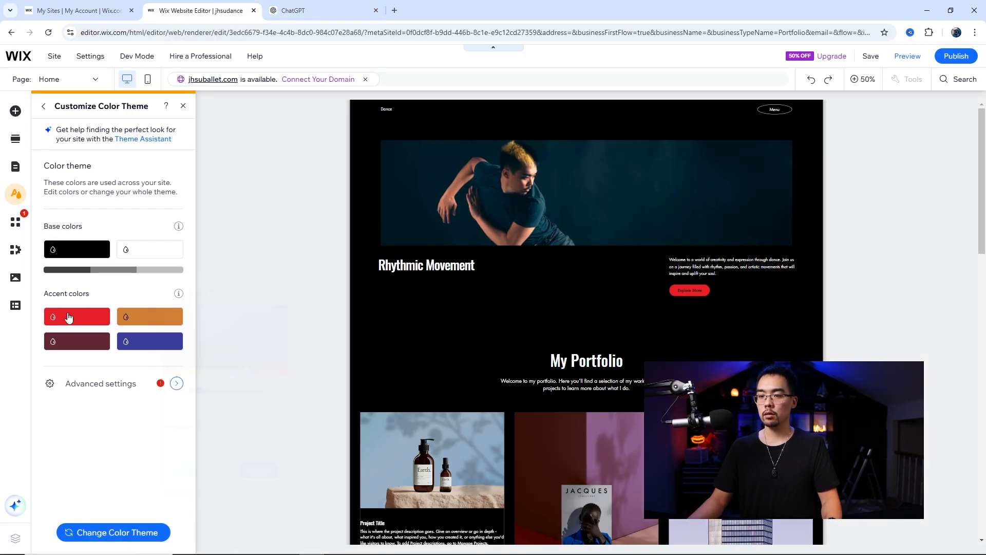
click(189, 420)
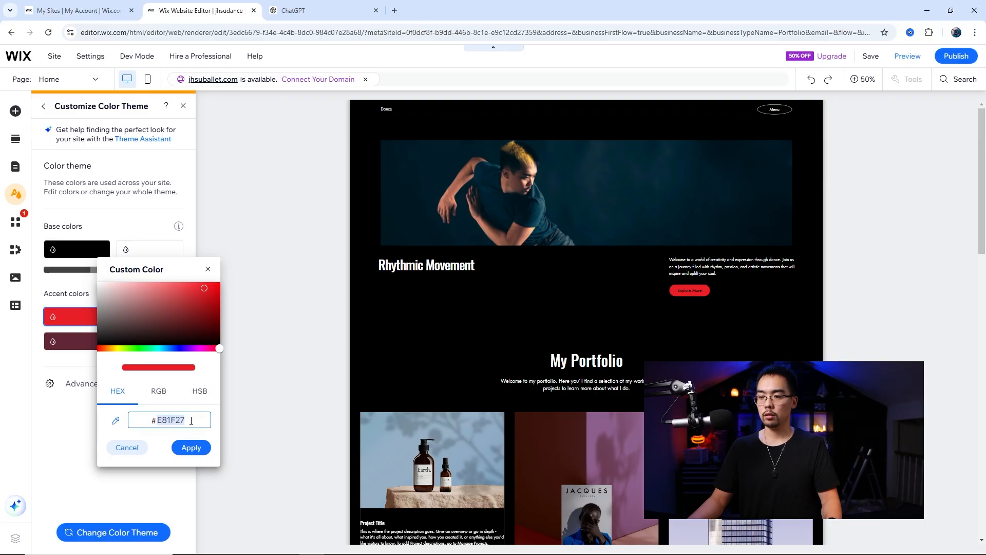
text(#008080)
click(190, 449)
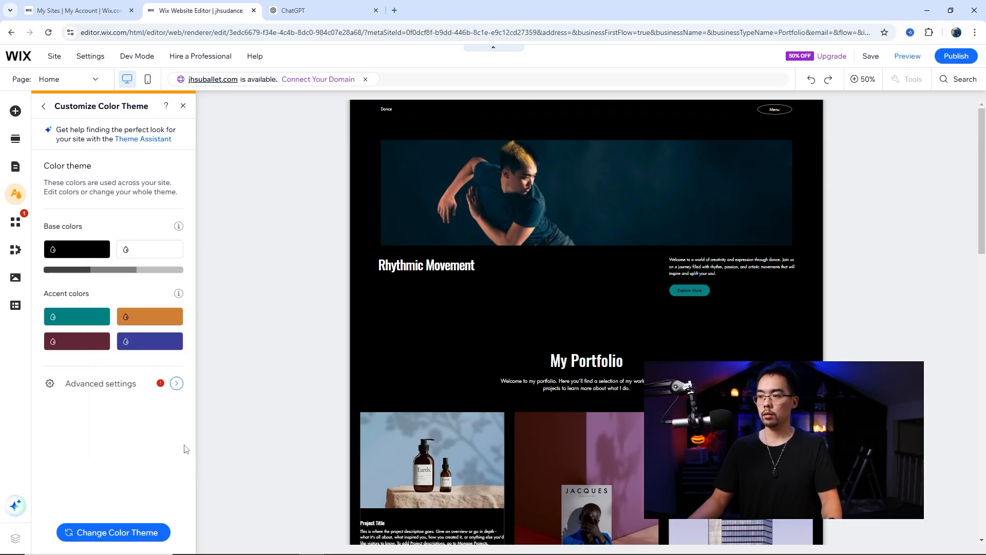
- Copy the coral hex code from ChatGPT and set the orange accent color in the Wix color theme to #FF7F50
click(308, 11)
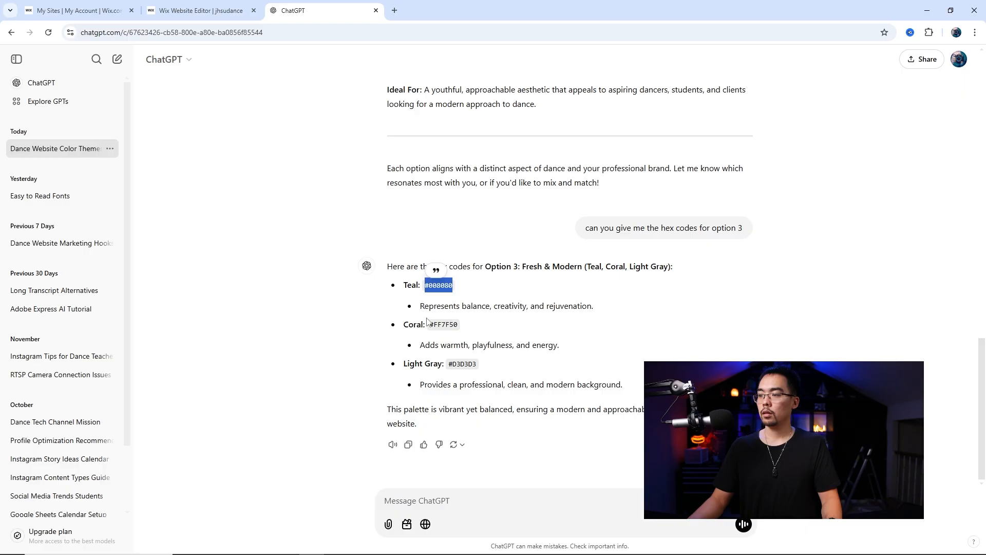
drag(434, 325, 459, 331)
key(ctrl+c)
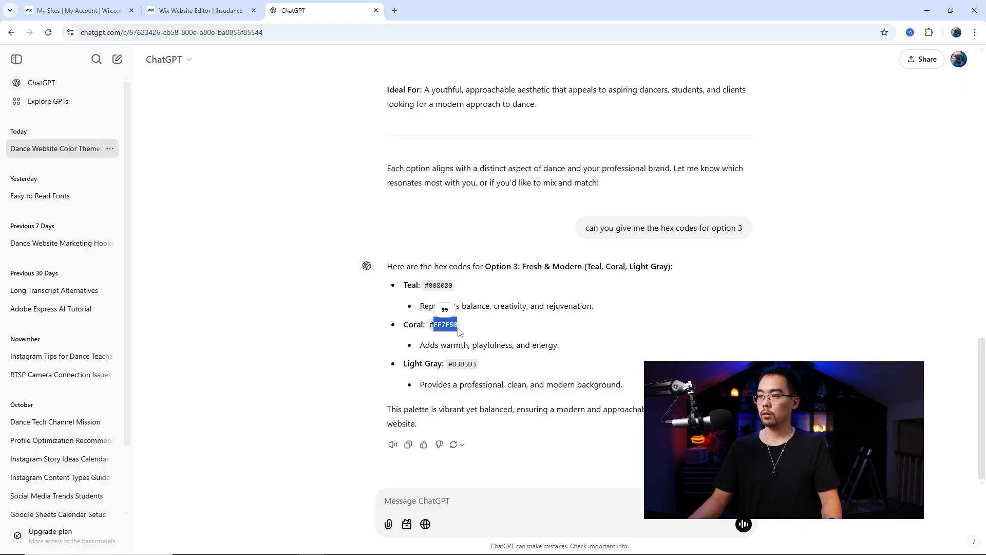
click(200, 10)
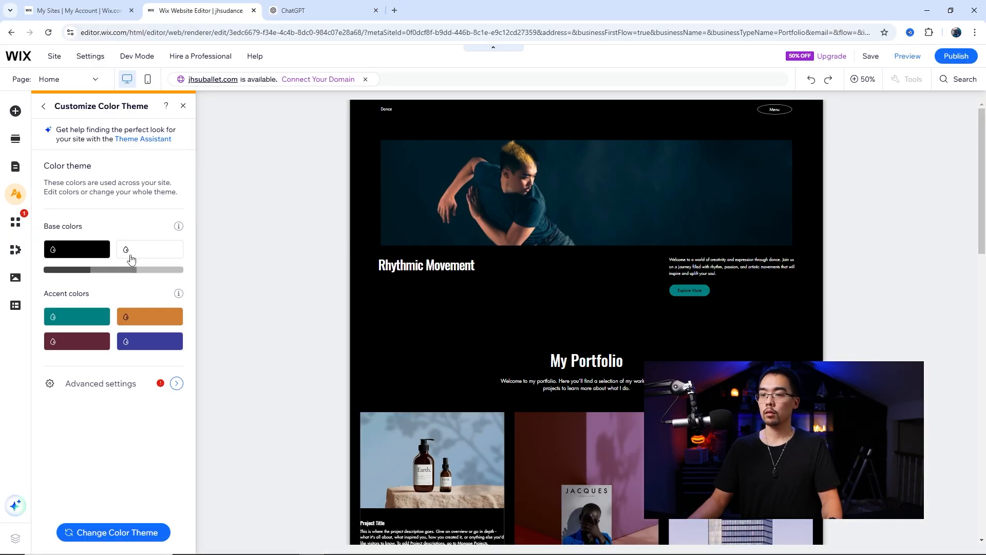
click(138, 321)
double_click(264, 424)
key(ctrl+v)
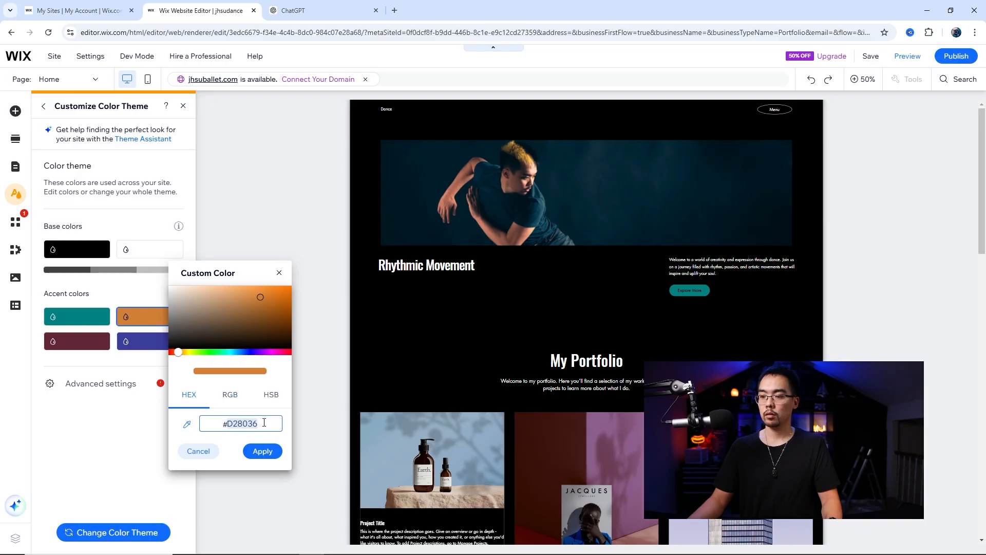
click(264, 451)
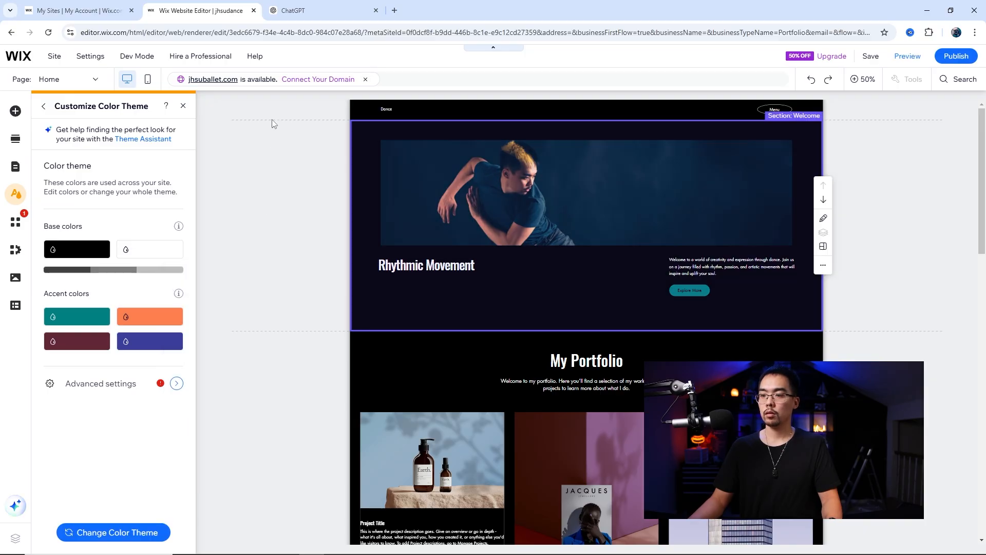
- Copy the light gray hex code from ChatGPT and set the maroon accent color in the Wix color theme to #D3D3D3
click(301, 13)
drag(452, 364, 478, 371)
key(ctrl+c)
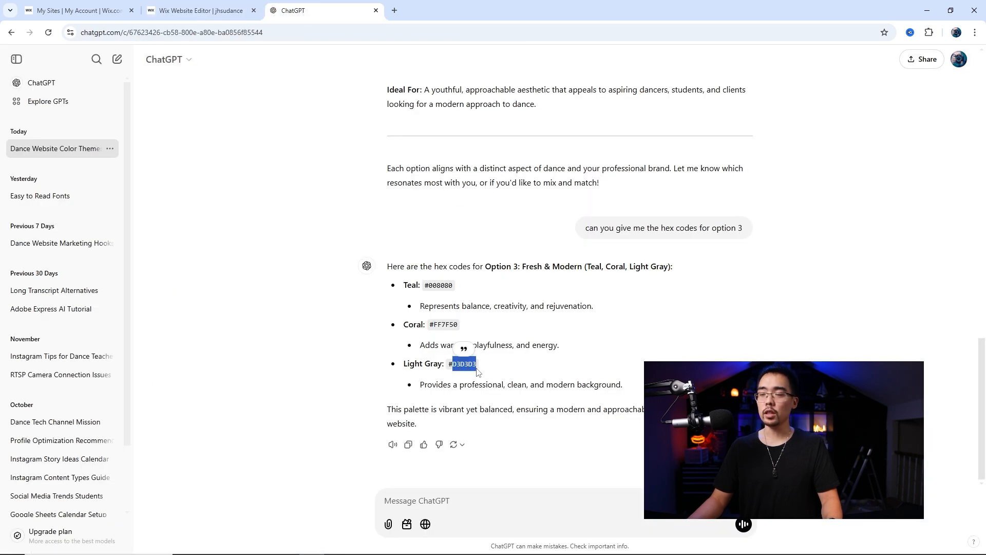
click(197, 10)
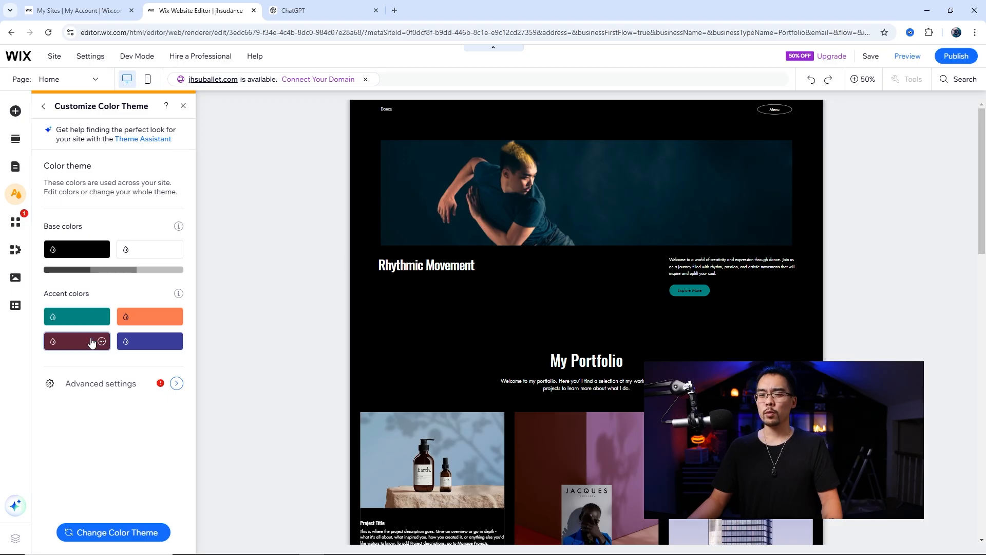
click(91, 342)
double_click(193, 446)
key(ctrl+v)
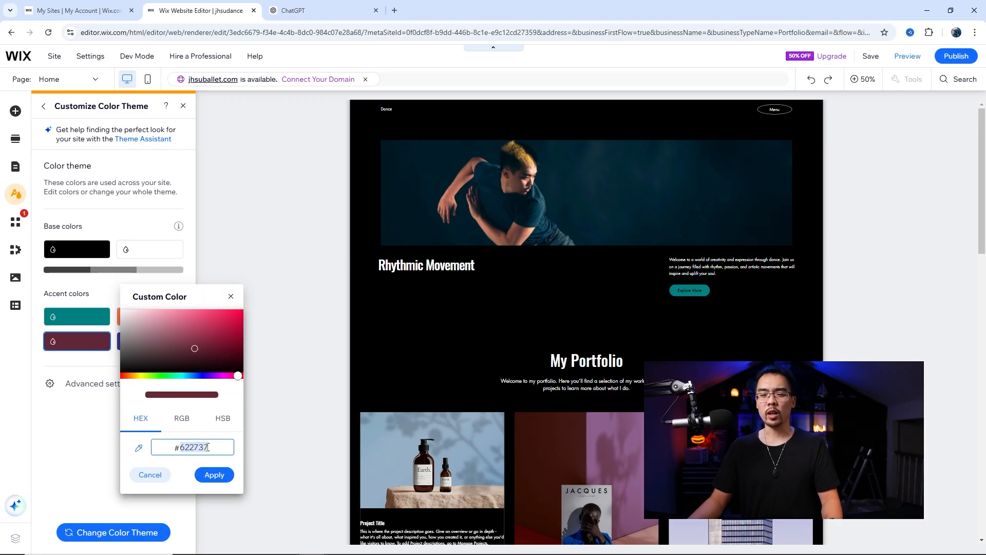
click(210, 473)
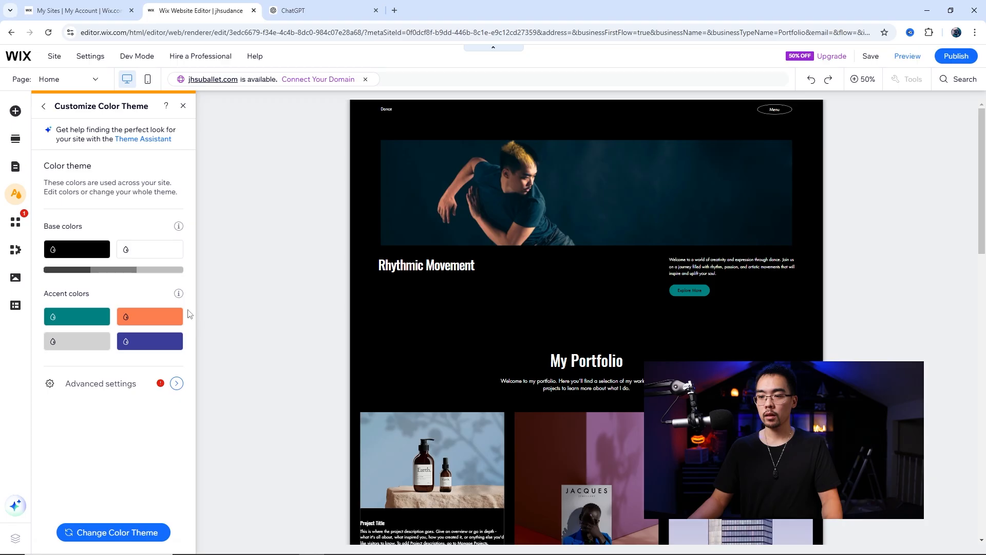
- Set the blue accent color of the color theme to black, #000000, and apply it
click(133, 347)
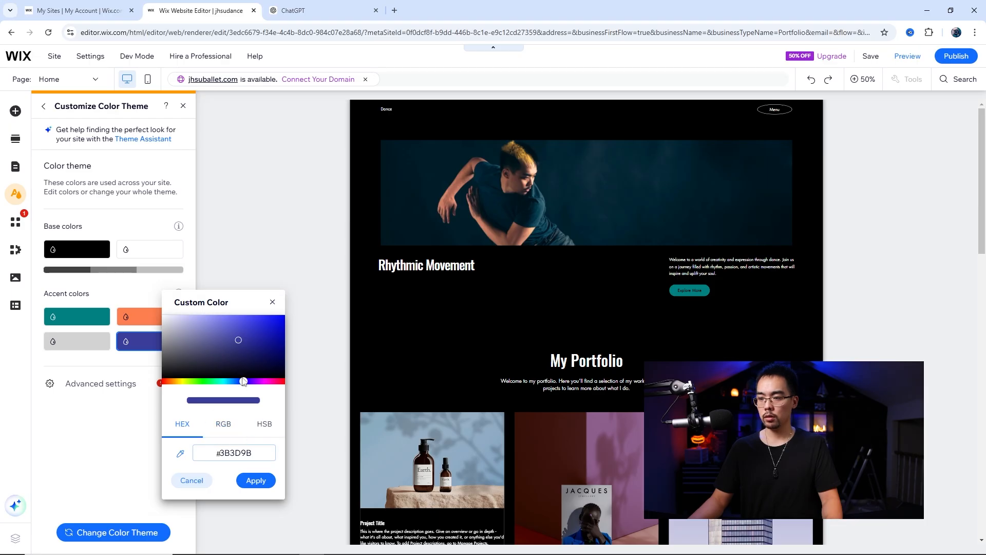
drag(238, 343, 143, 393)
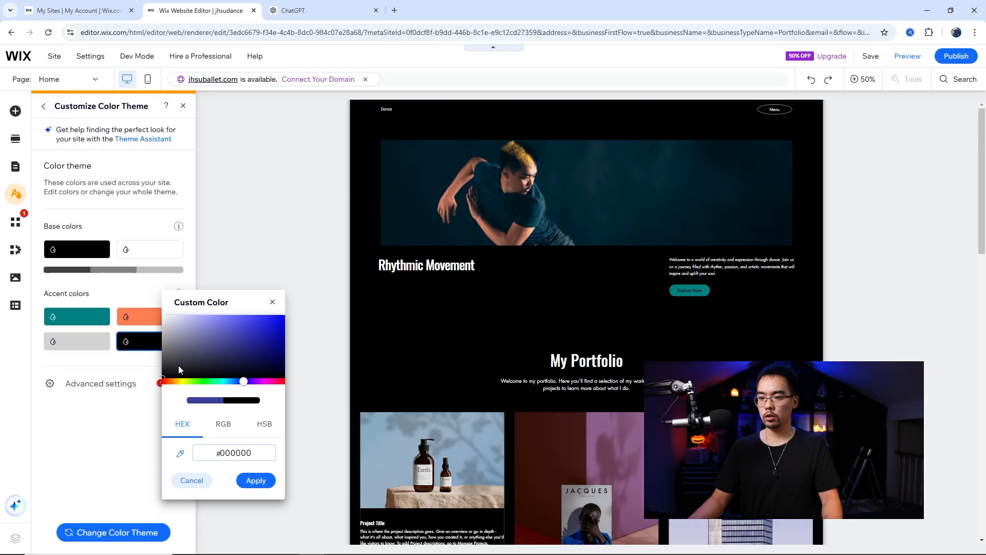
click(249, 482)
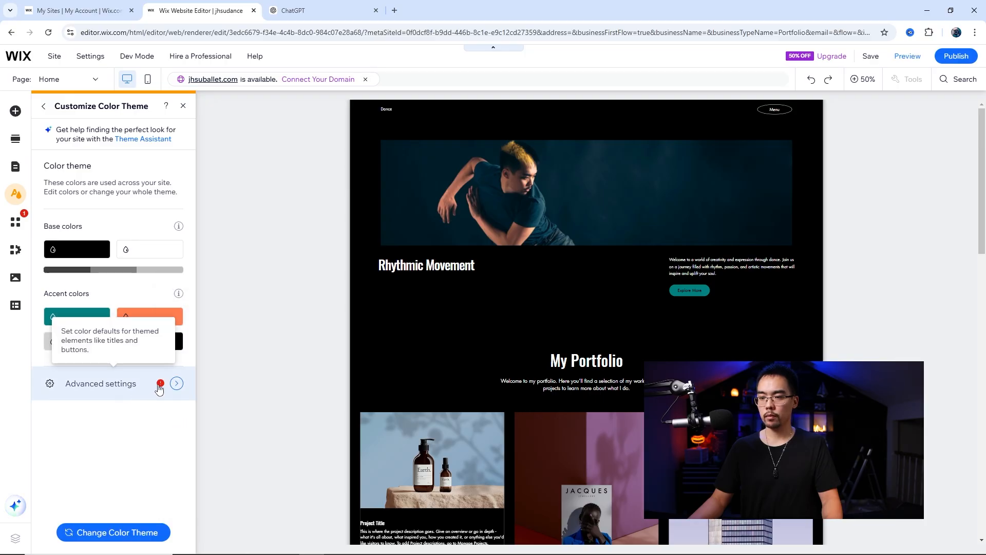
- Examine the advanced color defaults for themed elements and review how the new colors look across the home page sections
mouse_move(160, 388)
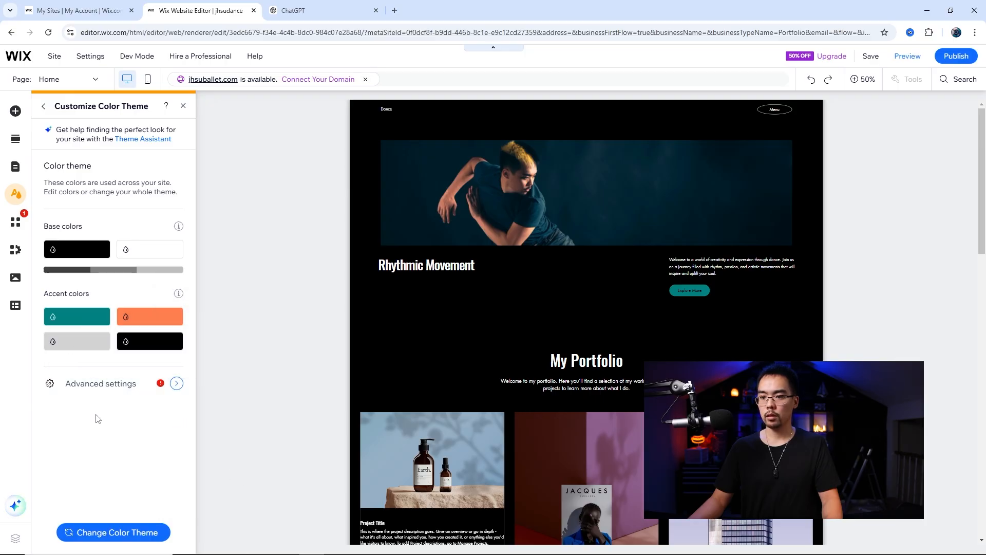
click(170, 386)
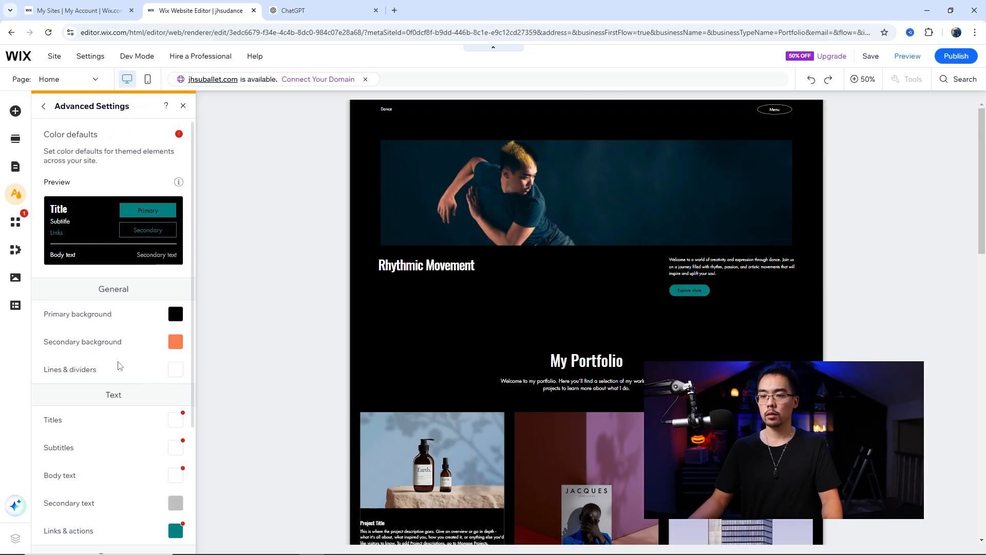
scroll(120, 367, down, 3)
scroll(120, 369, up, 4)
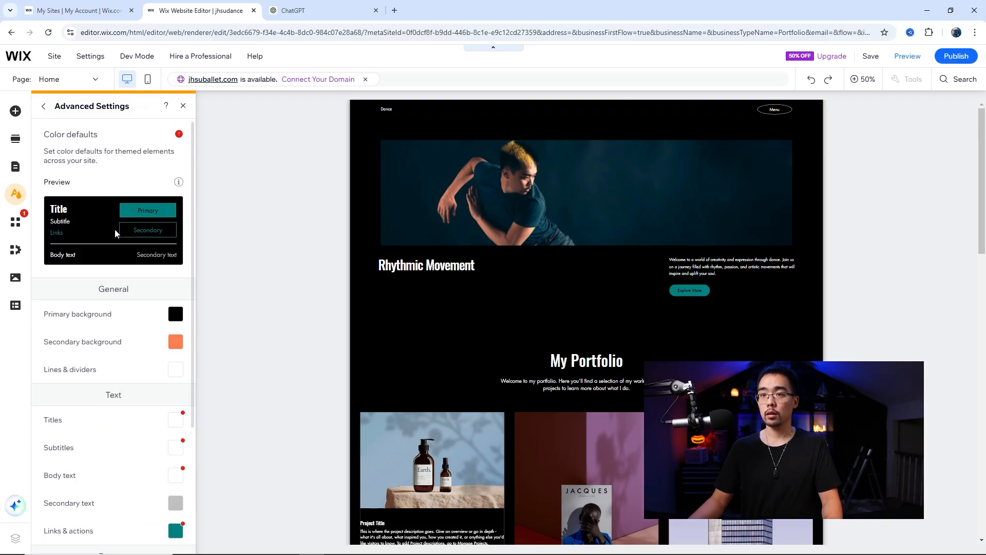
click(44, 106)
scroll(549, 350, down, 5)
scroll(548, 350, down, 5)
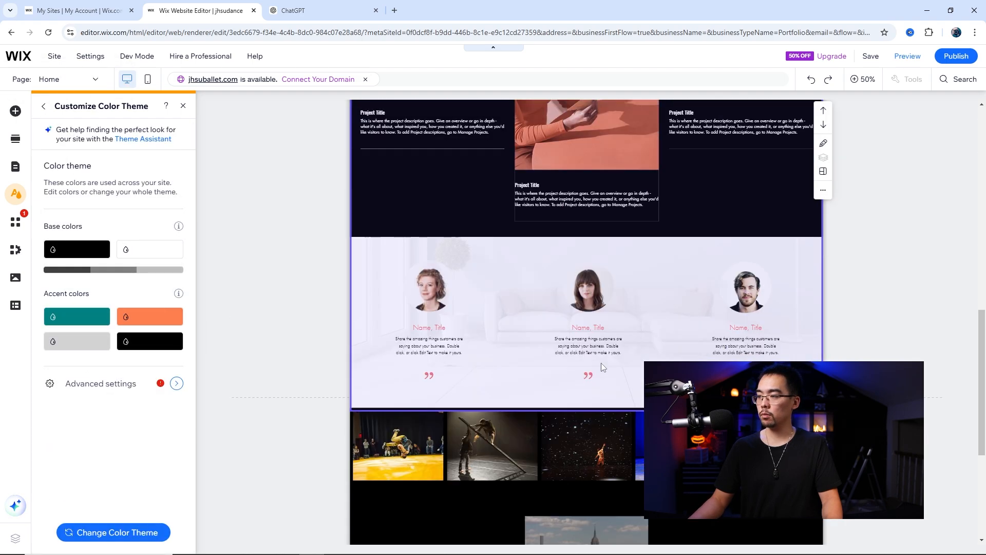
scroll(602, 366, up, 8)
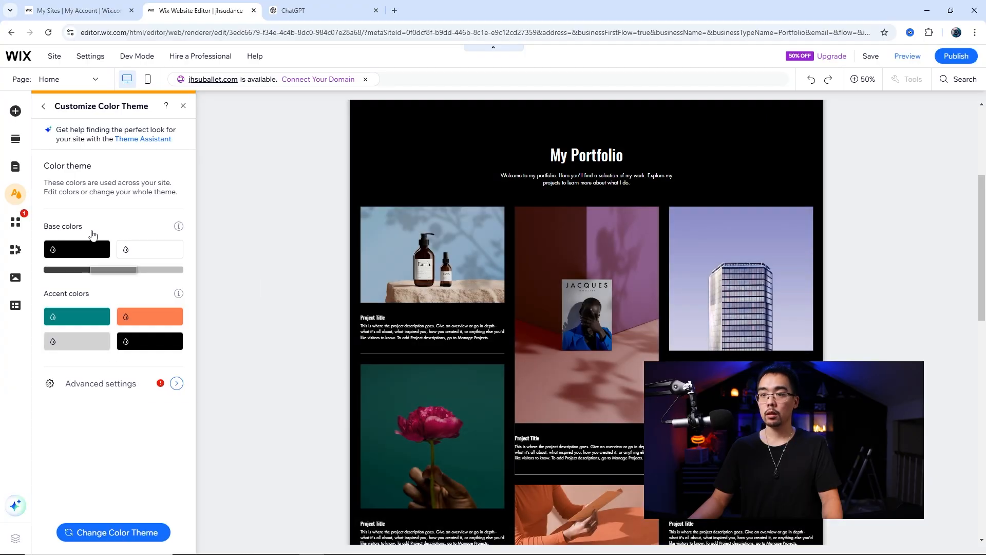
- Open the text theme customization, and switch to ChatGPT to ask what font pairings would go well with option 3
click(45, 107)
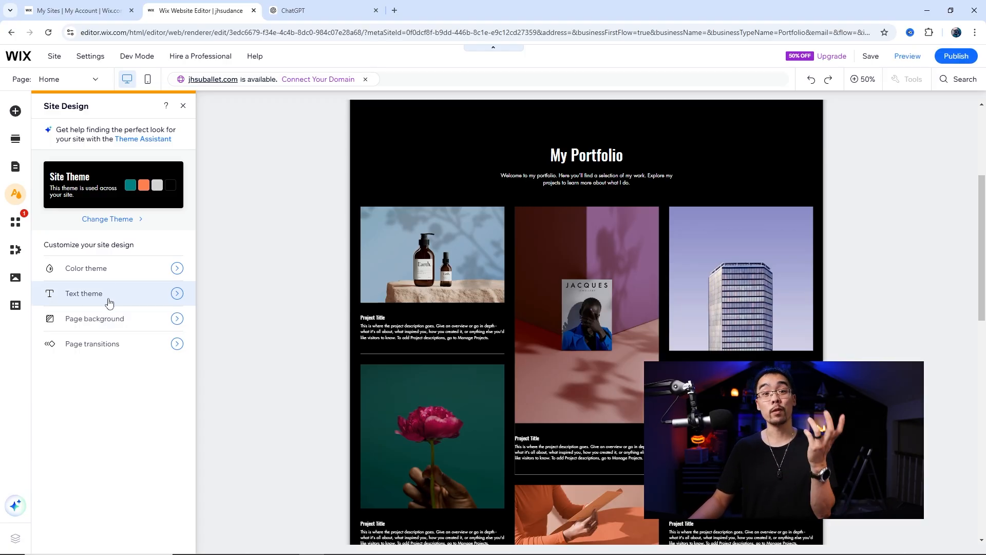
click(176, 294)
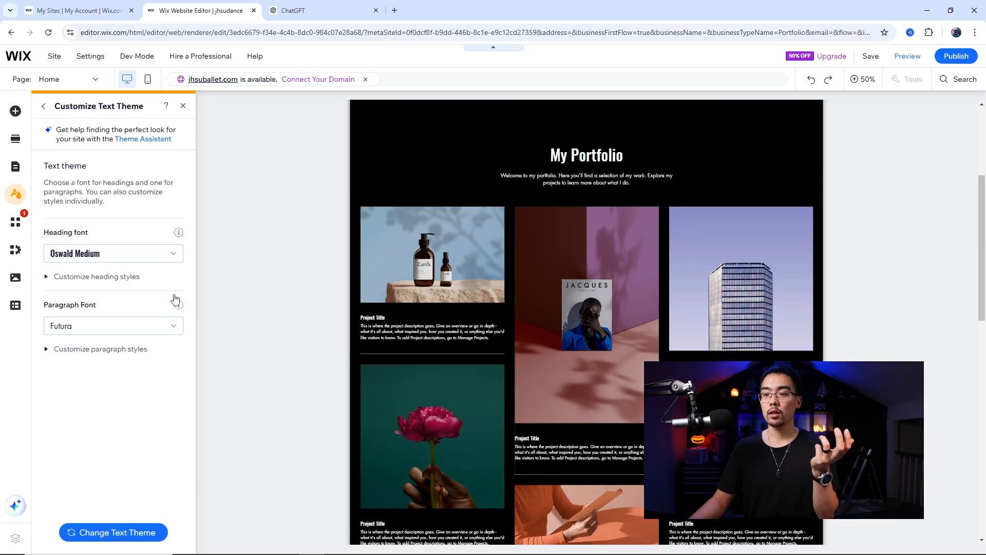
click(337, 11)
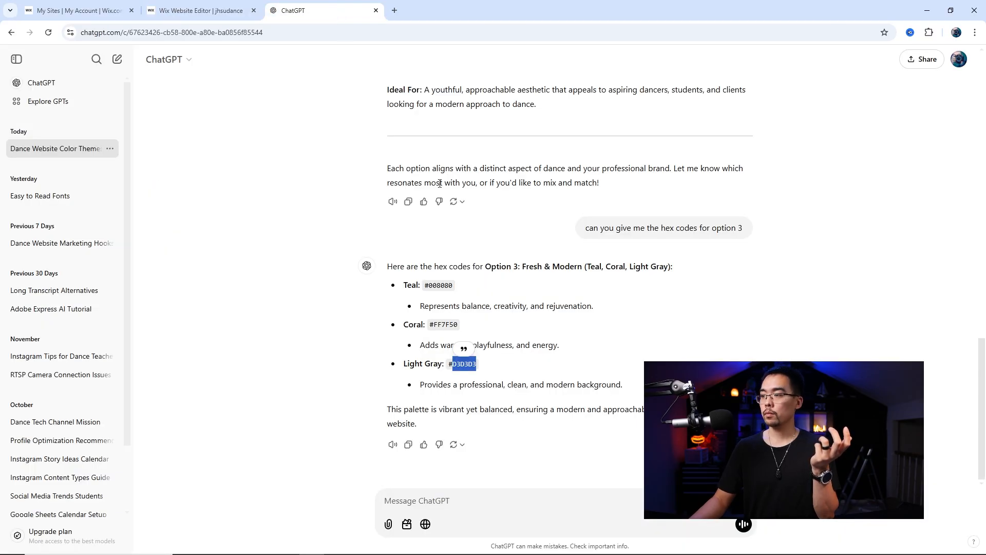
click(466, 501)
text(wha)
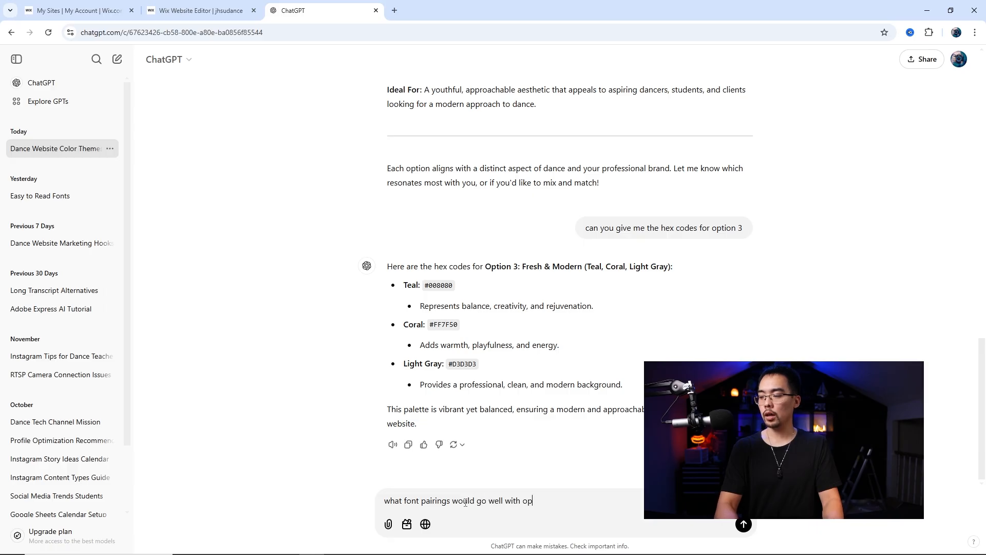
key(Return)
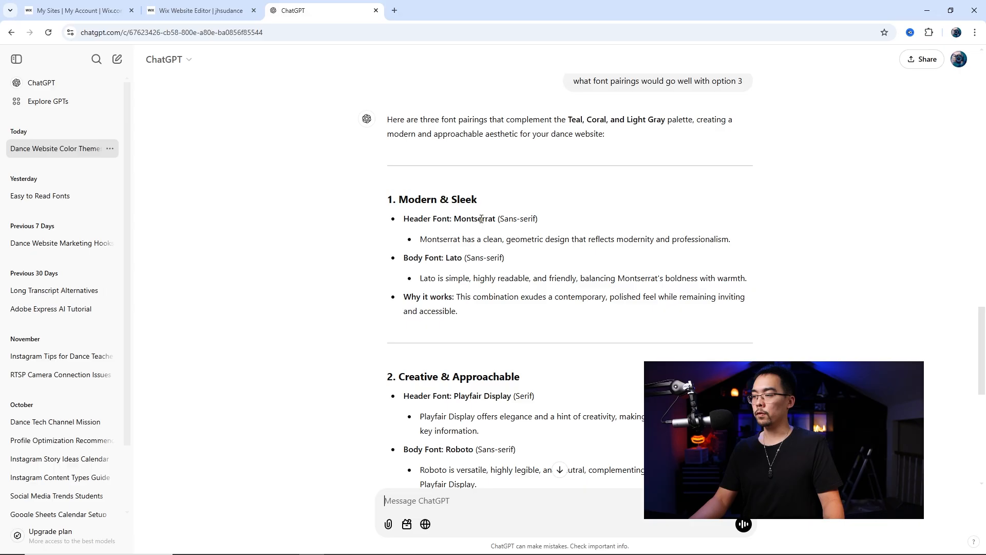
- Switch back to the Wix editor and set the text theme's heading font to Montserrat
click(175, 10)
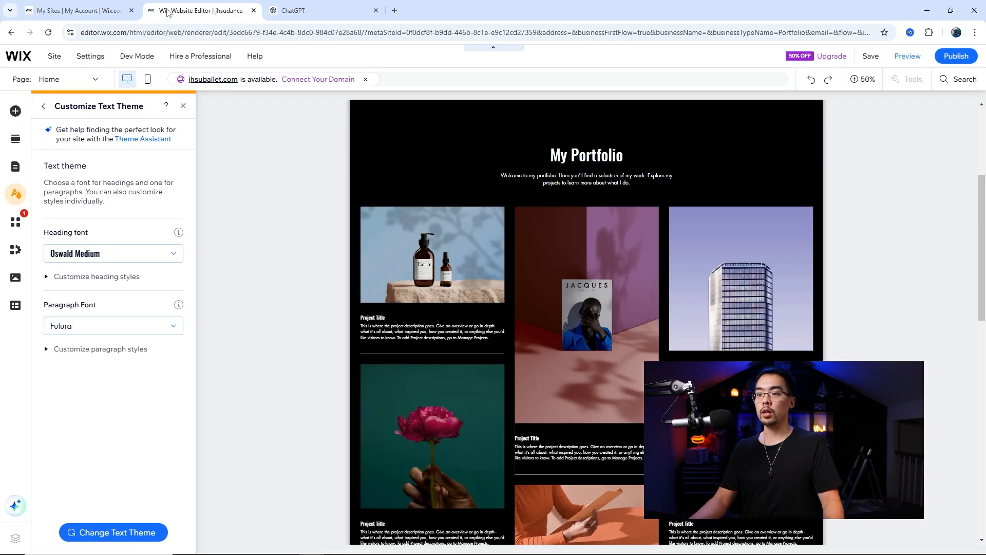
click(105, 258)
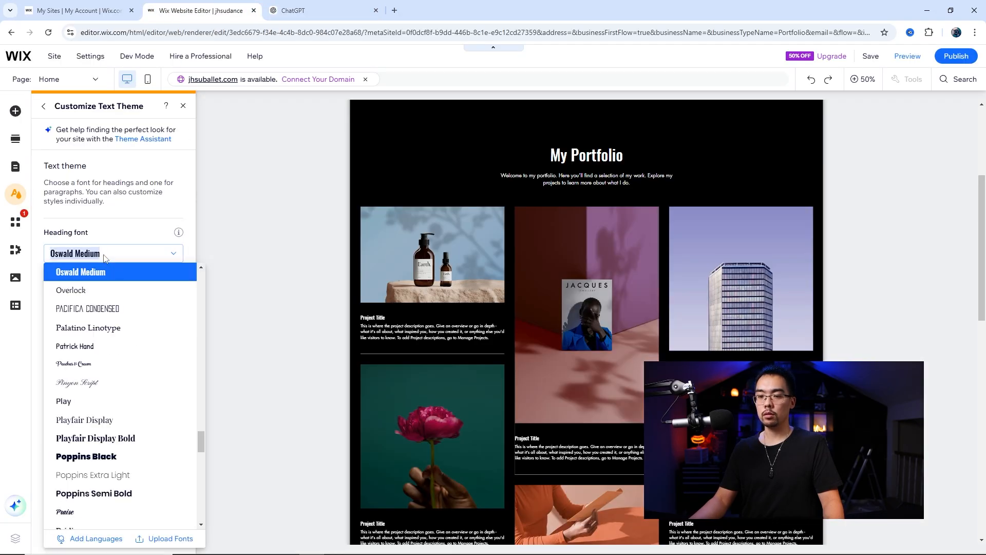
text(Montserrat)
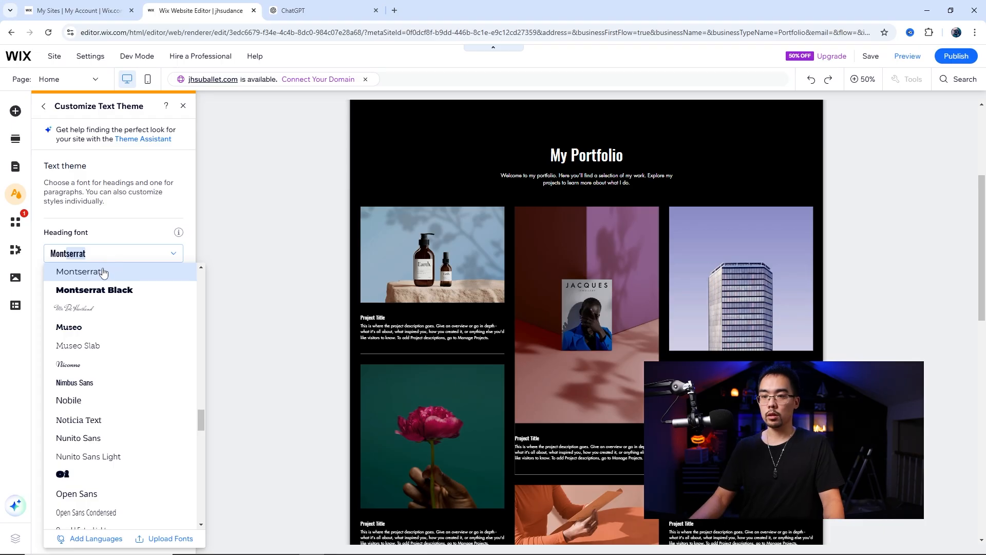
click(102, 271)
- Set the text theme's paragraph font to Lato Light
click(95, 329)
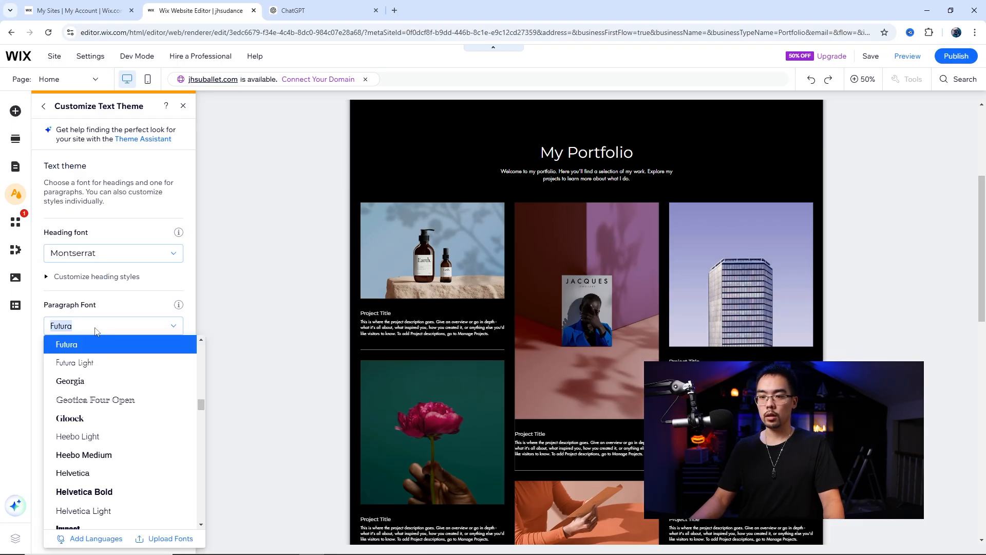
text(Lato Light)
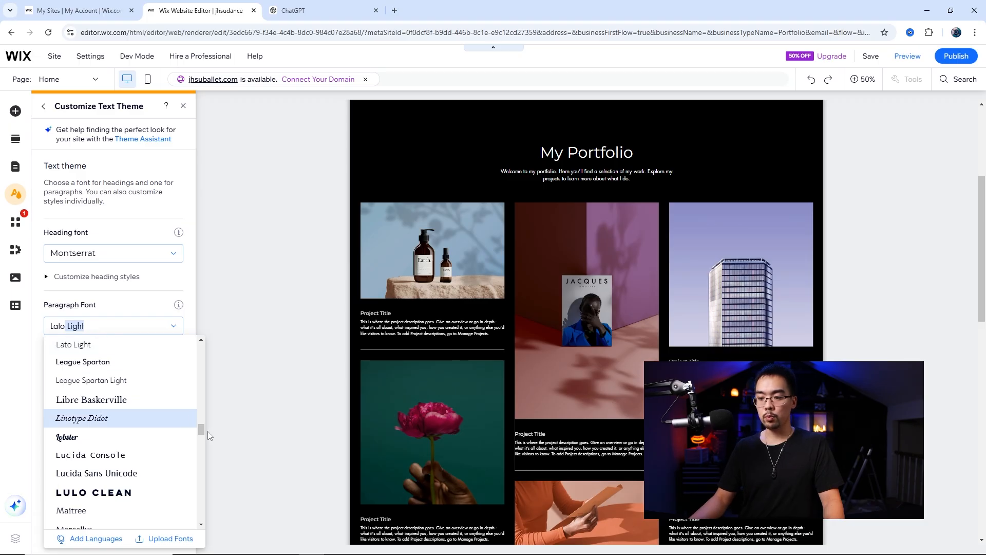
drag(202, 430, 202, 428)
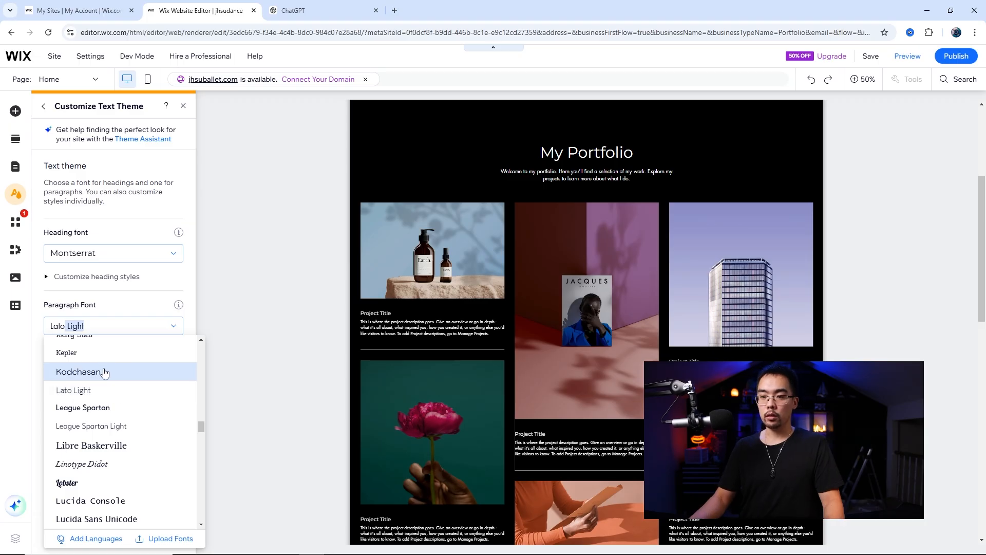
click(105, 327)
click(104, 327)
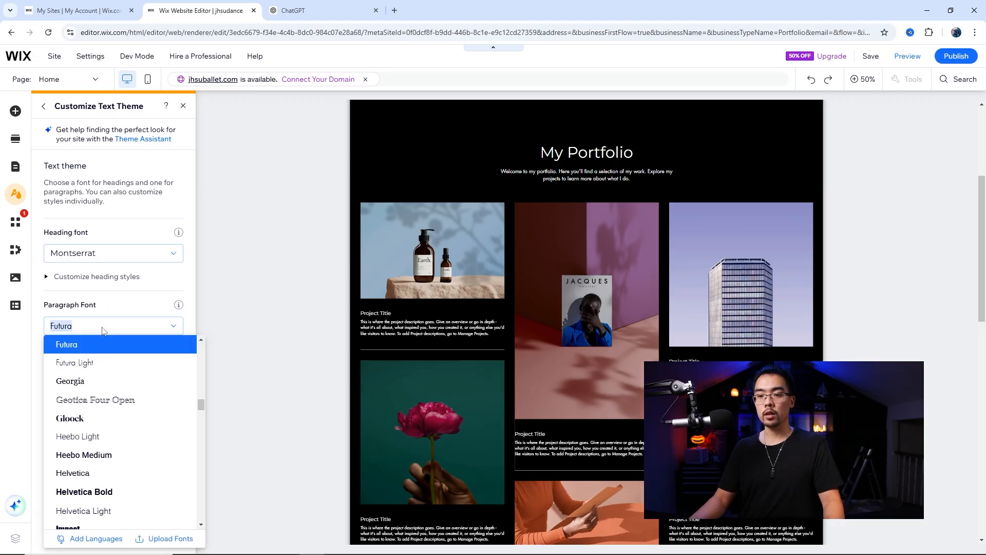
text(Lato Light)
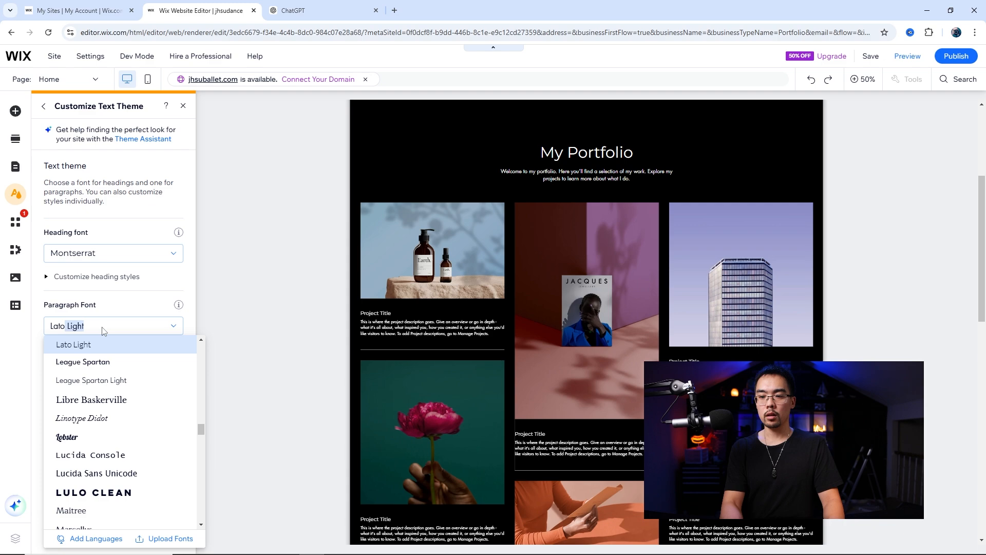
key(Return)
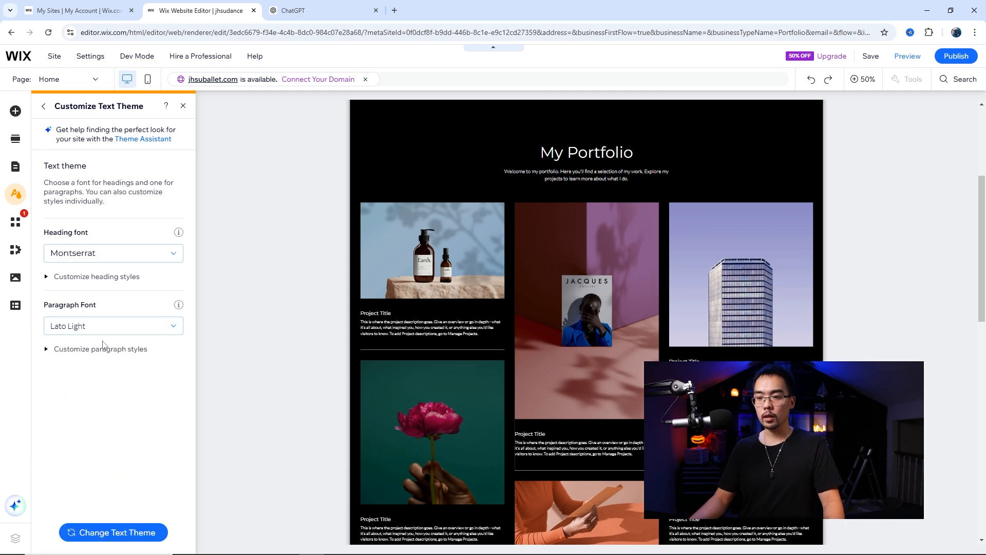
- View the featured text themes, check the new fonts on the home page, and return to the site design overview
click(112, 533)
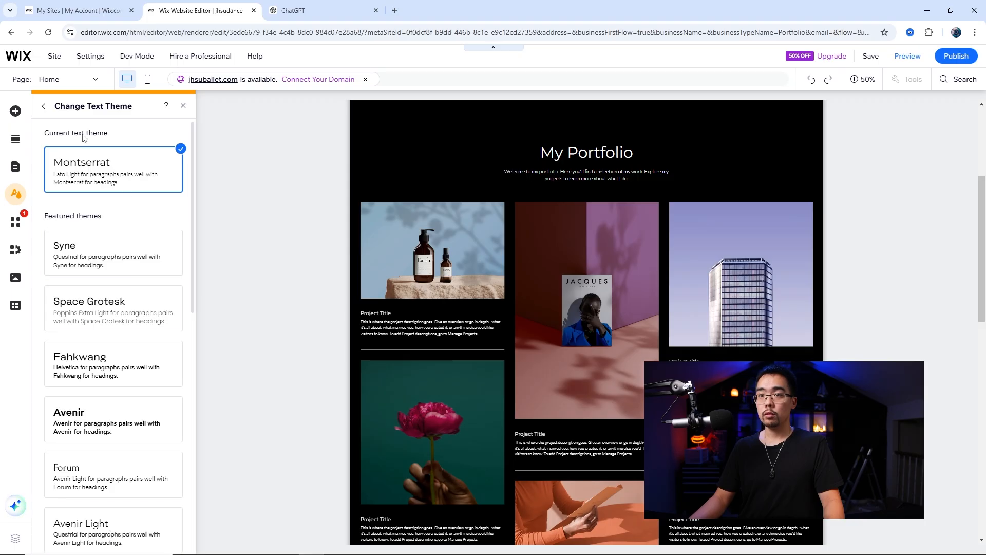
click(45, 107)
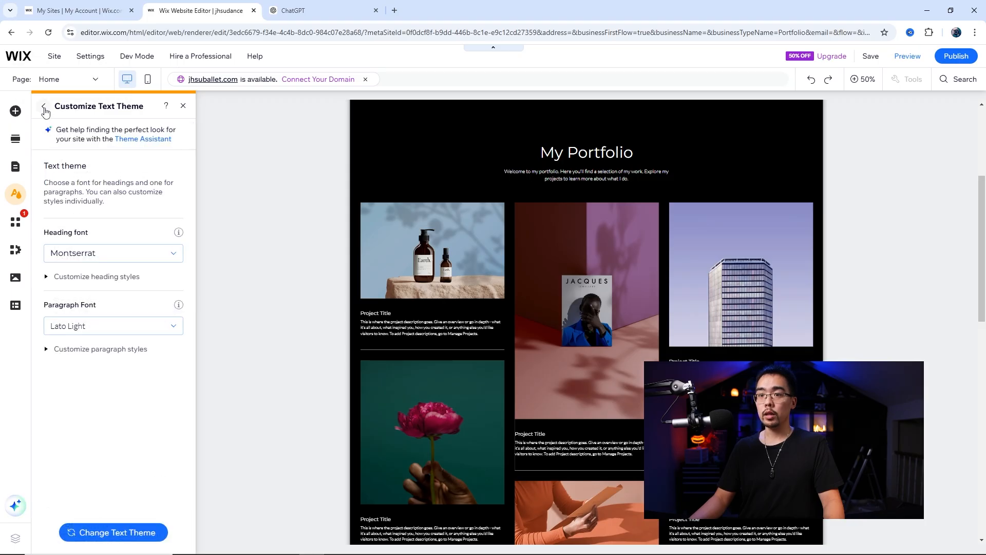
scroll(380, 235, up, 5)
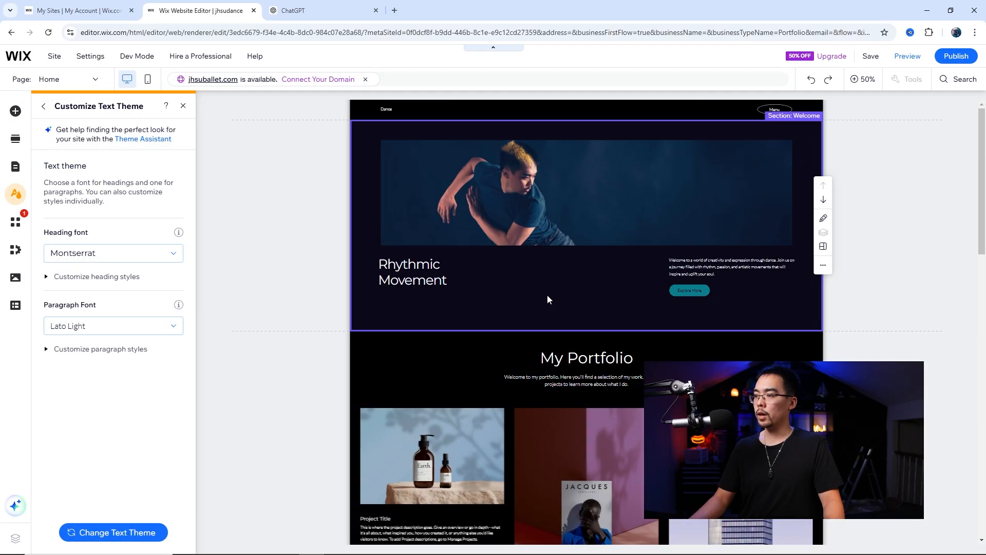
click(44, 107)
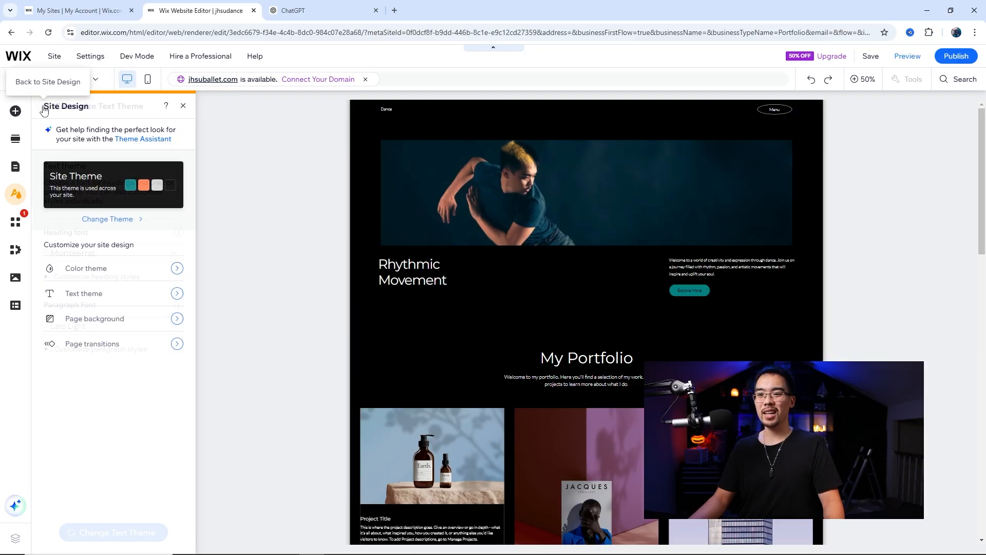
- Compare the Cross fade and Out-in page transitions and set the site's page transition to Cross fade
click(177, 343)
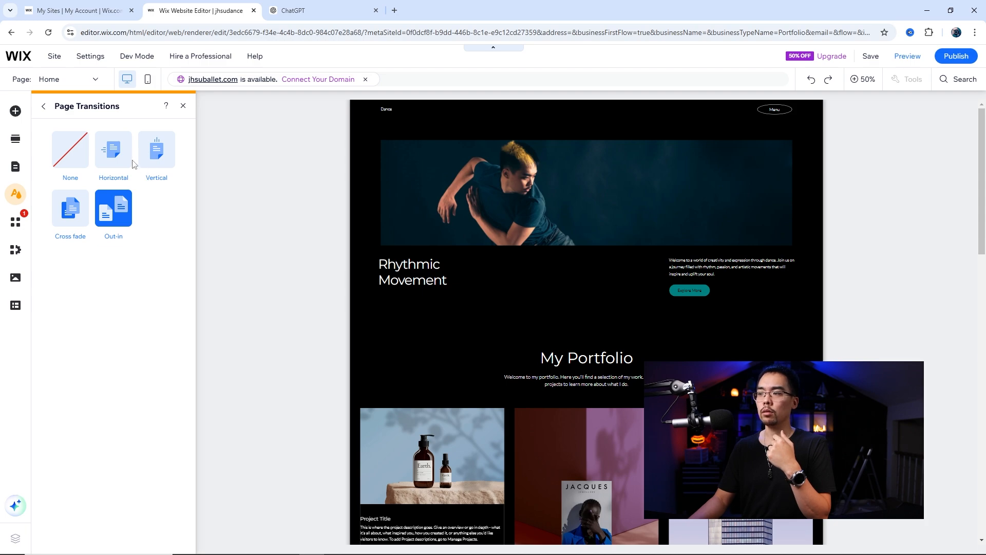
click(66, 216)
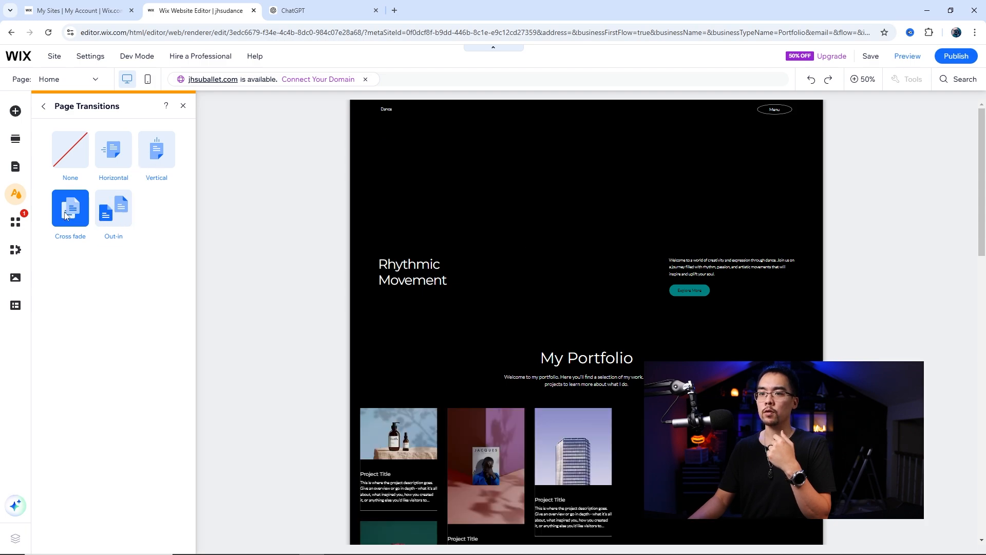
click(116, 216)
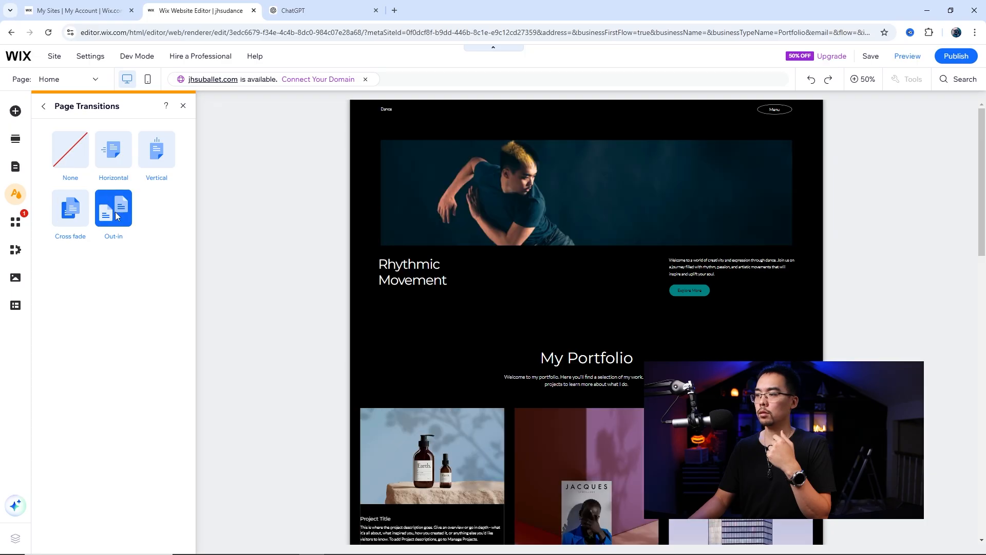
click(78, 217)
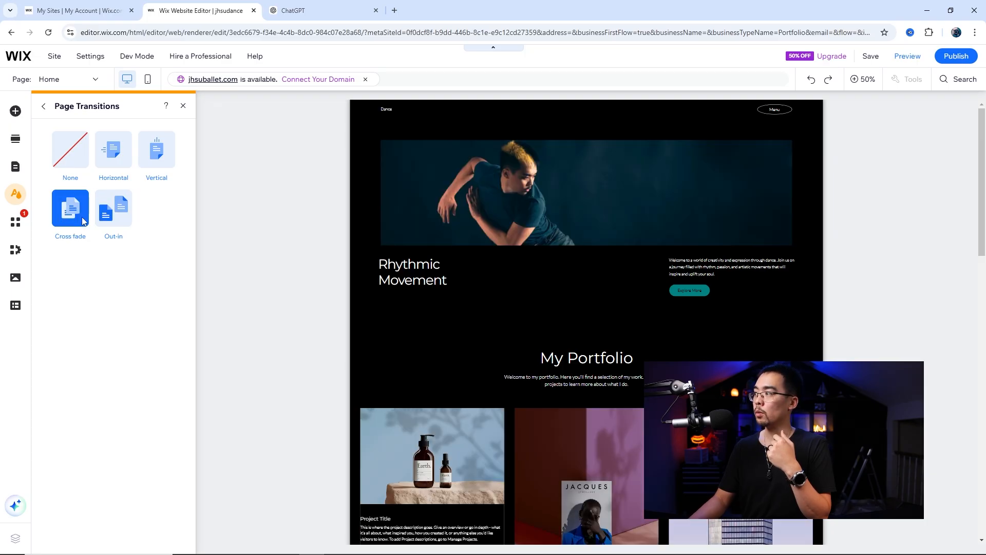
click(43, 107)
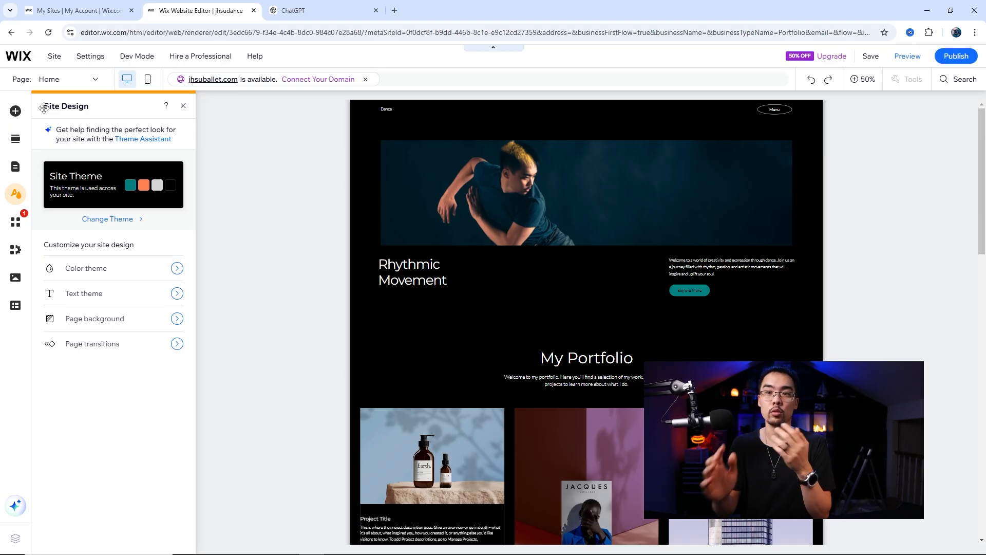
- Close the site design settings and review the home page from the hero image through the portfolio section
click(183, 105)
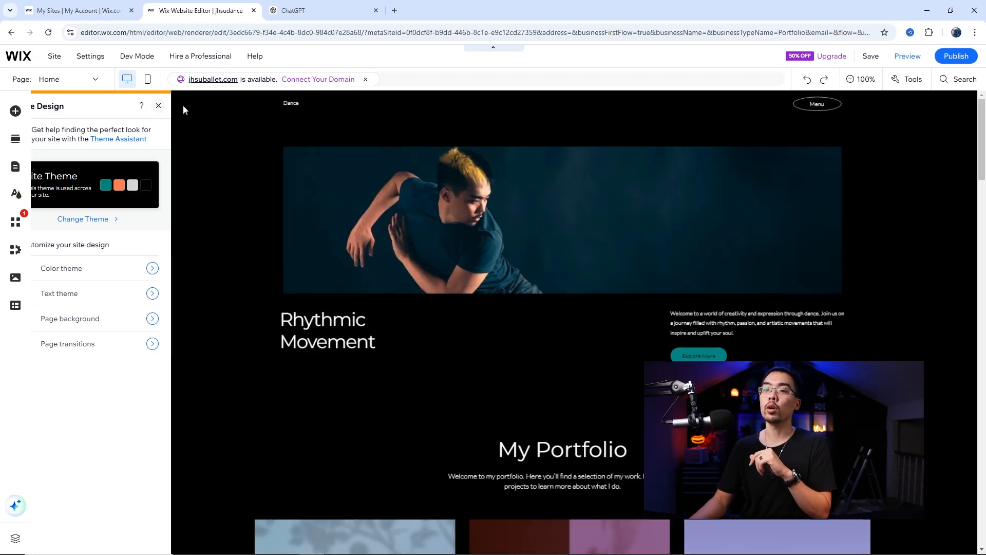
scroll(587, 269, down, 5)
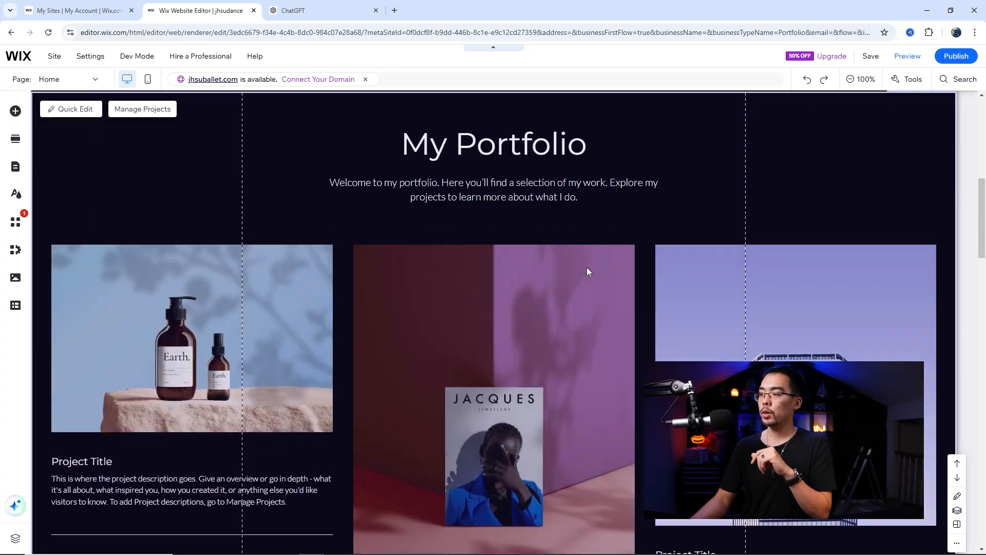
scroll(544, 257, down, 5)
scroll(544, 256, up, 15)
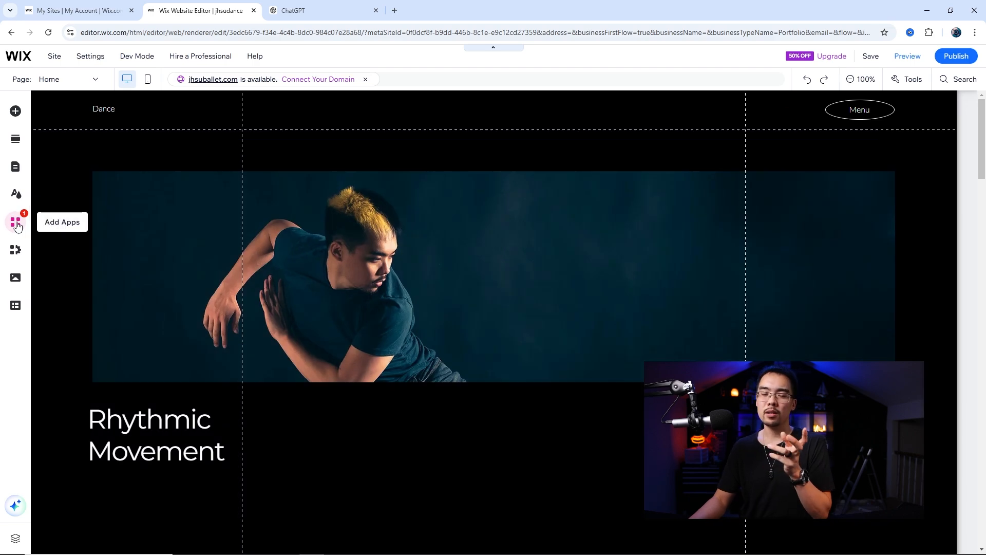
- View the Wix App Market, look through the media upload sources, site files and editing tools, and close the media library
click(17, 226)
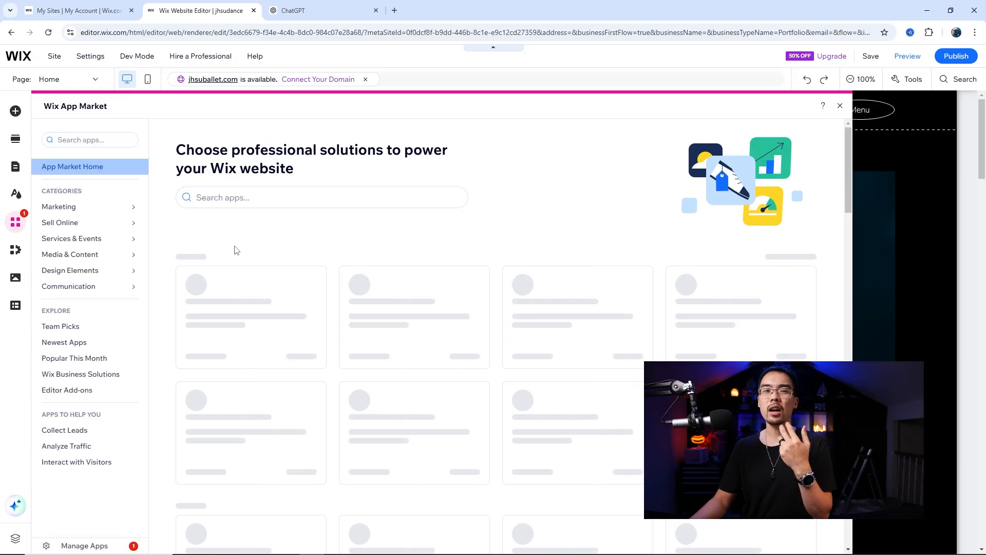
click(21, 281)
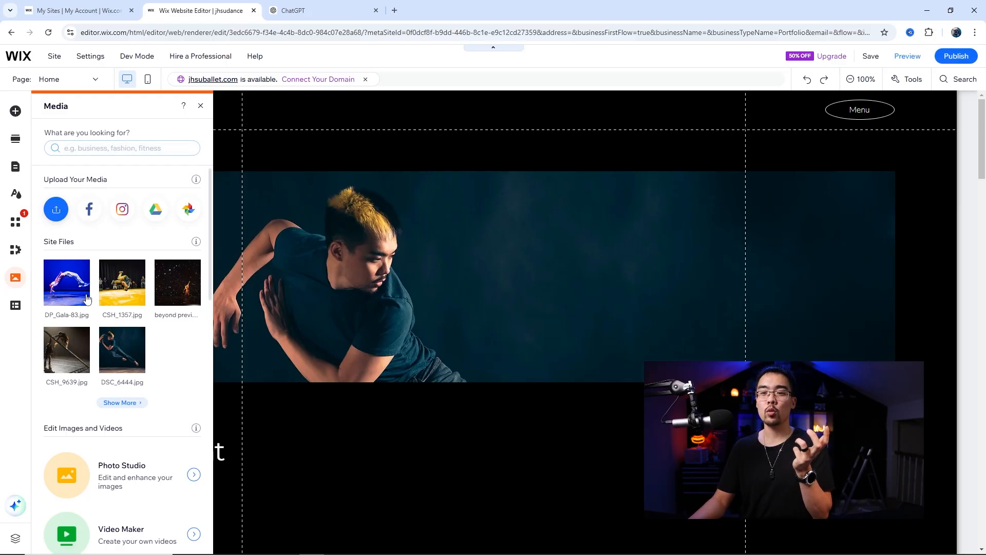
scroll(82, 231, down, 2)
scroll(125, 245, up, 2)
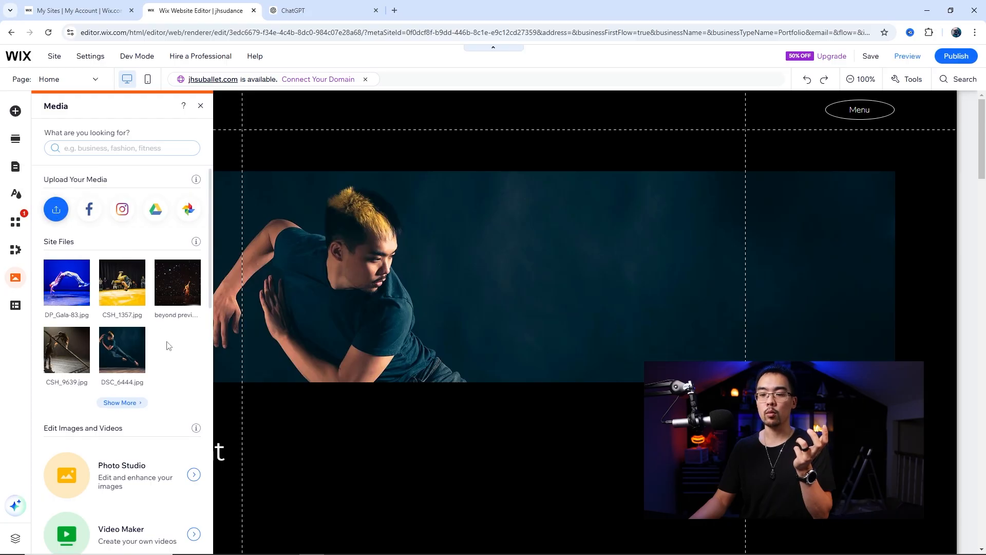
scroll(122, 256, down, 5)
scroll(120, 261, down, 5)
scroll(120, 260, up, 10)
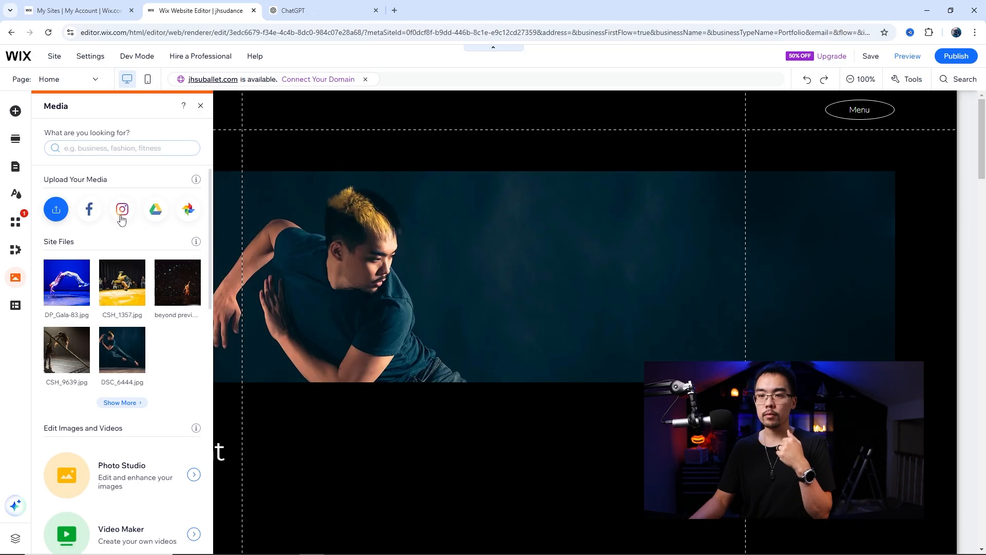
click(200, 106)
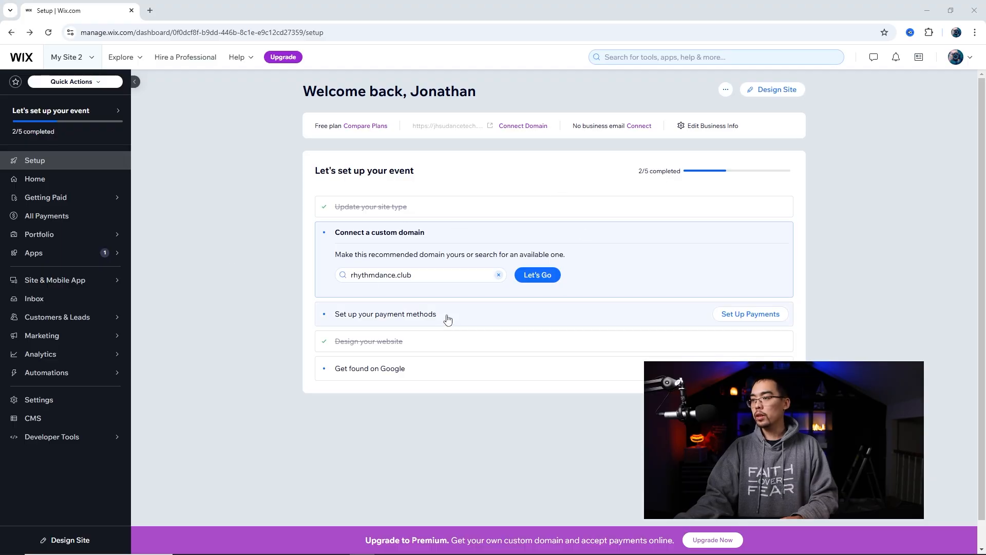
- Go from My Site 2's dashboard to the list of all sites and start creating a new site
click(91, 62)
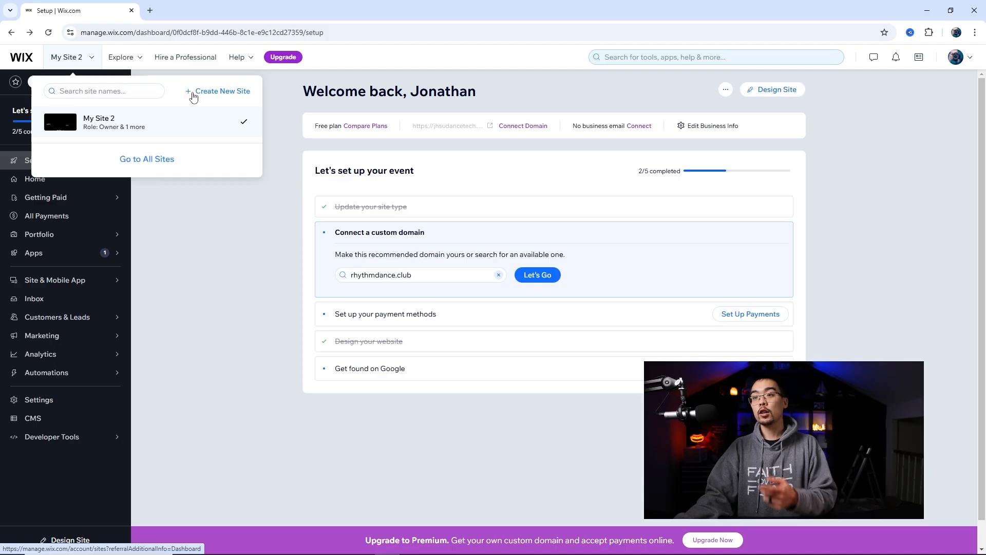
click(171, 158)
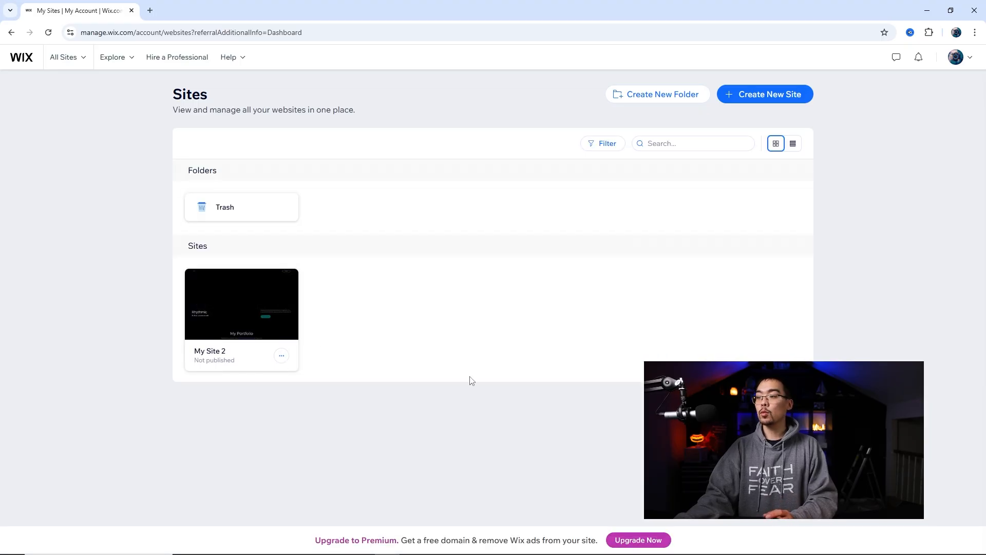
mouse_move(288, 359)
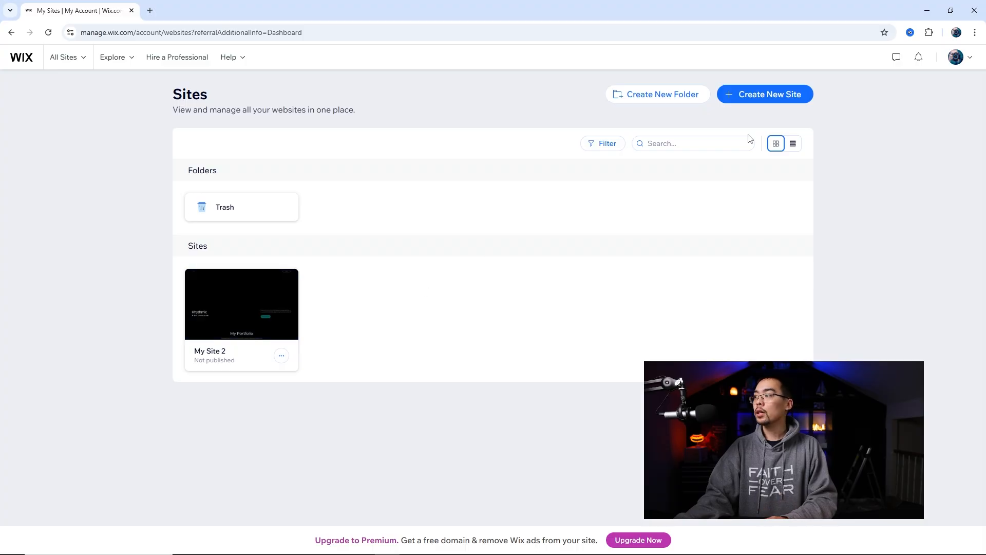
click(796, 92)
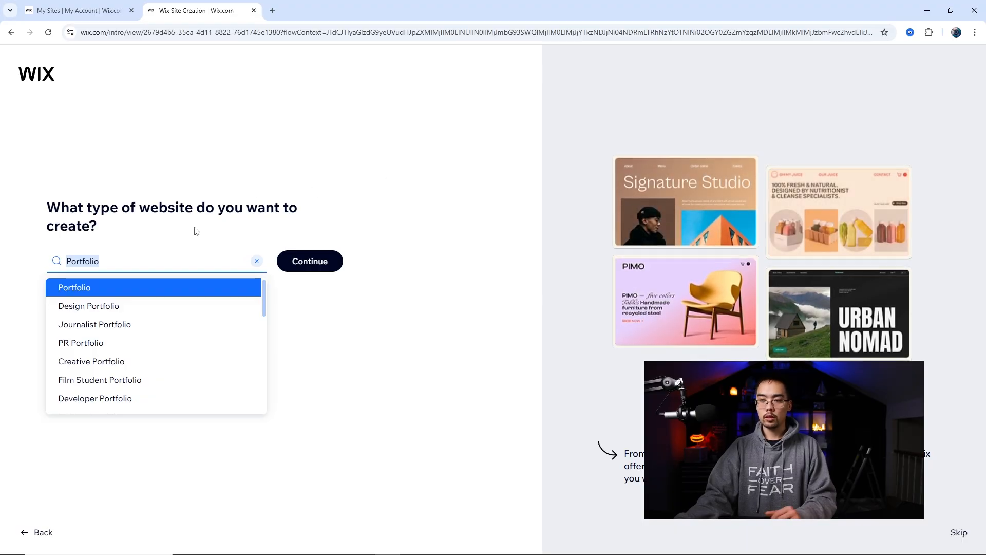
- Set the new website's type to Dance Performance, continue, and dismiss the first-event setup dialog
text(dance)
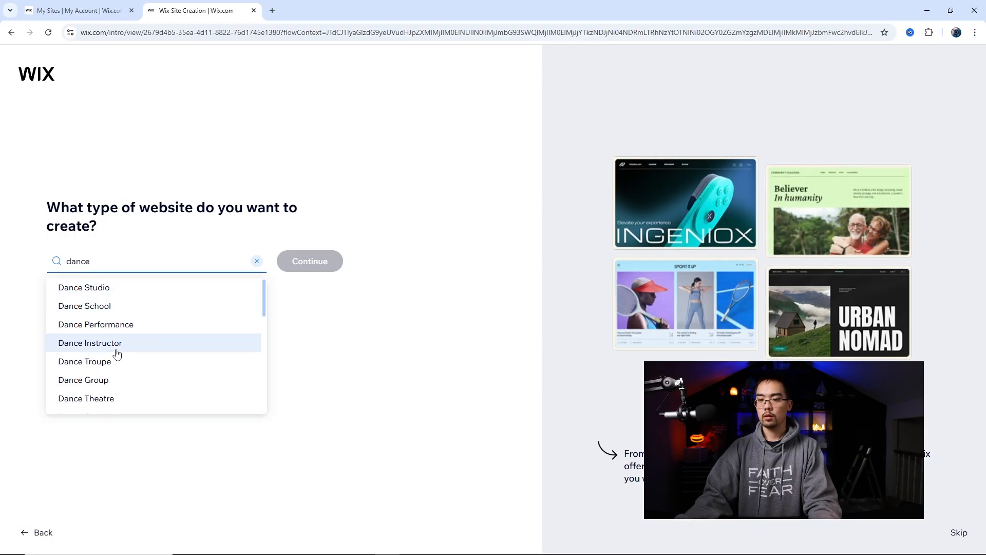
click(119, 326)
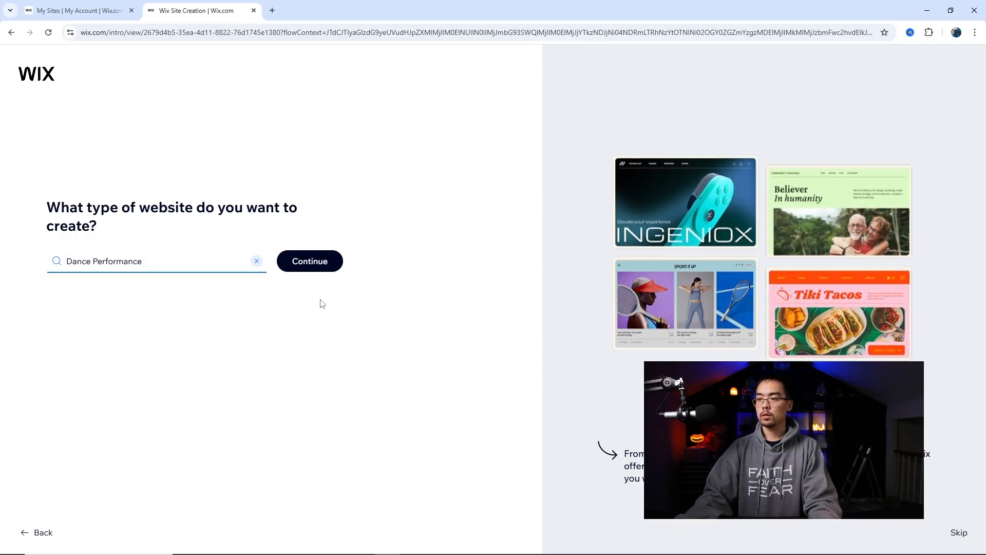
click(318, 274)
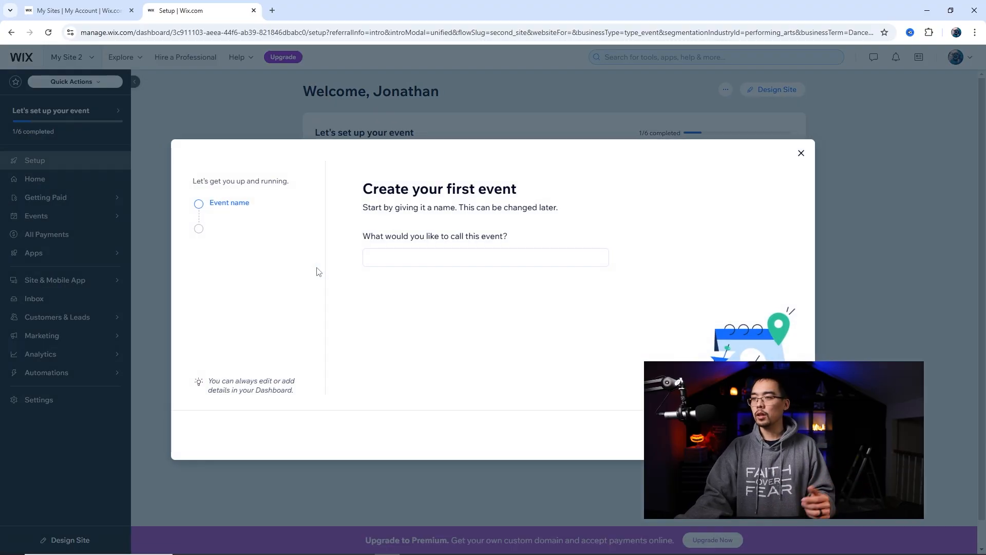
click(801, 153)
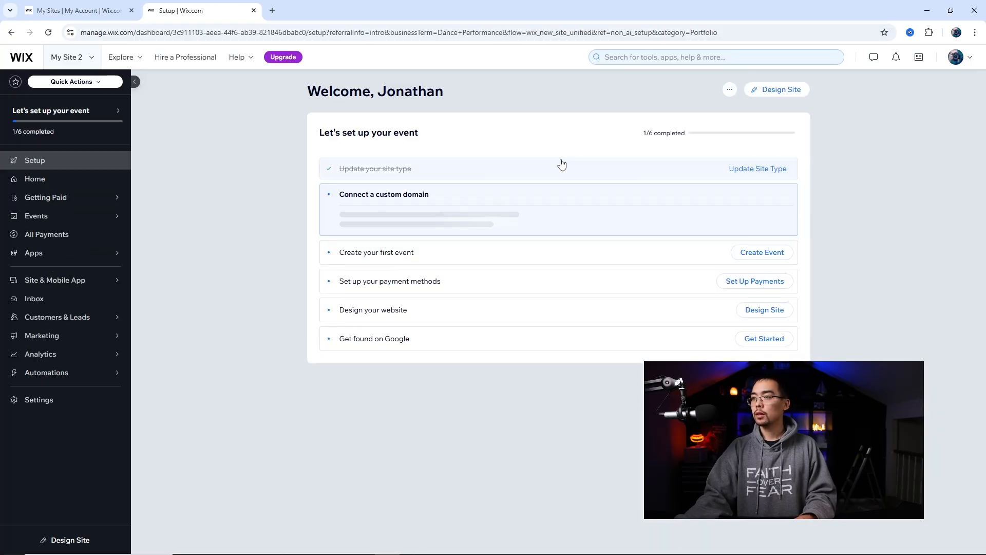
- Start designing the new site, look over the template categories, and show the DJ & Producer templates under Creative
click(768, 91)
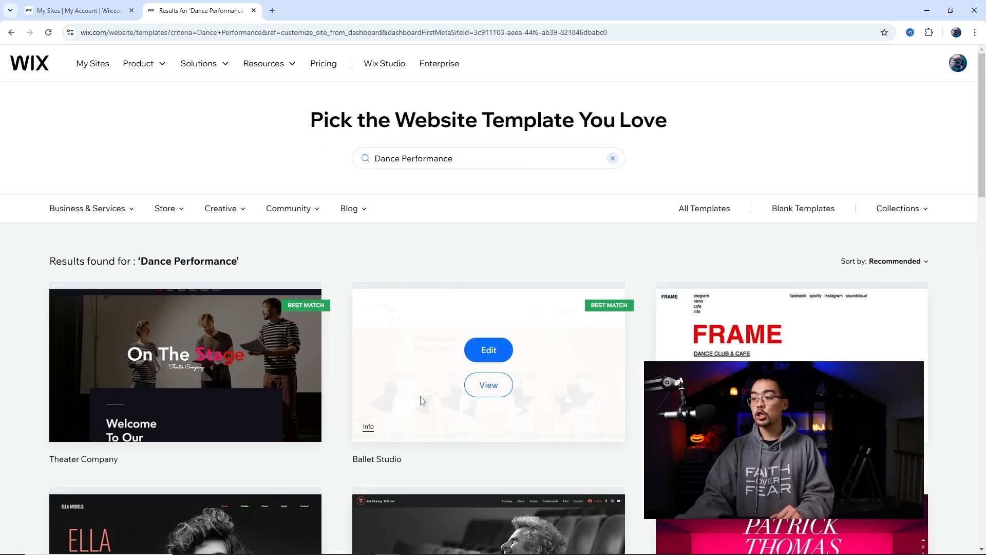
mouse_move(170, 211)
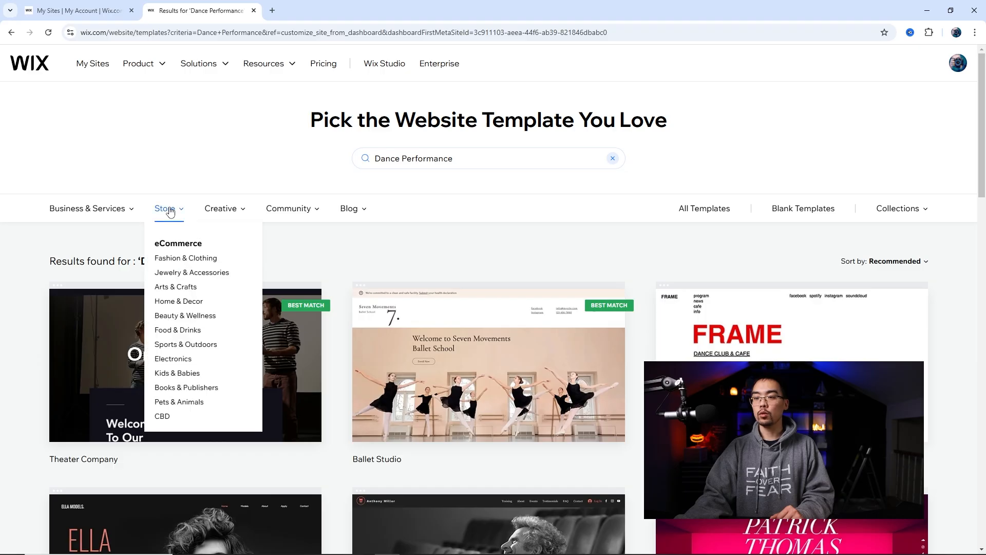
mouse_move(296, 213)
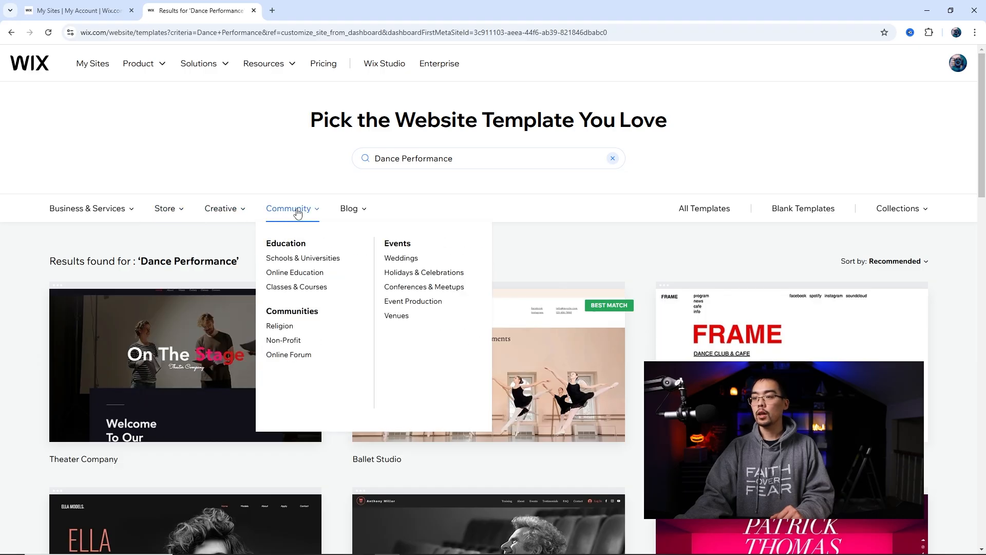
mouse_move(222, 213)
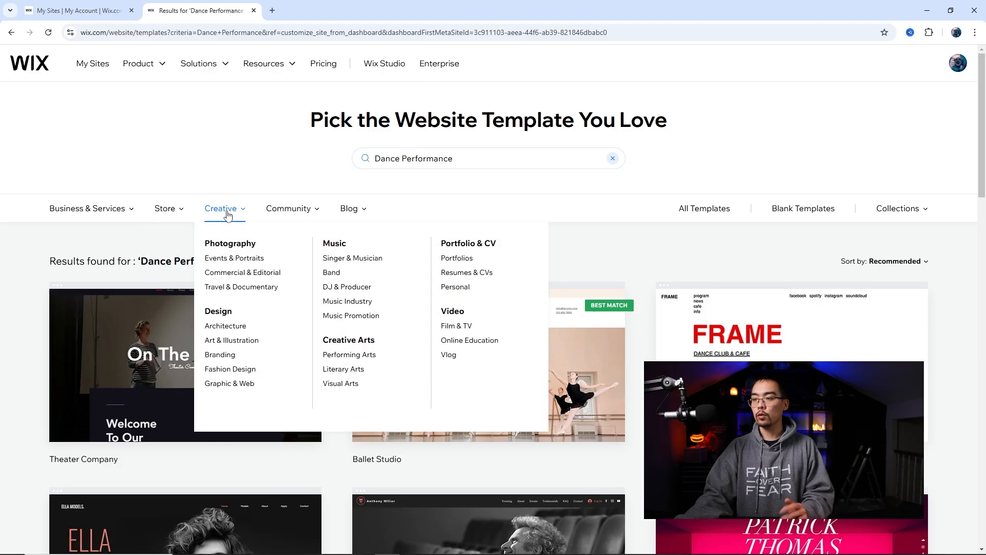
click(345, 287)
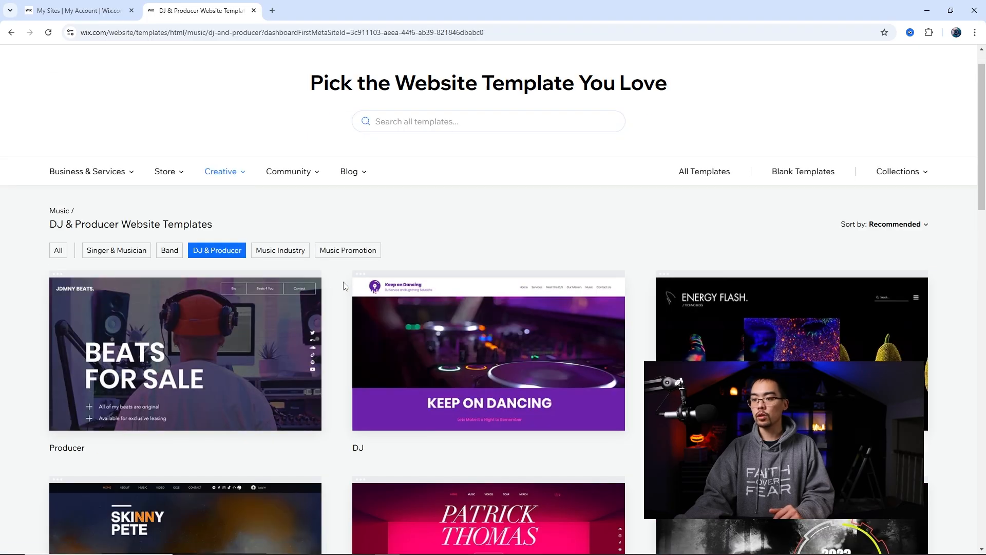
- Browse the DJ & Producer templates, preview the pink Musician template's page, and return to the template gallery
mouse_move(361, 280)
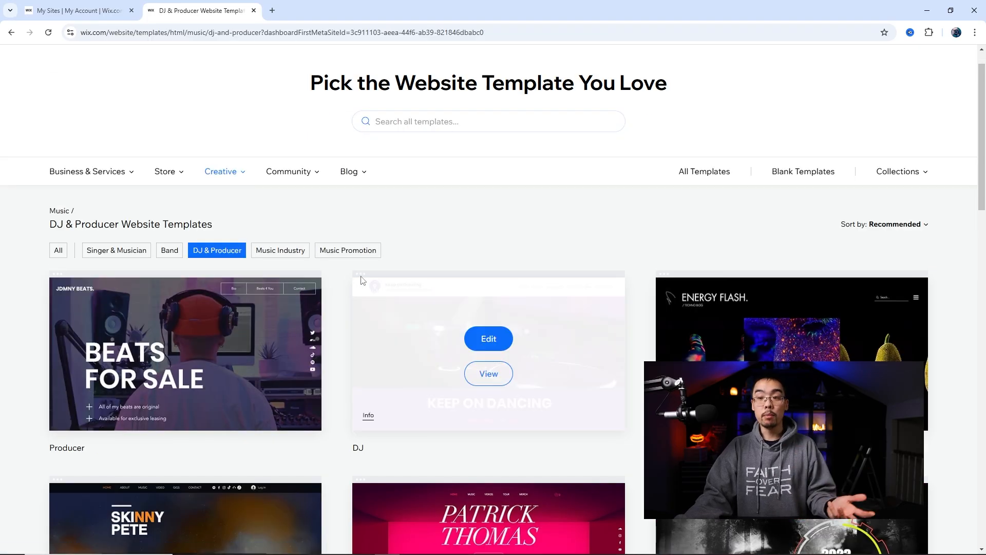
scroll(433, 325, down, 5)
scroll(433, 326, up, 5)
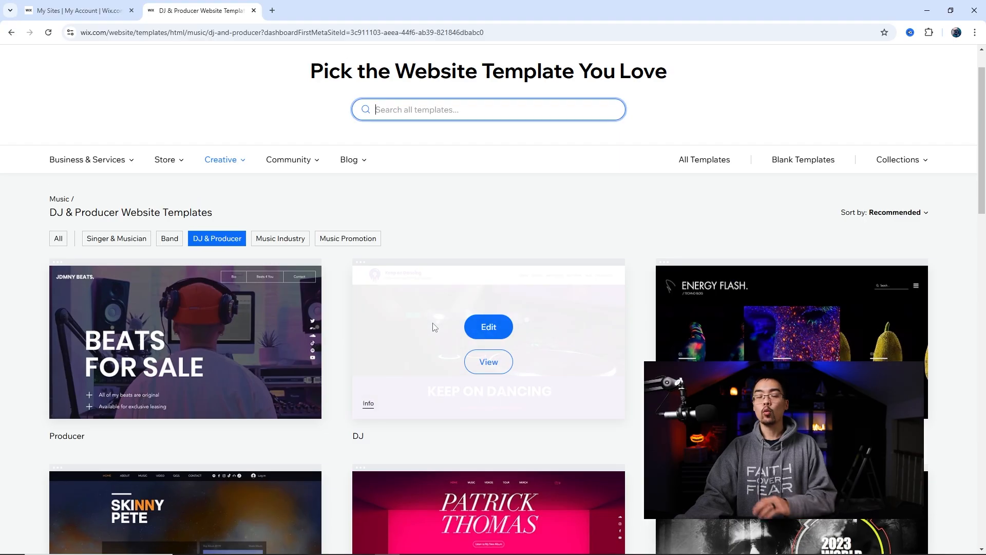
scroll(433, 325, down, 7)
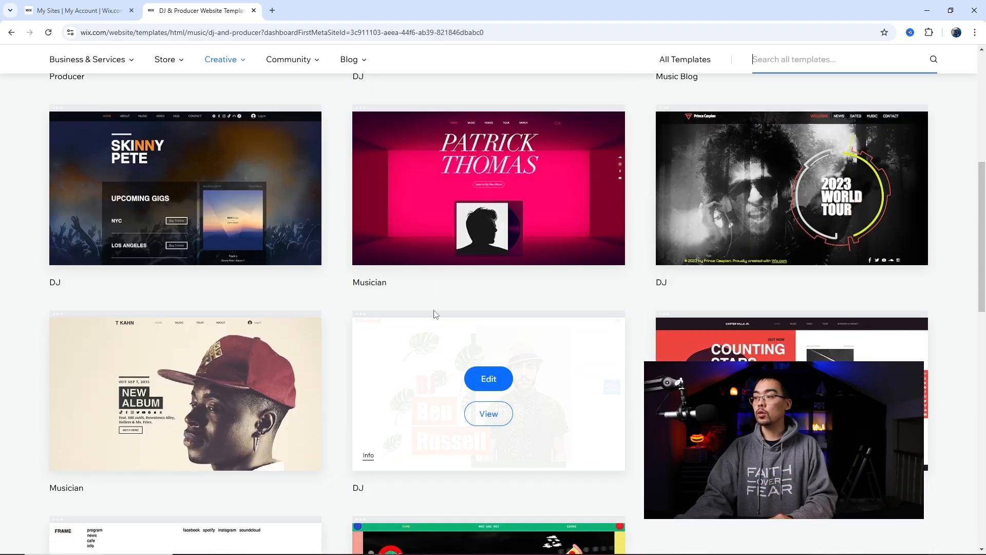
mouse_move(501, 198)
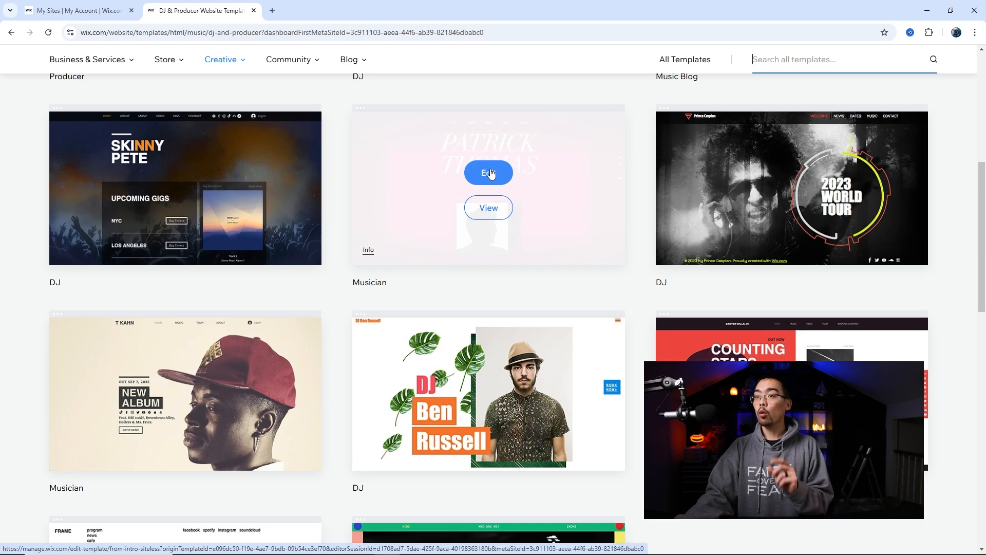
click(485, 211)
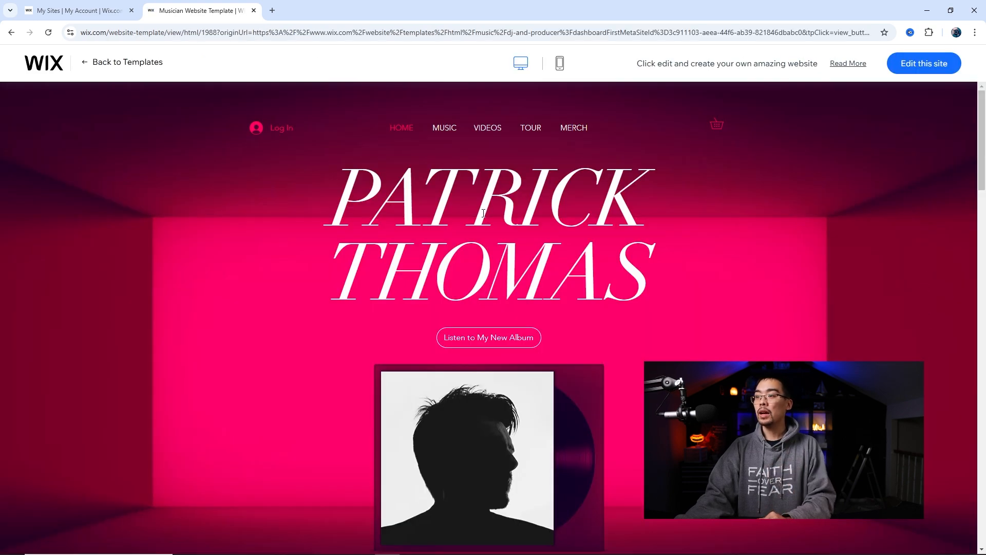
scroll(481, 216, down, 15)
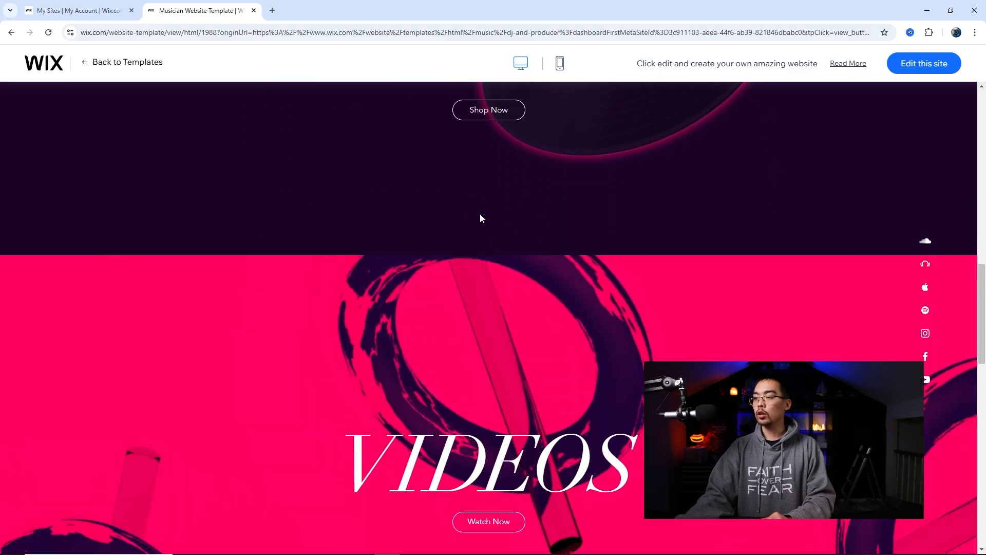
scroll(480, 214, down, 5)
scroll(481, 215, up, 20)
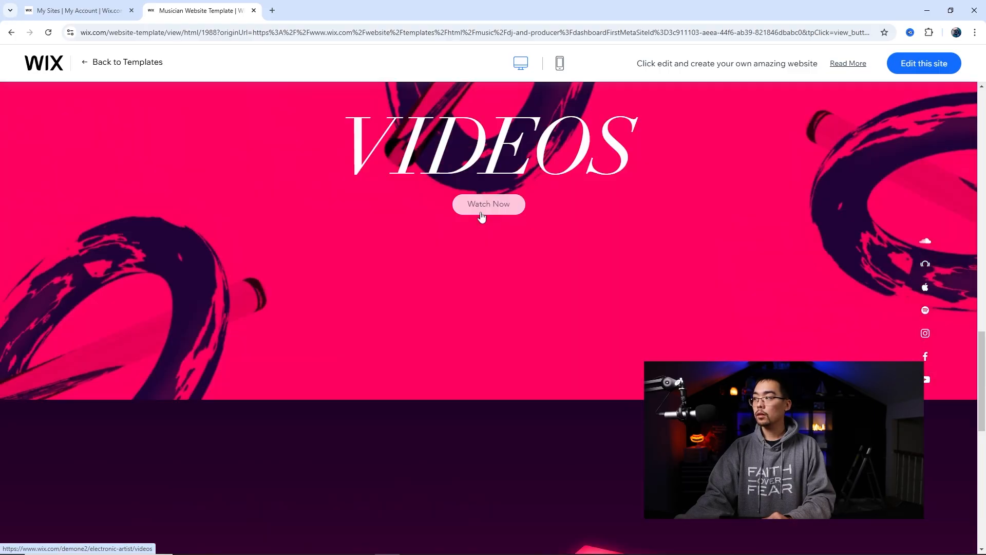
click(113, 69)
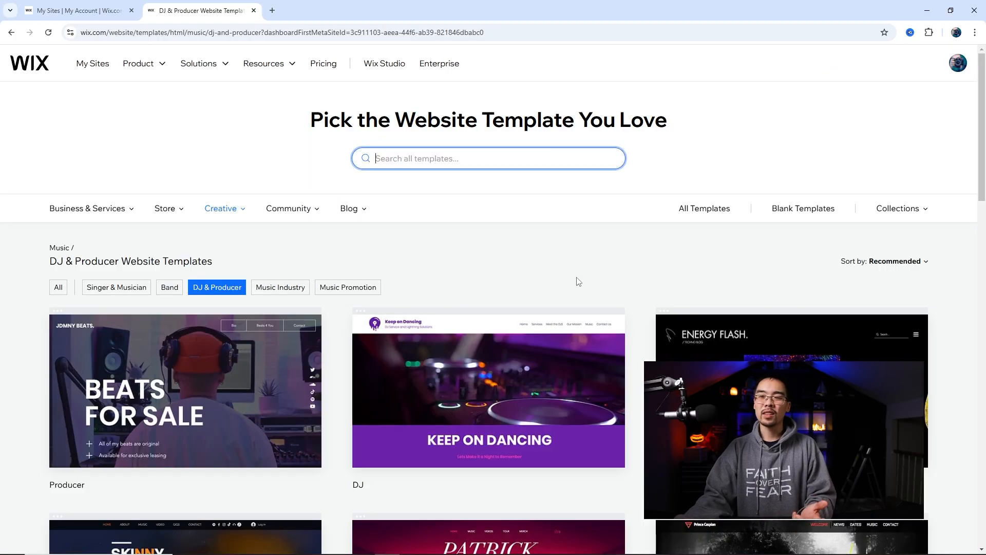
- Search all website templates for "dance"
click(431, 164)
text(danc)
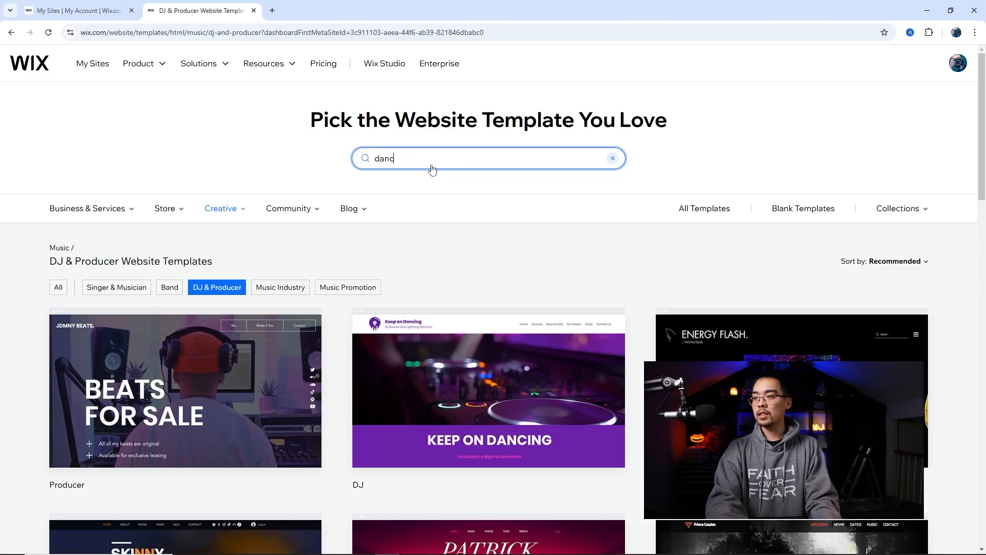
text(e)
key(Return)
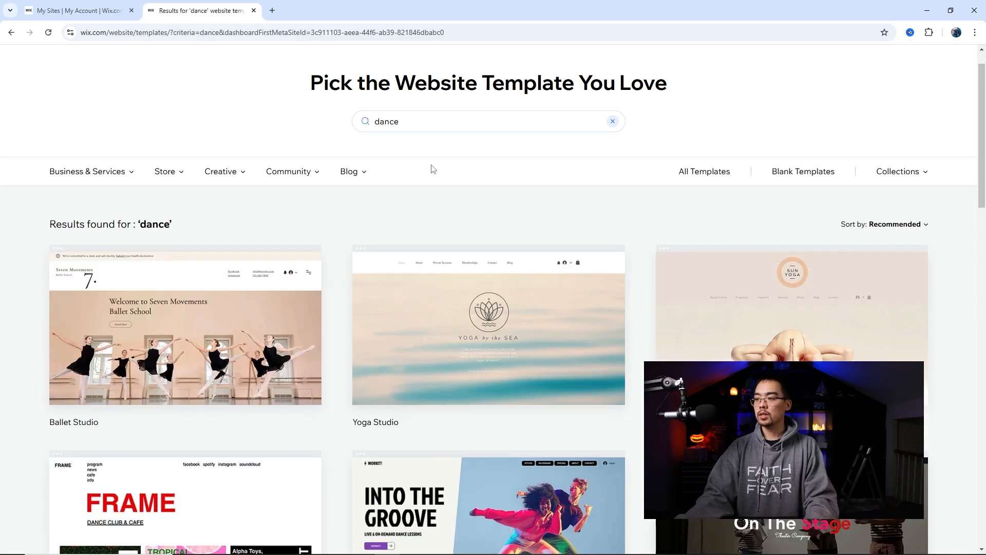
- Browse the dance template results and open the preview of the Online Dance Lessons template
scroll(432, 170, down, 9)
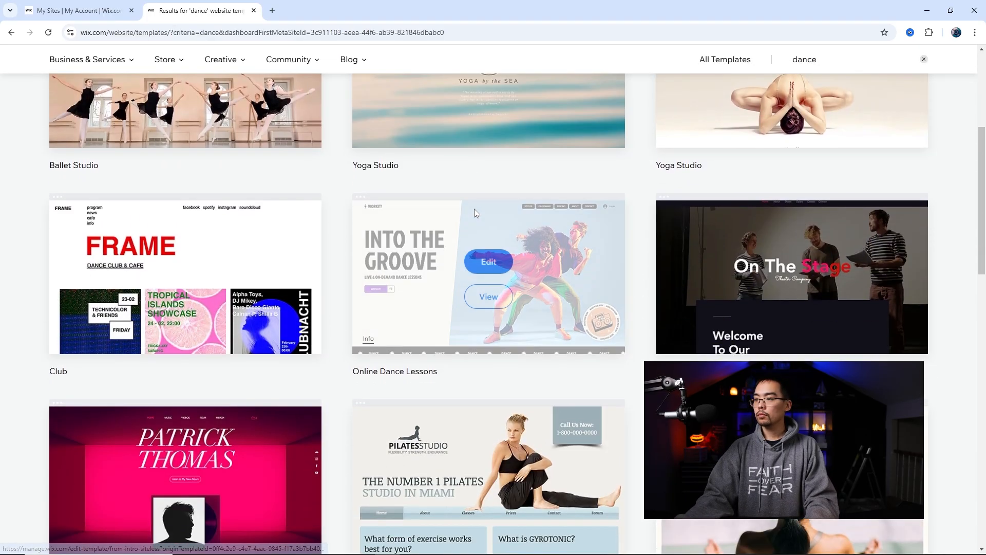
scroll(475, 212, down, 6)
scroll(475, 212, up, 6)
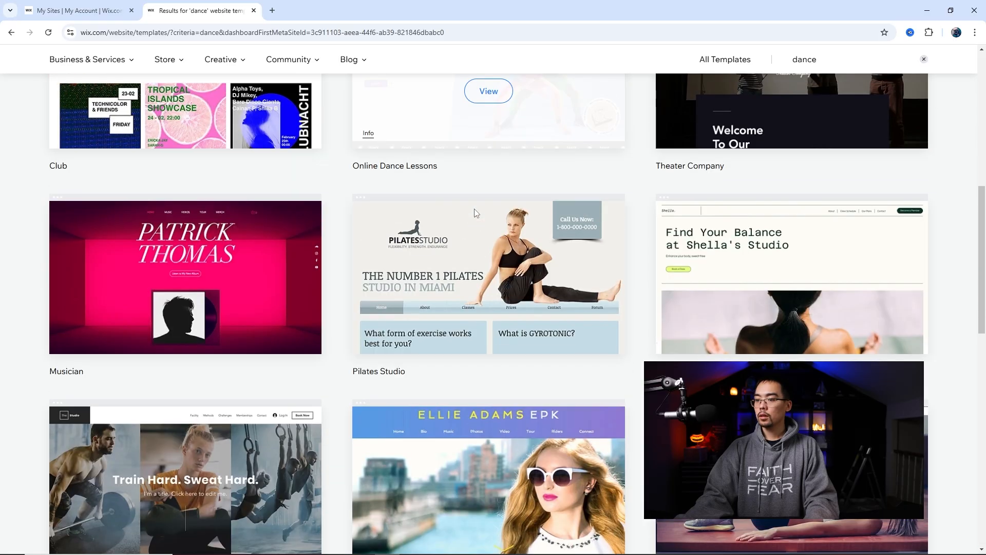
scroll(475, 212, down, 2)
scroll(475, 212, up, 6)
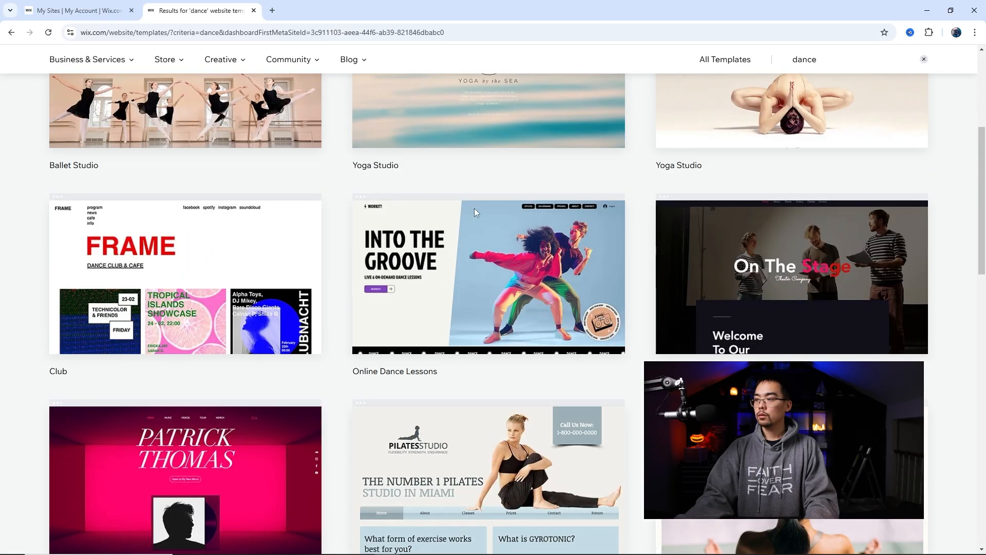
click(497, 297)
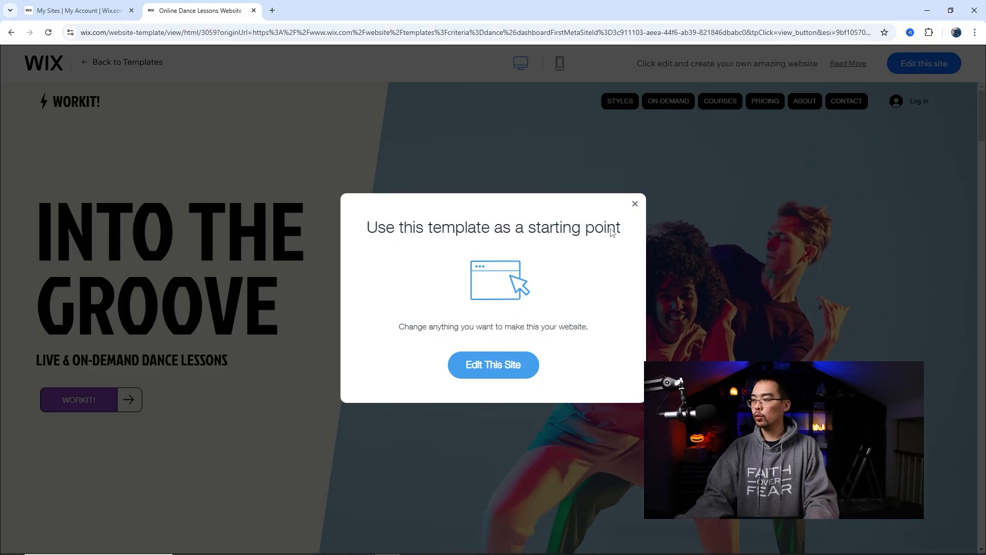
- Dismiss the starting-point prompt and examine the Styles section and On-Demand page of the Online Dance Lessons template preview
click(634, 205)
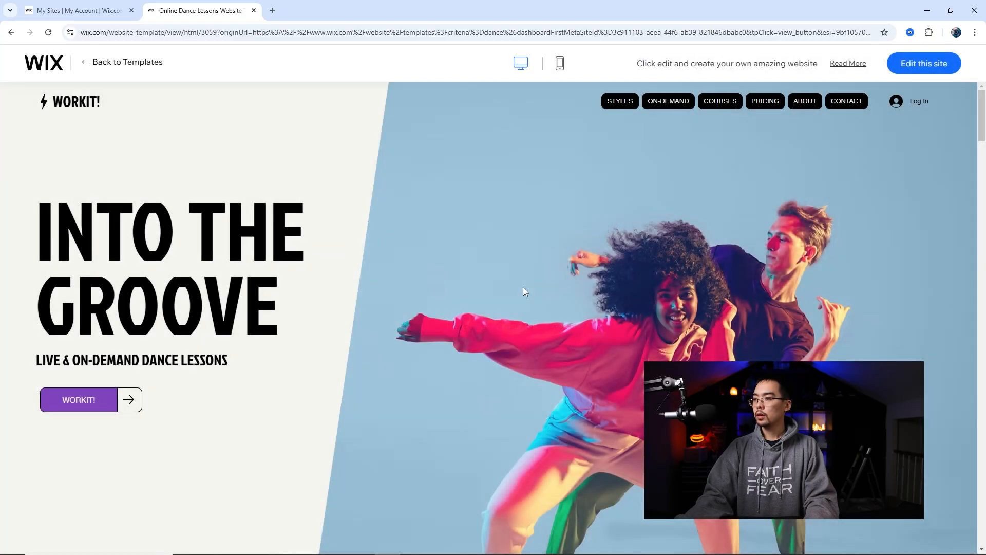
click(620, 101)
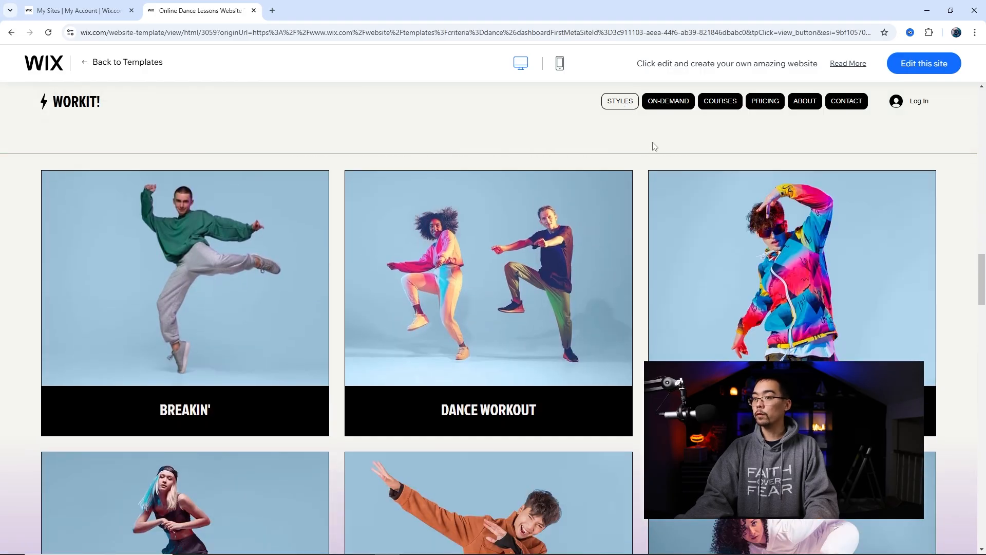
scroll(616, 288, down, 5)
scroll(616, 288, up, 5)
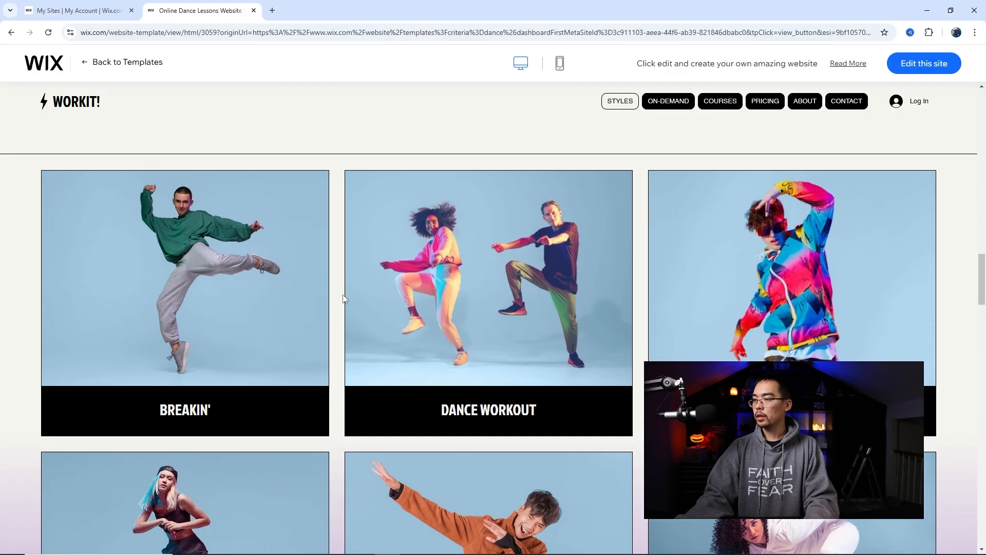
scroll(242, 275, down, 5)
scroll(241, 275, up, 6)
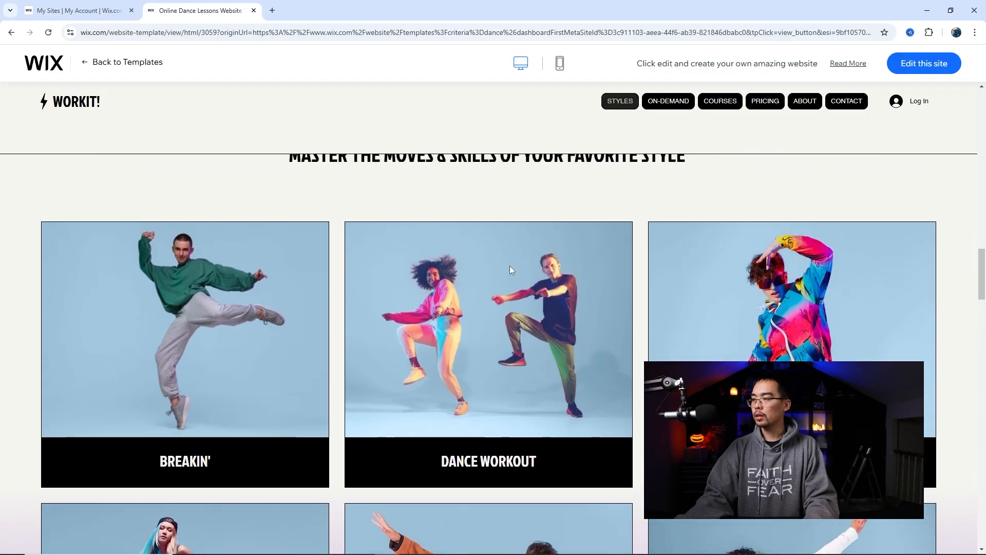
click(688, 103)
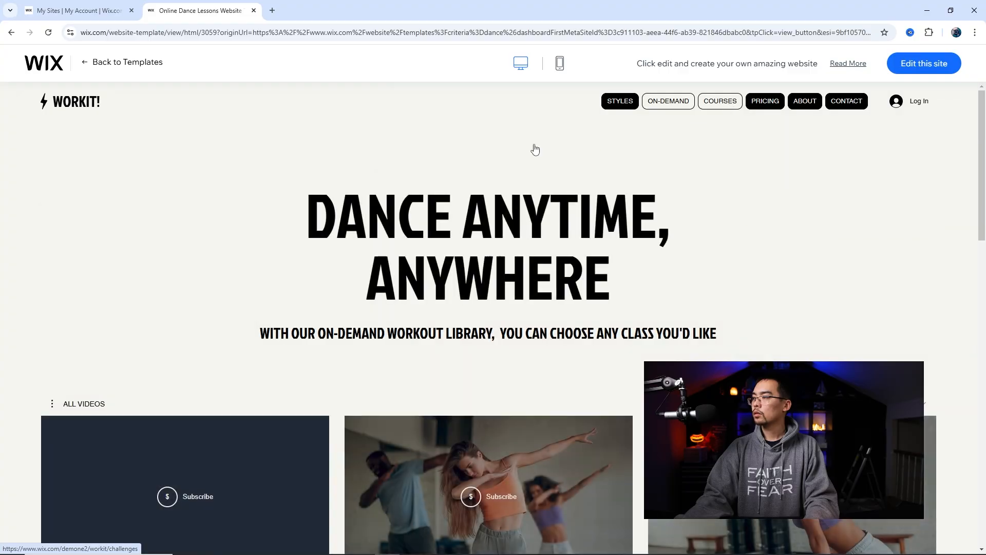
scroll(690, 162, down, 6)
scroll(690, 162, up, 6)
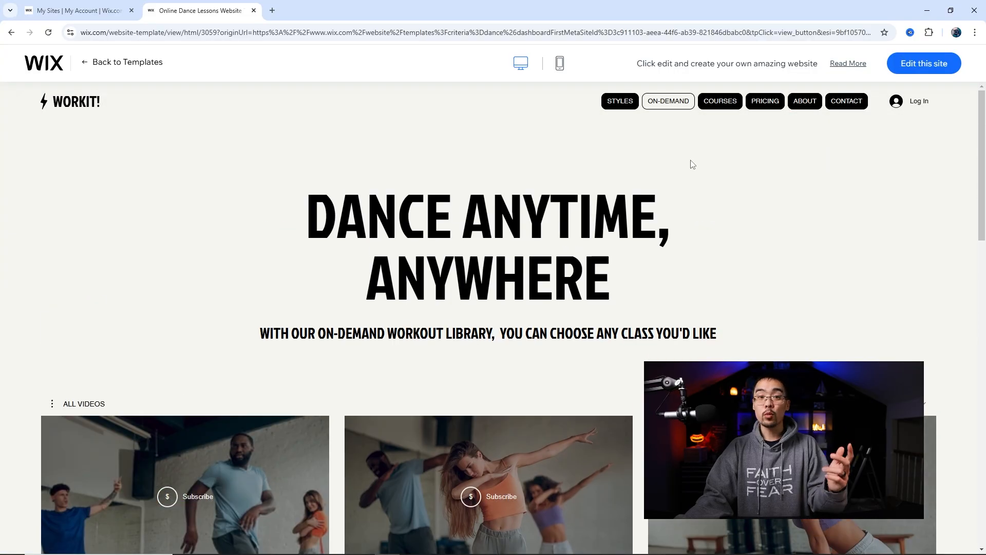
- Start editing a site from the Online Dance Lessons template and dismiss the AI content enhancement form
click(914, 72)
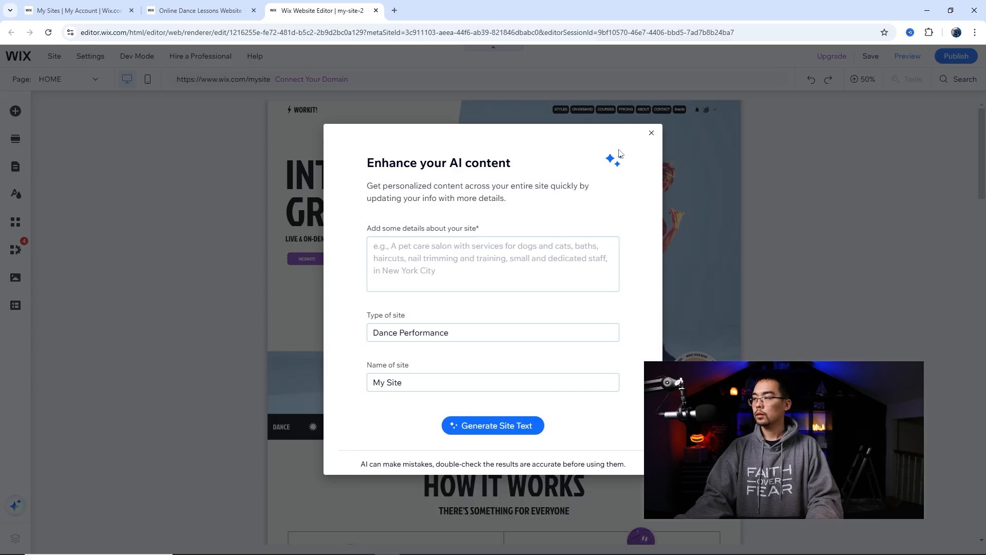
click(651, 134)
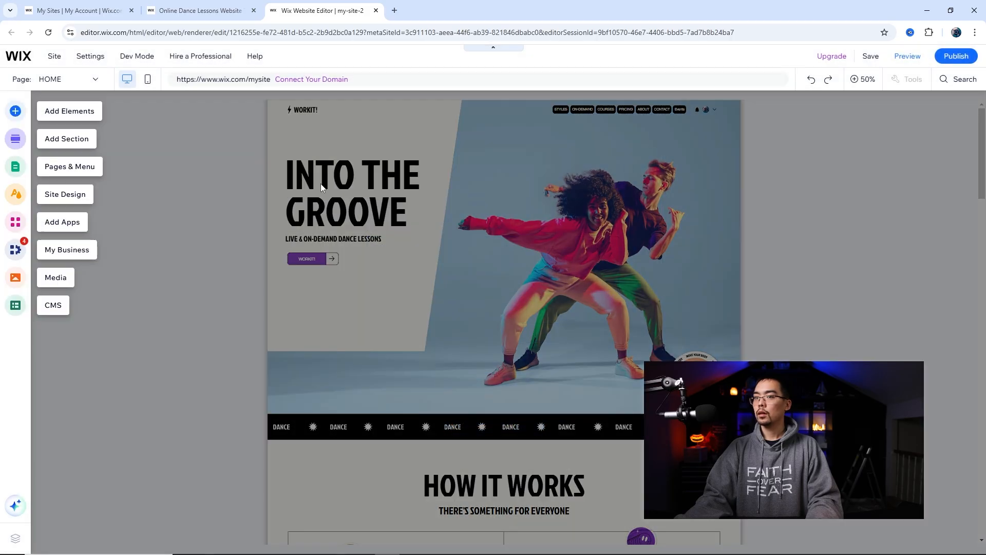